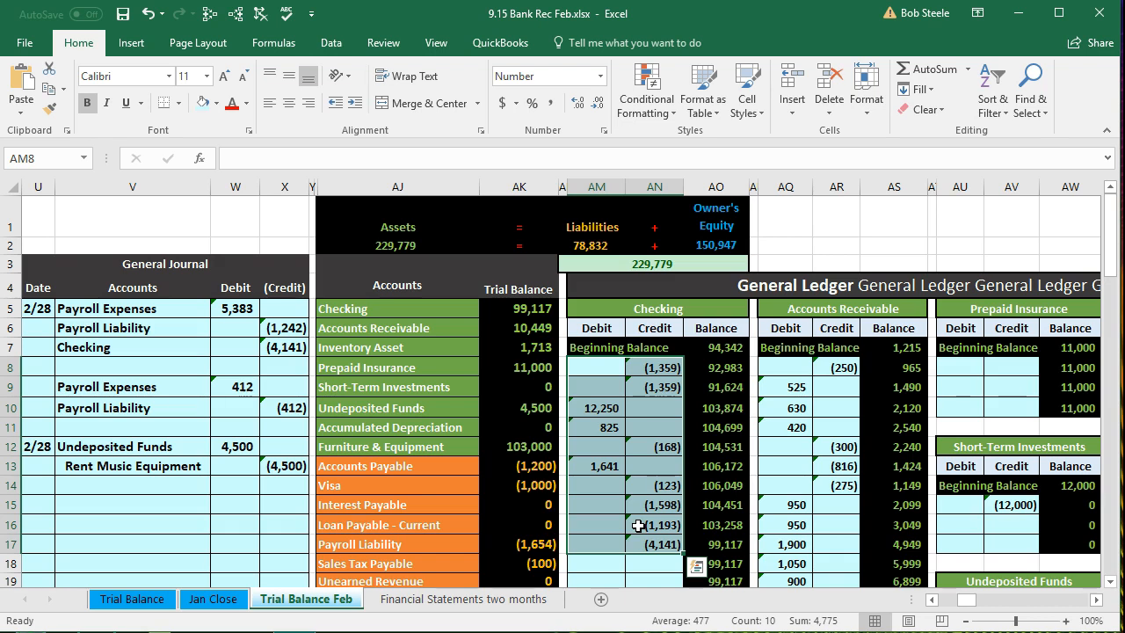
Step: Move across the Trial Balance Feb sheet from the Checking ledger to the bank reconciliation for the month ended January 31
{"action": "left_click", "coordinate": [587, 369]}
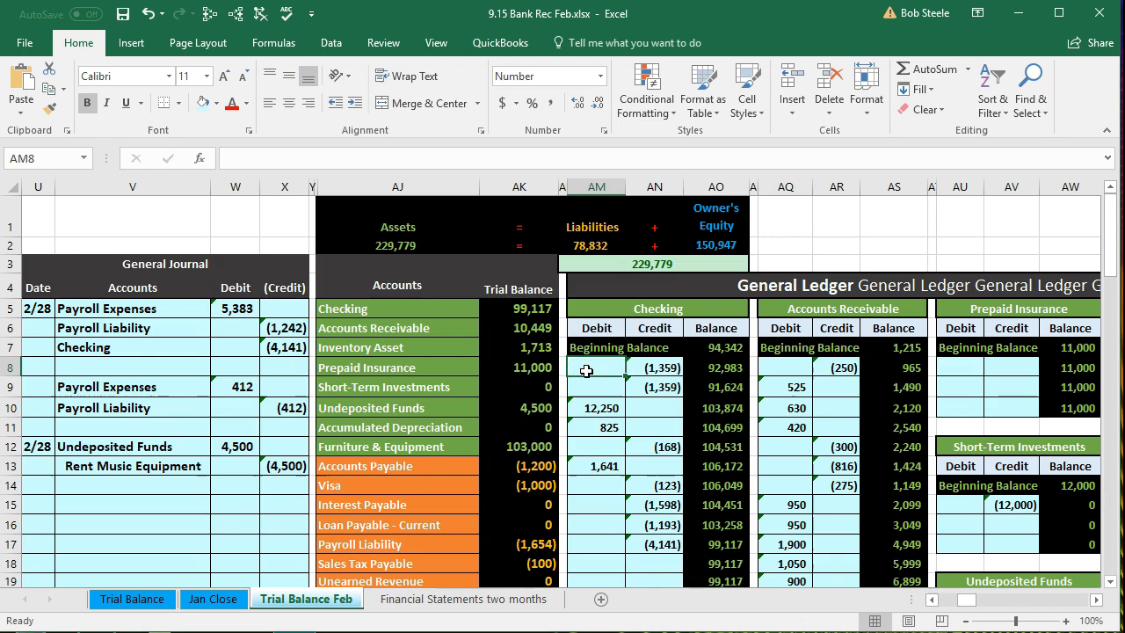
{"action": "key", "text": "Right"}
{"action": "key", "text": "Right"}
{"action": "key", "text": "Right"}
{"action": "key", "text": "Right"}
{"action": "key", "text": "Right"}
{"action": "key", "text": "Right"}
{"action": "key", "text": "Right"}
{"action": "key", "text": "Right"}
{"action": "key", "text": "Right"}
{"action": "key", "text": "Right"}
{"action": "key", "text": "Right"}
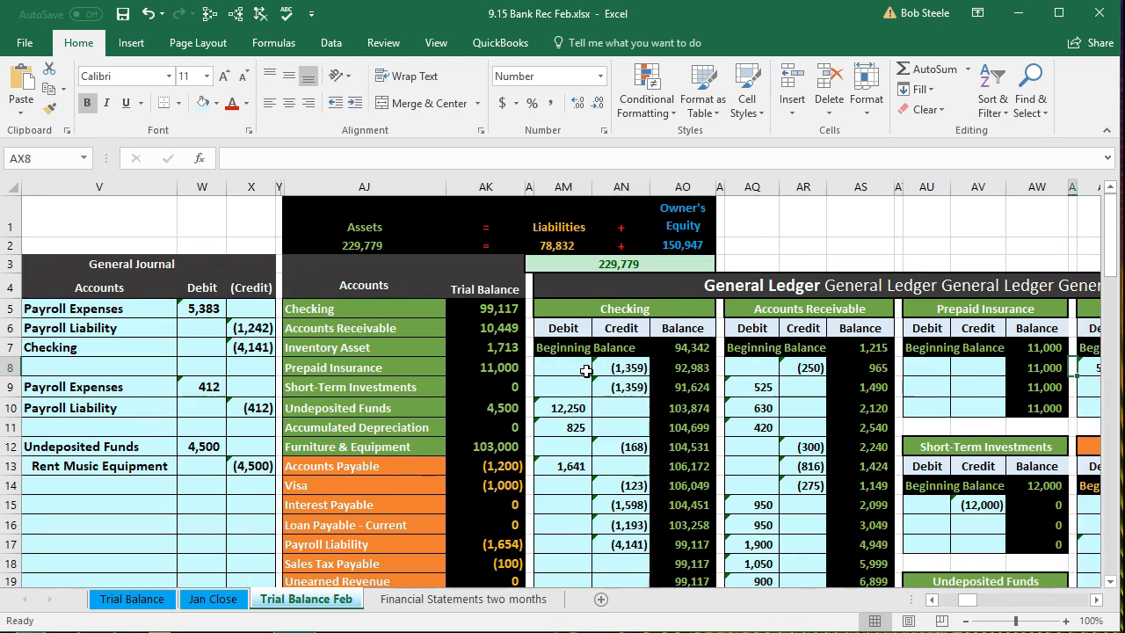
{"action": "key", "text": "Right"}
{"action": "key", "text": "Right"}
{"action": "key", "text": "Right"}
{"action": "key", "text": "Right"}
{"action": "key", "text": "Right"}
{"action": "key", "text": "Right"}
{"action": "key", "text": "Right"}
{"action": "key", "text": "Right"}
{"action": "key", "text": "Right"}
{"action": "key", "text": "Right"}
{"action": "key", "text": "Right"}
{"action": "key", "text": "Right"}
{"action": "key", "text": "Right"}
{"action": "key", "text": "Right"}
{"action": "key", "text": "Right"}
{"action": "key", "text": "Right"}
{"action": "key", "text": "Right"}
{"action": "key", "text": "Right"}
{"action": "key", "text": "Right"}
{"action": "key", "text": "Right"}
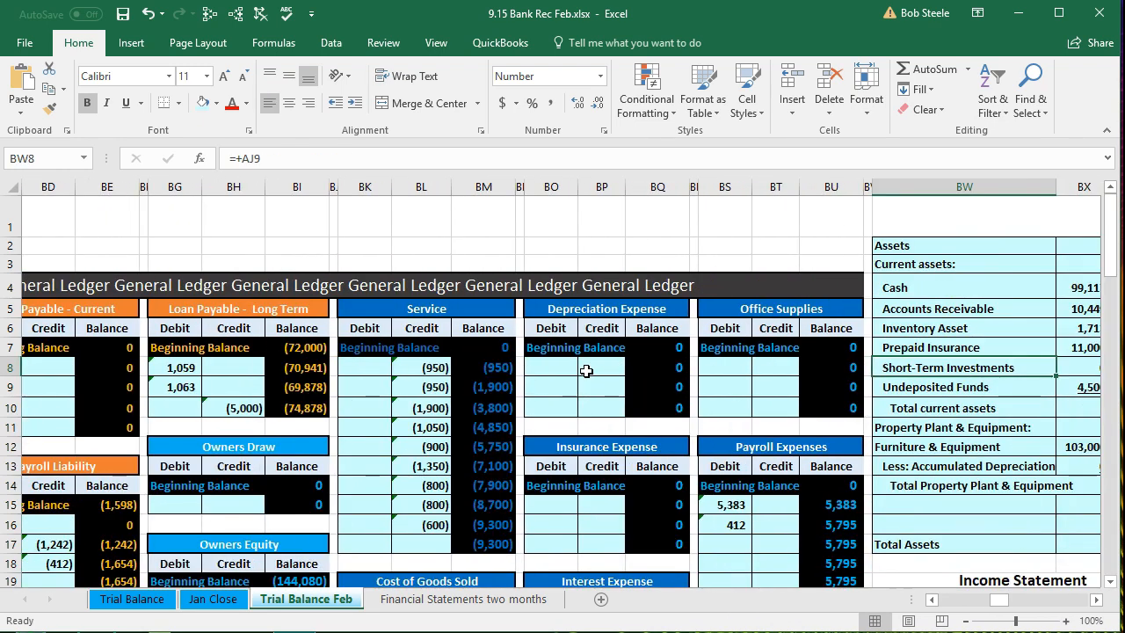
{"action": "key", "text": "Right"}
{"action": "key", "text": "Right"}
{"action": "key", "text": "Right"}
{"action": "key", "text": "Right"}
{"action": "key", "text": "Right"}
{"action": "key", "text": "Right"}
{"action": "key", "text": "Right"}
{"action": "key", "text": "Right"}
{"action": "key", "text": "Right"}
{"action": "key", "text": "Right"}
{"action": "key", "text": "Right"}
{"action": "key", "text": "Right"}
{"action": "key", "text": "Right"}
{"action": "key", "text": "Right"}
{"action": "key", "text": "Right"}
{"action": "key", "text": "Right"}
{"action": "key", "text": "Right"}
{"action": "key", "text": "Right"}
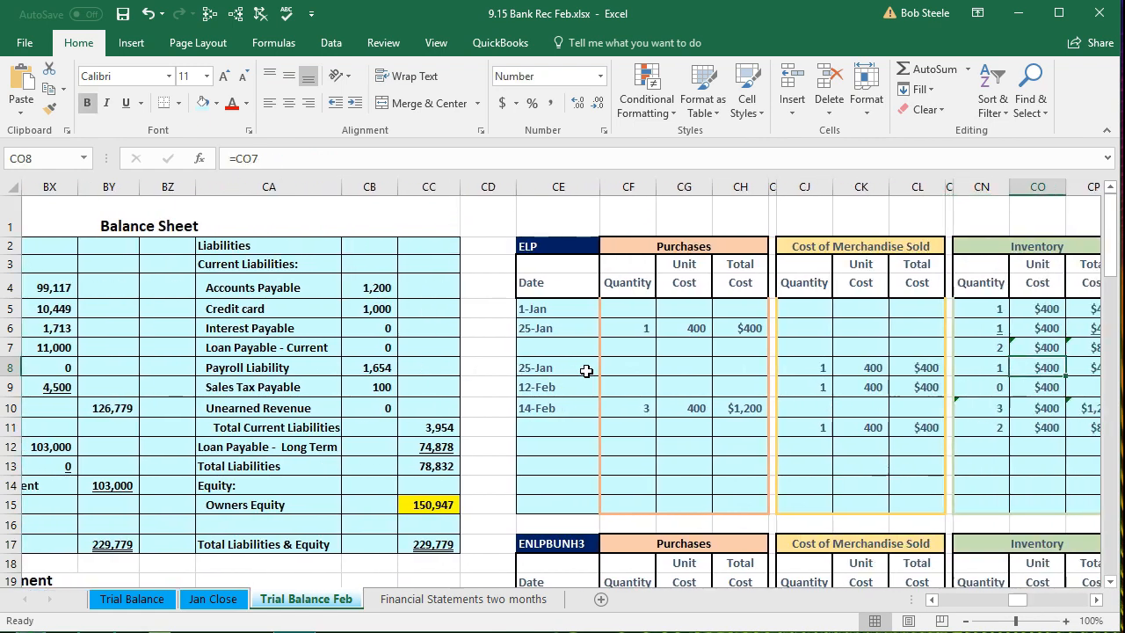
{"action": "key", "text": "Right"}
{"action": "key", "text": "Right"}
{"action": "key", "text": "Right"}
{"action": "key", "text": "Right"}
{"action": "key", "text": "Right"}
{"action": "key", "text": "Right"}
{"action": "key", "text": "Right"}
{"action": "key", "text": "Right"}
{"action": "key", "text": "Right"}
{"action": "key", "text": "Right"}
{"action": "key", "text": "Right"}
{"action": "key", "text": "Right"}
{"action": "key", "text": "Right"}
{"action": "key", "text": "Right"}
{"action": "key", "text": "Right"}
{"action": "key", "text": "Right"}
{"action": "key", "text": "Right"}
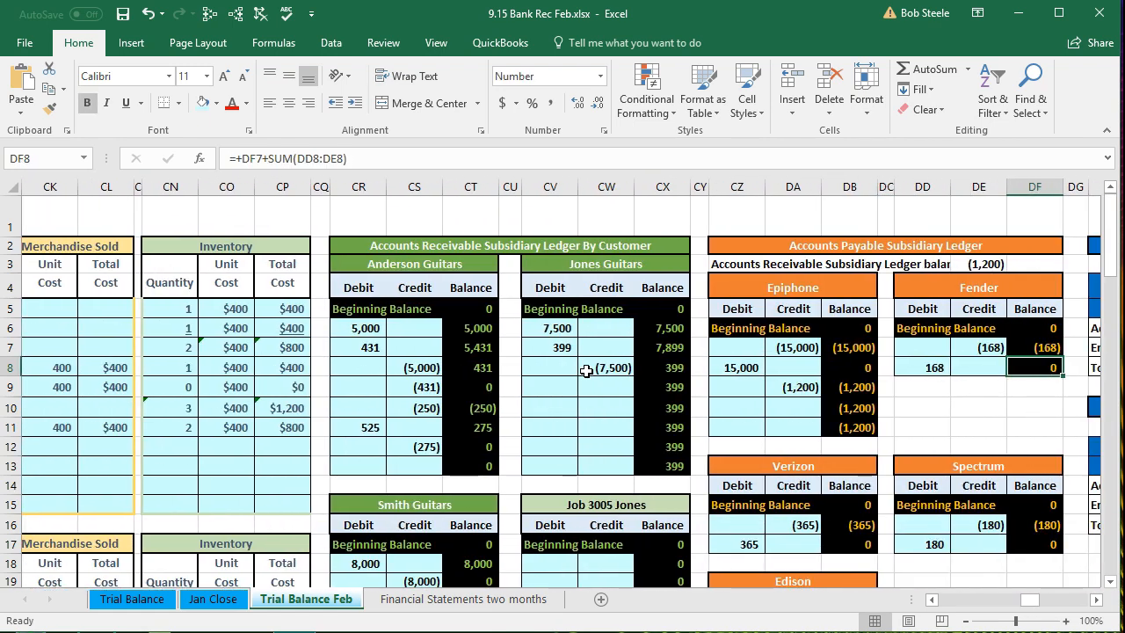
{"action": "key", "text": "Right"}
{"action": "key", "text": "Right"}
{"action": "key", "text": "Right"}
{"action": "key", "text": "Right"}
{"action": "key", "text": "Right"}
{"action": "key", "text": "Right"}
{"action": "key", "text": "Right"}
{"action": "key", "text": "Right"}
{"action": "key", "text": "Right"}
{"action": "key", "text": "Right"}
{"action": "key", "text": "Right"}
{"action": "key", "text": "Right"}
{"action": "key", "text": "Right"}
{"action": "key", "text": "Right"}
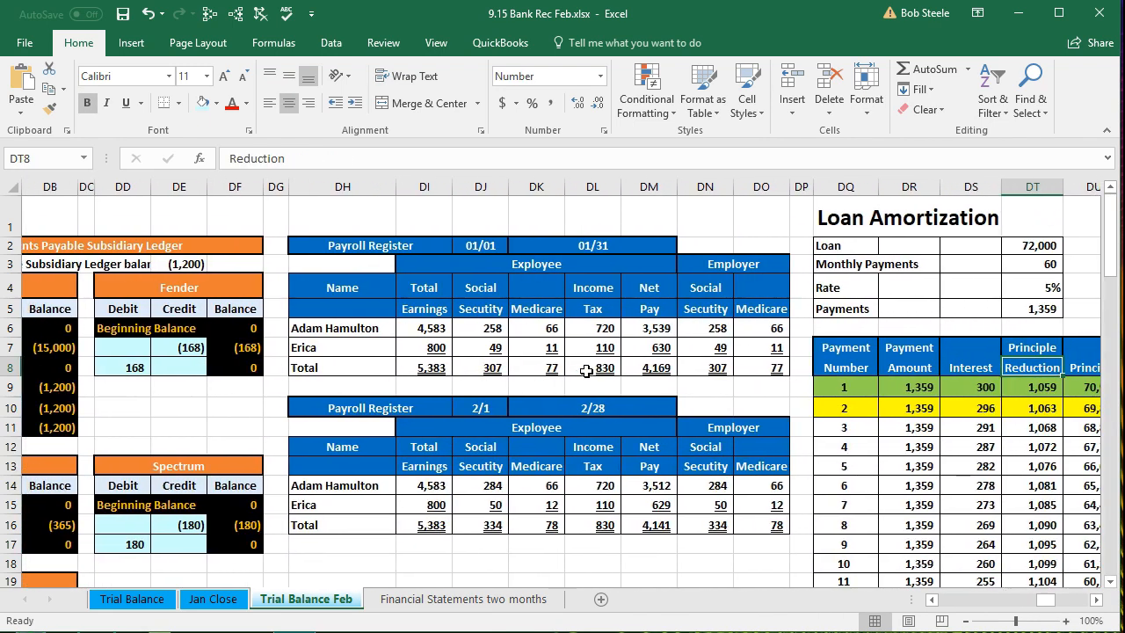
{"action": "key", "text": "Right"}
{"action": "key", "text": "Right"}
{"action": "key", "text": "Right"}
{"action": "key", "text": "Right"}
{"action": "key", "text": "Right"}
{"action": "key", "text": "Right"}
{"action": "key", "text": "Right"}
{"action": "key", "text": "Right"}
{"action": "key", "text": "Right"}
{"action": "key", "text": "Right"}
{"action": "key", "text": "Right"}
{"action": "key", "text": "Right"}
{"action": "key", "text": "Right"}
{"action": "key", "text": "Right"}
{"action": "key", "text": "Right"}
{"action": "key", "text": "Right"}
{"action": "key", "text": "Right"}
{"action": "key", "text": "Right"}
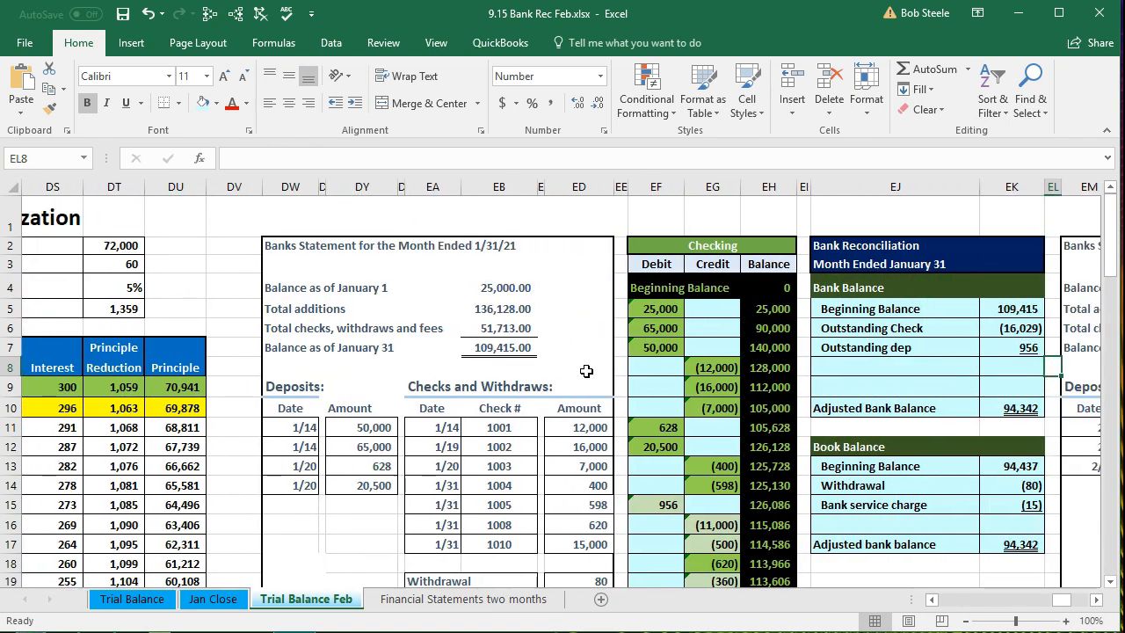
{"action": "key", "text": "Right"}
{"action": "key", "text": "Right"}
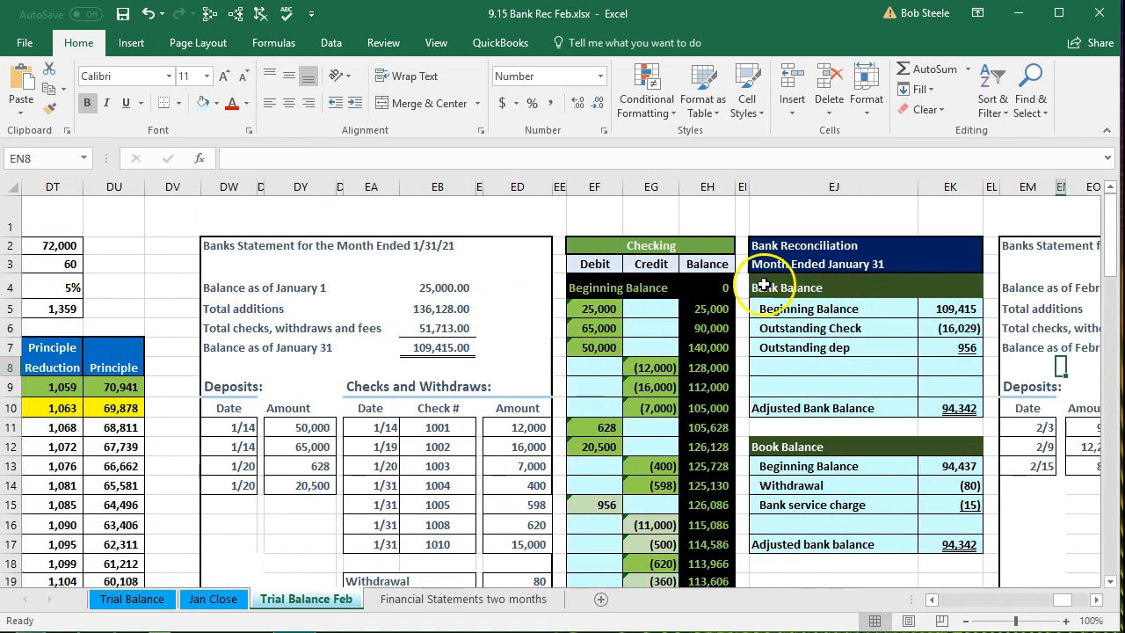
{"action": "left_click", "coordinate": [773, 266]}
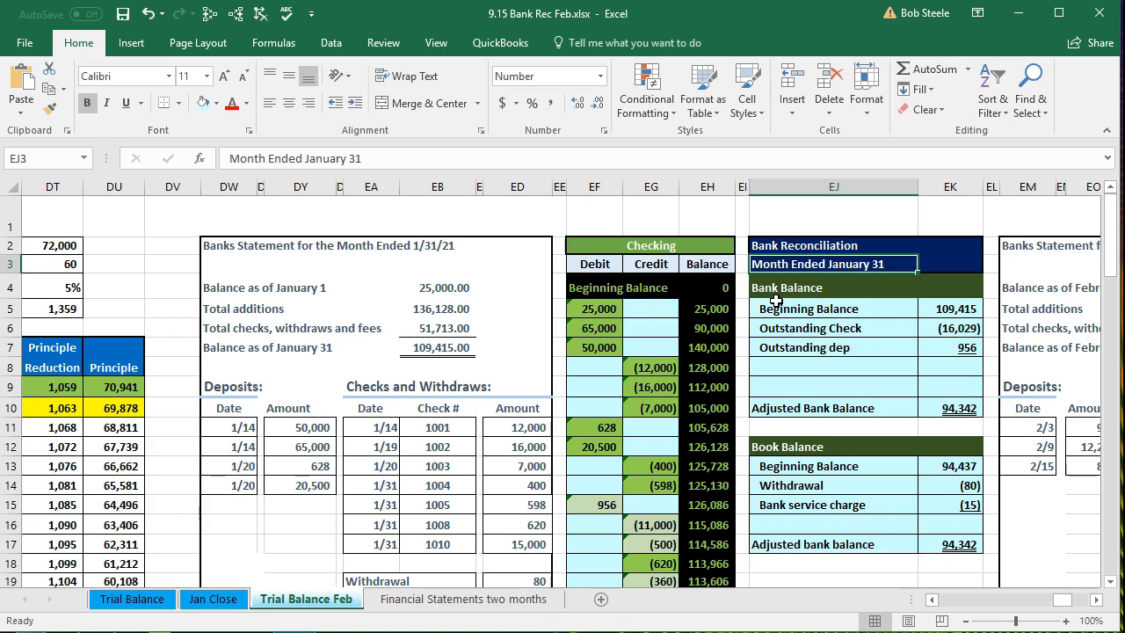
Step: Go to the 2/28/21 bank statement and review the section from it through the January and February checking ledgers to the February reconciliation
{"action": "key", "text": "Right"}
{"action": "key", "text": "Right"}
{"action": "key", "text": "Right"}
{"action": "key", "text": "Right"}
{"action": "key", "text": "Right"}
{"action": "key", "text": "Right"}
{"action": "key", "text": "Right"}
{"action": "key", "text": "Right"}
{"action": "key", "text": "Right"}
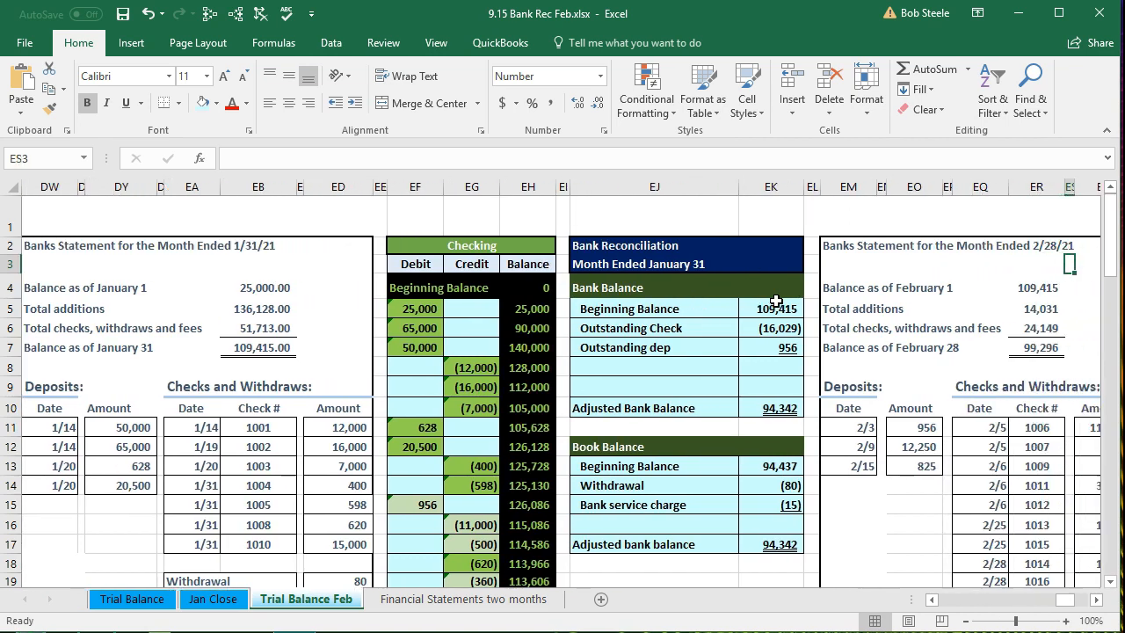
{"action": "key", "text": "Right"}
{"action": "key", "text": "Right"}
{"action": "key", "text": "Right"}
{"action": "key", "text": "Right"}
{"action": "key", "text": "Right"}
{"action": "key", "text": "Right"}
{"action": "key", "text": "Right"}
{"action": "key", "text": "Right"}
{"action": "key", "text": "Right"}
{"action": "key", "text": "Right"}
{"action": "key", "text": "Right"}
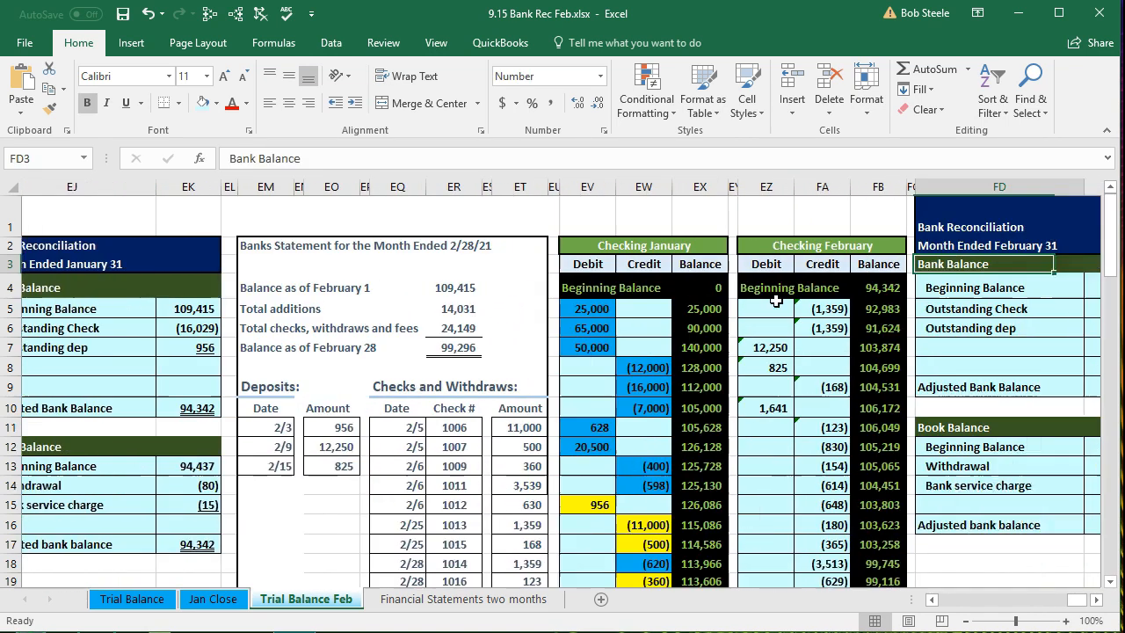
{"action": "key", "text": "Right"}
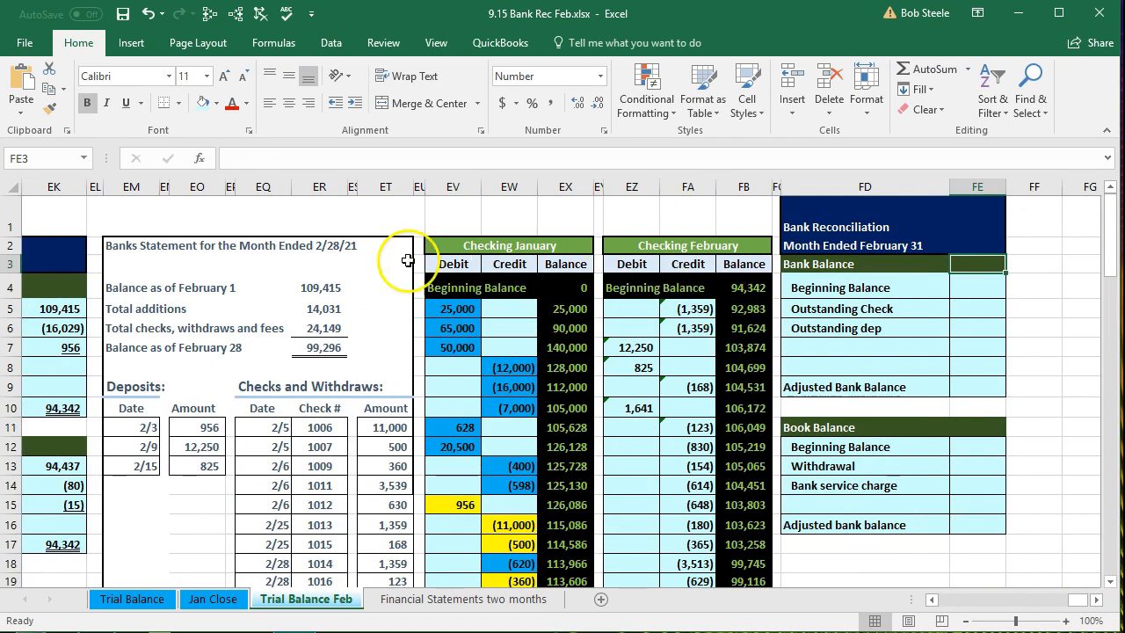
{"action": "left_click", "coordinate": [139, 189]}
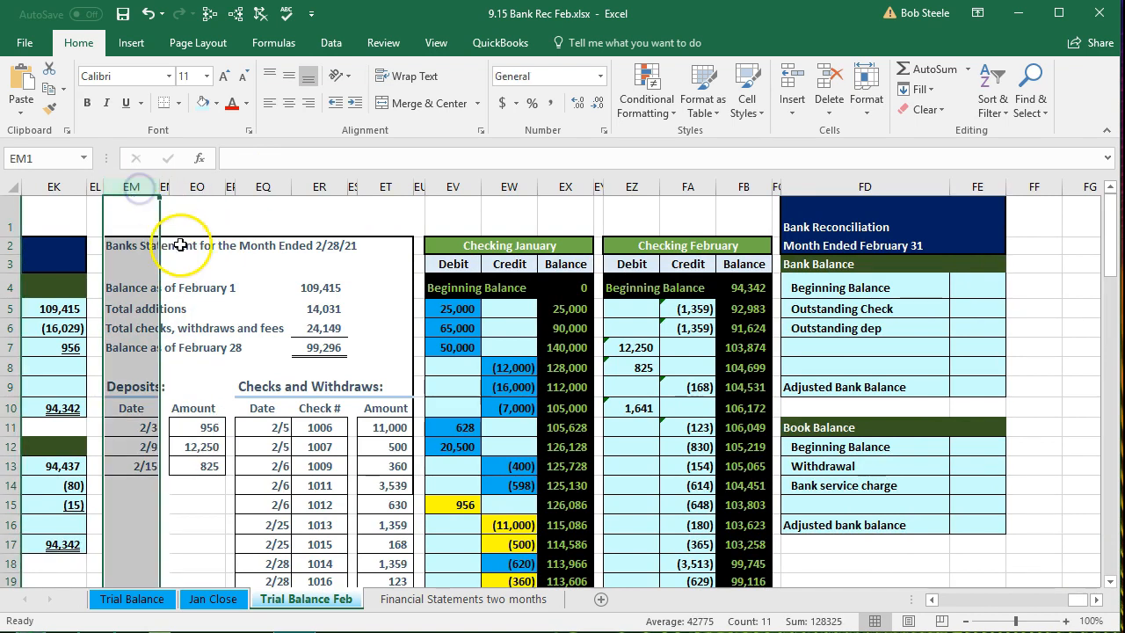
{"action": "left_click", "coordinate": [994, 186]}
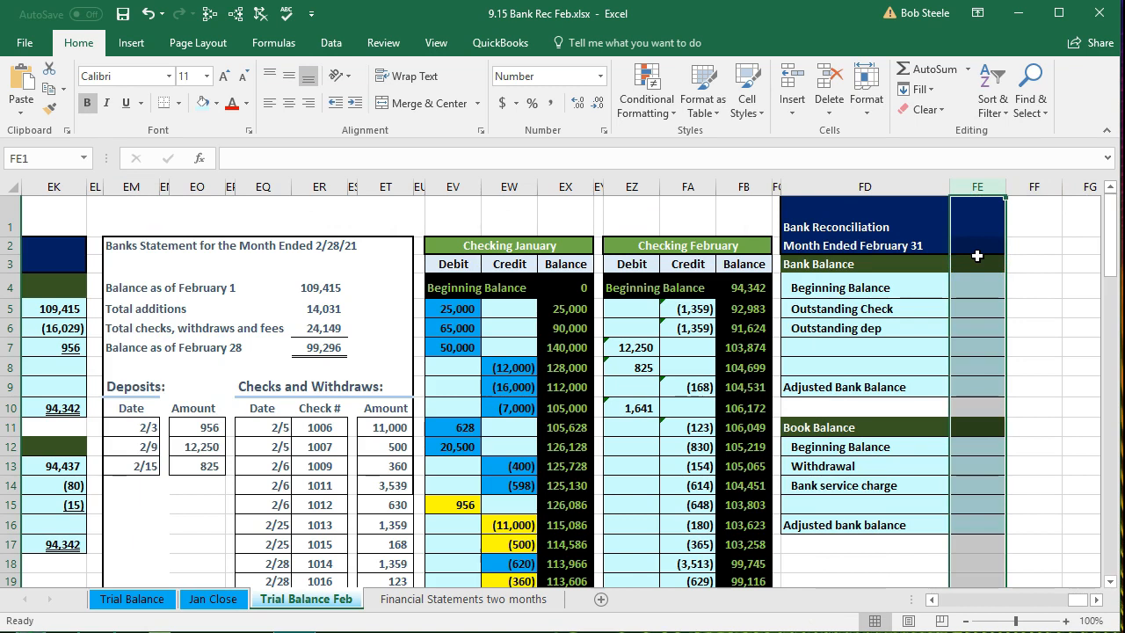
{"action": "left_click", "coordinate": [370, 369]}
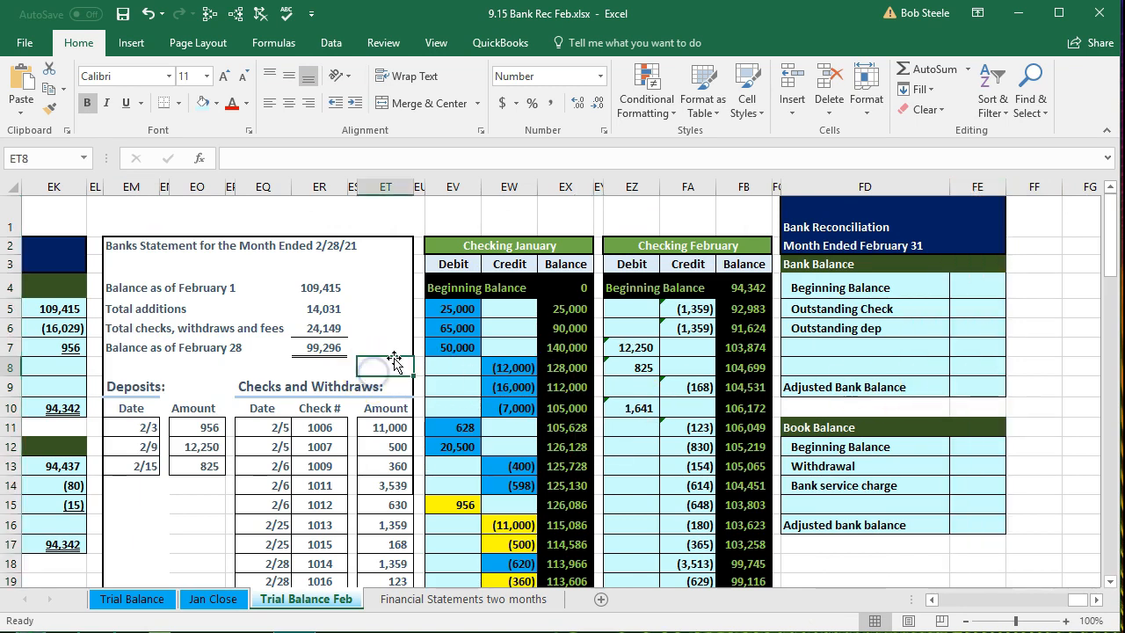
Step: Examine the February bank statement summary: opening balance, total additions, total checks, withdrawals and fees, and the February 28 balance
{"action": "scroll", "coordinate": [395, 356], "scroll_direction": "down", "scroll_amount": 1}
{"action": "scroll", "coordinate": [369, 351], "scroll_direction": "up", "scroll_amount": 1}
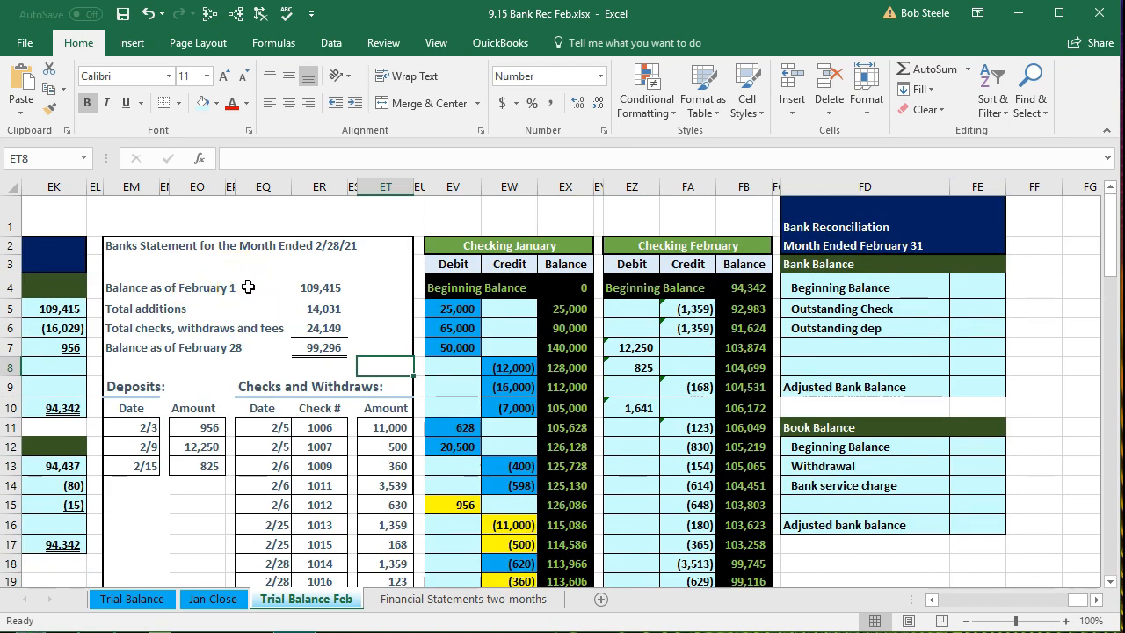
{"action": "left_click", "coordinate": [303, 288]}
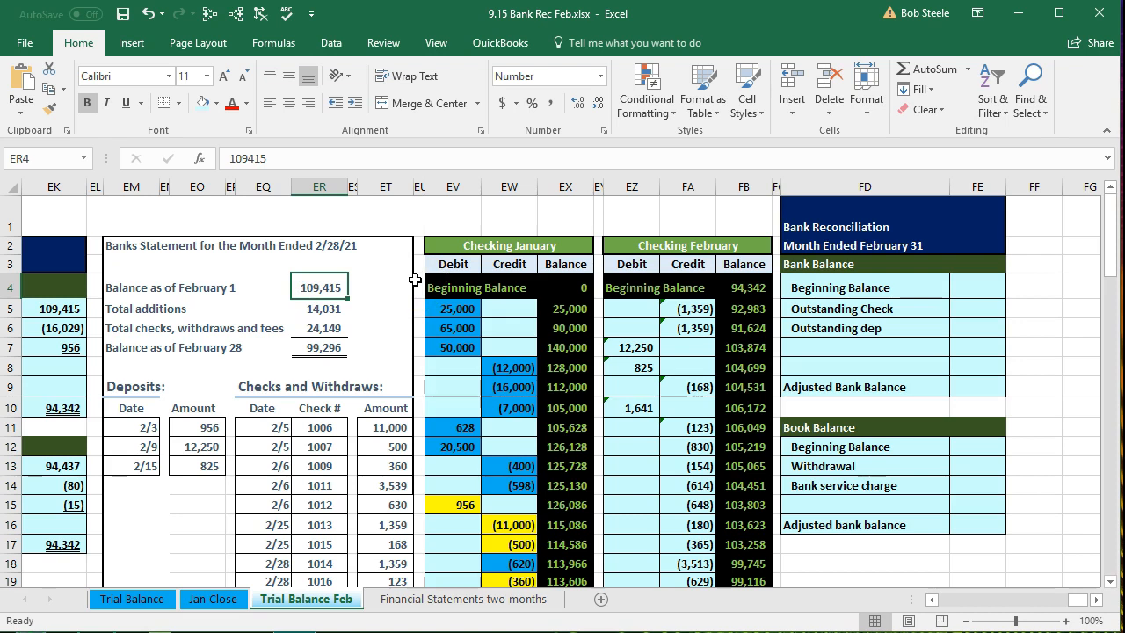
{"action": "key", "text": "Down"}
{"action": "key", "text": "Down"}
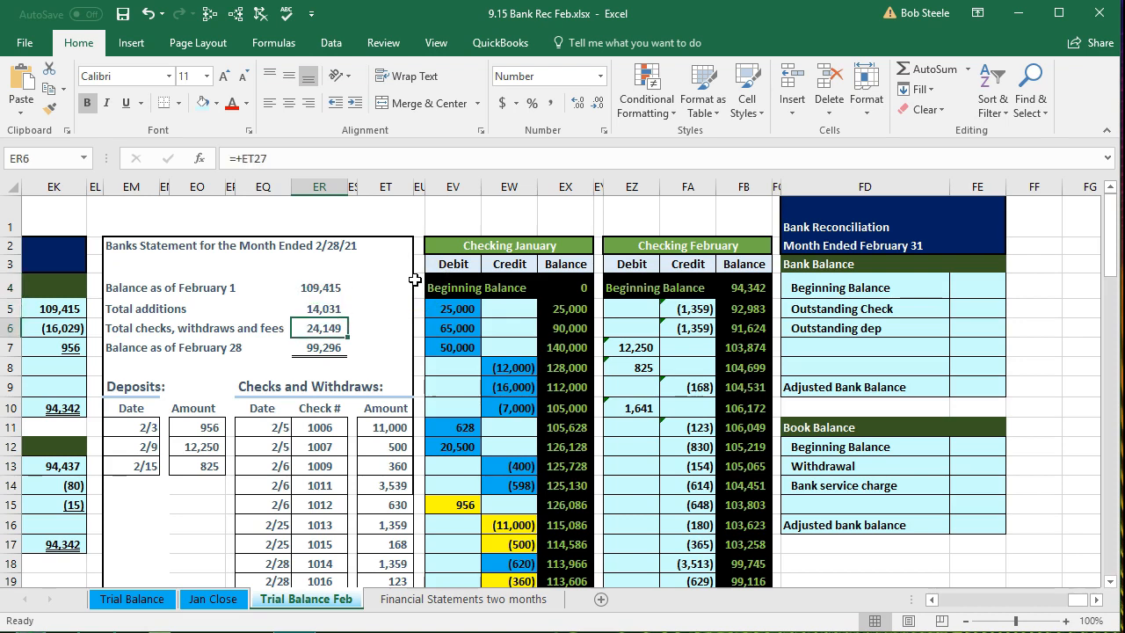
{"action": "key", "text": "Down"}
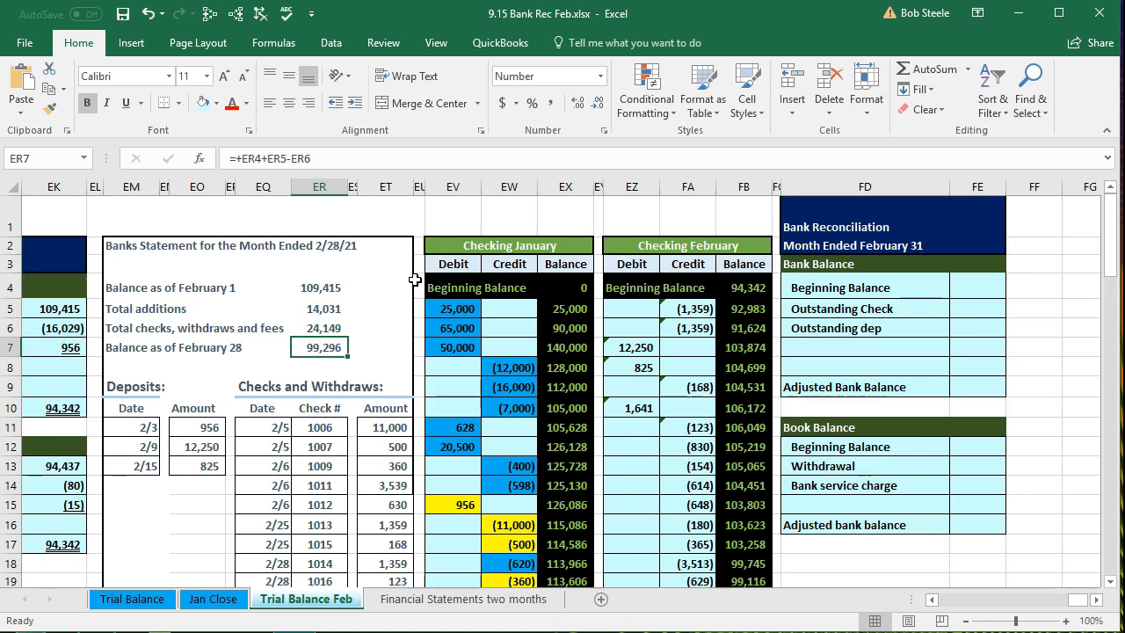
{"action": "left_click", "coordinate": [339, 308]}
{"action": "left_click", "coordinate": [330, 328]}
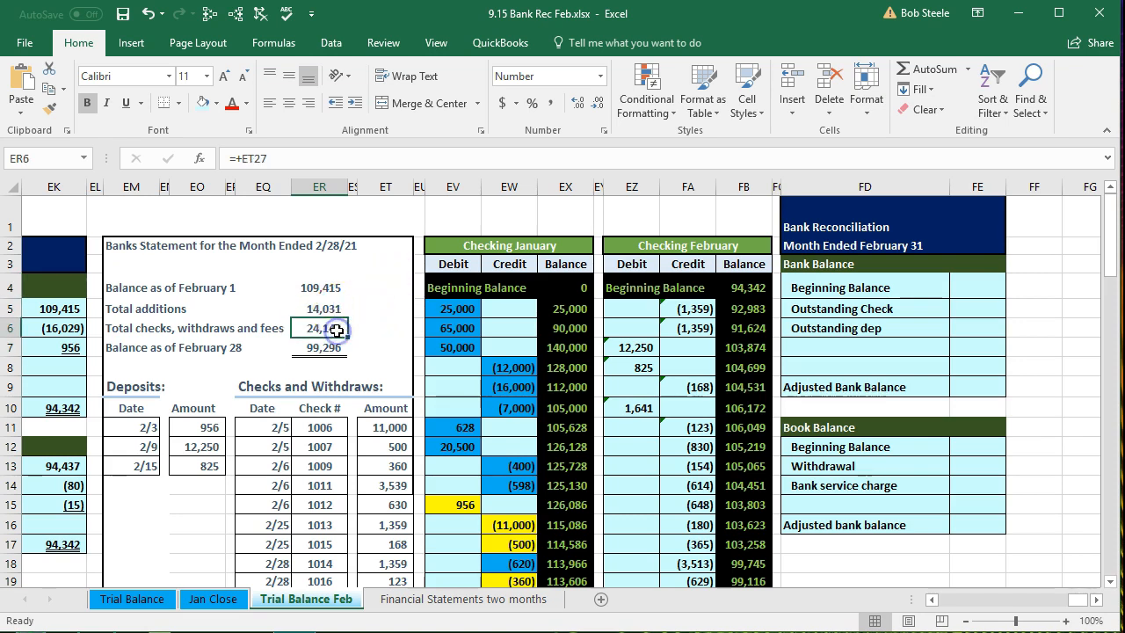
Step: Check the totals of the deposits and of the checks and withdrawals at the end of the February bank statement
{"action": "scroll", "coordinate": [254, 436], "scroll_direction": "down", "scroll_amount": 3}
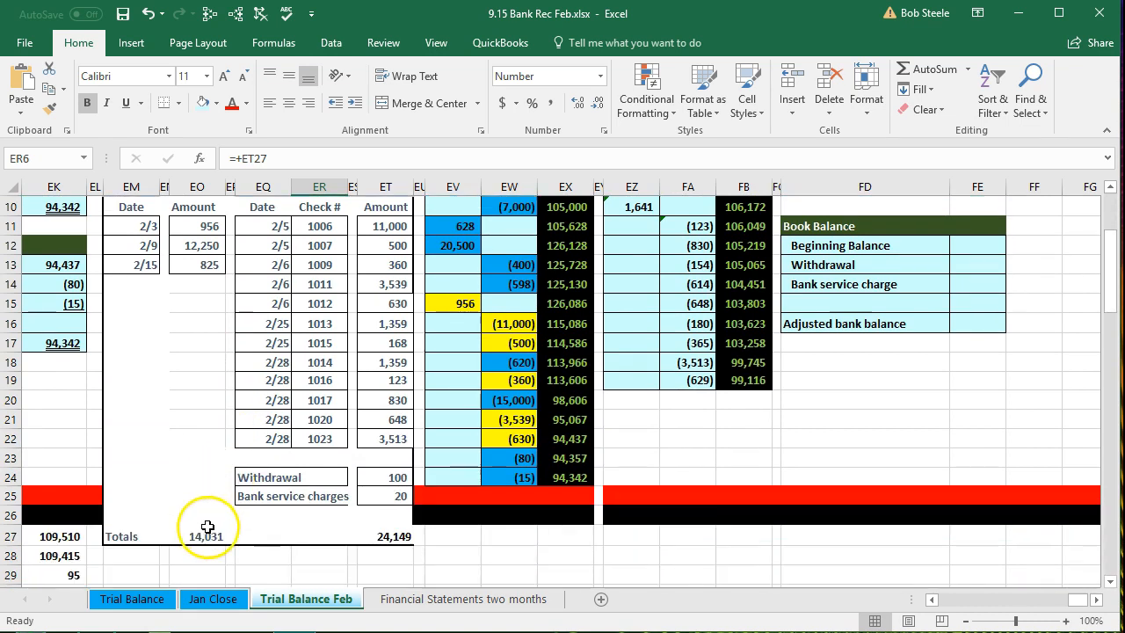
{"action": "left_click", "coordinate": [205, 532]}
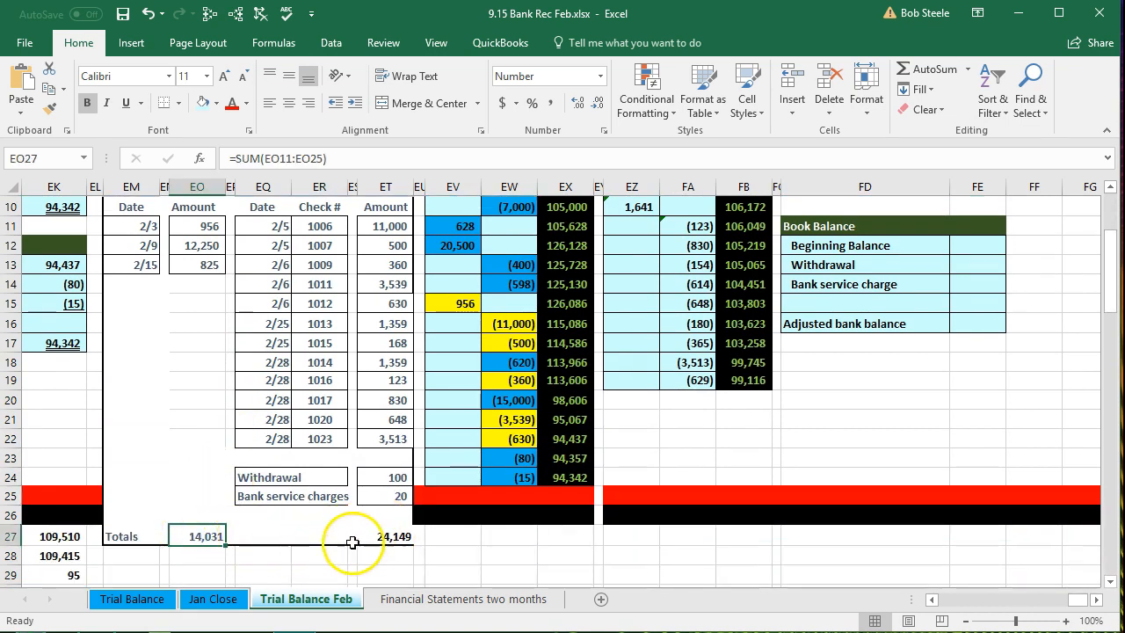
{"action": "left_click", "coordinate": [388, 538]}
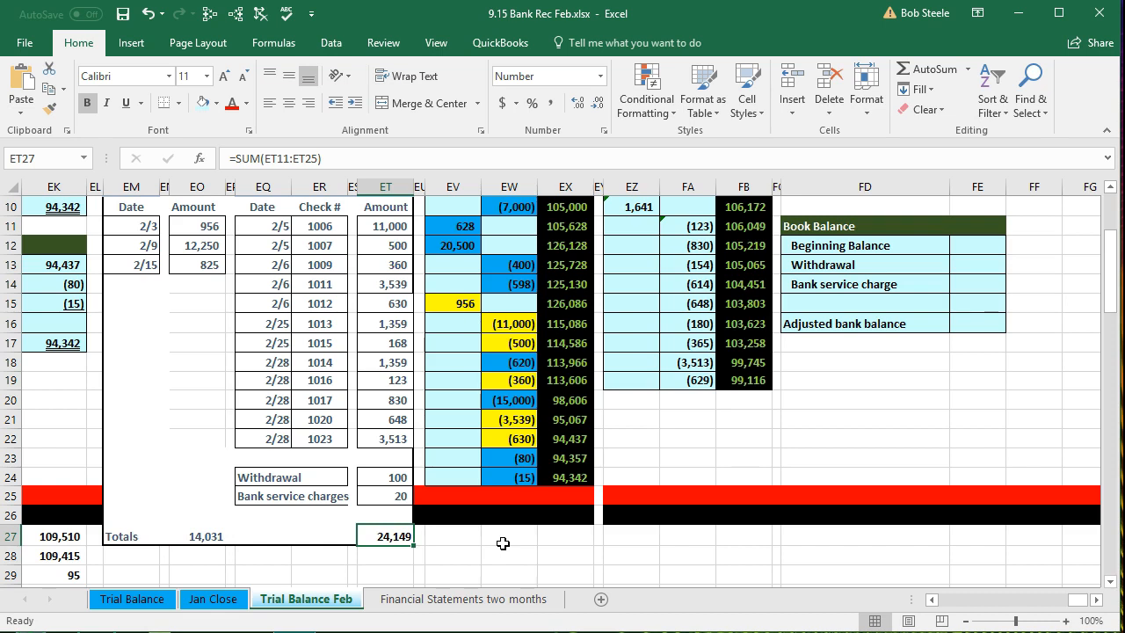
{"action": "scroll", "coordinate": [503, 543], "scroll_direction": "up", "scroll_amount": 2}
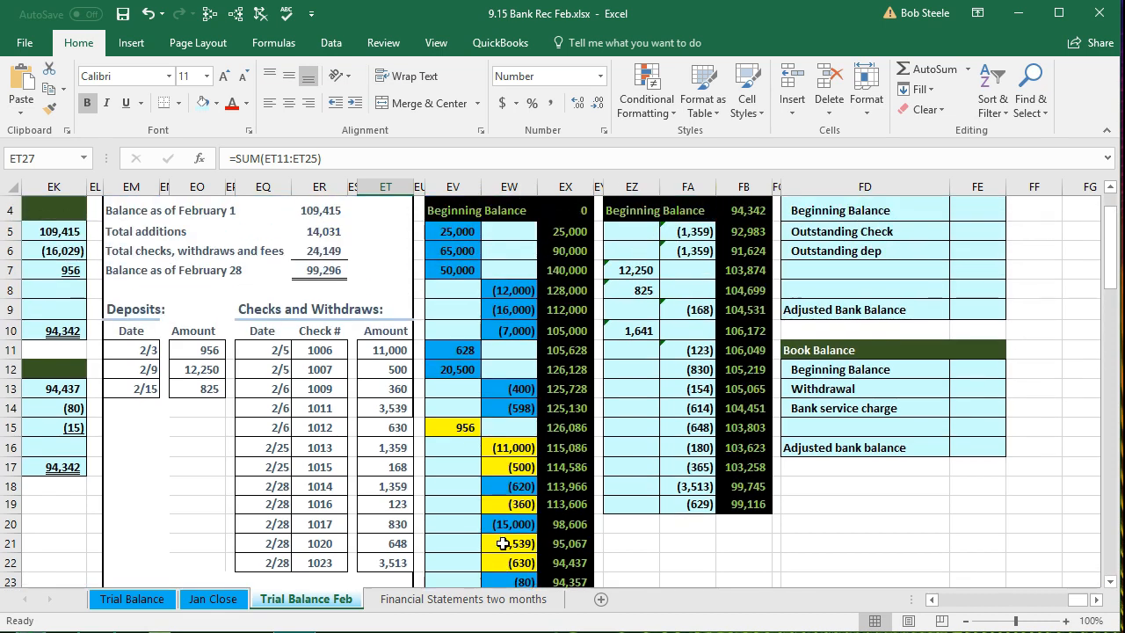
{"action": "scroll", "coordinate": [503, 543], "scroll_direction": "up", "scroll_amount": 1}
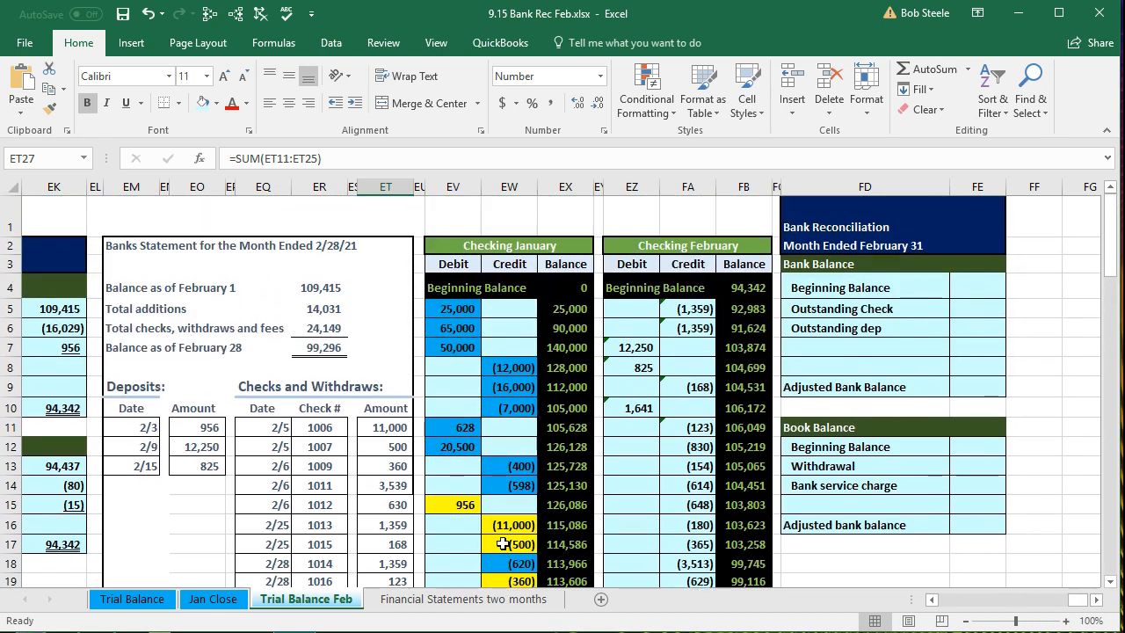
Step: Compare the beginning balance of the Checking February ledger with the ending balance of the Checking January ledger
{"action": "left_click", "coordinate": [454, 245]}
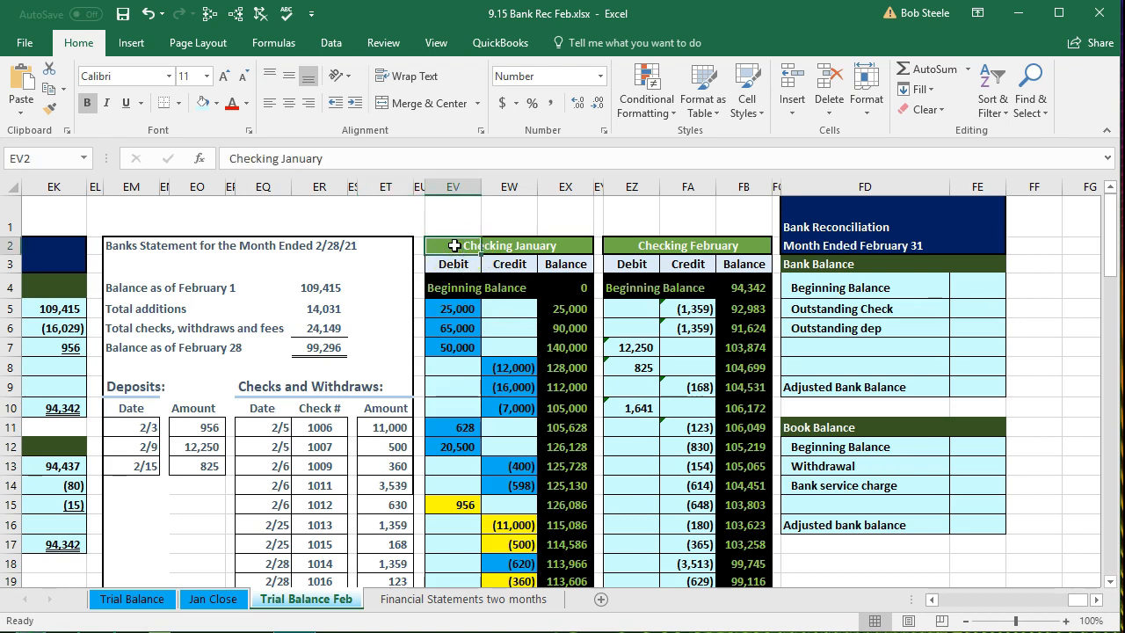
{"action": "left_click", "coordinate": [634, 245]}
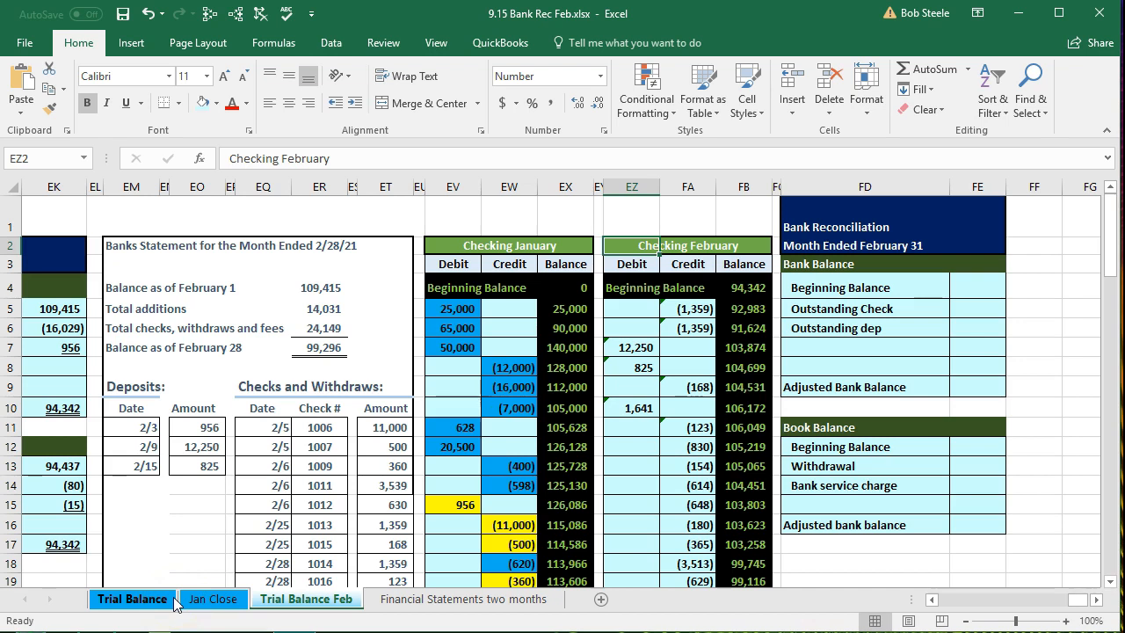
{"action": "left_click", "coordinate": [746, 294]}
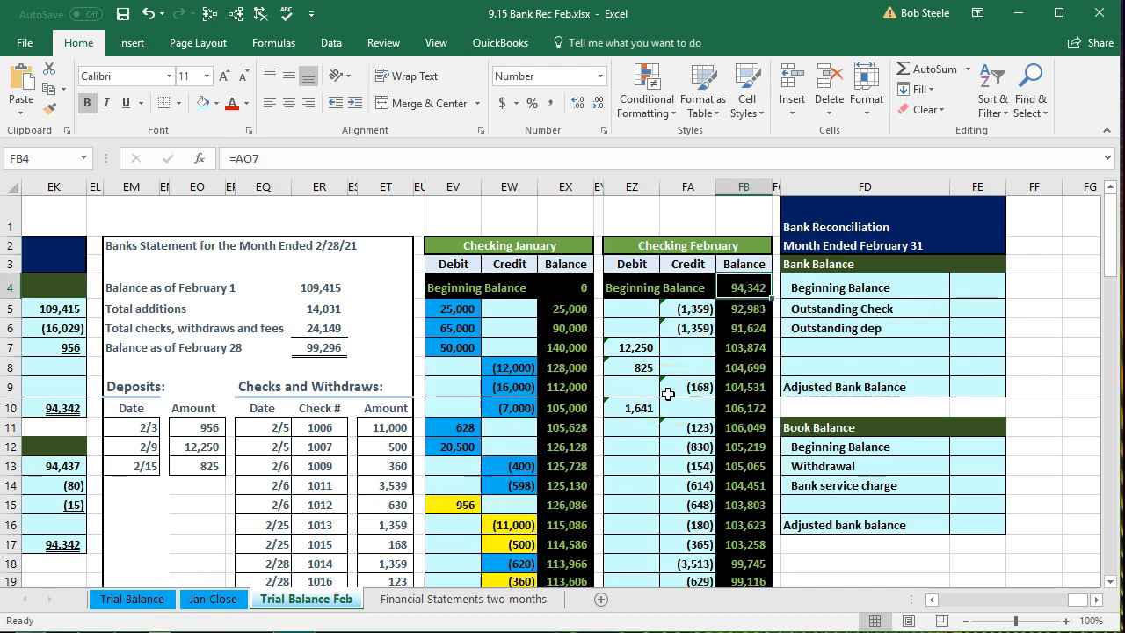
{"action": "scroll", "coordinate": [668, 393], "scroll_direction": "down", "scroll_amount": 2}
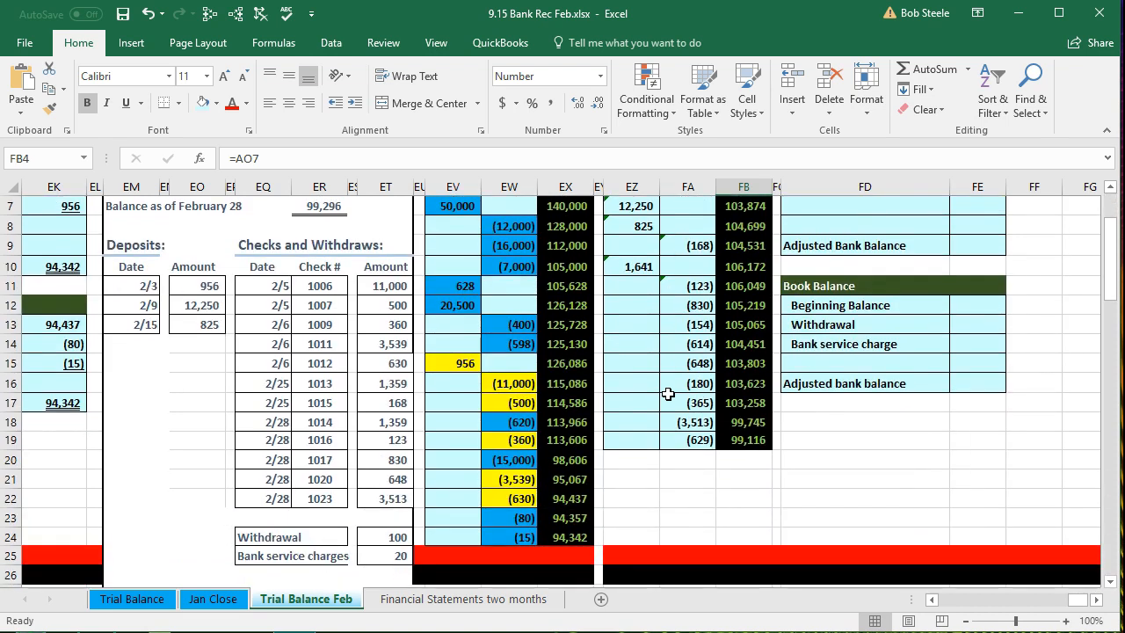
{"action": "left_click", "coordinate": [571, 533]}
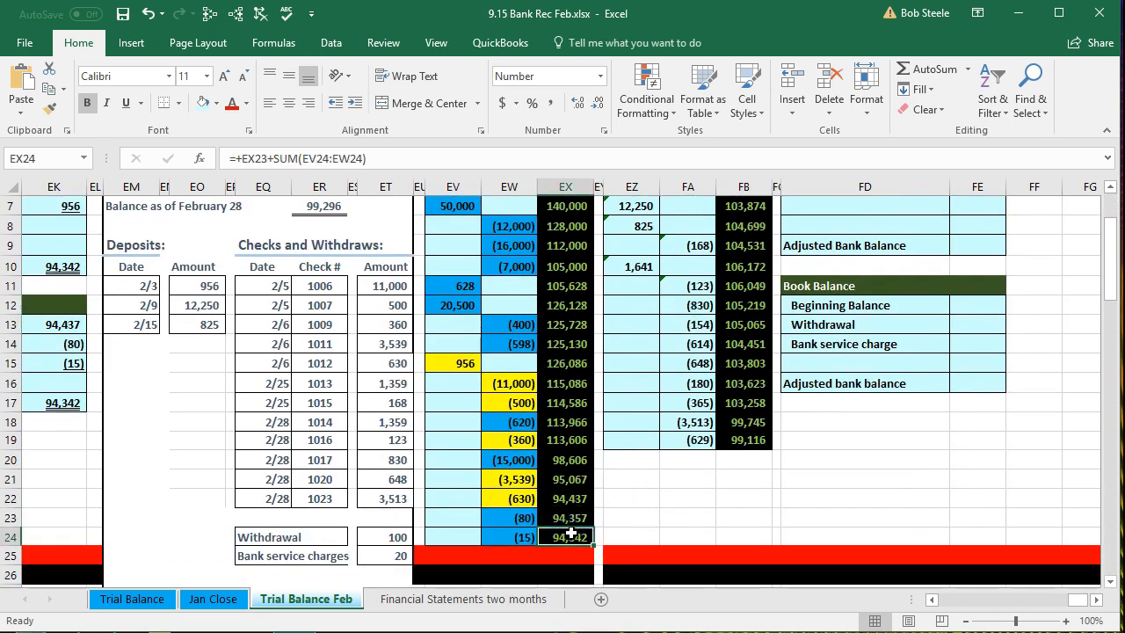
{"action": "scroll", "coordinate": [570, 533], "scroll_direction": "up", "scroll_amount": 2}
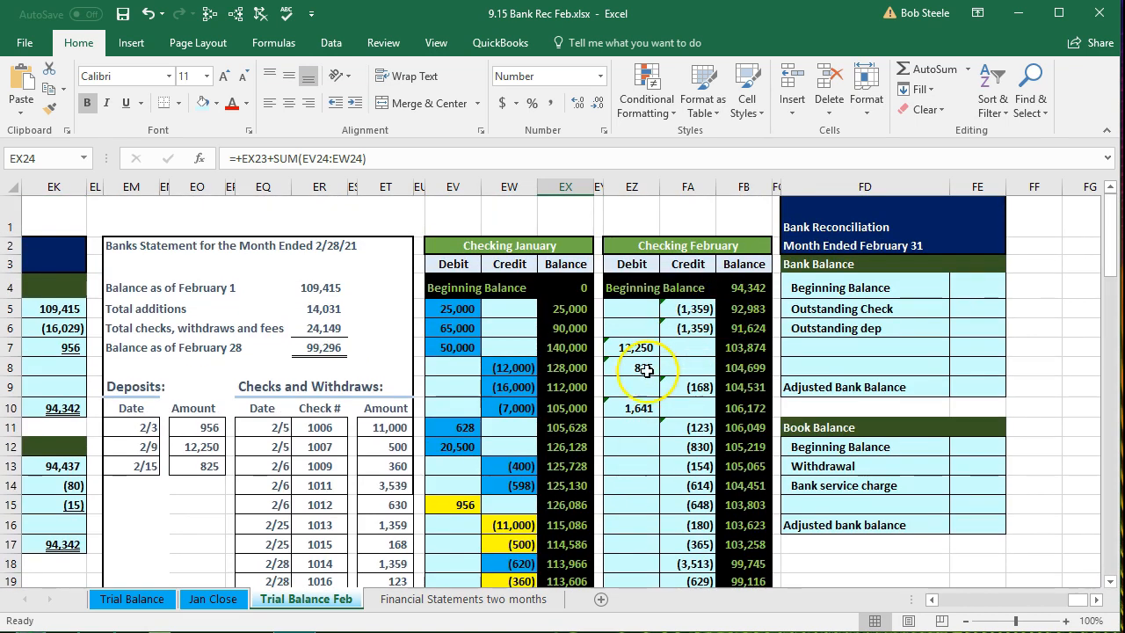
{"action": "left_click", "coordinate": [516, 422]}
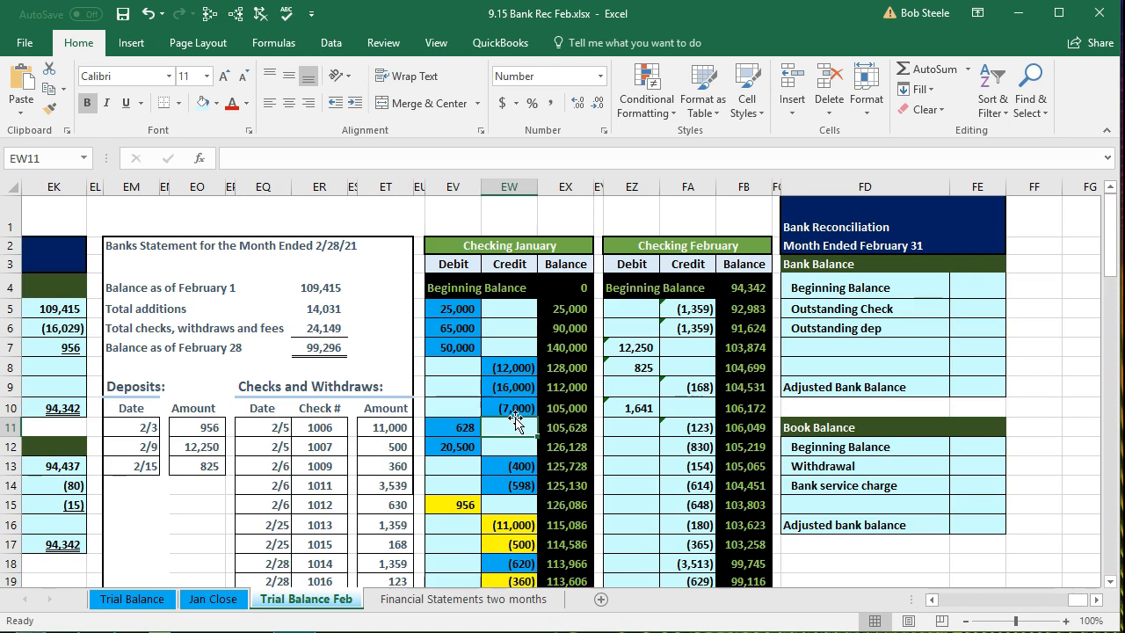
Step: Review the uncleared deposit and checks in the January checking ledger against the outstanding items in the January bank reconciliation
{"action": "key", "text": "Left"}
{"action": "key", "text": "Left"}
{"action": "key", "text": "Left"}
{"action": "key", "text": "Left"}
{"action": "key", "text": "Left"}
{"action": "key", "text": "Left"}
{"action": "key", "text": "Left"}
{"action": "key", "text": "Left"}
{"action": "key", "text": "Left"}
{"action": "key", "text": "Left"}
{"action": "key", "text": "Left"}
{"action": "key", "text": "Left"}
{"action": "key", "text": "Left"}
{"action": "key", "text": "Left"}
{"action": "key", "text": "Left"}
{"action": "key", "text": "Left"}
{"action": "key", "text": "Left"}
{"action": "key", "text": "Left"}
{"action": "key", "text": "Left"}
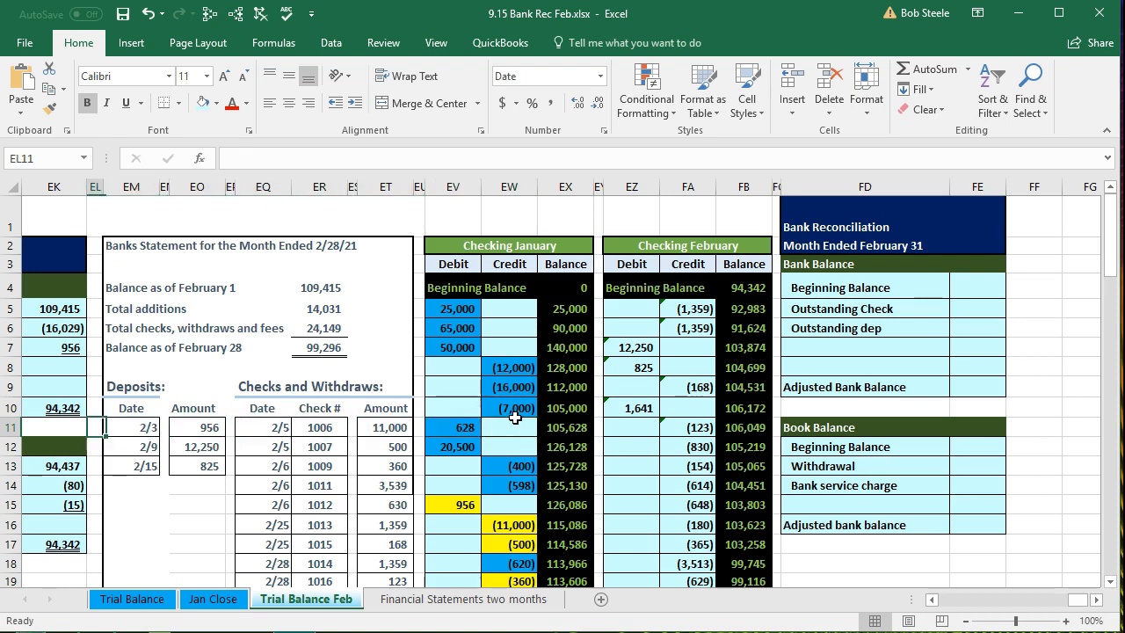
{"action": "key", "text": "Left"}
{"action": "key", "text": "Left"}
{"action": "key", "text": "Left"}
{"action": "key", "text": "Left"}
{"action": "key", "text": "Left"}
{"action": "key", "text": "Left"}
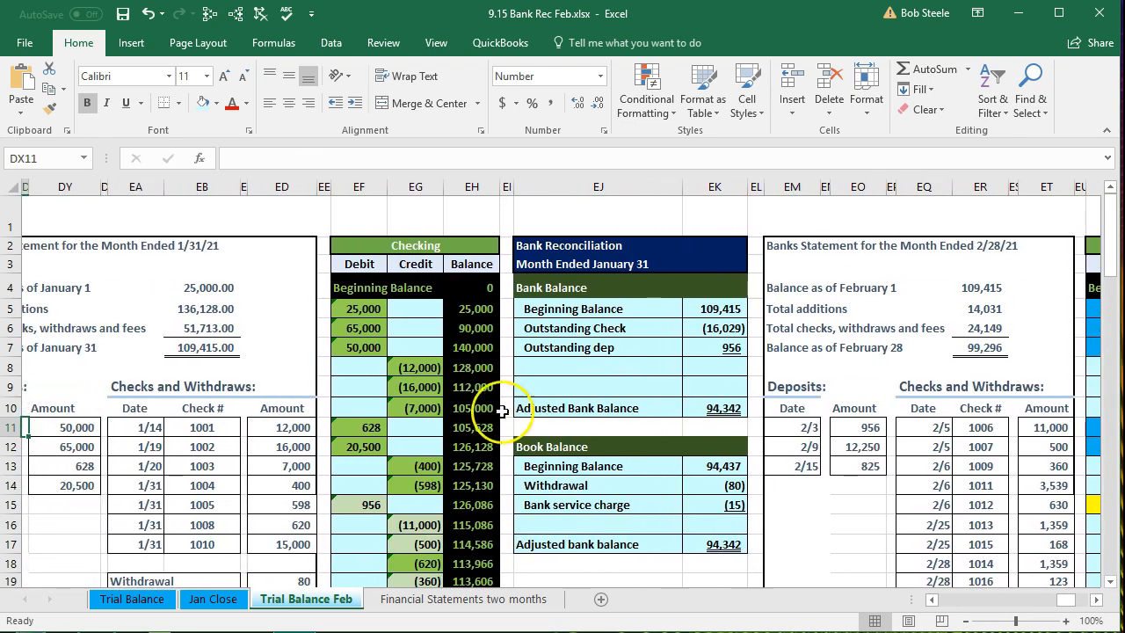
{"action": "scroll", "coordinate": [472, 411], "scroll_direction": "down", "scroll_amount": 1}
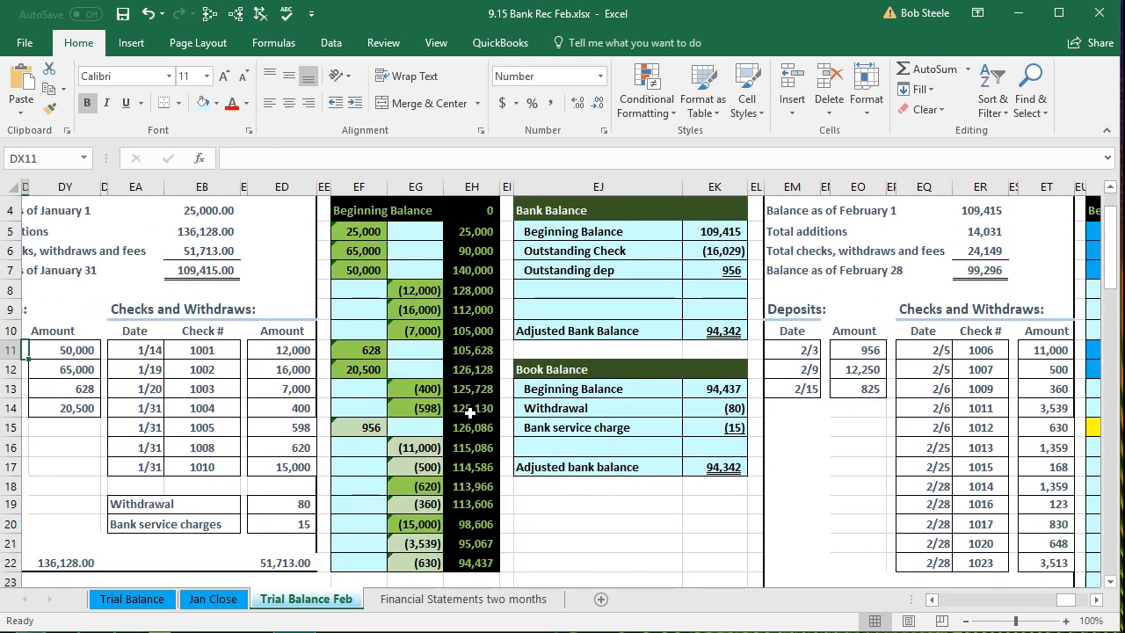
{"action": "left_click", "coordinate": [371, 429]}
{"action": "left_click", "coordinate": [409, 449]}
{"action": "left_click", "coordinate": [409, 465]}
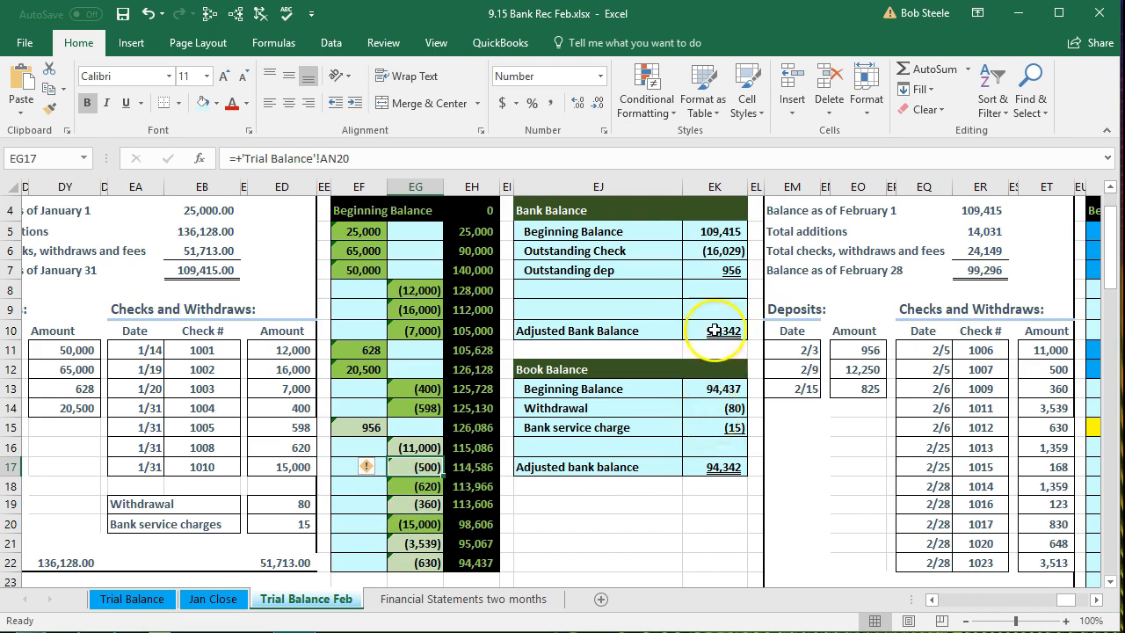
{"action": "left_click", "coordinate": [719, 251]}
{"action": "left_click", "coordinate": [710, 268]}
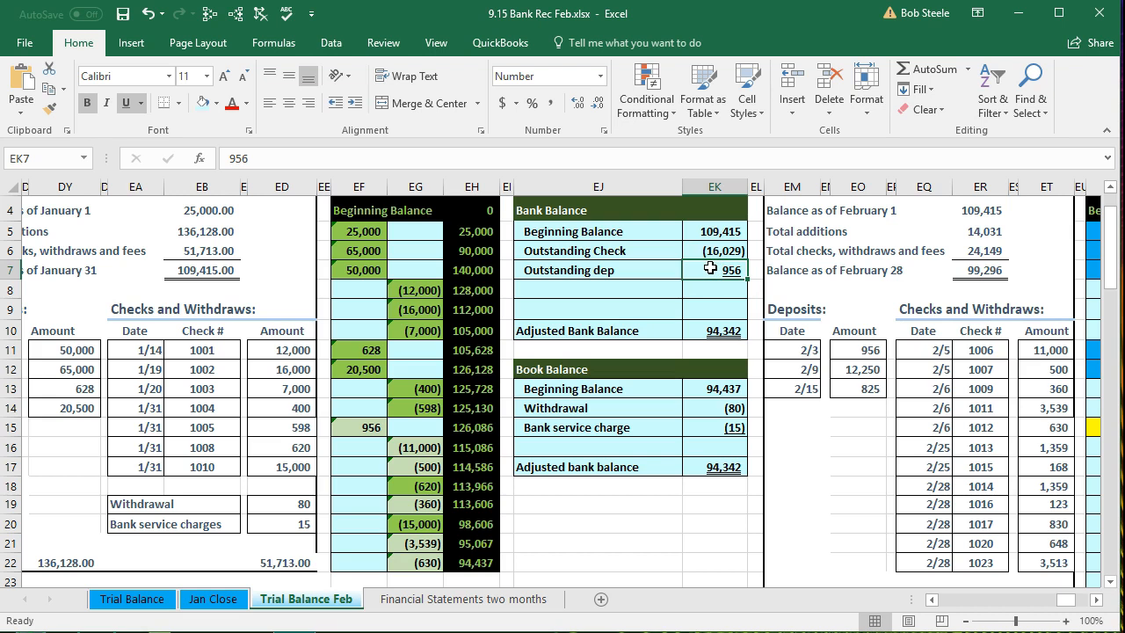
Step: Go back to the February section and check the yellow outstanding items in the Checking January ledger against the February bank statement
{"action": "key", "text": "Right"}
{"action": "key", "text": "Right"}
{"action": "key", "text": "Right"}
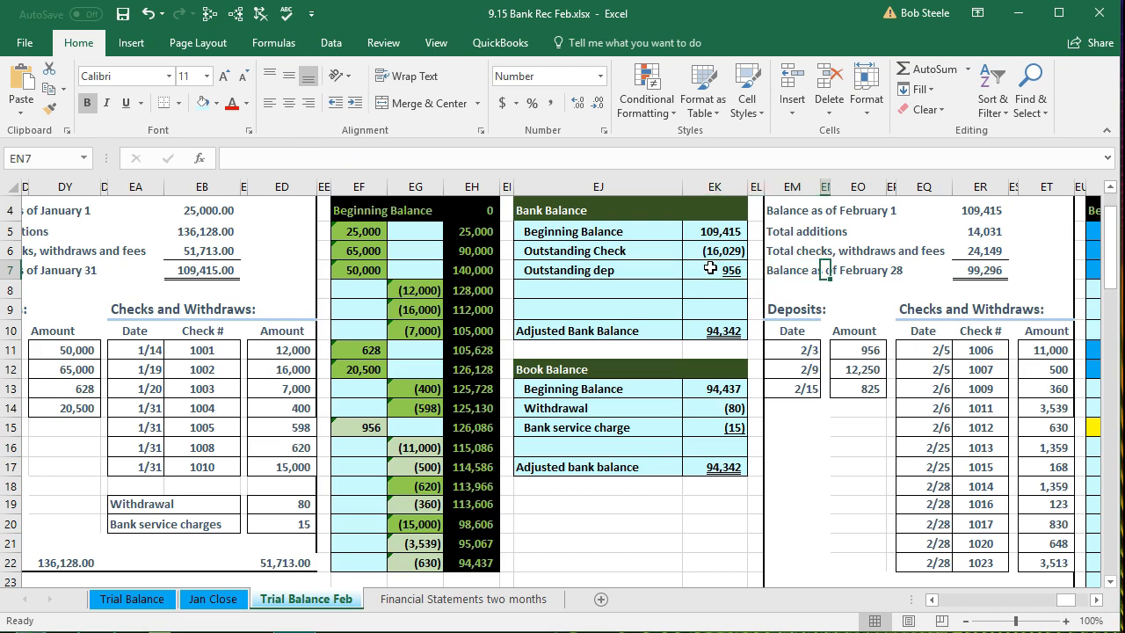
{"action": "key", "text": "Right"}
{"action": "key", "text": "Right"}
{"action": "key", "text": "Right"}
{"action": "key", "text": "Right"}
{"action": "key", "text": "Right"}
{"action": "key", "text": "Right"}
{"action": "key", "text": "Right"}
{"action": "key", "text": "Right"}
{"action": "key", "text": "Right"}
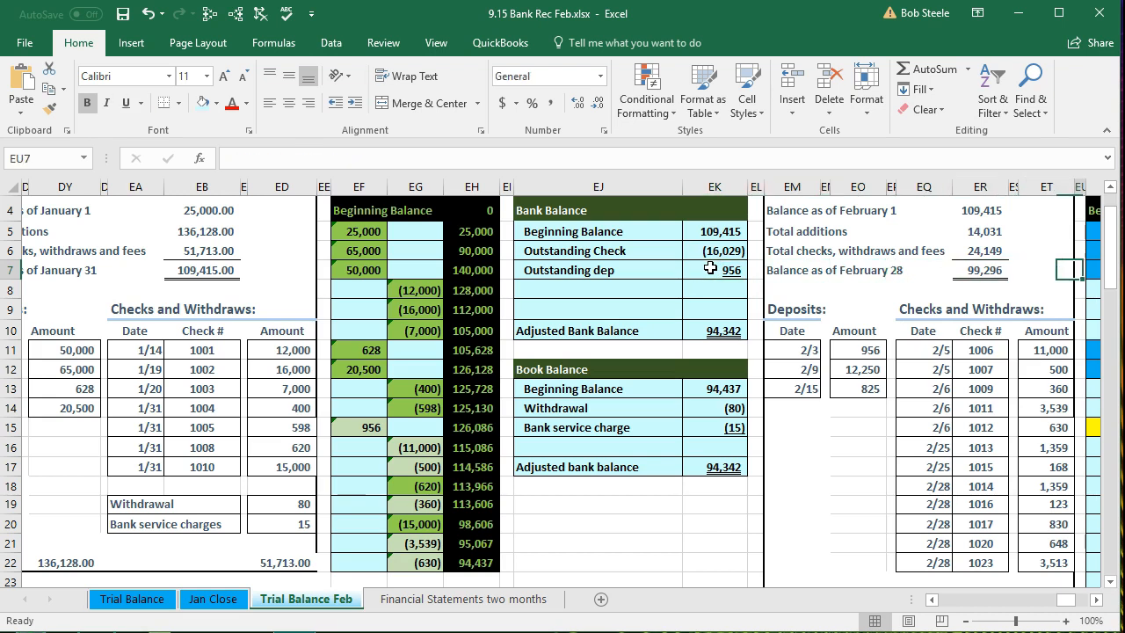
{"action": "key", "text": "Right"}
{"action": "key", "text": "Right"}
{"action": "key", "text": "Right"}
{"action": "key", "text": "Right"}
{"action": "key", "text": "Right"}
{"action": "key", "text": "Right"}
{"action": "key", "text": "Right"}
{"action": "key", "text": "Right"}
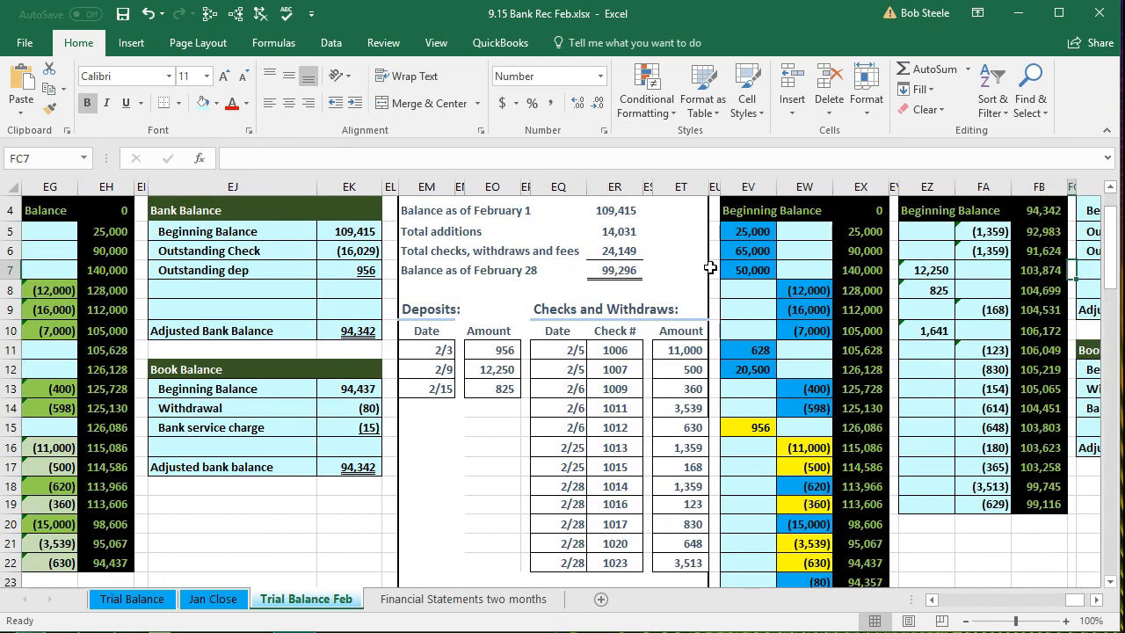
{"action": "key", "text": "Right"}
{"action": "key", "text": "Right"}
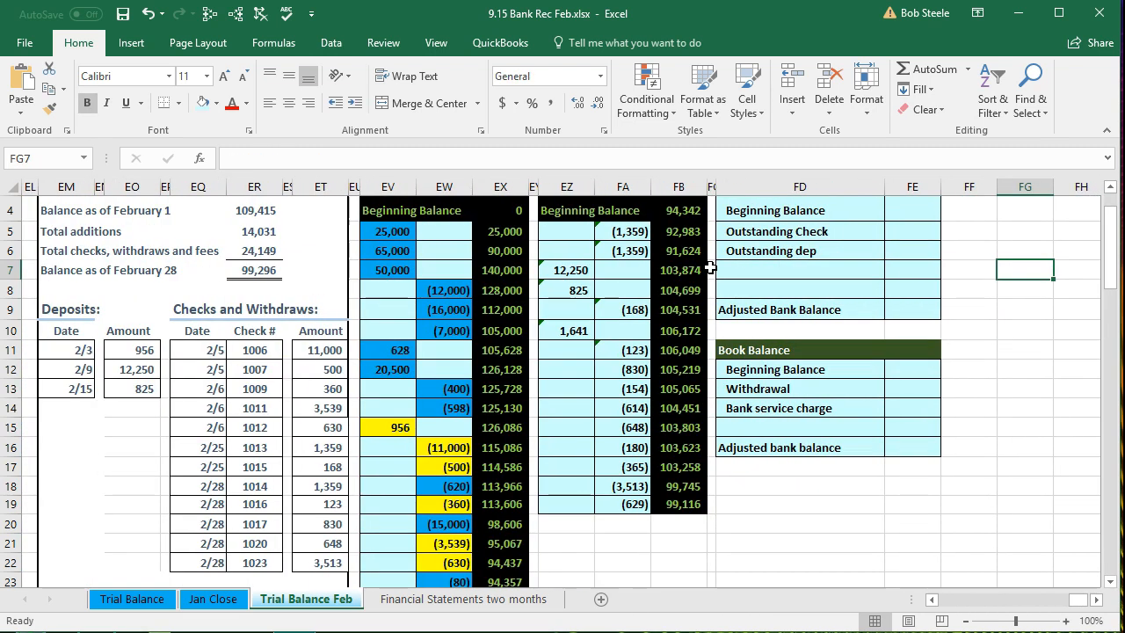
{"action": "left_click", "coordinate": [378, 430]}
{"action": "left_click", "coordinate": [442, 447]}
{"action": "left_click", "coordinate": [437, 466]}
{"action": "left_click", "coordinate": [444, 504]}
{"action": "left_click", "coordinate": [446, 544]}
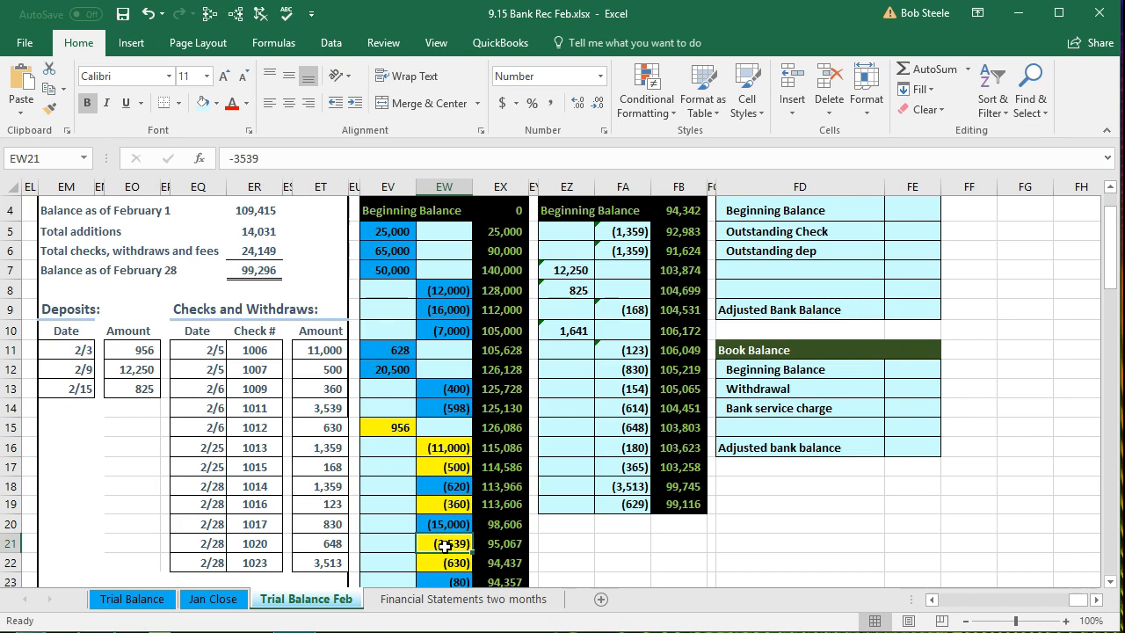
{"action": "left_click", "coordinate": [277, 374]}
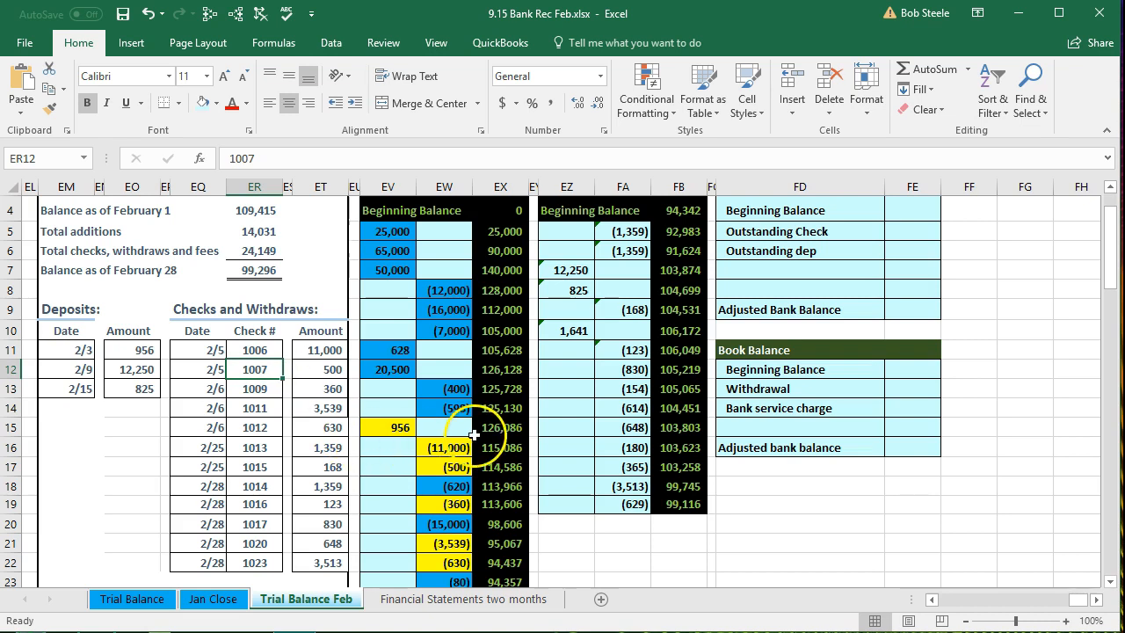
Step: Examine the credits and ending balance of the Checking February ledger against the checks listed on the February bank statement
{"action": "scroll", "coordinate": [479, 431], "scroll_direction": "up", "scroll_amount": 2}
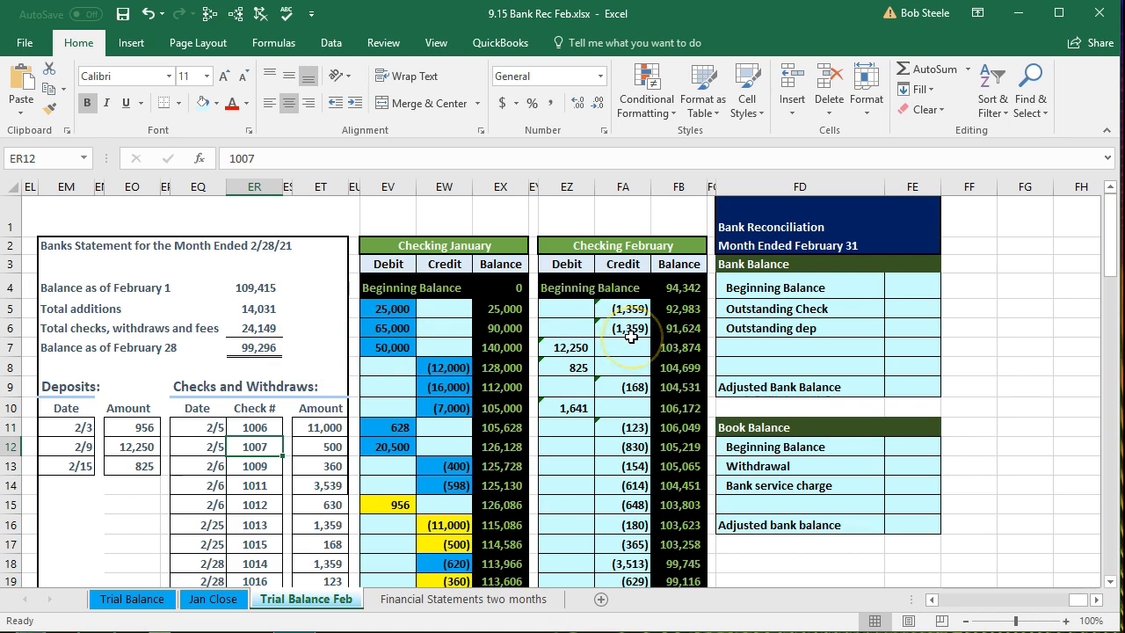
{"action": "scroll", "coordinate": [631, 336], "scroll_direction": "down", "scroll_amount": 1}
{"action": "left_click_drag", "start_coordinate": [628, 348], "coordinate": [613, 499]}
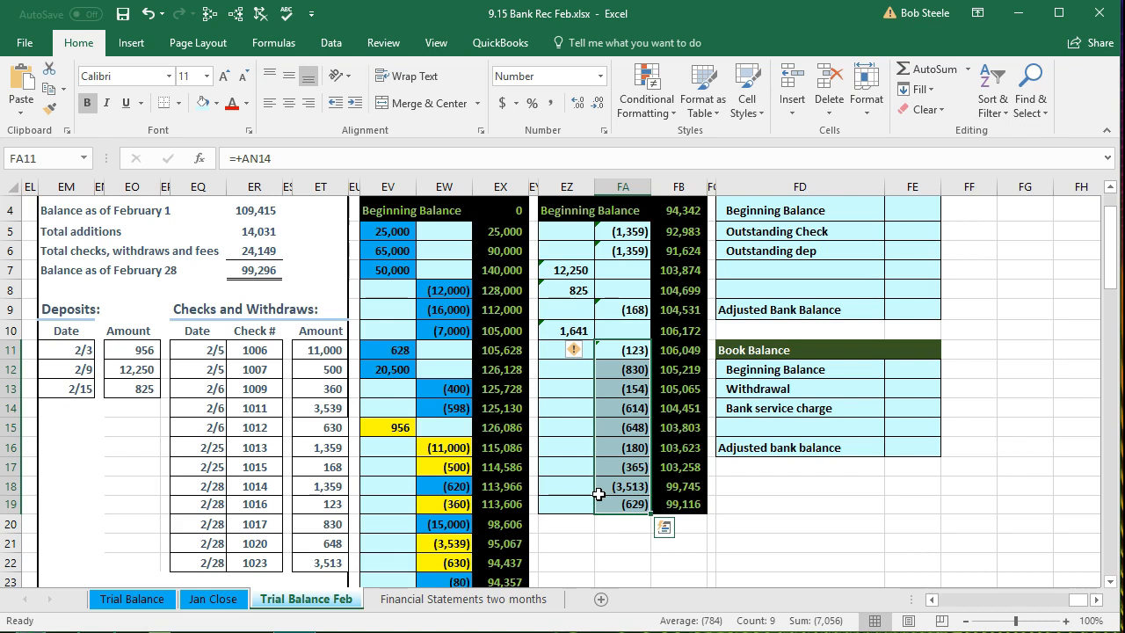
{"action": "left_click", "coordinate": [694, 503]}
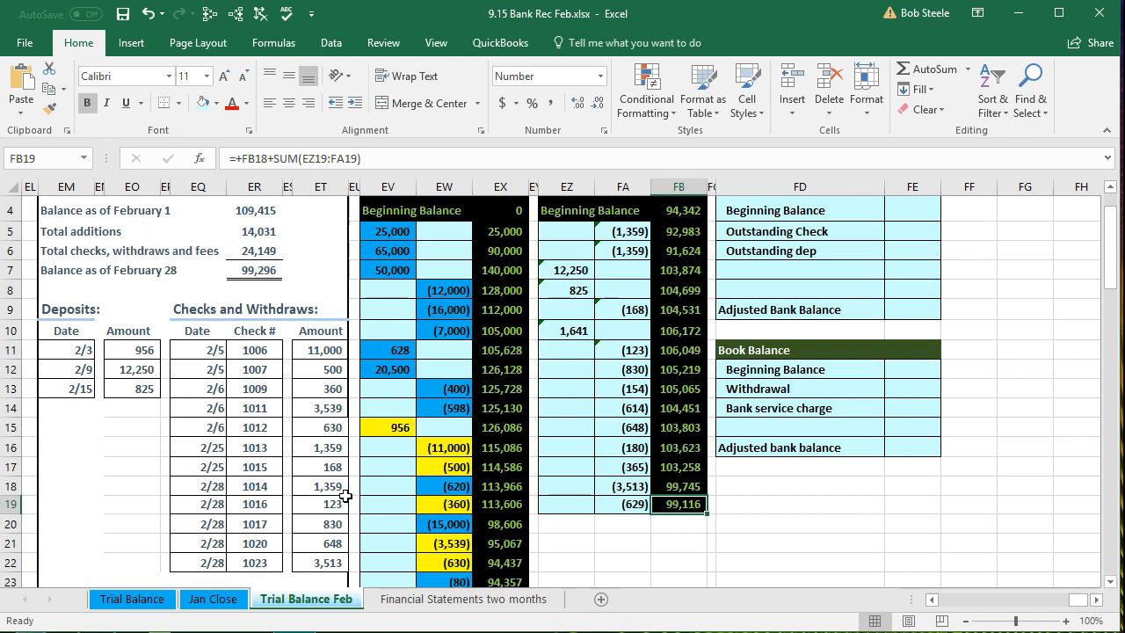
{"action": "scroll", "coordinate": [345, 497], "scroll_direction": "up", "scroll_amount": 1}
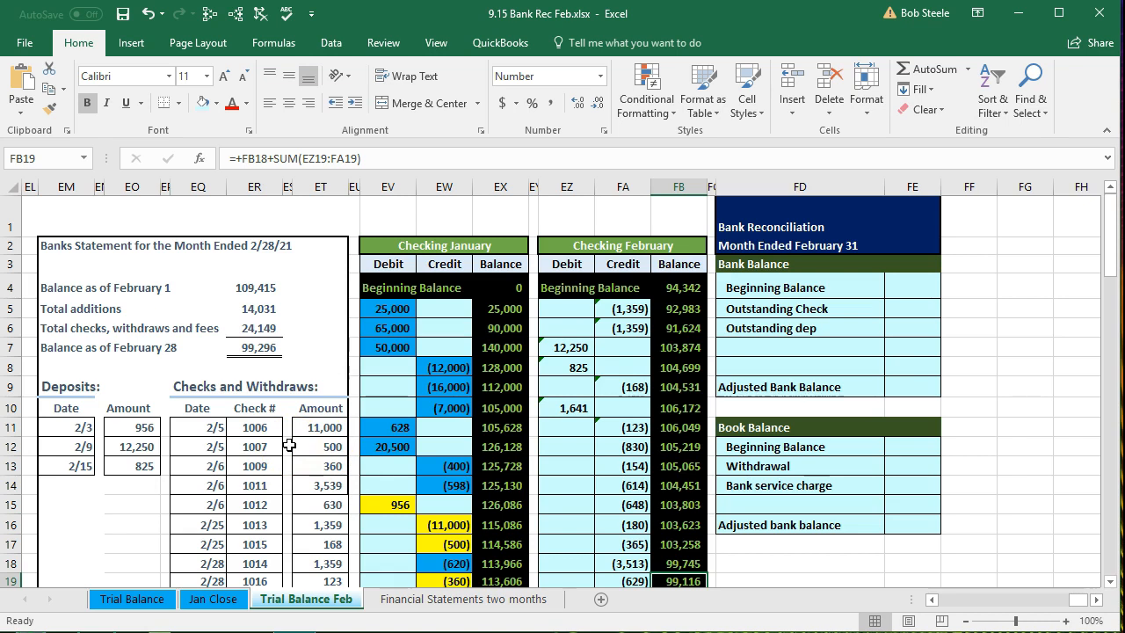
{"action": "scroll", "coordinate": [289, 445], "scroll_direction": "down", "scroll_amount": 1}
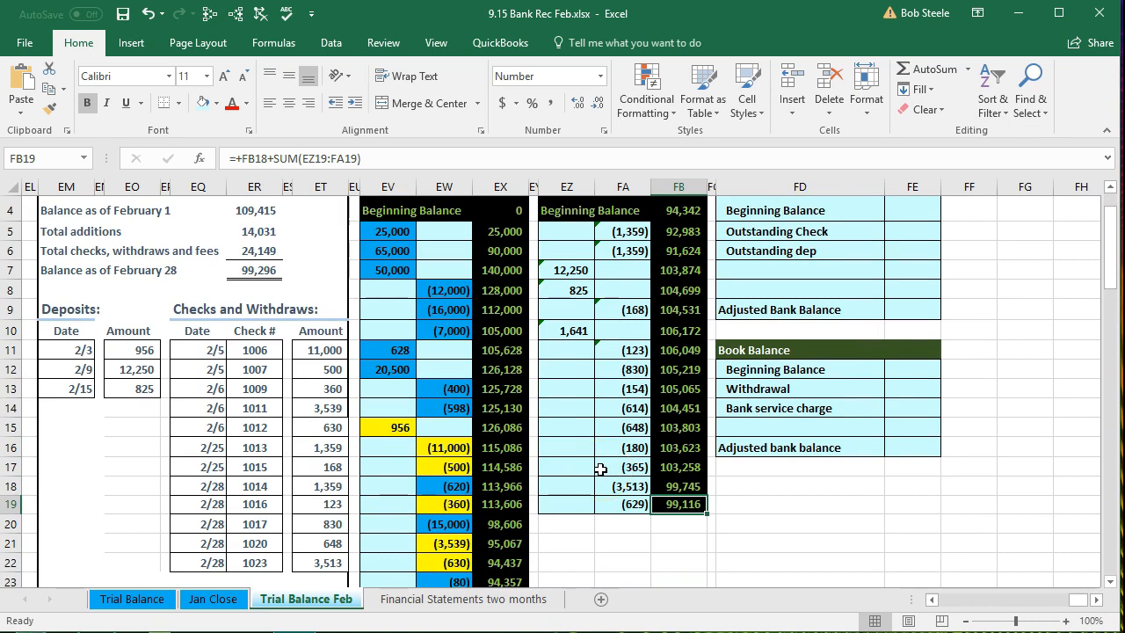
{"action": "left_click", "coordinate": [294, 474]}
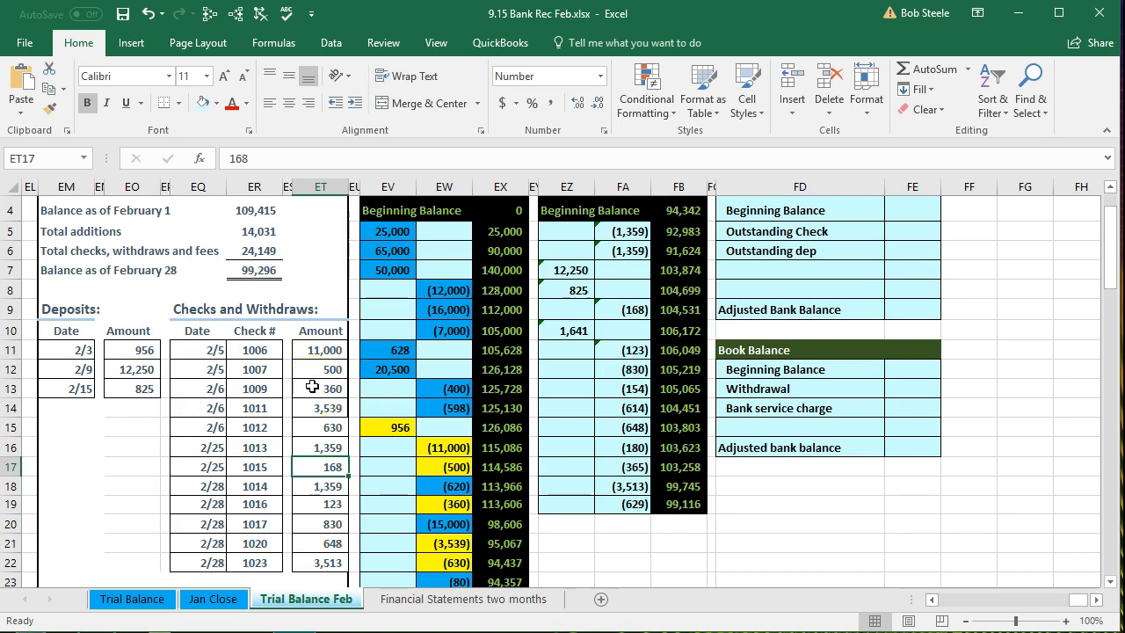
{"action": "scroll", "coordinate": [510, 389], "scroll_direction": "up", "scroll_amount": 1}
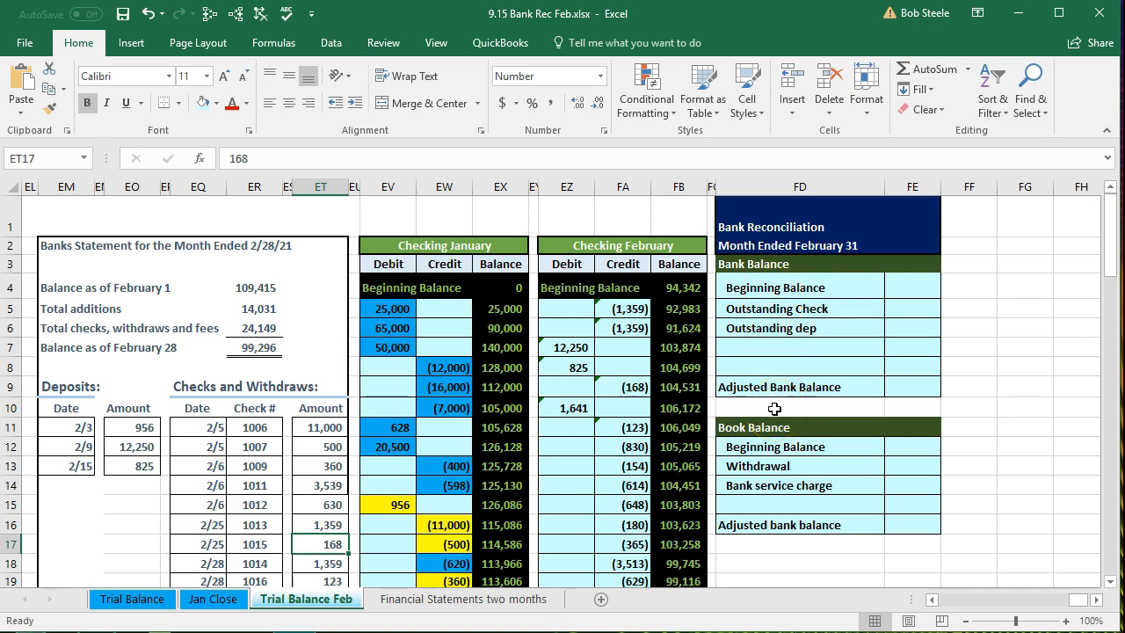
Step: Enter 99,296 as the beginning balance in the Bank Balance section of the February reconciliation
{"action": "left_click", "coordinate": [910, 283]}
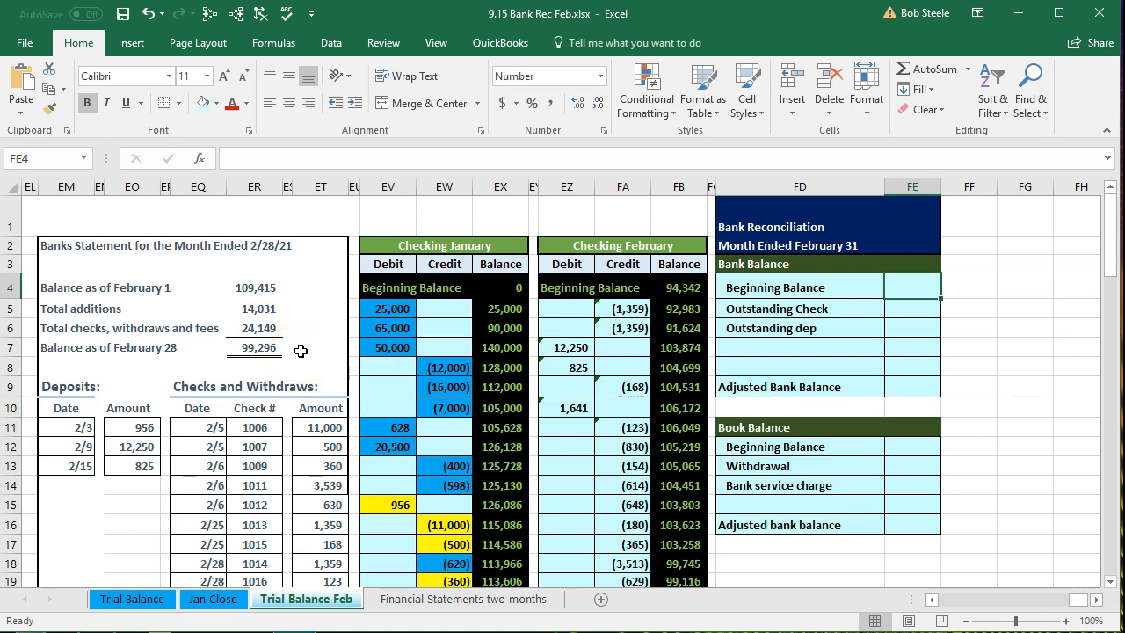
{"action": "type", "text": "99,296"}
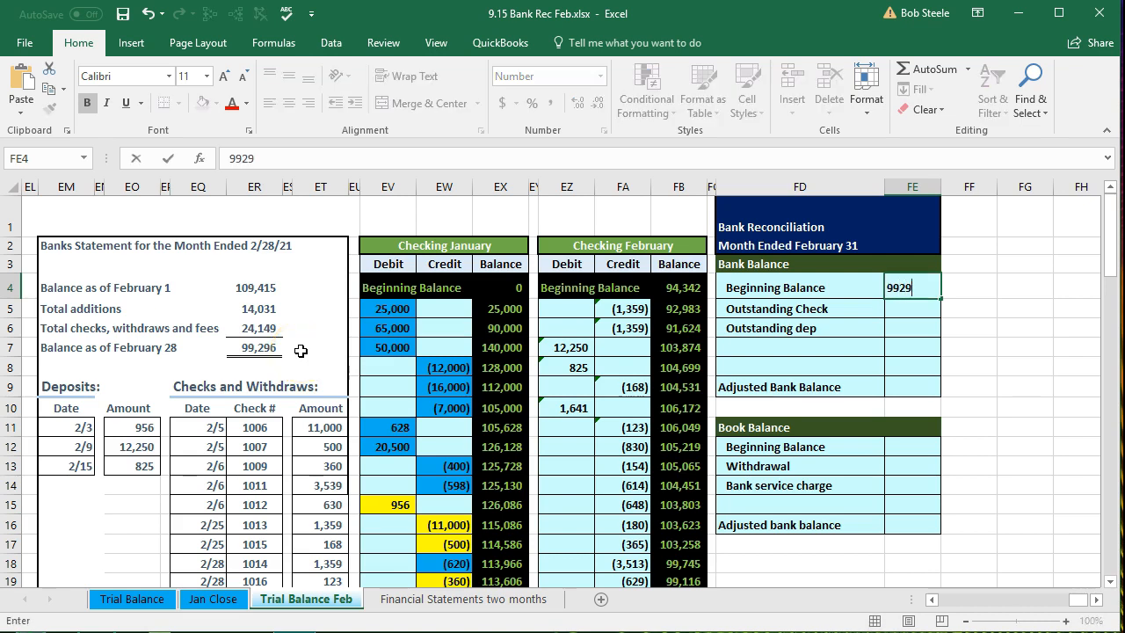
{"action": "key", "text": "Return"}
Step: Enter 99,116 as the beginning balance in the Book Balance section of the February reconciliation
{"action": "left_click", "coordinate": [907, 449]}
{"action": "scroll", "coordinate": [791, 472], "scroll_direction": "down", "scroll_amount": 2}
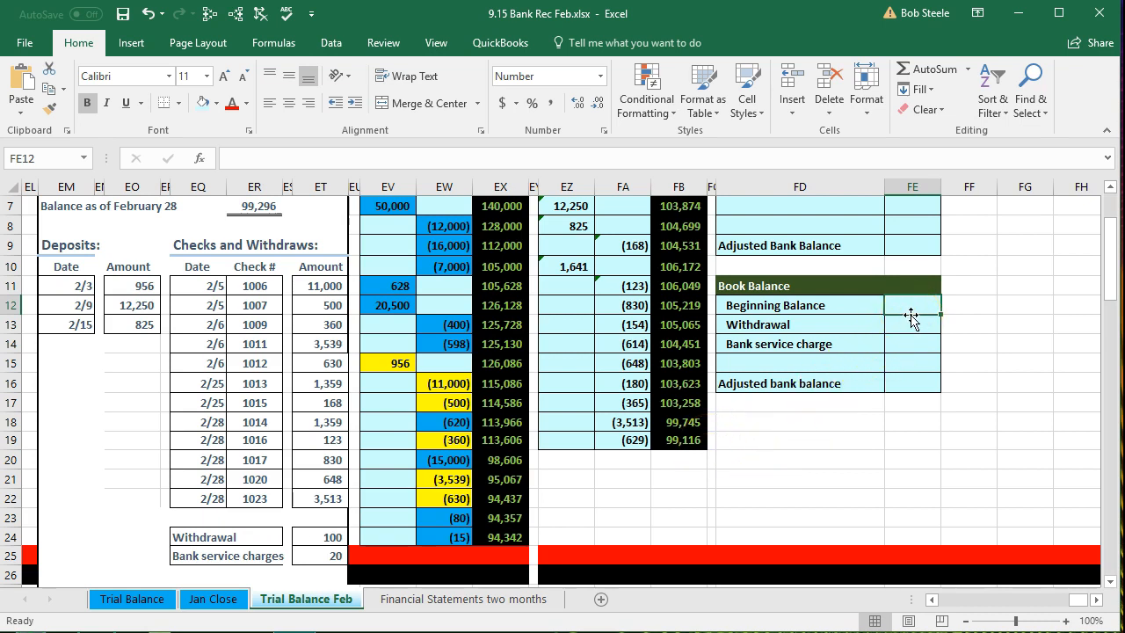
{"action": "type", "text": "99,11"}
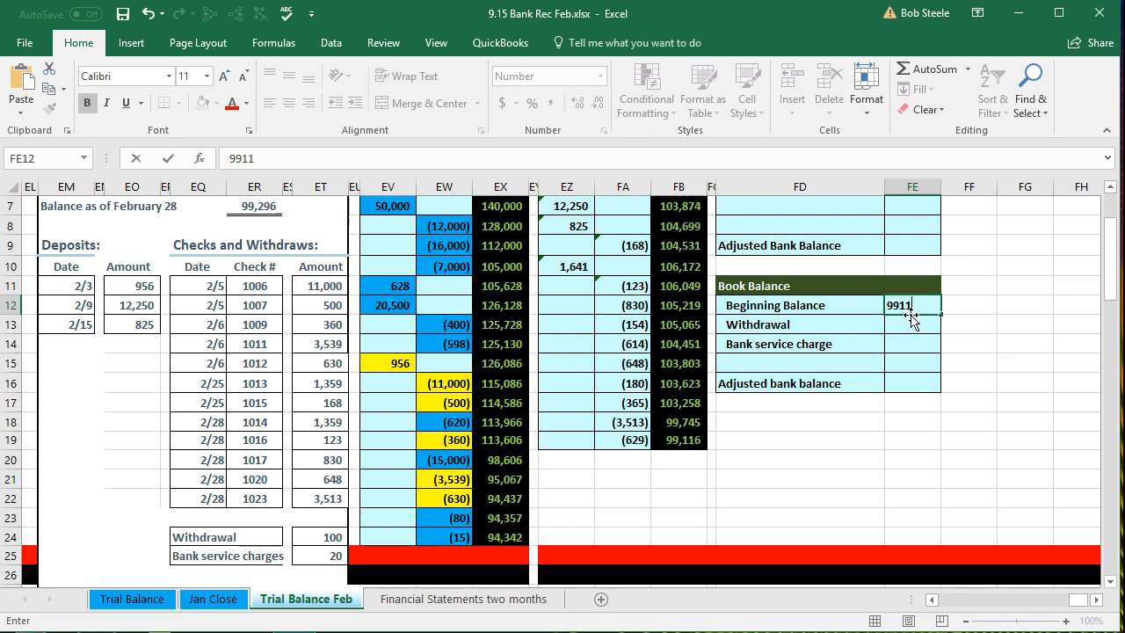
{"action": "type", "text": "6"}
{"action": "key", "text": "Return"}
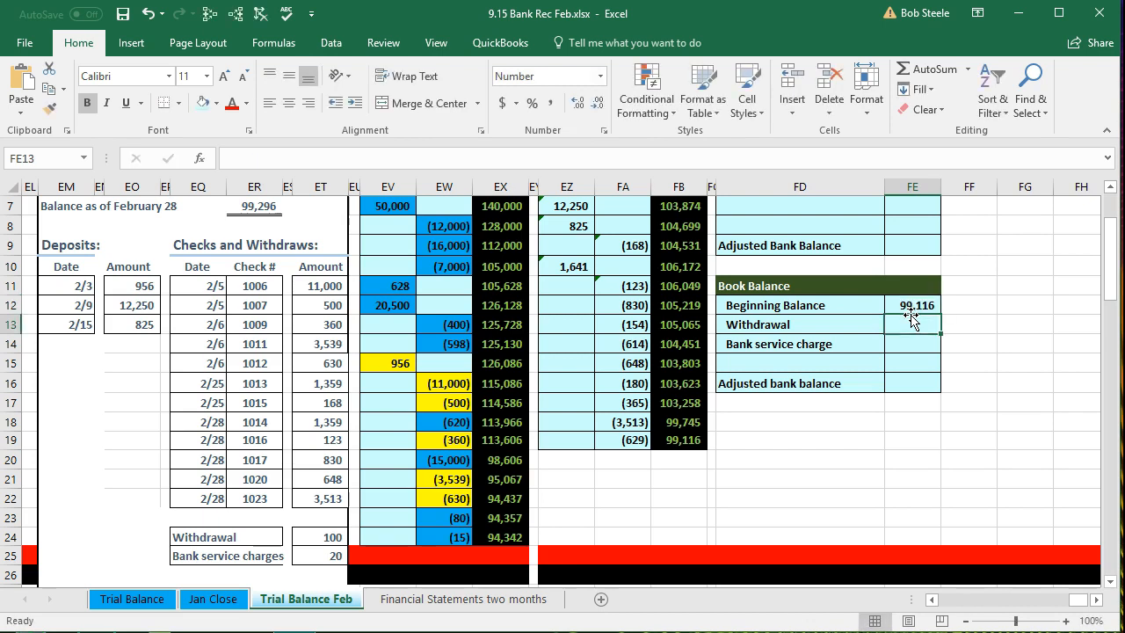
Step: Check the adjusted balance cells of the bank and book sections in the February reconciliation
{"action": "scroll", "coordinate": [911, 321], "scroll_direction": "up", "scroll_amount": 1}
{"action": "left_click", "coordinate": [909, 309]}
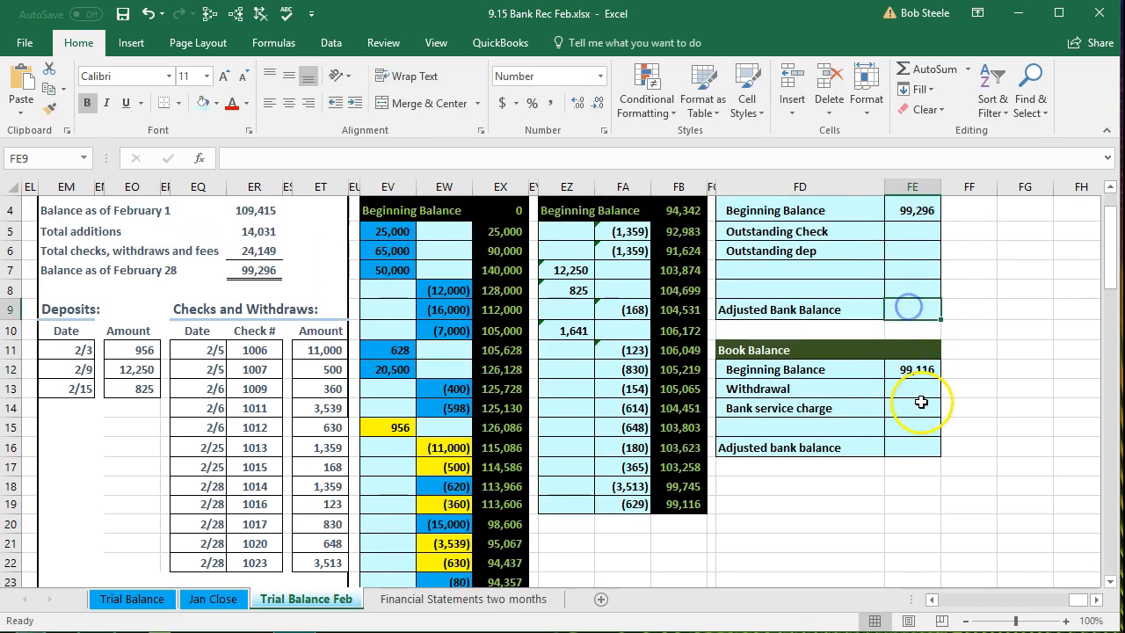
{"action": "left_click", "coordinate": [911, 449]}
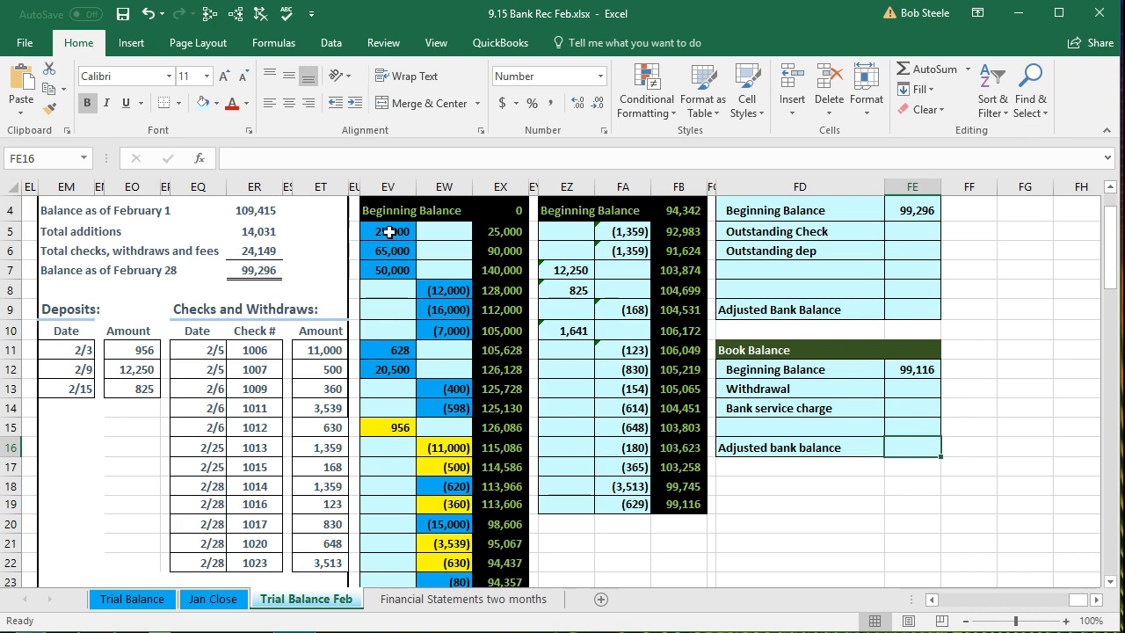
Step: Select all blue cleared items in the Checking January ledger and compare their sum with the statement's February 1 balance
{"action": "left_click", "coordinate": [260, 211]}
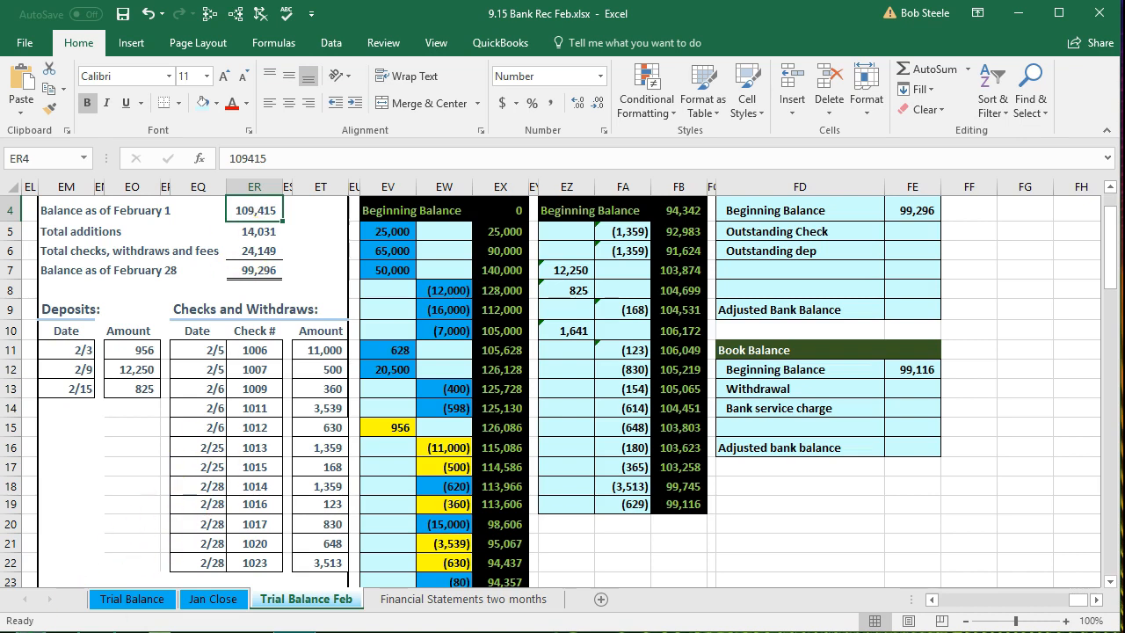
{"action": "left_click", "coordinate": [400, 266]}
{"action": "left_click_drag", "start_coordinate": [393, 236], "coordinate": [433, 400]}
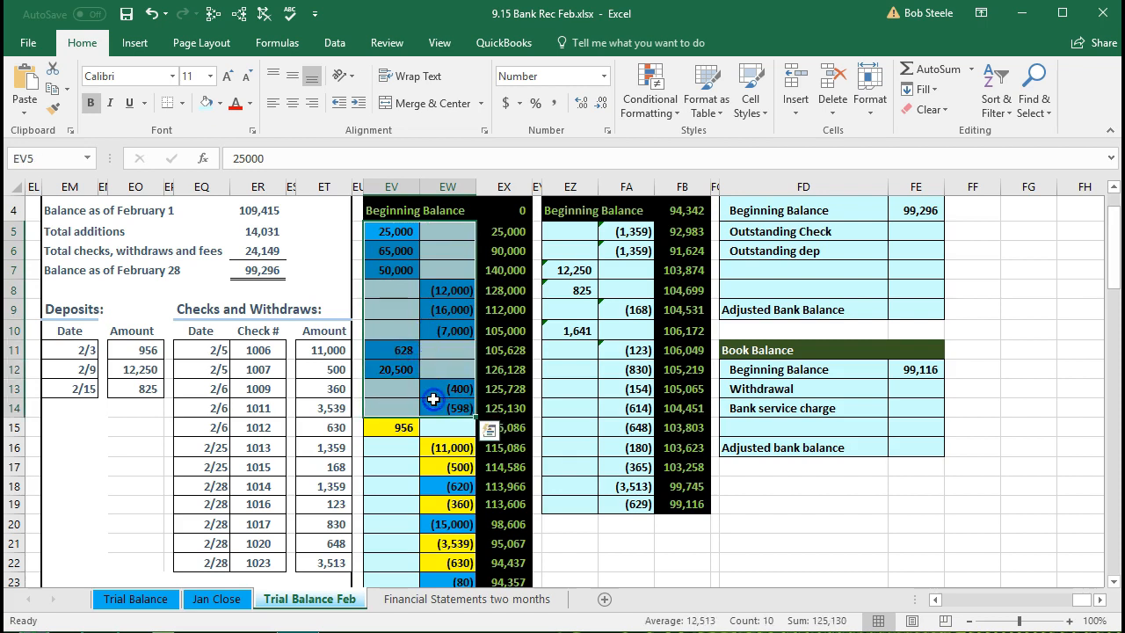
{"action": "left_click", "coordinate": [457, 488]}
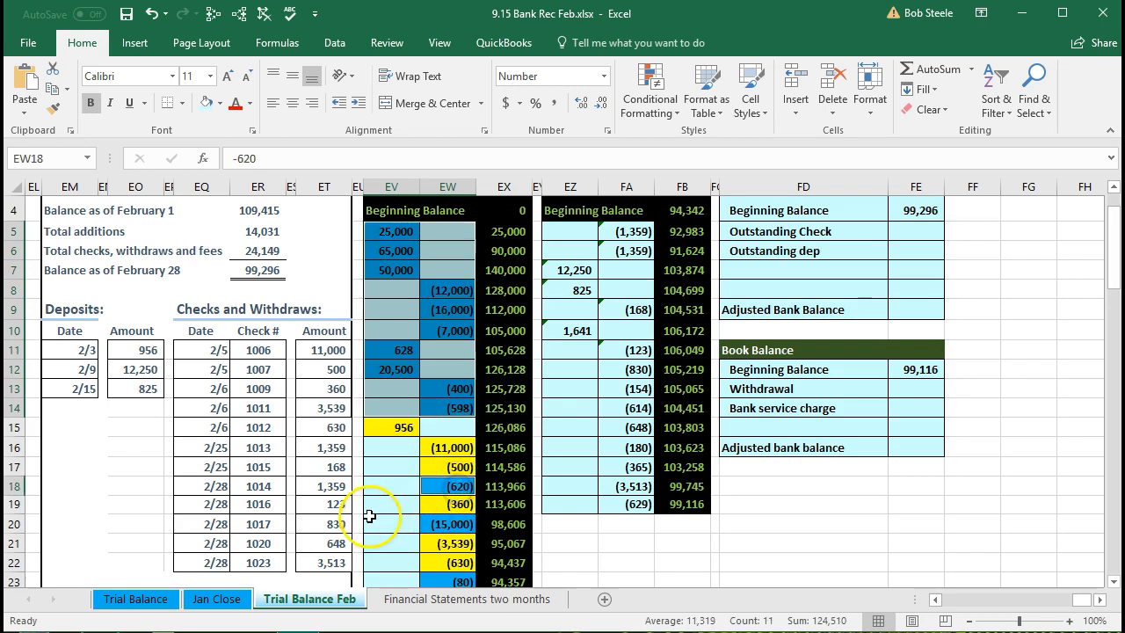
{"action": "scroll", "coordinate": [440, 474], "scroll_direction": "down", "scroll_amount": 1}
{"action": "left_click", "coordinate": [448, 460], "text": "ctrl"}
{"action": "left_click", "coordinate": [450, 518], "text": "ctrl"}
{"action": "left_click", "coordinate": [453, 535], "text": "ctrl"}
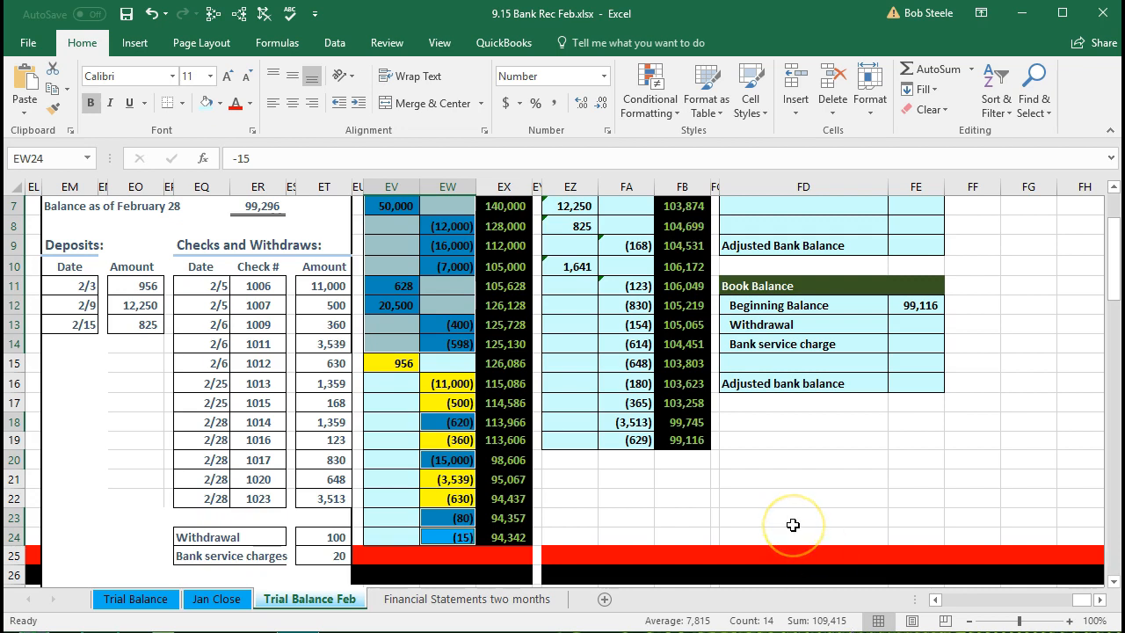
{"action": "scroll", "coordinate": [793, 525], "scroll_direction": "up", "scroll_amount": 1}
{"action": "scroll", "coordinate": [793, 524], "scroll_direction": "up", "scroll_amount": 1}
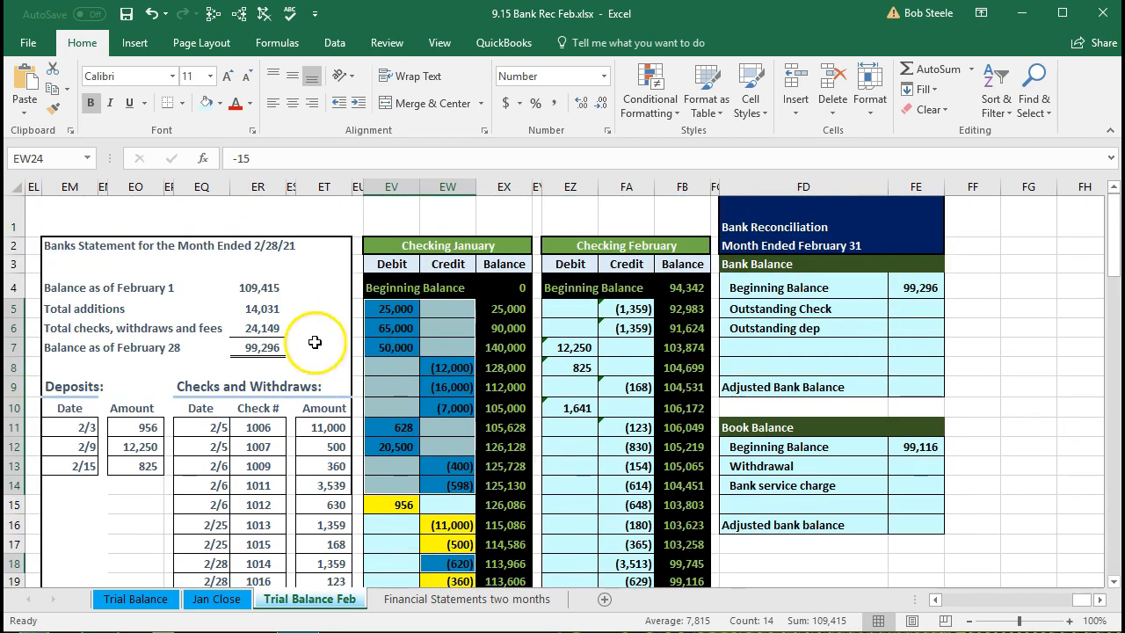
{"action": "left_click", "coordinate": [266, 287]}
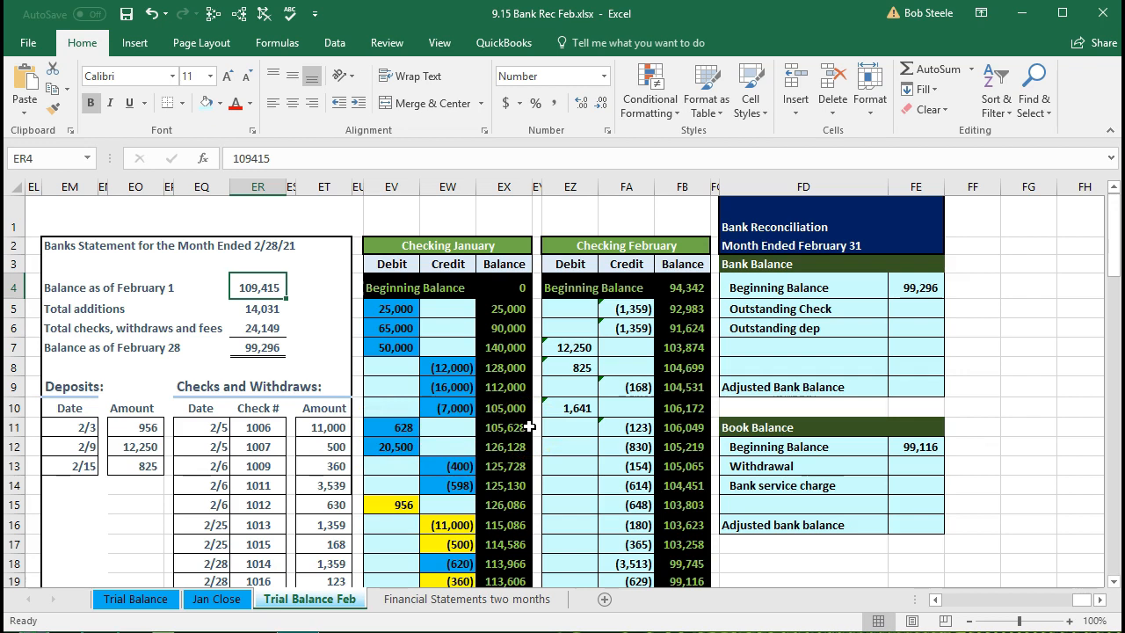
Step: Compare the outstanding yellow deposit in the Checking January ledger with the 2/3 deposit on the February bank statement
{"action": "left_click", "coordinate": [405, 505]}
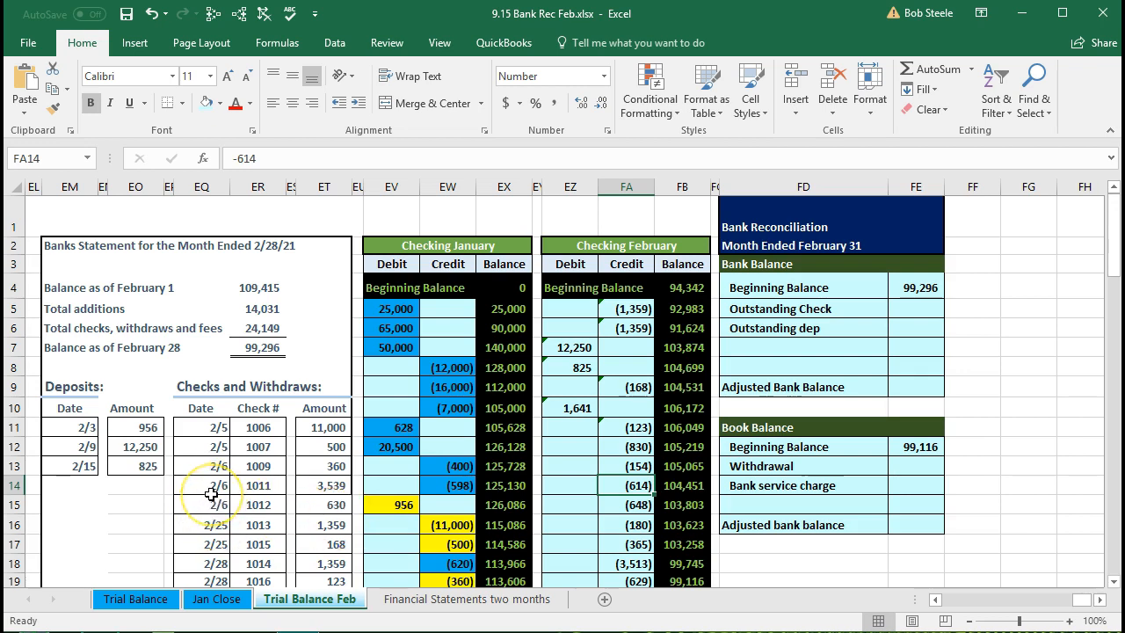
{"action": "left_click", "coordinate": [130, 428]}
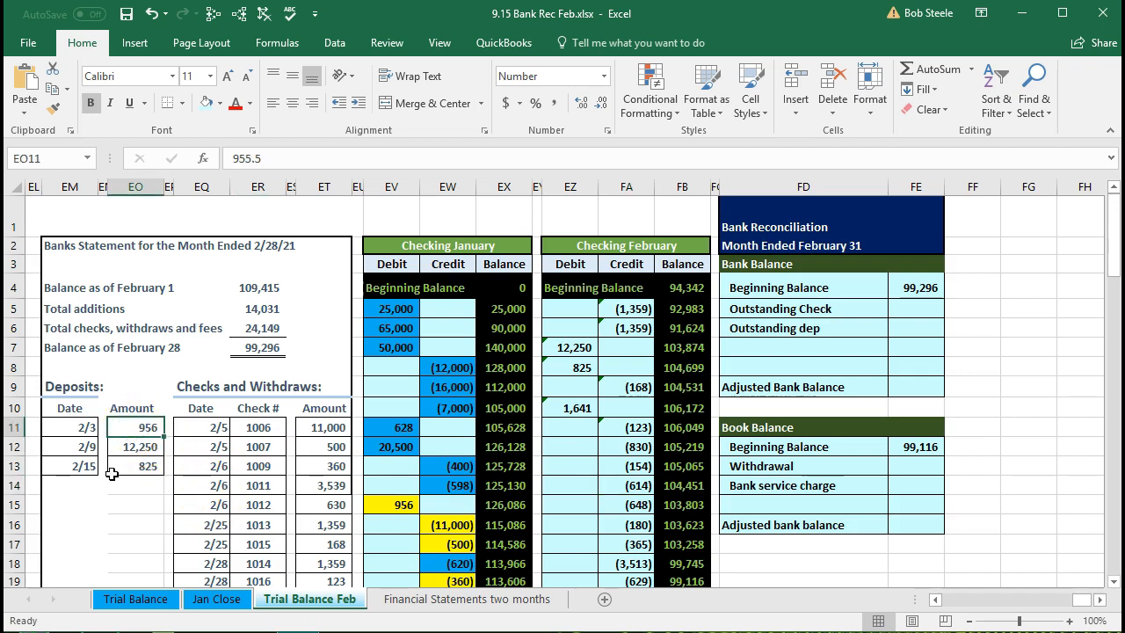
{"action": "left_click", "coordinate": [84, 427]}
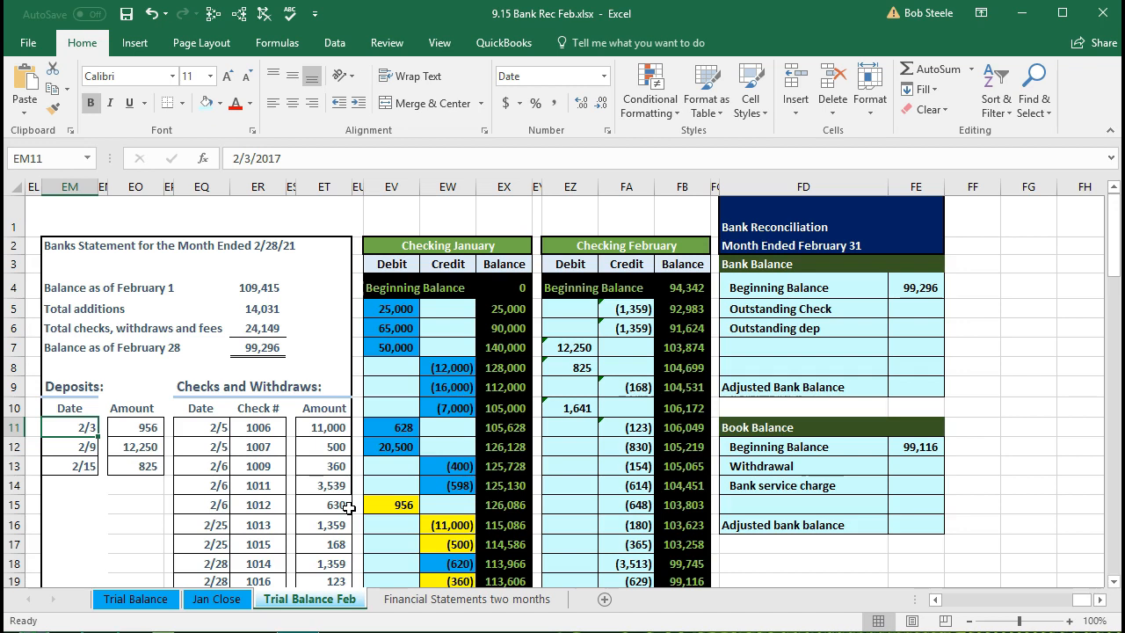
Step: Fill the 2/3 deposit of 956 on the bank statement and its matching debit in Checking January with green
{"action": "left_click", "coordinate": [126, 426]}
{"action": "right_click", "coordinate": [128, 428]}
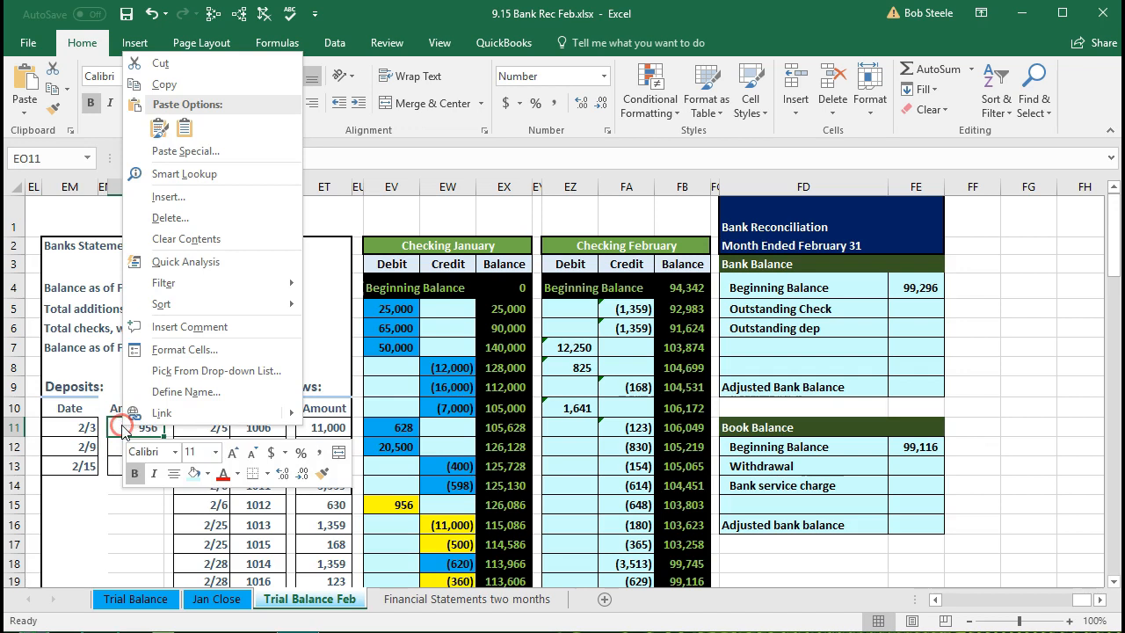
{"action": "left_click", "coordinate": [207, 474]}
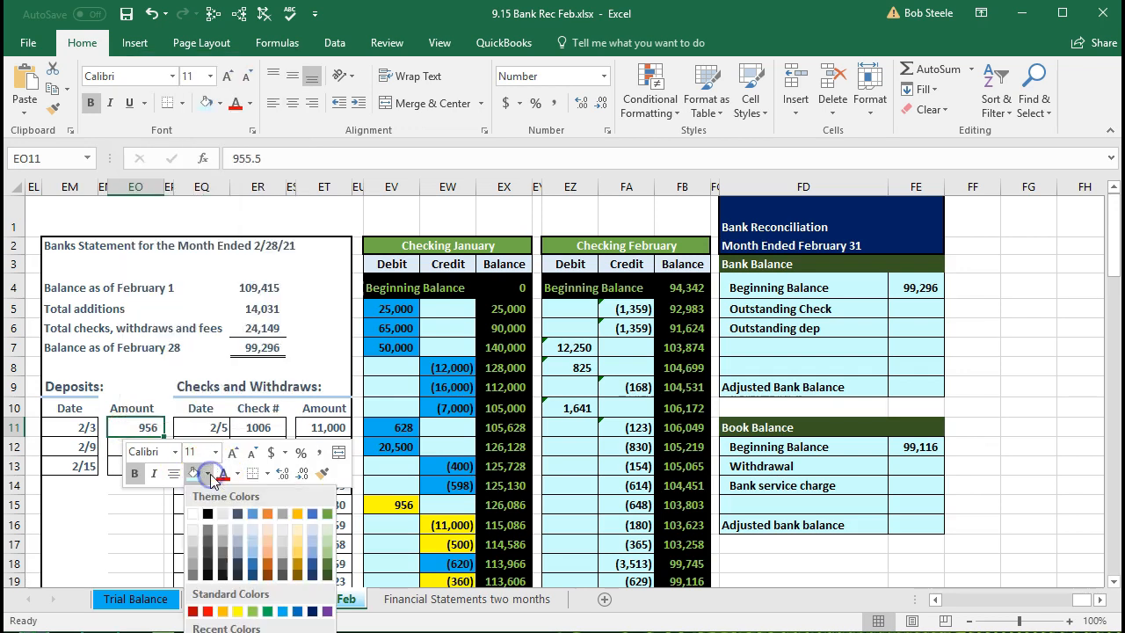
{"action": "left_click", "coordinate": [251, 612]}
{"action": "right_click", "coordinate": [390, 503]}
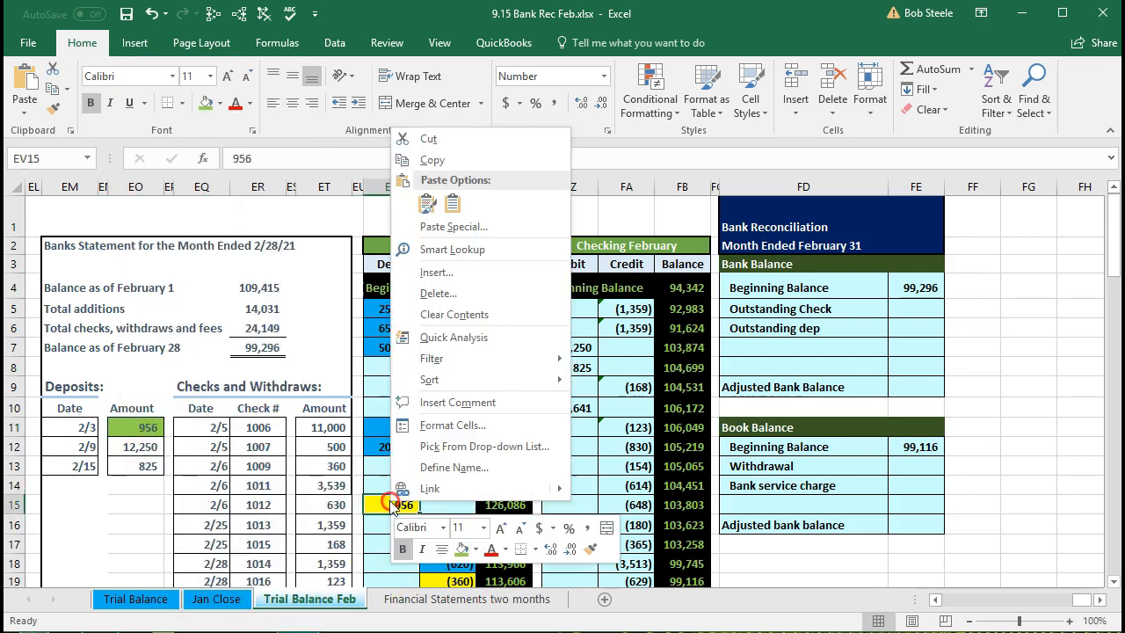
{"action": "left_click", "coordinate": [459, 548]}
Step: Shade the 2/9 deposit of 12,250 green on the bank statement and in the Checking February debit column
{"action": "left_click", "coordinate": [132, 444]}
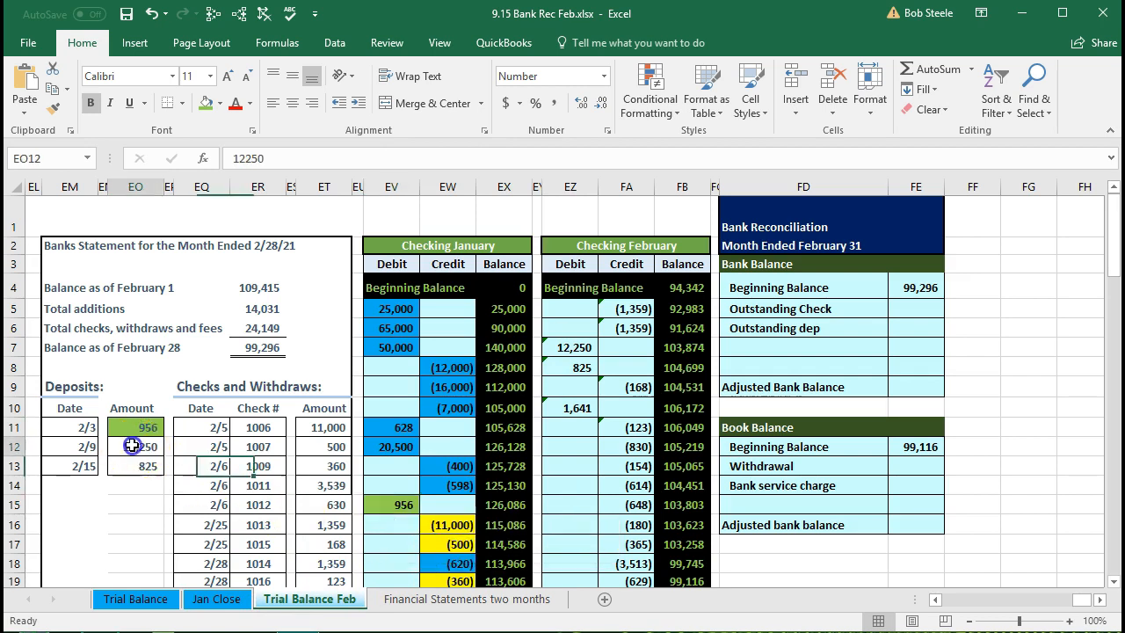
{"action": "scroll", "coordinate": [316, 444], "scroll_direction": "down", "scroll_amount": 2}
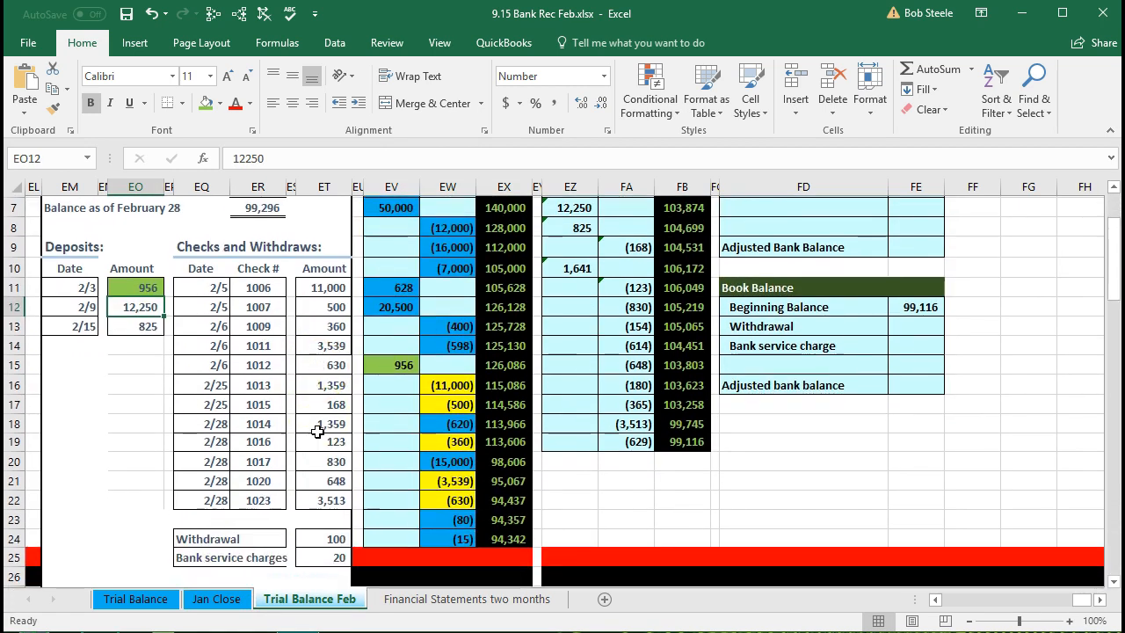
{"action": "scroll", "coordinate": [318, 431], "scroll_direction": "up", "scroll_amount": 2}
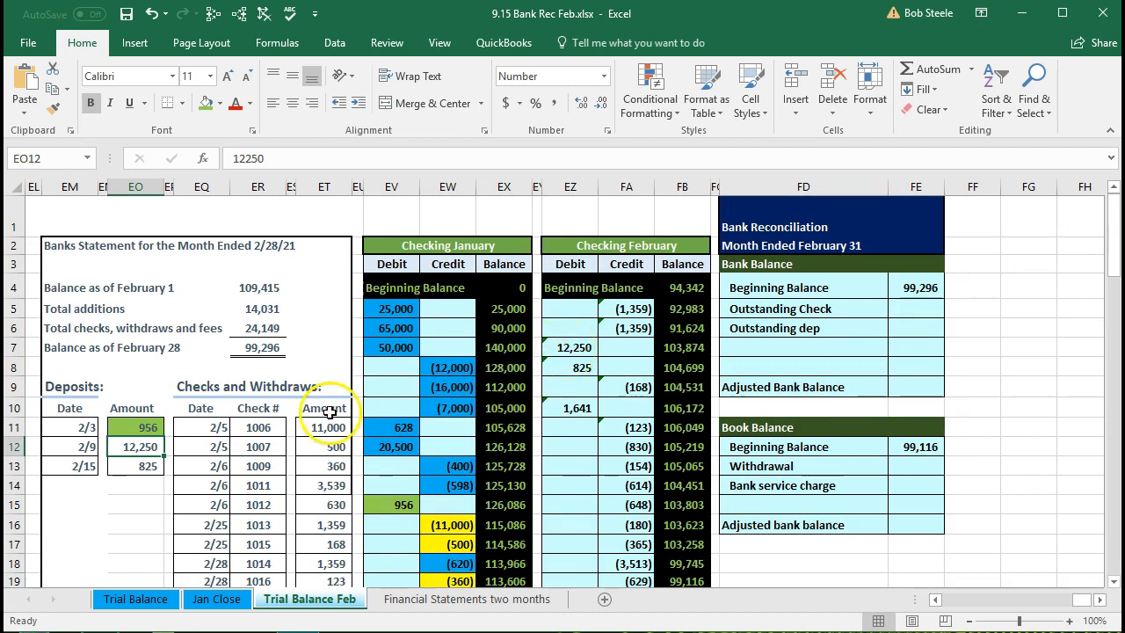
{"action": "right_click", "coordinate": [145, 446]}
{"action": "key", "text": "Escape"}
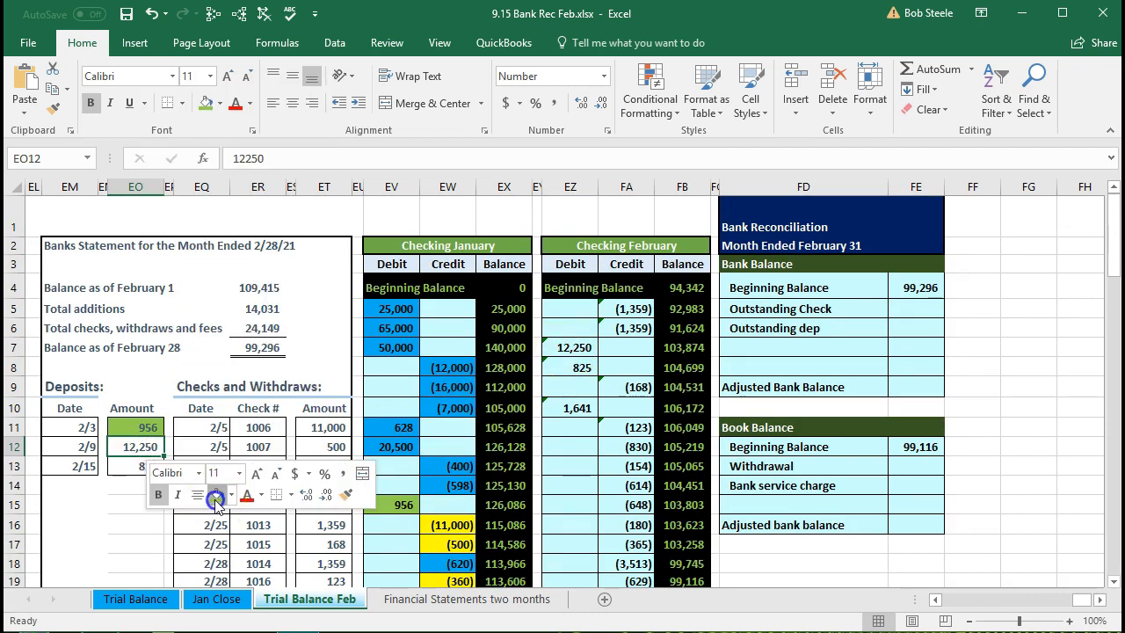
{"action": "left_click", "coordinate": [574, 345]}
{"action": "right_click", "coordinate": [574, 344]}
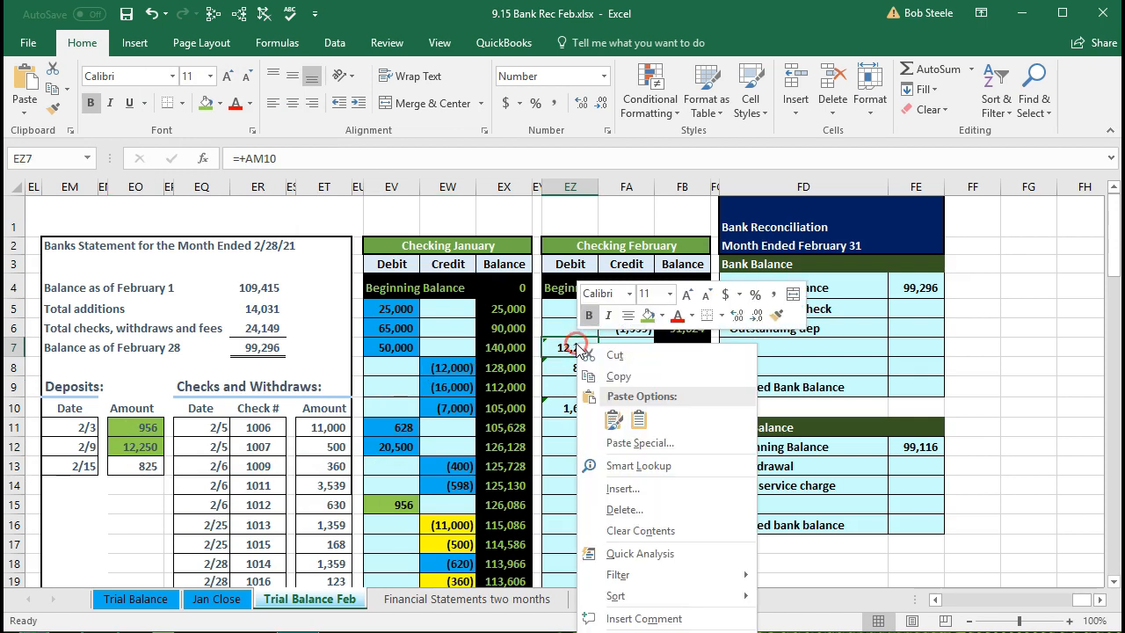
{"action": "left_click", "coordinate": [647, 316]}
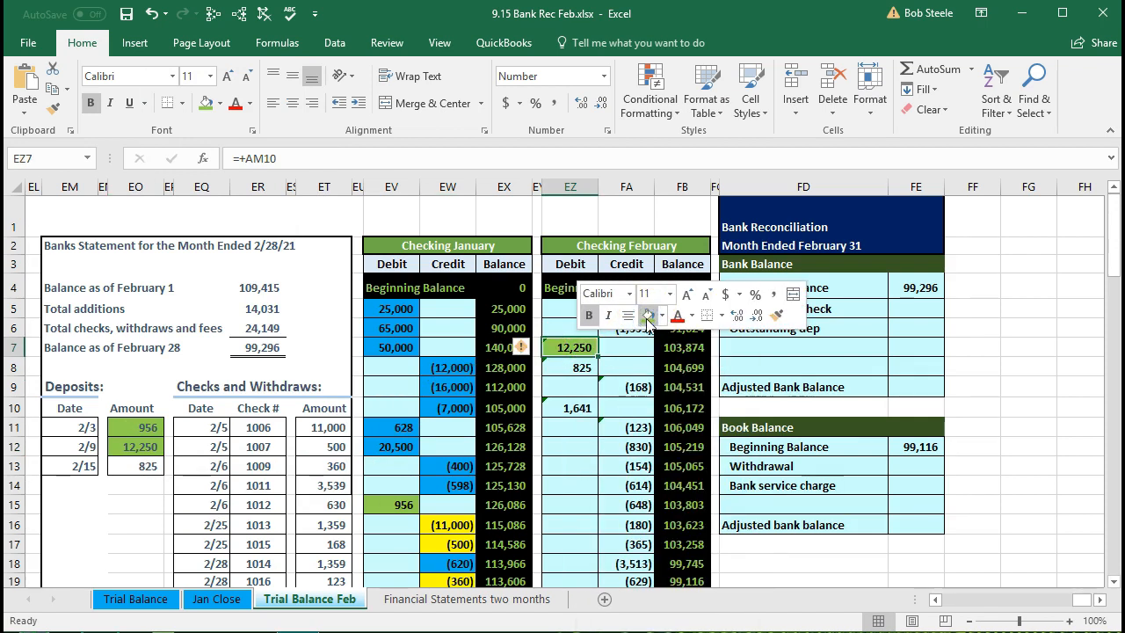
Step: Mark the 2/15 deposit of 825 as cleared in green on the bank statement and in Checking February
{"action": "left_click", "coordinate": [147, 466]}
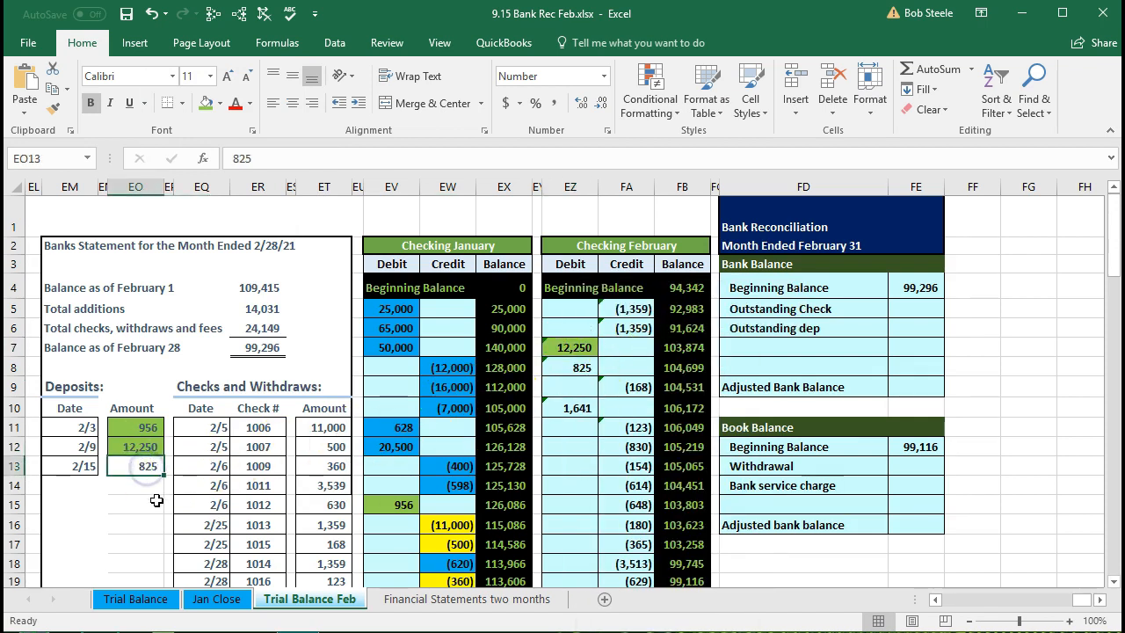
{"action": "right_click", "coordinate": [142, 464]}
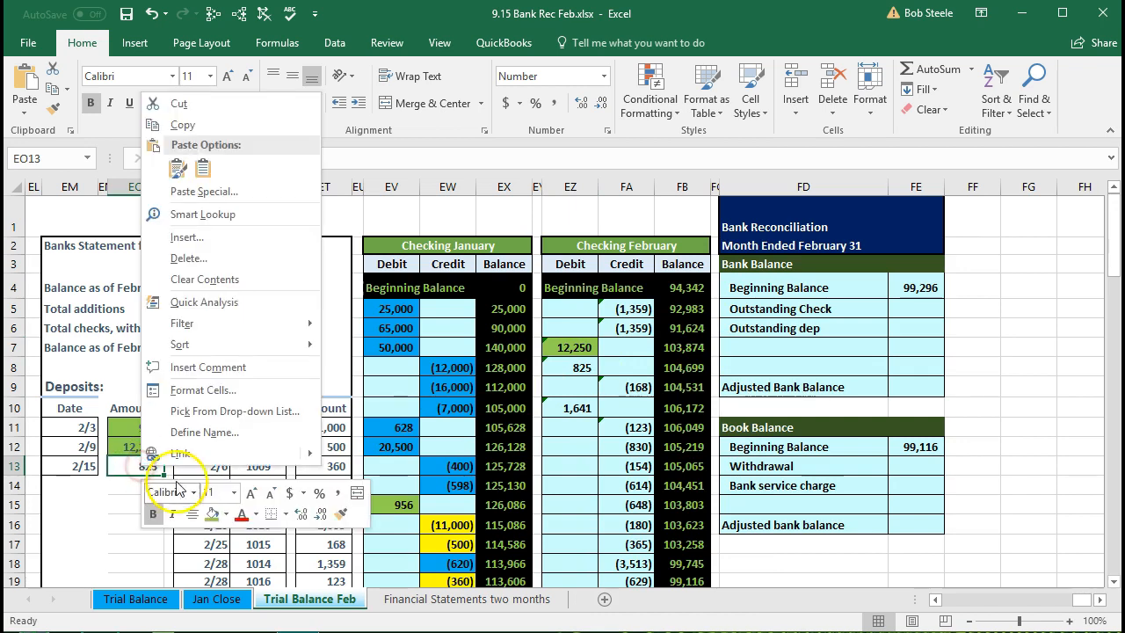
{"action": "key", "text": "Escape"}
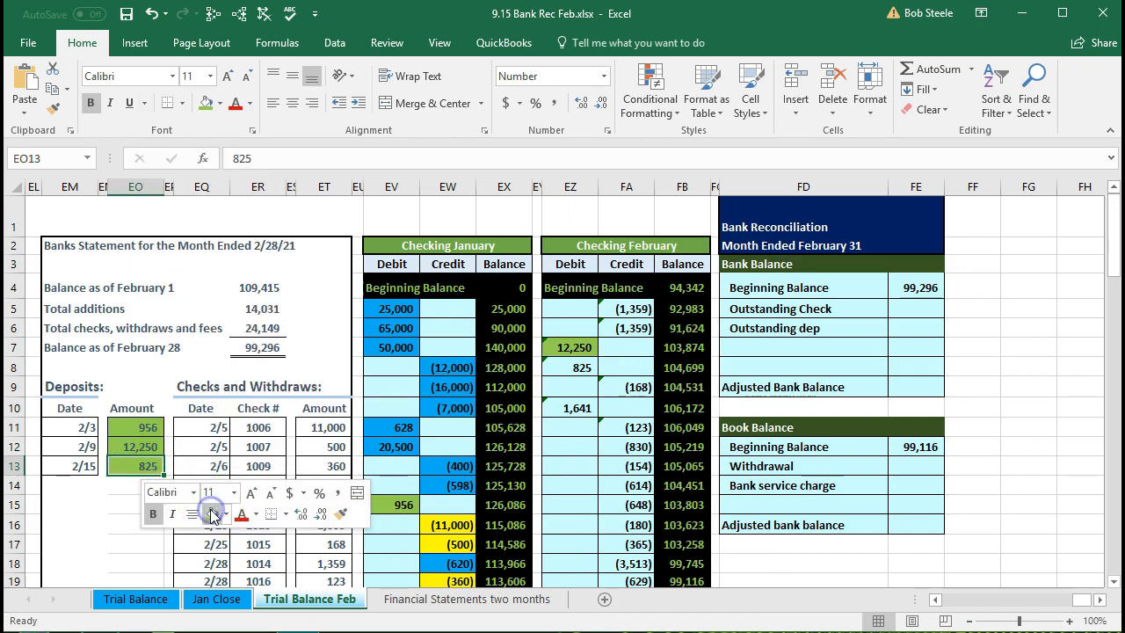
{"action": "left_click", "coordinate": [578, 366]}
{"action": "right_click", "coordinate": [578, 364]}
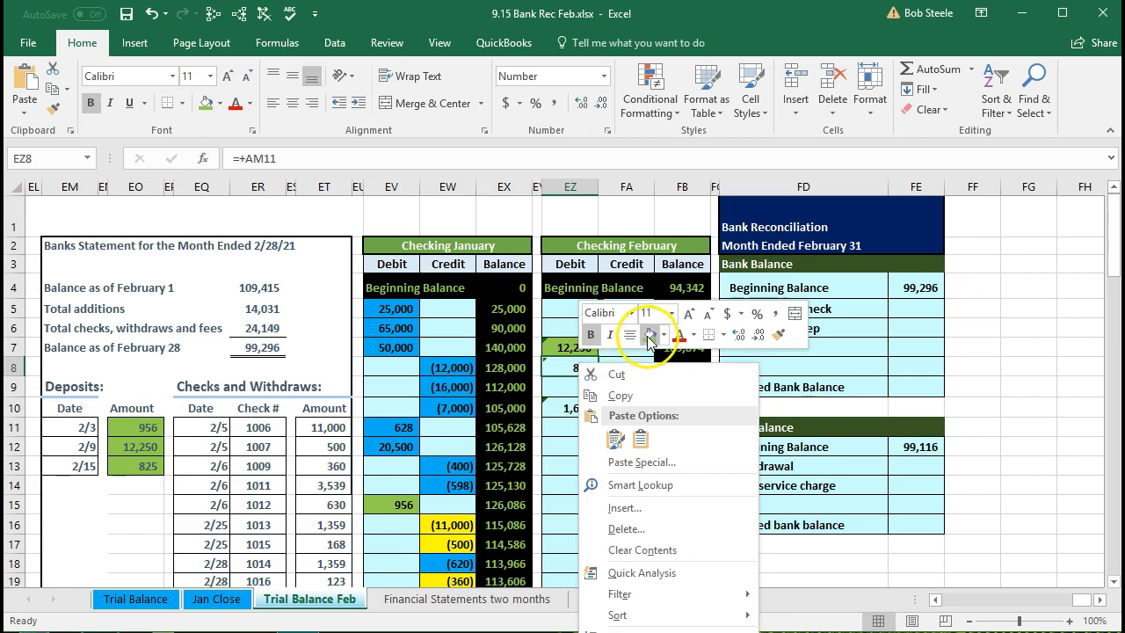
{"action": "left_click", "coordinate": [648, 336]}
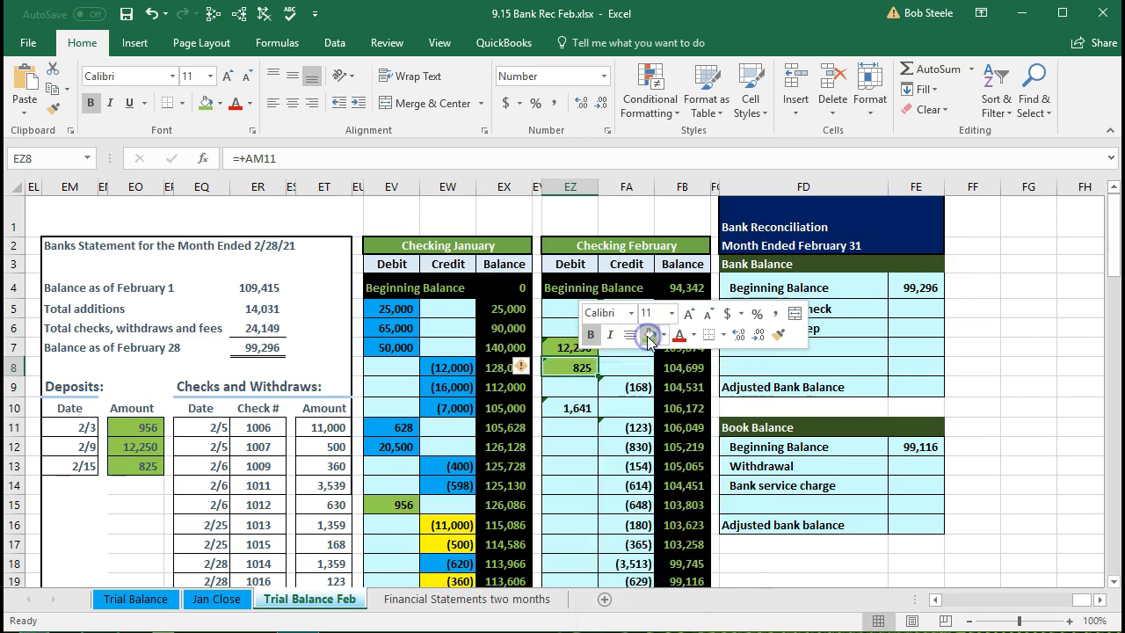
Step: Check the unshaded 1,641 deposit in Checking February and the first entry in the statement's Checks and Withdraws list
{"action": "left_click", "coordinate": [380, 459]}
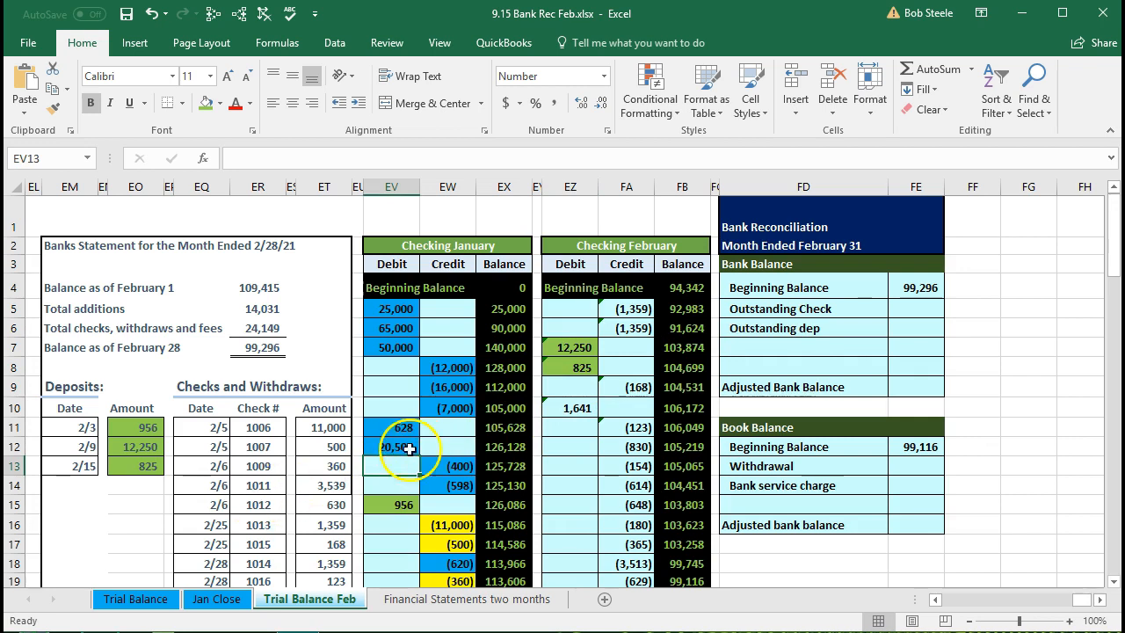
{"action": "left_click", "coordinate": [570, 408]}
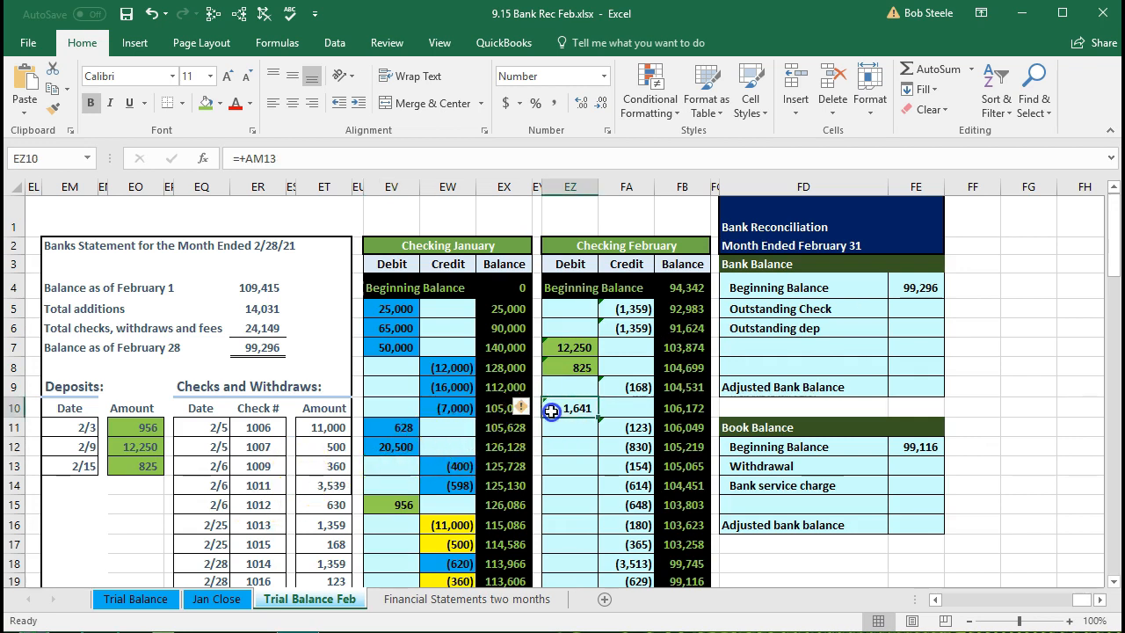
{"action": "left_click", "coordinate": [318, 429]}
{"action": "scroll", "coordinate": [321, 435], "scroll_direction": "down", "scroll_amount": 1}
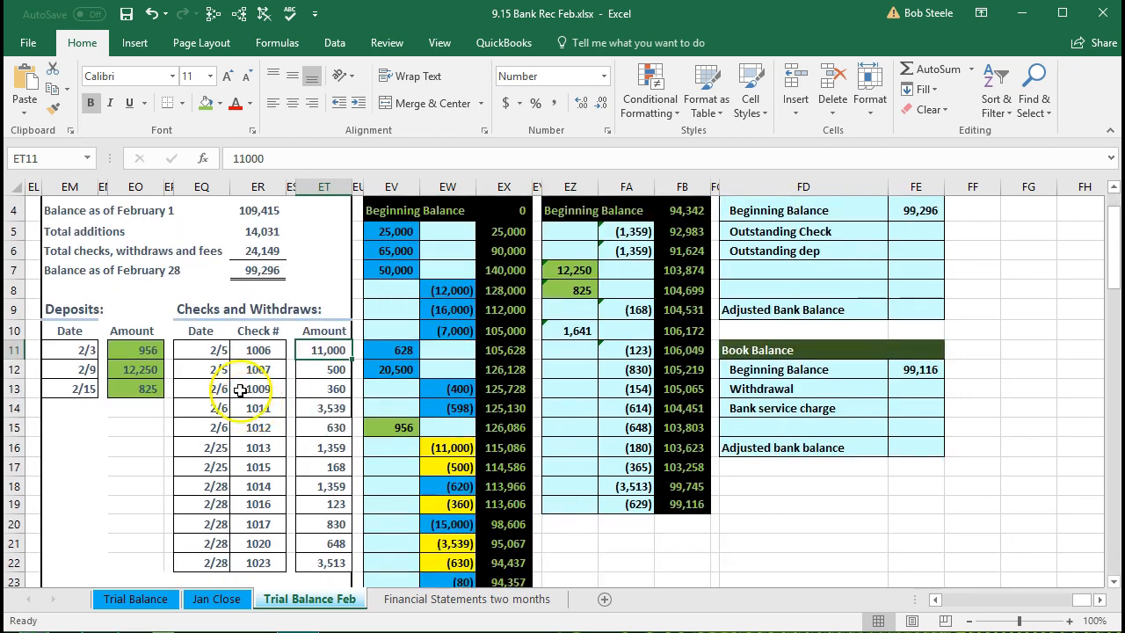
{"action": "left_click", "coordinate": [218, 350]}
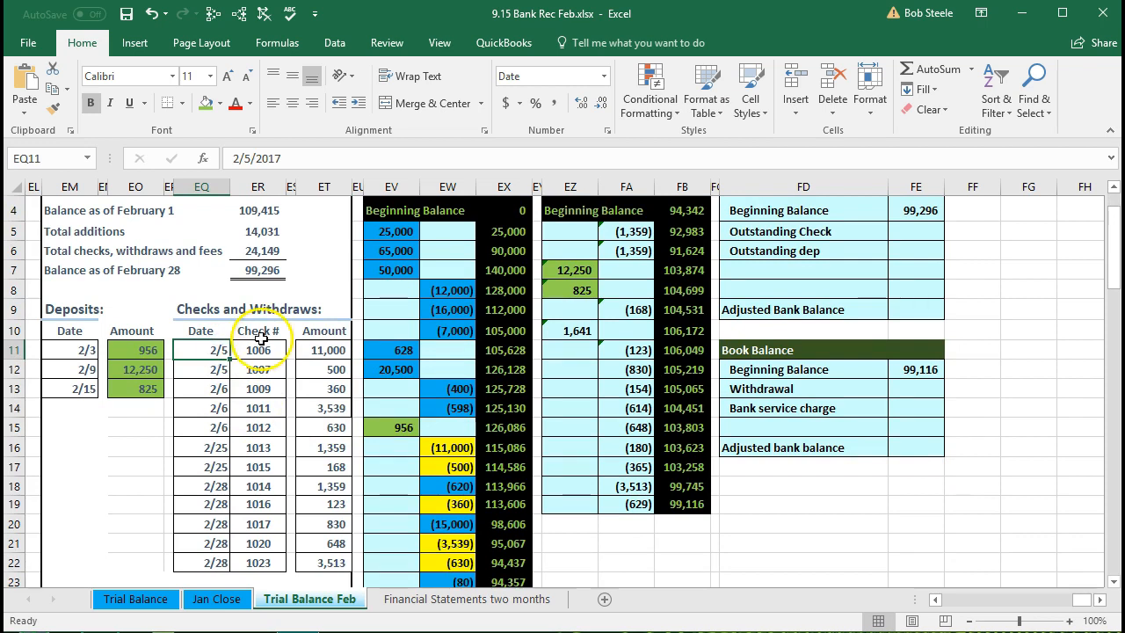
{"action": "left_click", "coordinate": [260, 348]}
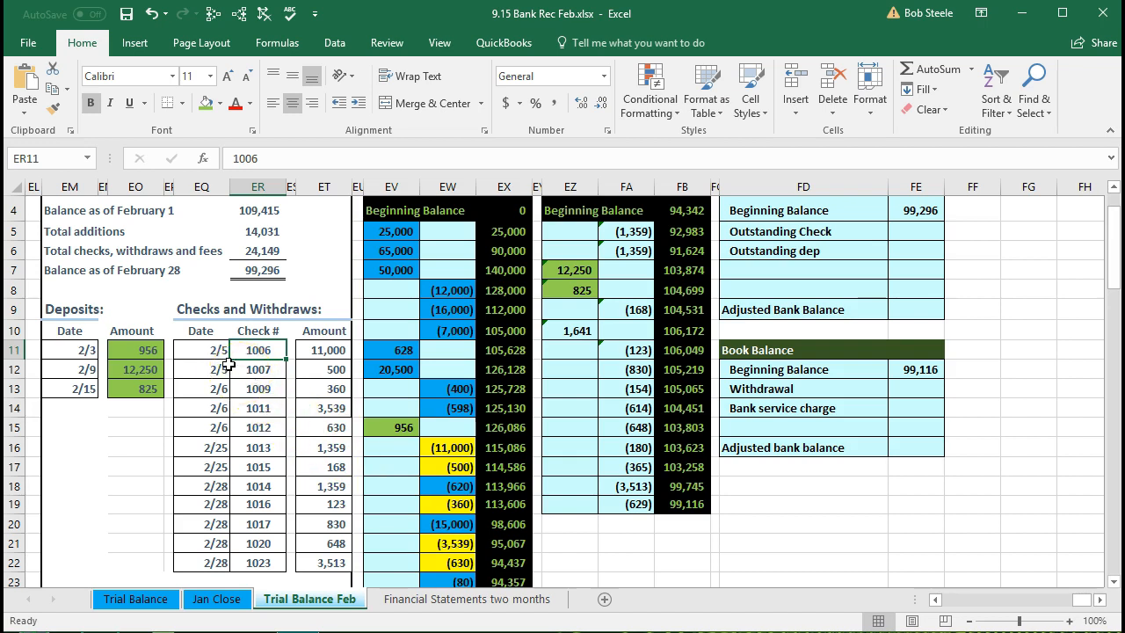
Step: Fill the 11,000 check on the bank statement and its matching credit in Checking January with green
{"action": "left_click", "coordinate": [318, 351]}
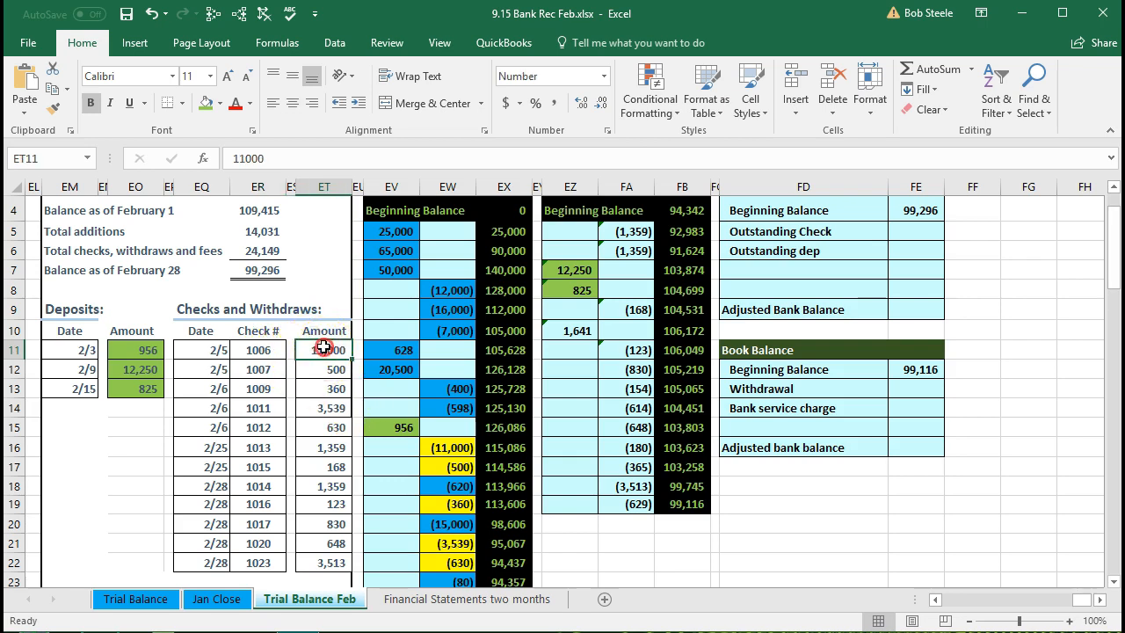
{"action": "right_click", "coordinate": [324, 349]}
{"action": "left_click", "coordinate": [395, 318]}
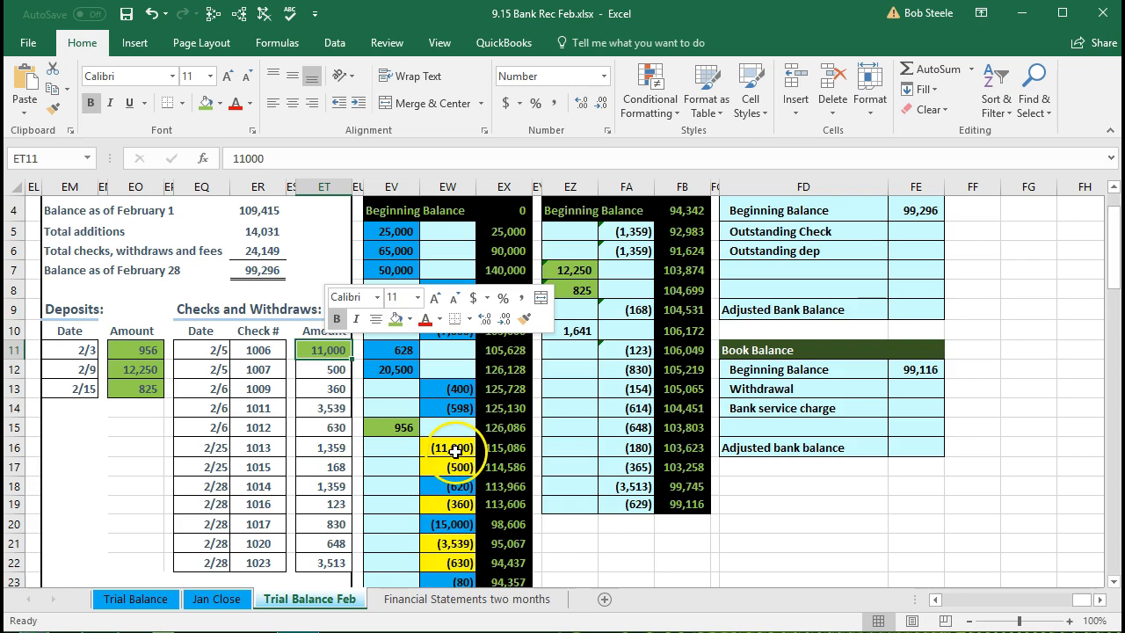
{"action": "left_click", "coordinate": [447, 450]}
{"action": "right_click", "coordinate": [451, 450]}
{"action": "left_click", "coordinate": [522, 506]}
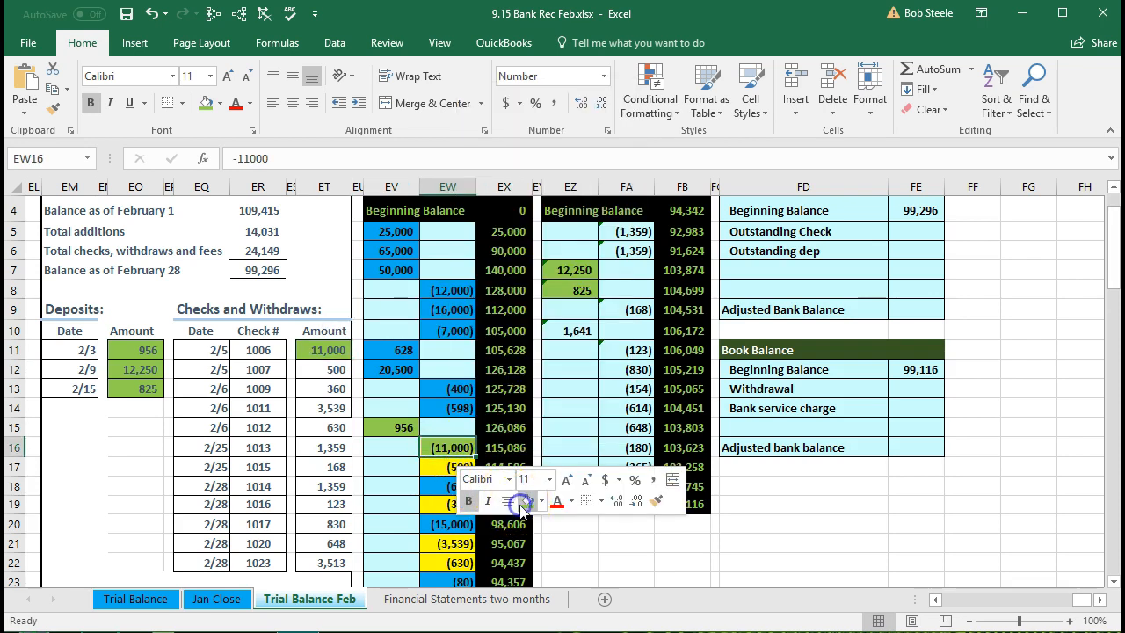
Step: Shade the 500 check green on the bank statement and in the Checking January credit column
{"action": "left_click", "coordinate": [318, 370]}
{"action": "right_click", "coordinate": [319, 370]}
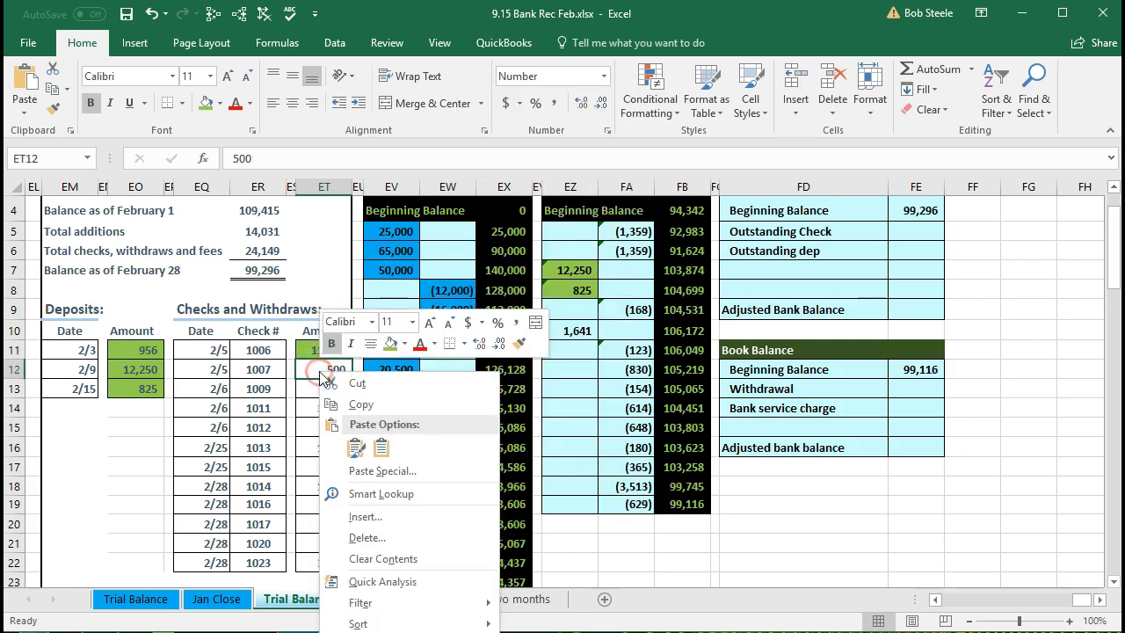
{"action": "left_click", "coordinate": [386, 345]}
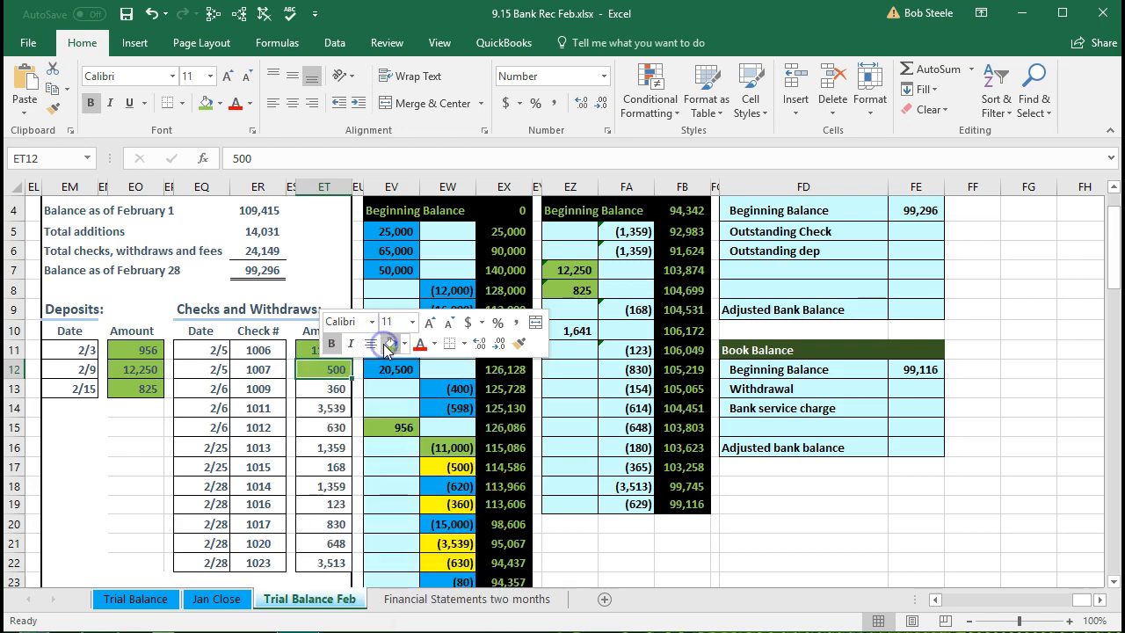
{"action": "left_click", "coordinate": [439, 467]}
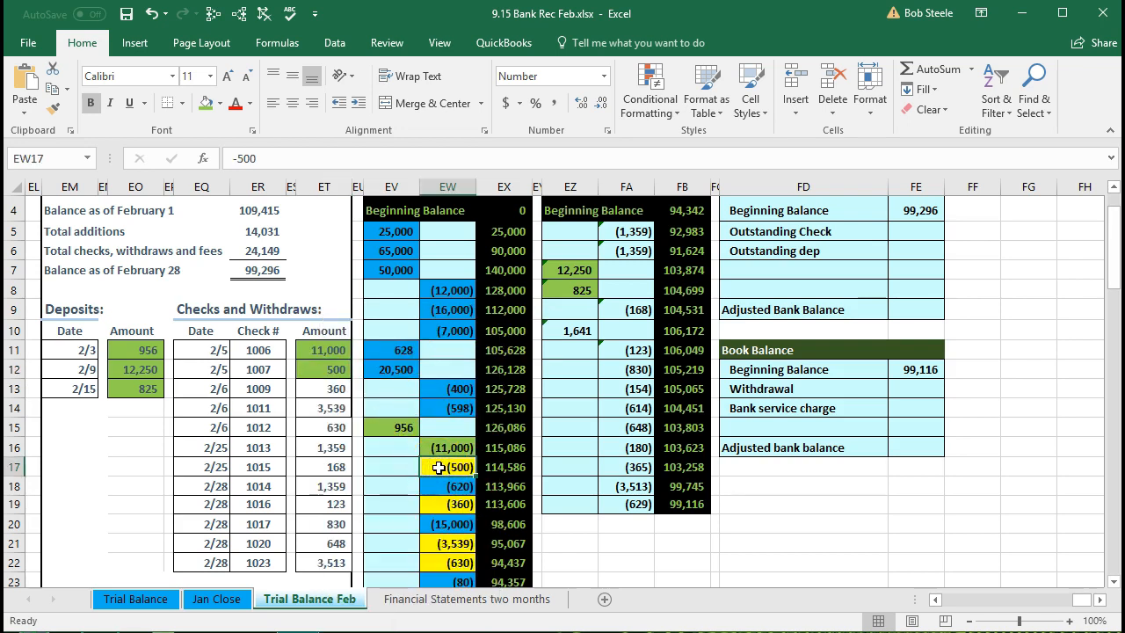
{"action": "right_click", "coordinate": [438, 468]}
{"action": "left_click", "coordinate": [509, 516]}
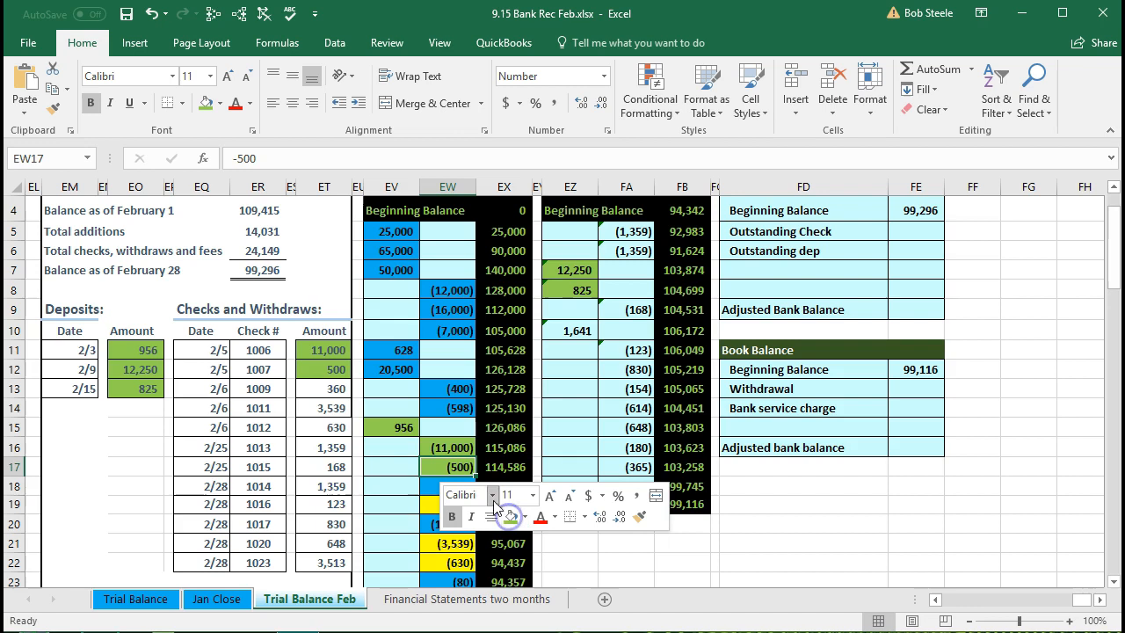
Step: Mark the 360 check as cleared in green on both the bank statement and the Checking January ledger
{"action": "left_click", "coordinate": [323, 390]}
{"action": "right_click", "coordinate": [323, 390]}
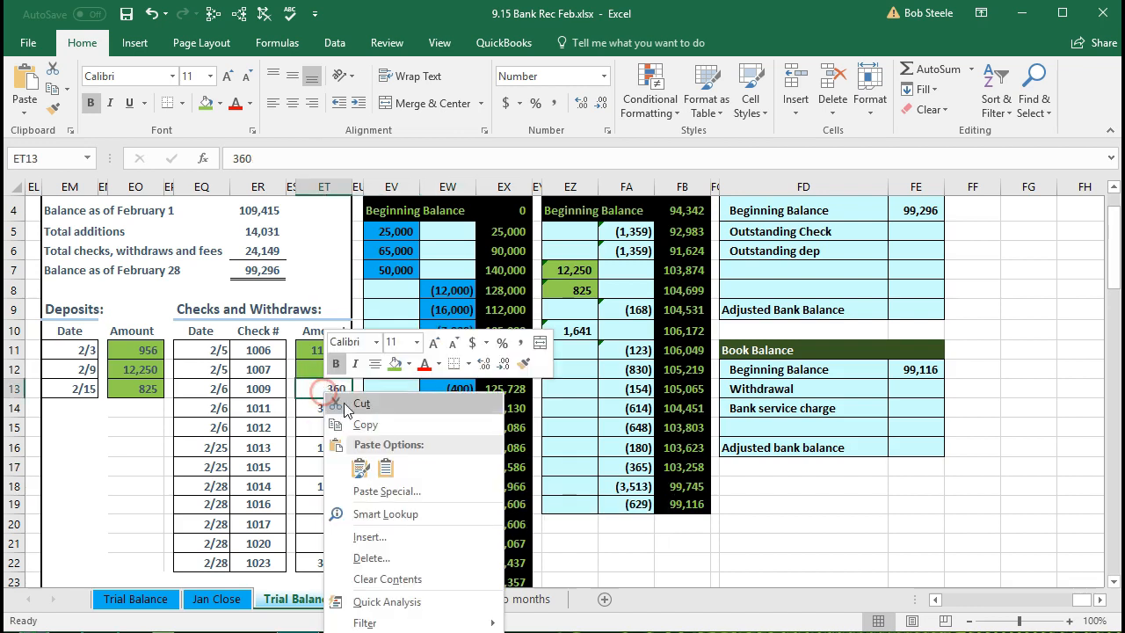
{"action": "left_click", "coordinate": [394, 363]}
{"action": "left_click", "coordinate": [439, 503]}
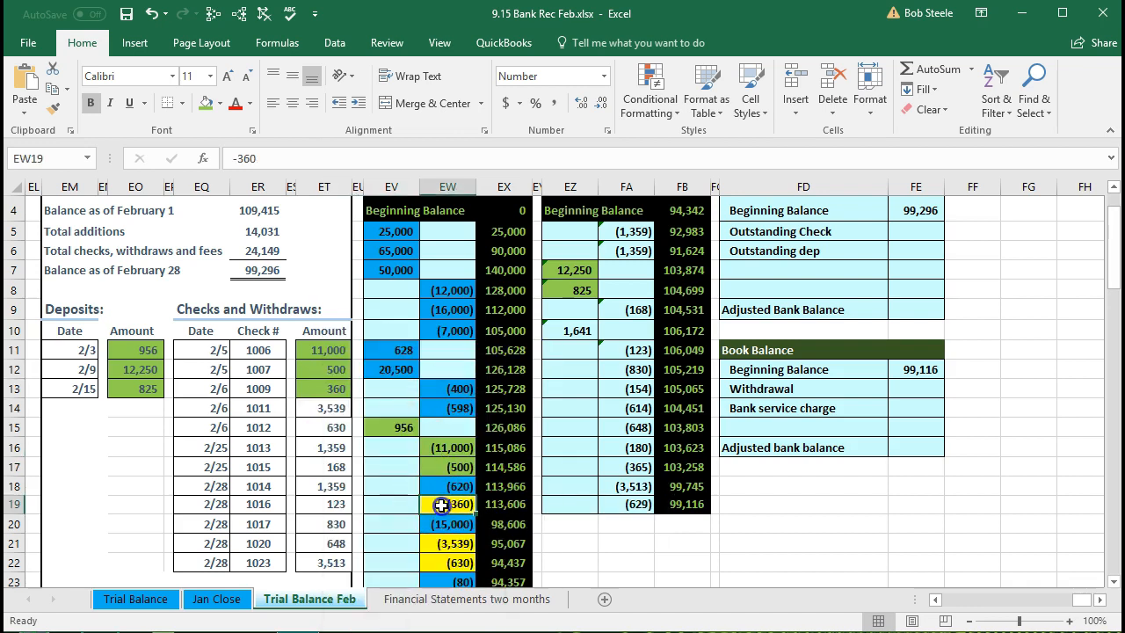
{"action": "right_click", "coordinate": [440, 503]}
{"action": "left_click", "coordinate": [513, 552]}
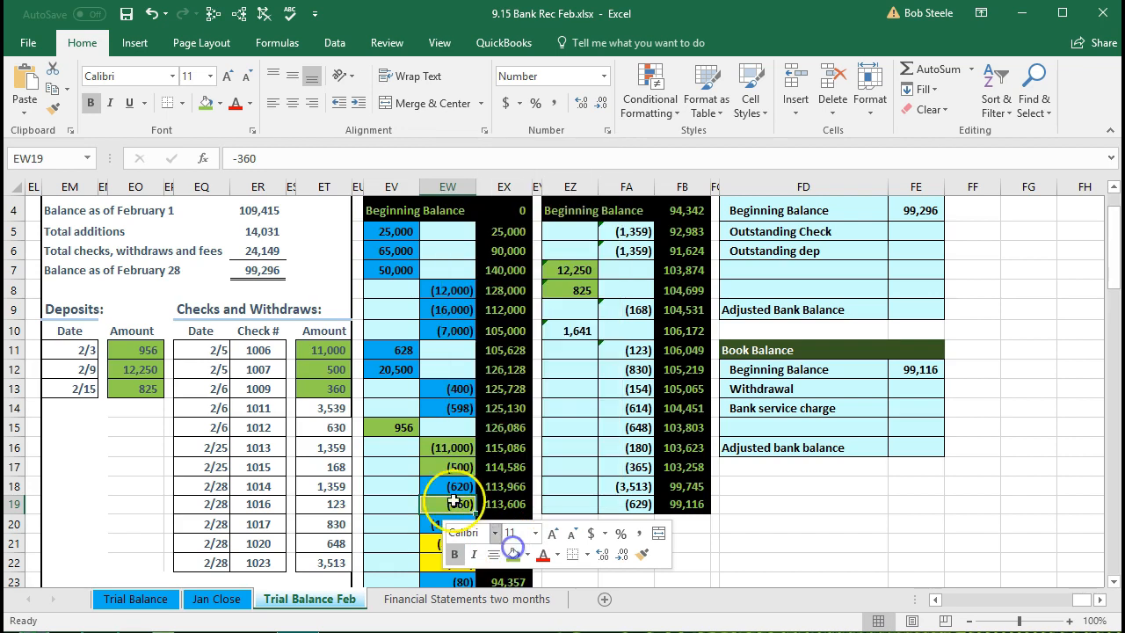
Step: Fill the 3,539 check on the bank statement and its matching Checking January credit with green
{"action": "left_click", "coordinate": [307, 404]}
{"action": "right_click", "coordinate": [308, 405]}
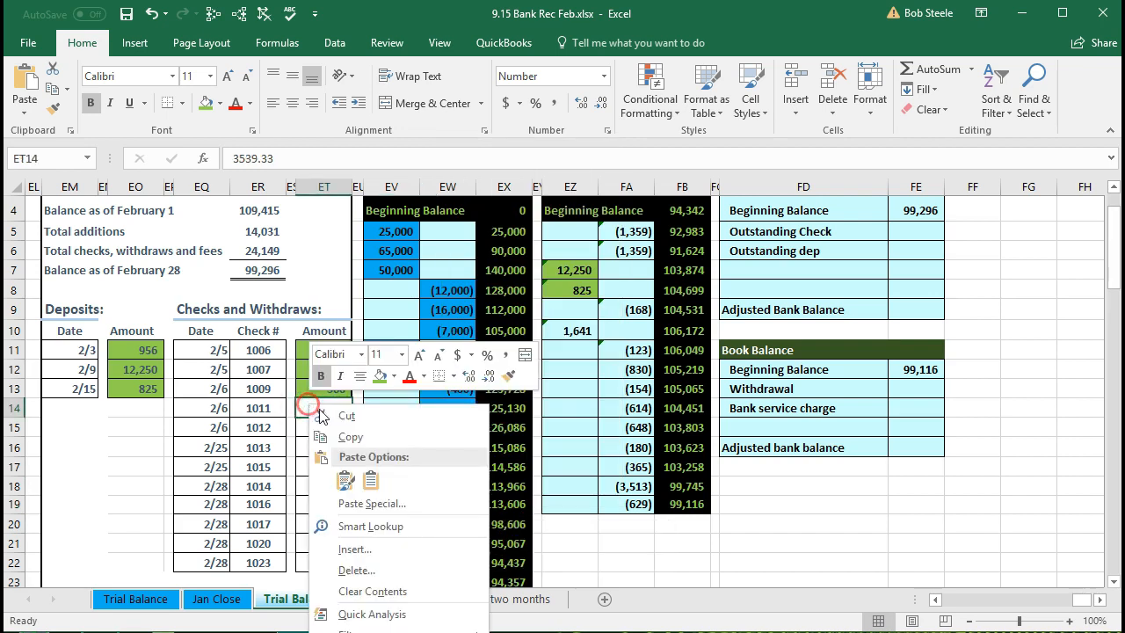
{"action": "left_click", "coordinate": [380, 375]}
{"action": "left_click", "coordinate": [435, 542]}
{"action": "right_click", "coordinate": [435, 542]}
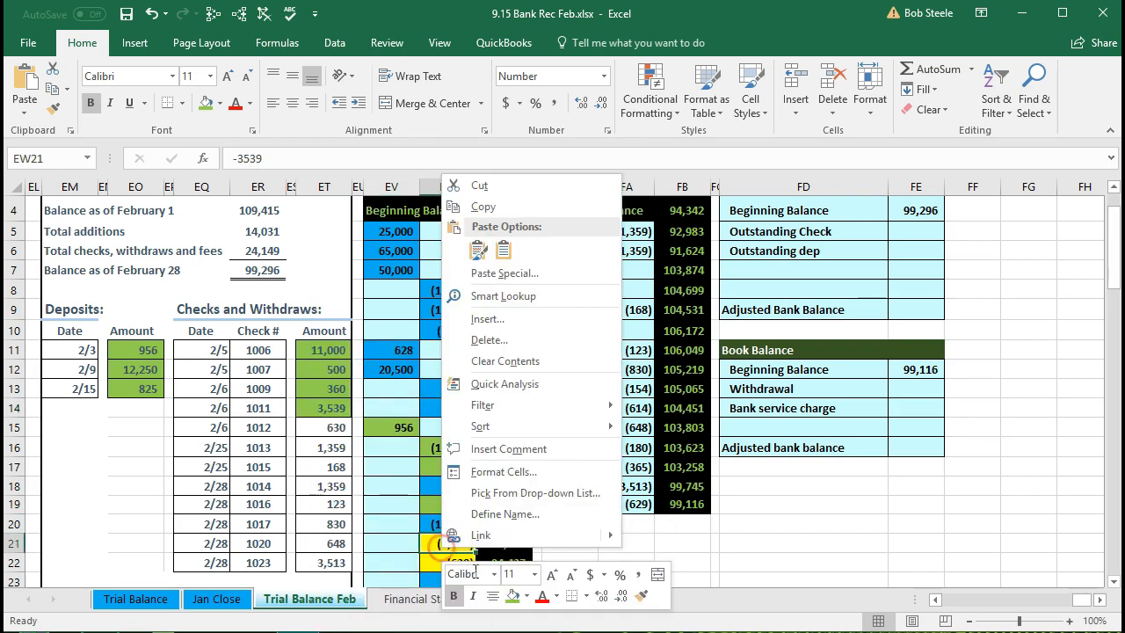
{"action": "left_click", "coordinate": [509, 596]}
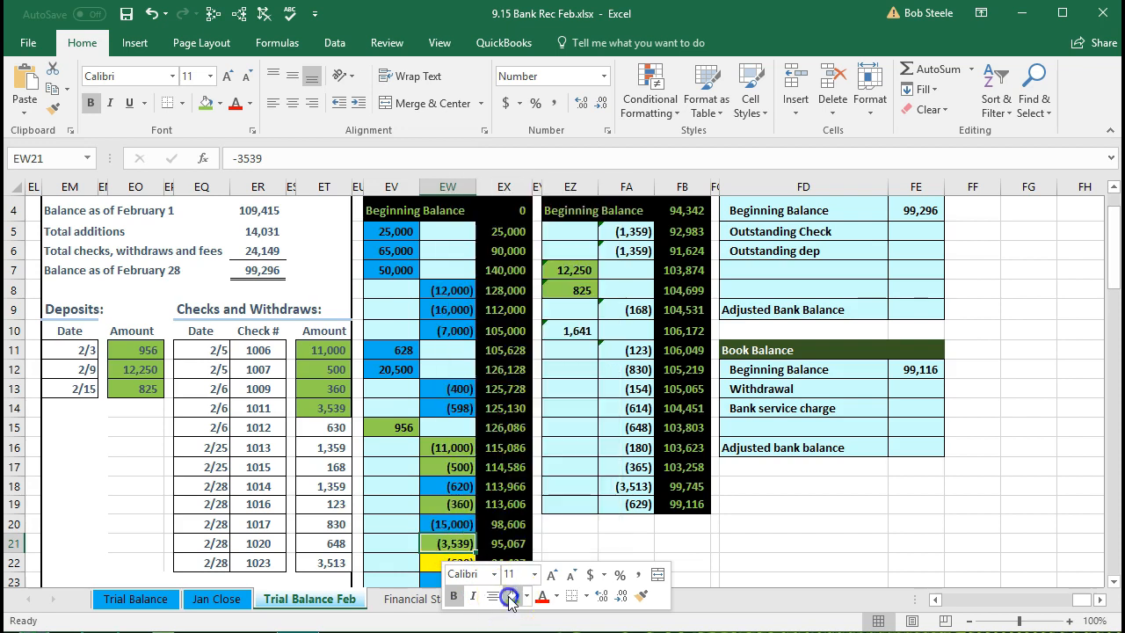
Step: Shade the 630 check green on the bank statement and in Checking January, the last outstanding January item
{"action": "left_click", "coordinate": [318, 433]}
{"action": "right_click", "coordinate": [318, 435]}
{"action": "left_click", "coordinate": [390, 481]}
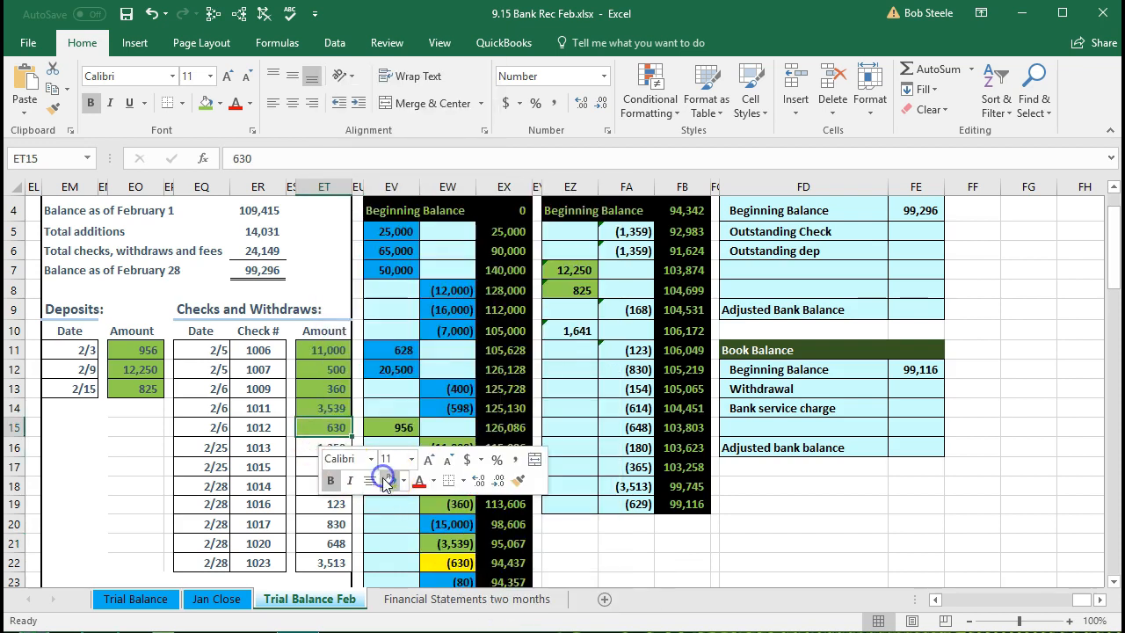
{"action": "left_click", "coordinate": [444, 563]}
{"action": "right_click", "coordinate": [445, 563]}
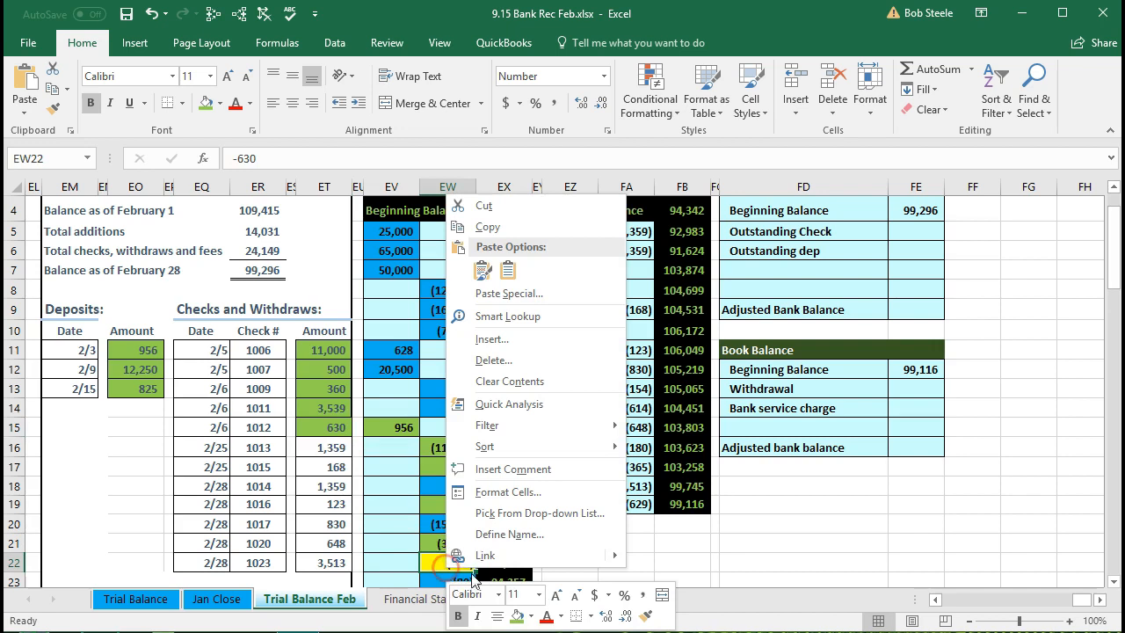
{"action": "left_click", "coordinate": [513, 613]}
{"action": "scroll", "coordinate": [374, 498], "scroll_direction": "down", "scroll_amount": 1}
{"action": "scroll", "coordinate": [374, 499], "scroll_direction": "down", "scroll_amount": 1}
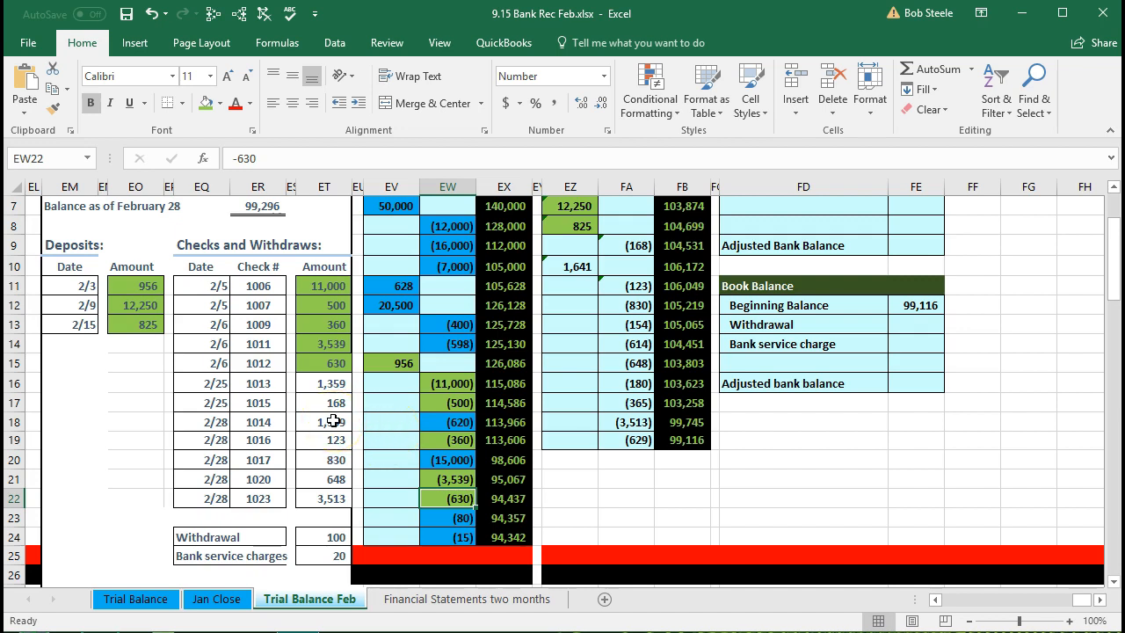
Step: Shade the 1,359 amount of check 1013 green on the bank statement and the first 1,359 credit in the February checking ledger
{"action": "left_click", "coordinate": [326, 383]}
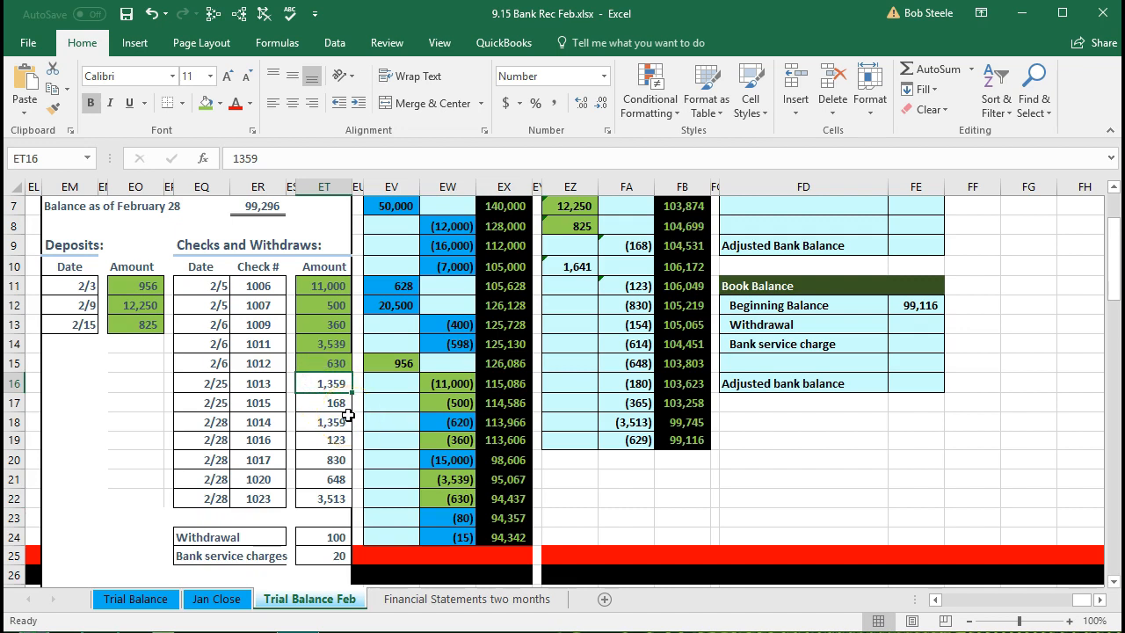
{"action": "scroll", "coordinate": [452, 444], "scroll_direction": "up", "scroll_amount": 1}
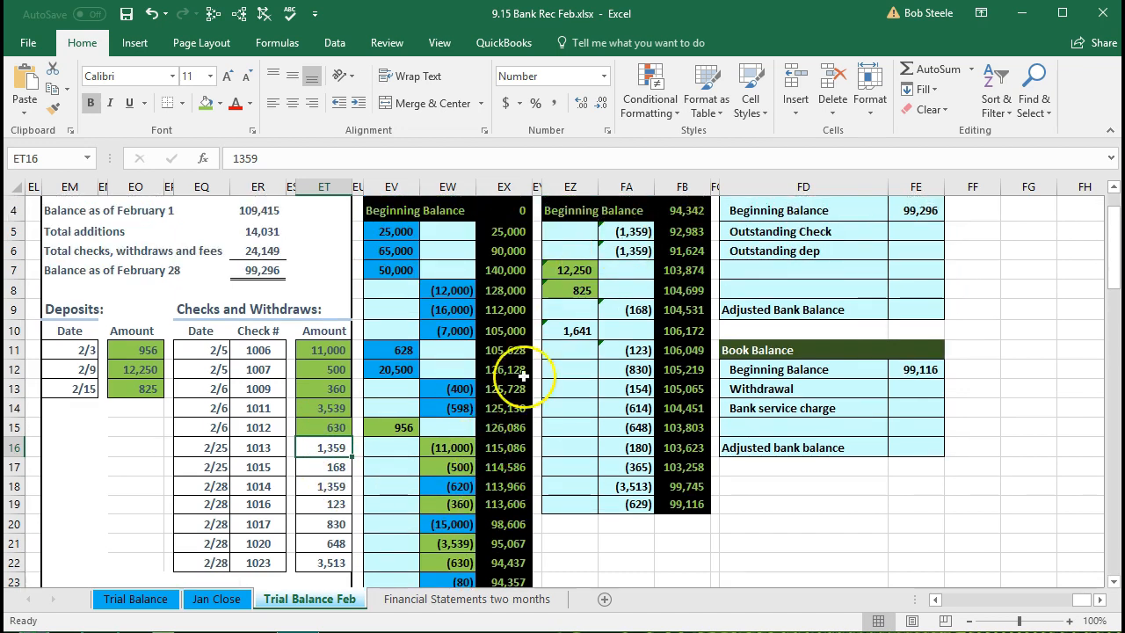
{"action": "right_click", "coordinate": [327, 447]}
{"action": "left_click", "coordinate": [404, 488]}
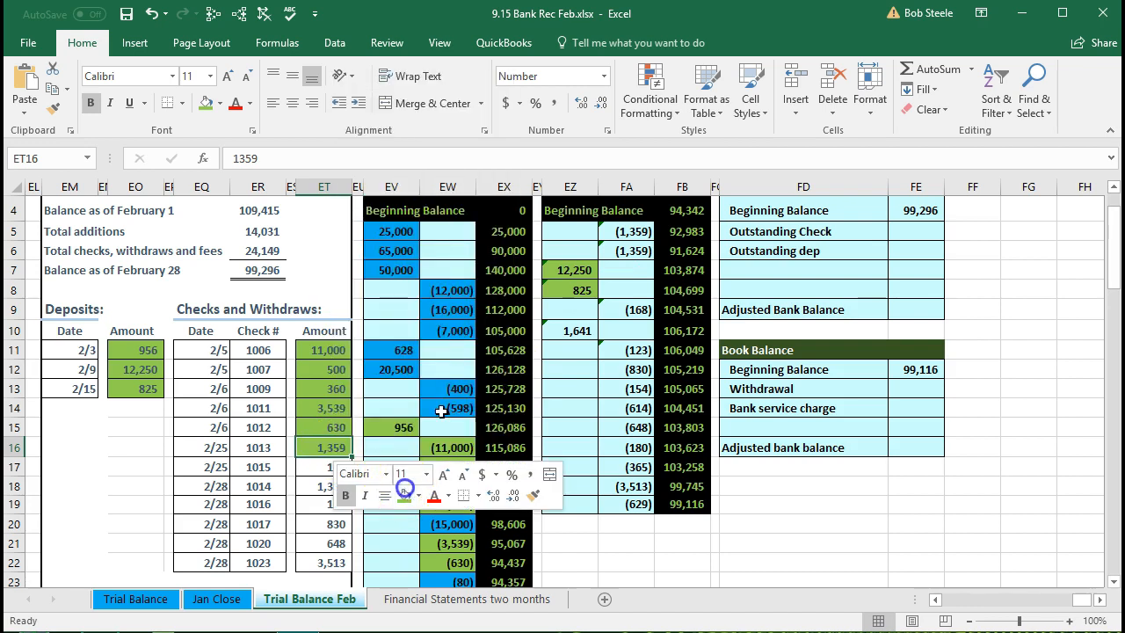
{"action": "left_click", "coordinate": [631, 230]}
{"action": "right_click", "coordinate": [632, 232]}
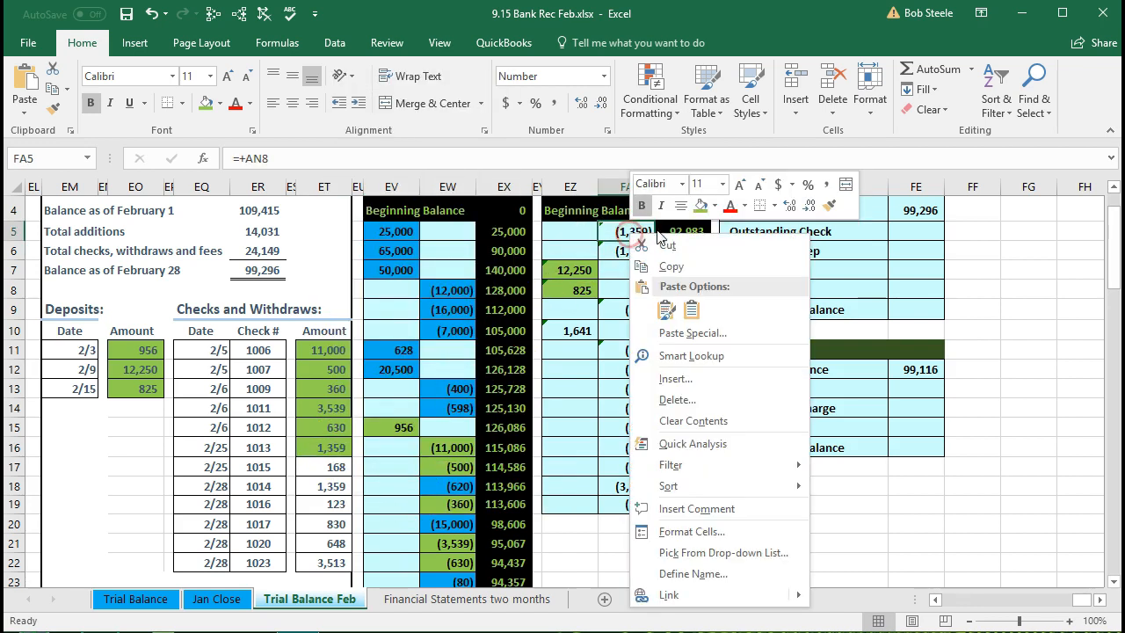
{"action": "left_click", "coordinate": [701, 205]}
Step: Fill the 168 check green on the bank statement and in the February checking credit column
{"action": "left_click", "coordinate": [326, 468]}
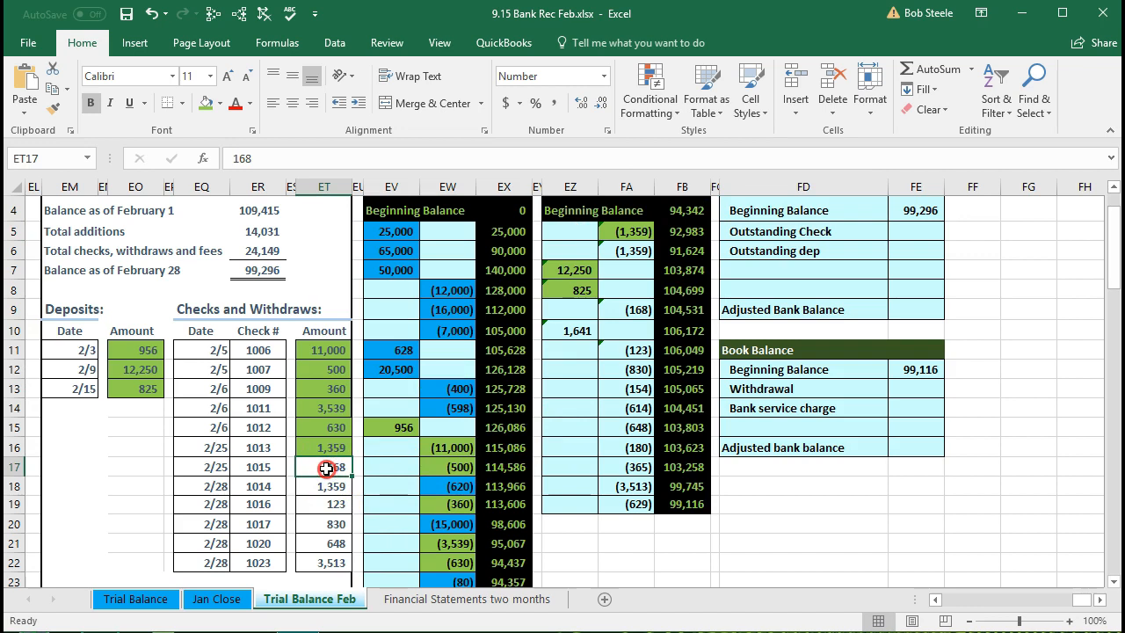
{"action": "right_click", "coordinate": [326, 468]}
{"action": "left_click", "coordinate": [398, 517]}
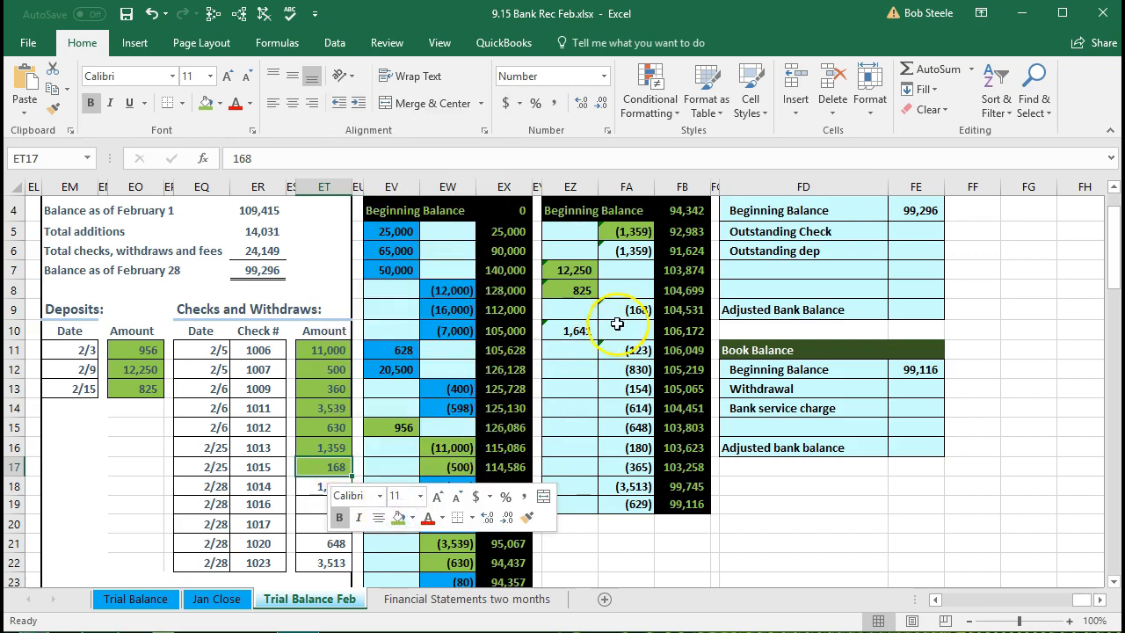
{"action": "left_click", "coordinate": [616, 310]}
{"action": "right_click", "coordinate": [626, 308]}
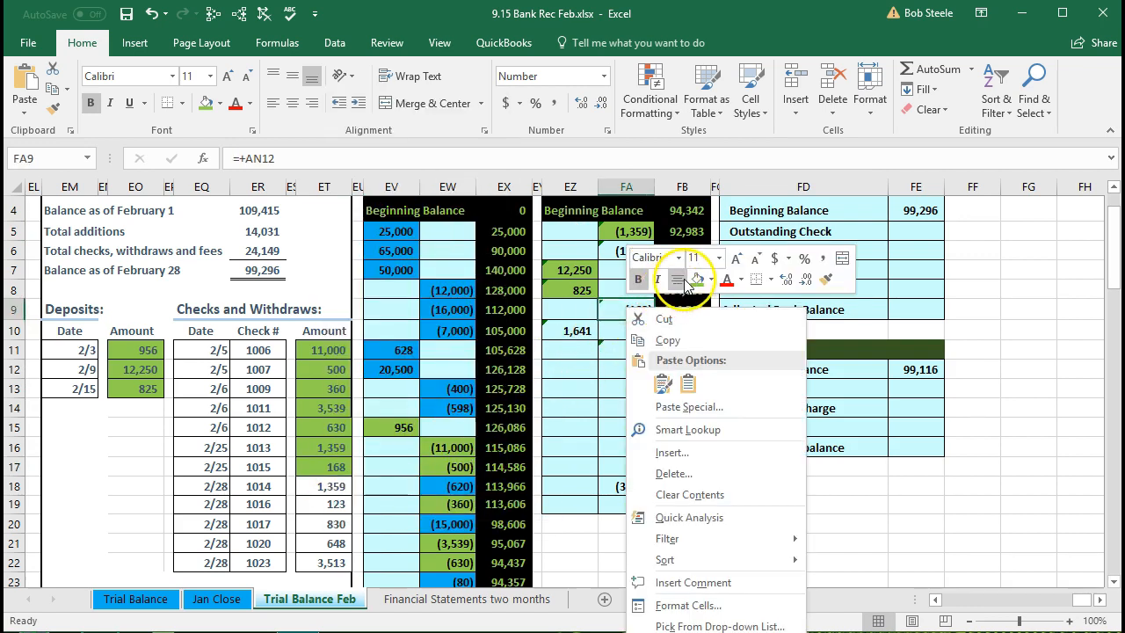
{"action": "left_click", "coordinate": [694, 280]}
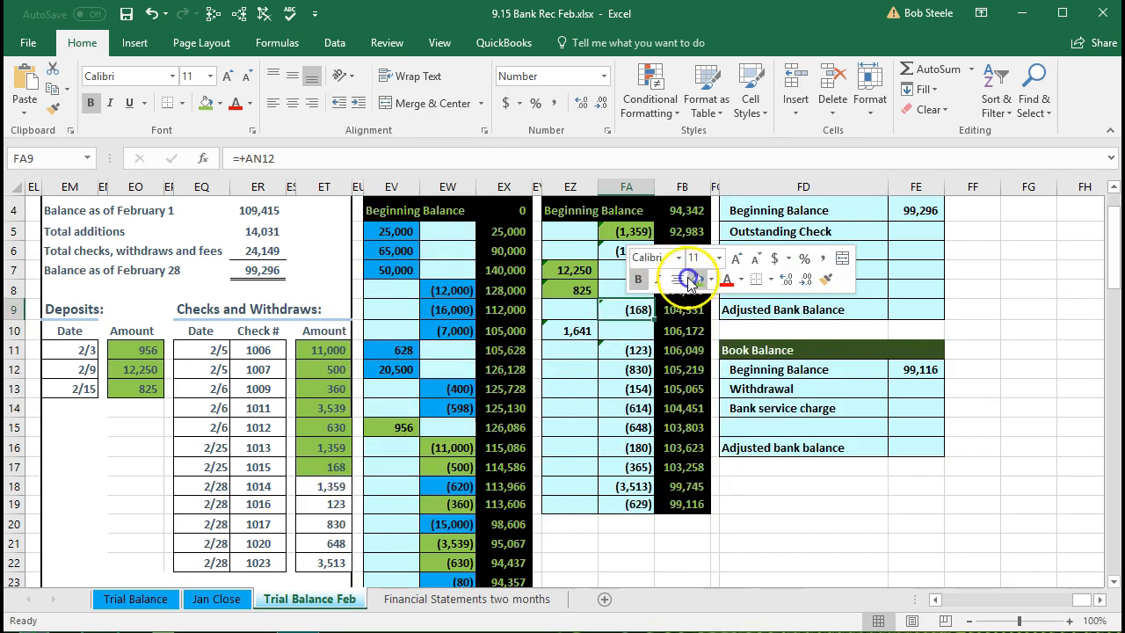
Step: Mark check 1014 for 1,359 green on the bank statement along with the second 1,359 credit in the February checking ledger
{"action": "left_click", "coordinate": [341, 489]}
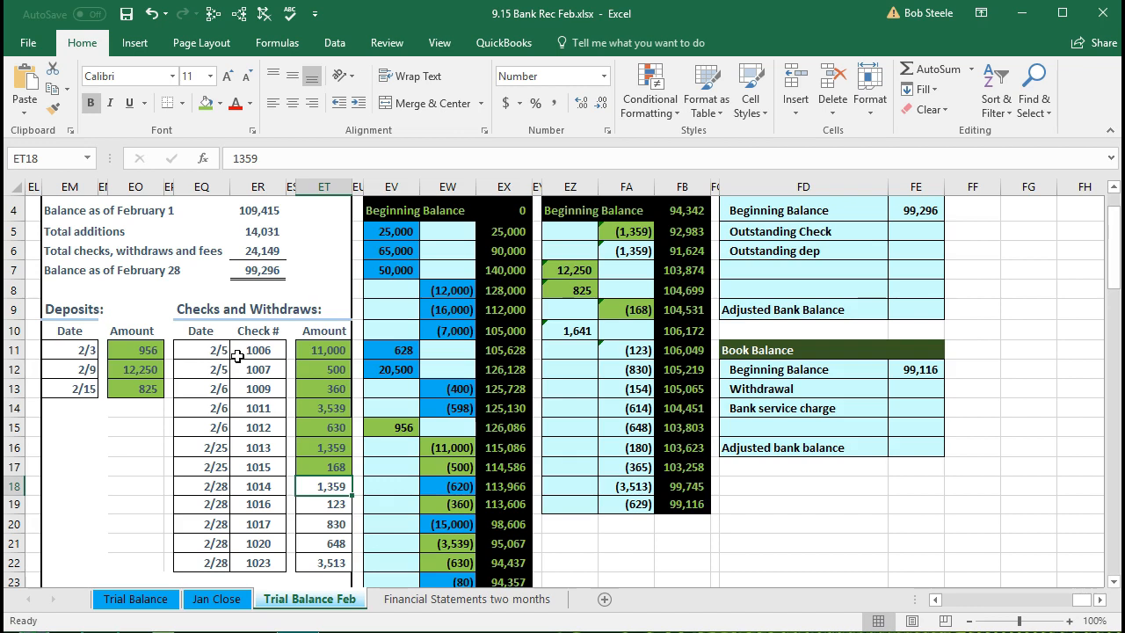
{"action": "right_click", "coordinate": [303, 487]}
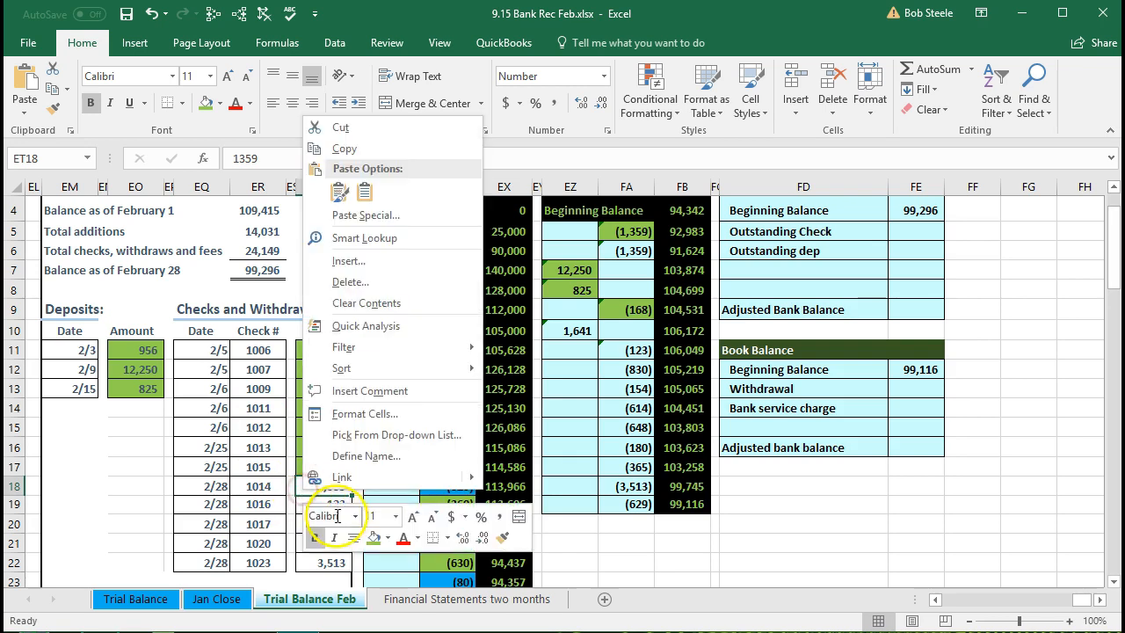
{"action": "key", "text": "Escape"}
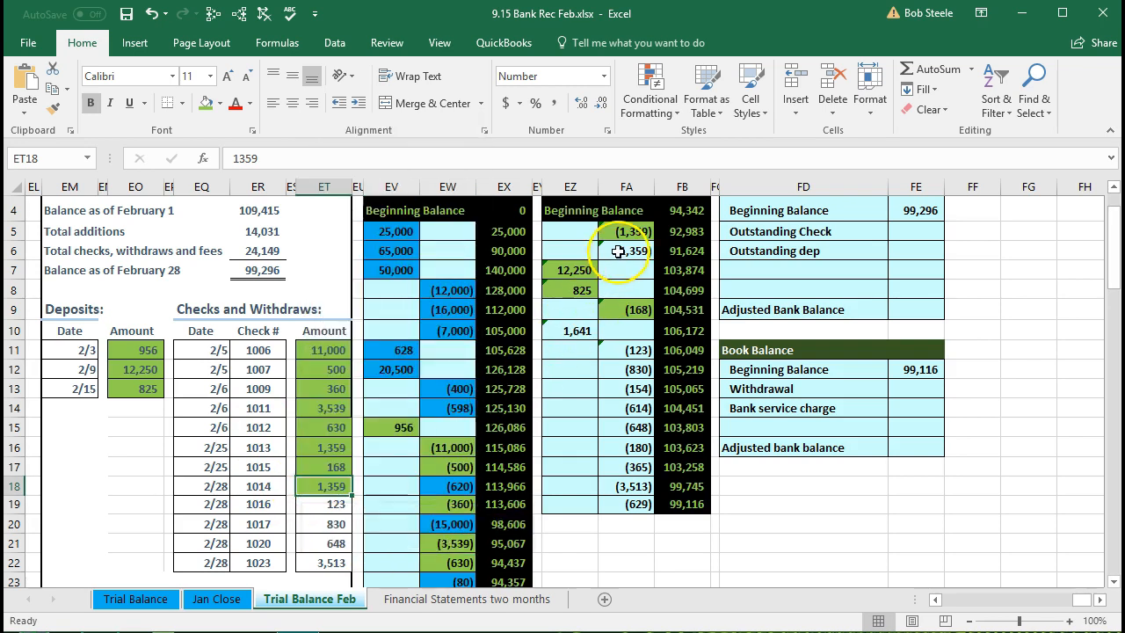
{"action": "right_click", "coordinate": [621, 253]}
{"action": "key", "text": "Escape"}
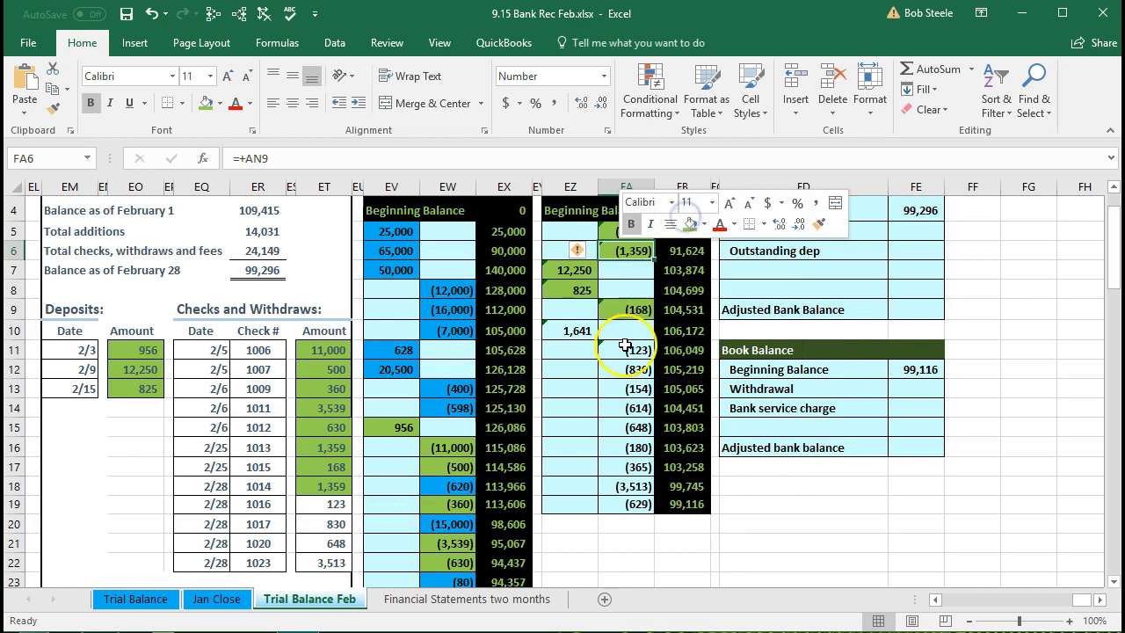
Step: Shade the 123 check green on the bank statement and its matching credit in the February checking ledger
{"action": "right_click", "coordinate": [325, 503]}
{"action": "key", "text": "Escape"}
{"action": "right_click", "coordinate": [624, 352]}
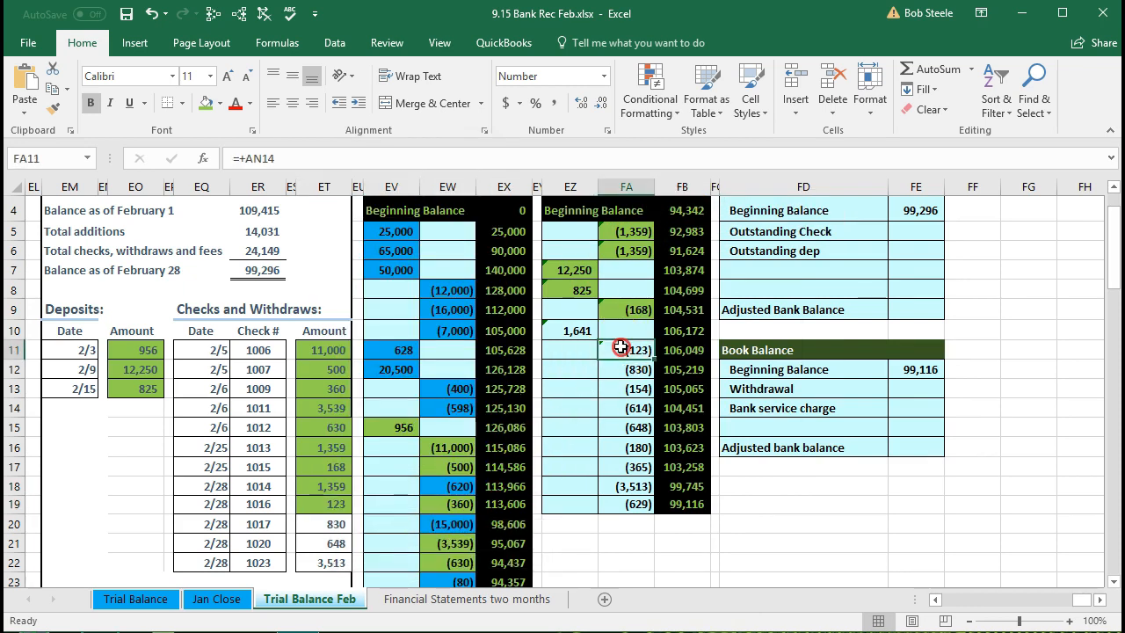
{"action": "key", "text": "Escape"}
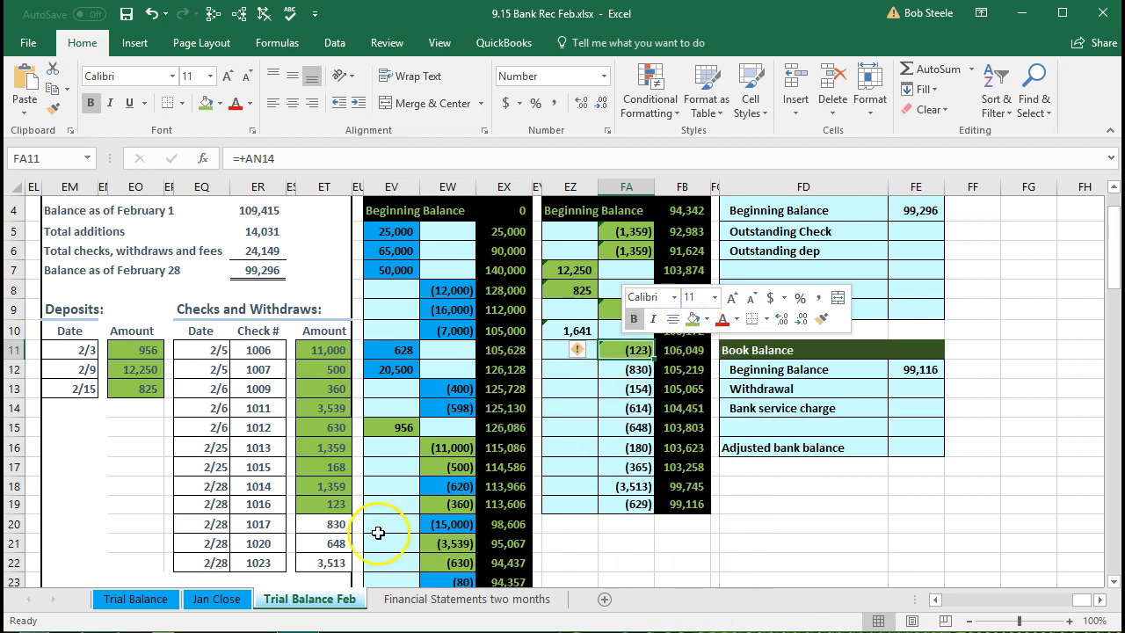
Step: Mark the 830 check as cleared in green on both the bank statement and the February checking ledger
{"action": "left_click", "coordinate": [338, 524]}
{"action": "right_click", "coordinate": [338, 526]}
{"action": "key", "text": "Escape"}
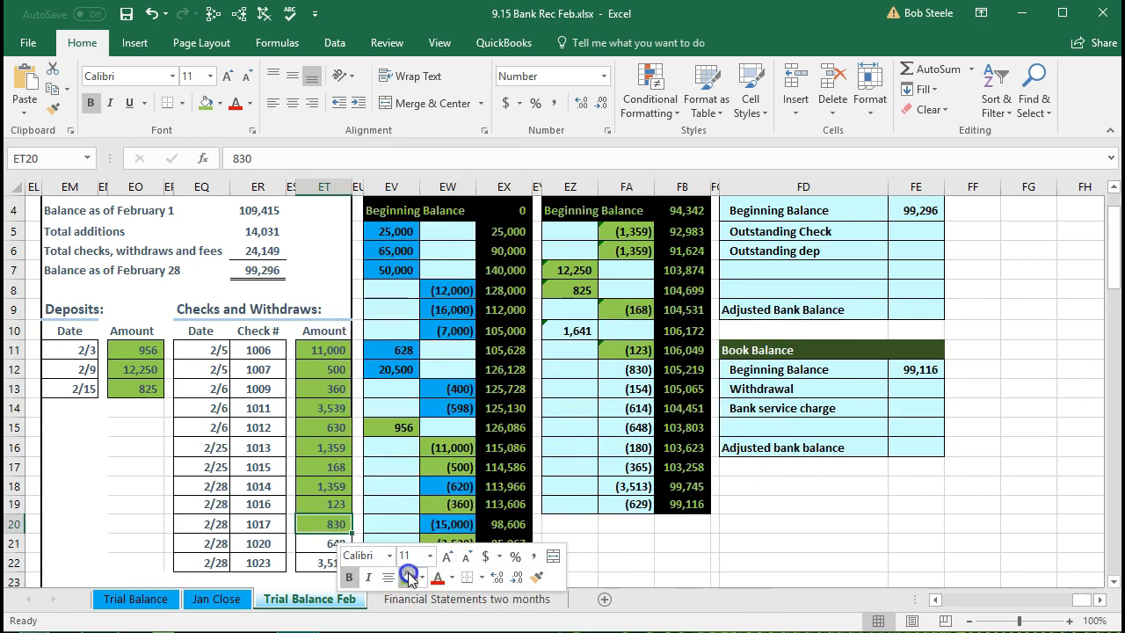
{"action": "right_click", "coordinate": [613, 370]}
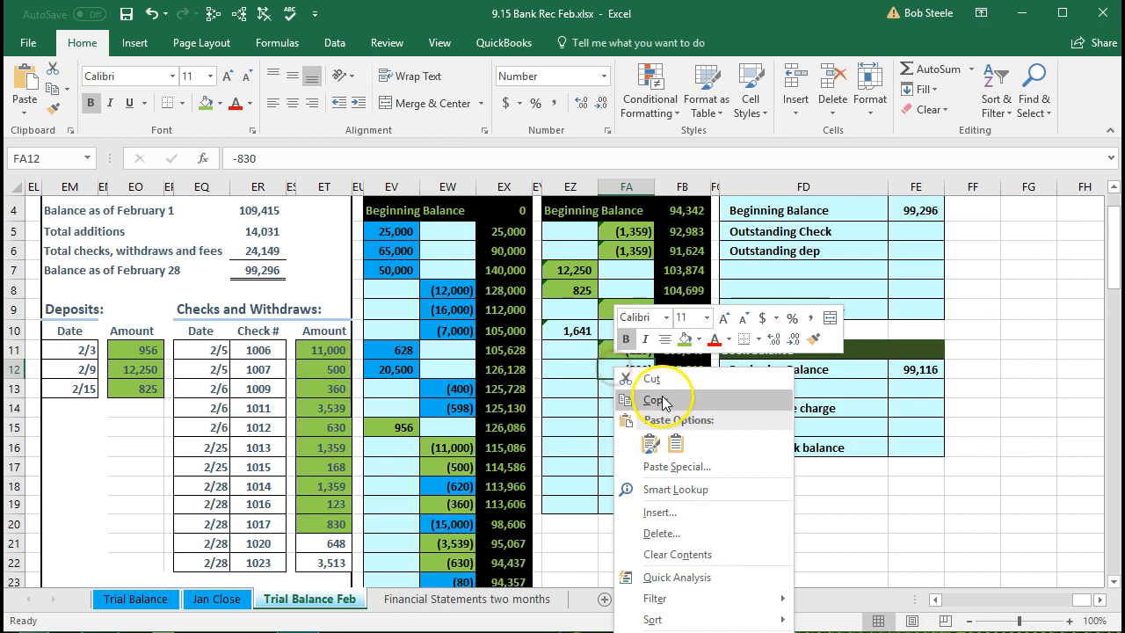
{"action": "left_click", "coordinate": [685, 339]}
Step: Fill the 648 check on the bank statement and its matching February checking credit with green
{"action": "left_click", "coordinate": [337, 545]}
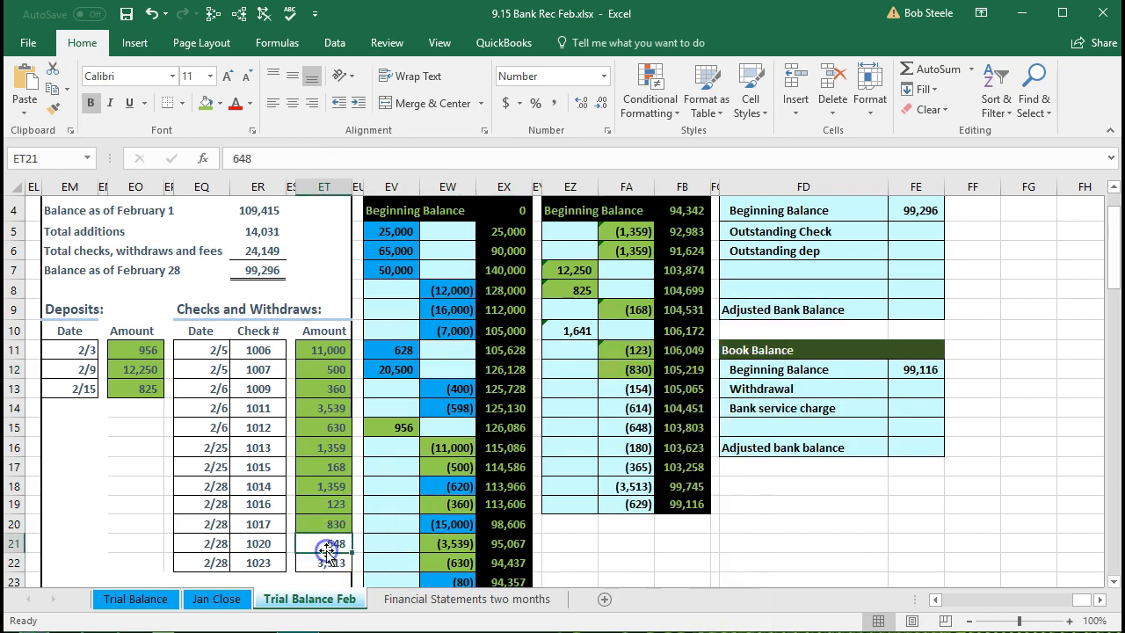
{"action": "right_click", "coordinate": [328, 551]}
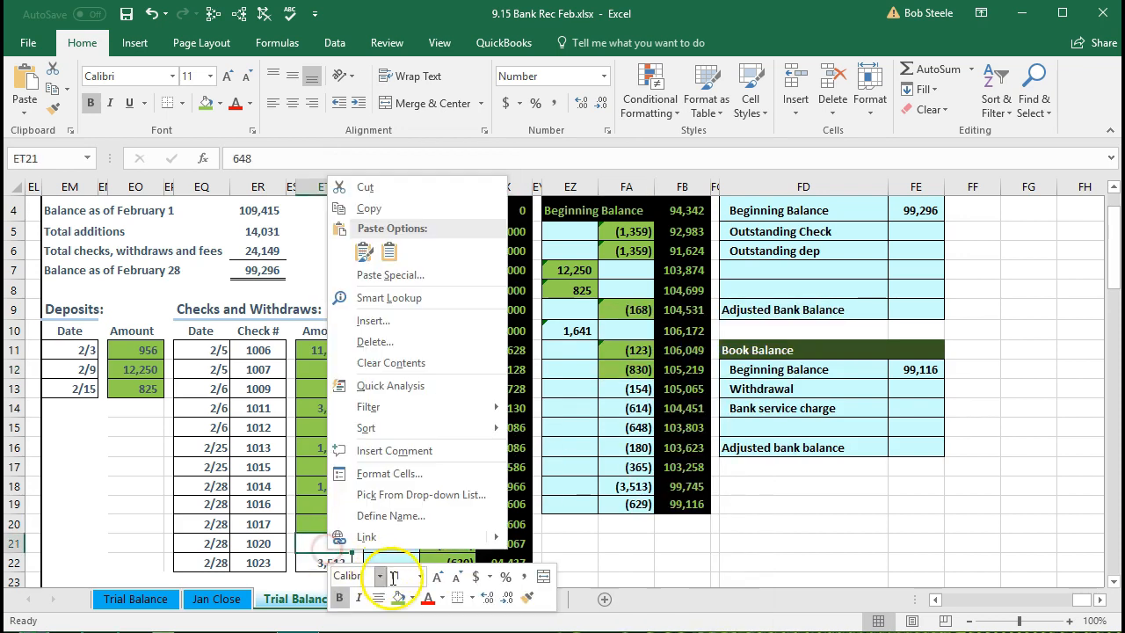
{"action": "left_click", "coordinate": [397, 597]}
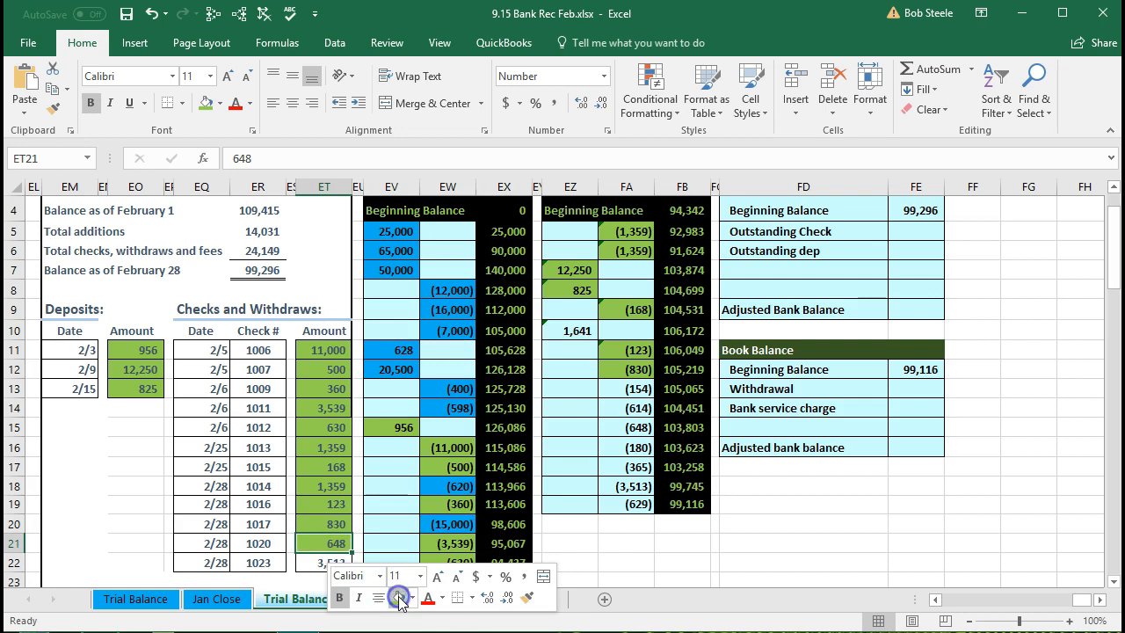
{"action": "left_click", "coordinate": [615, 427]}
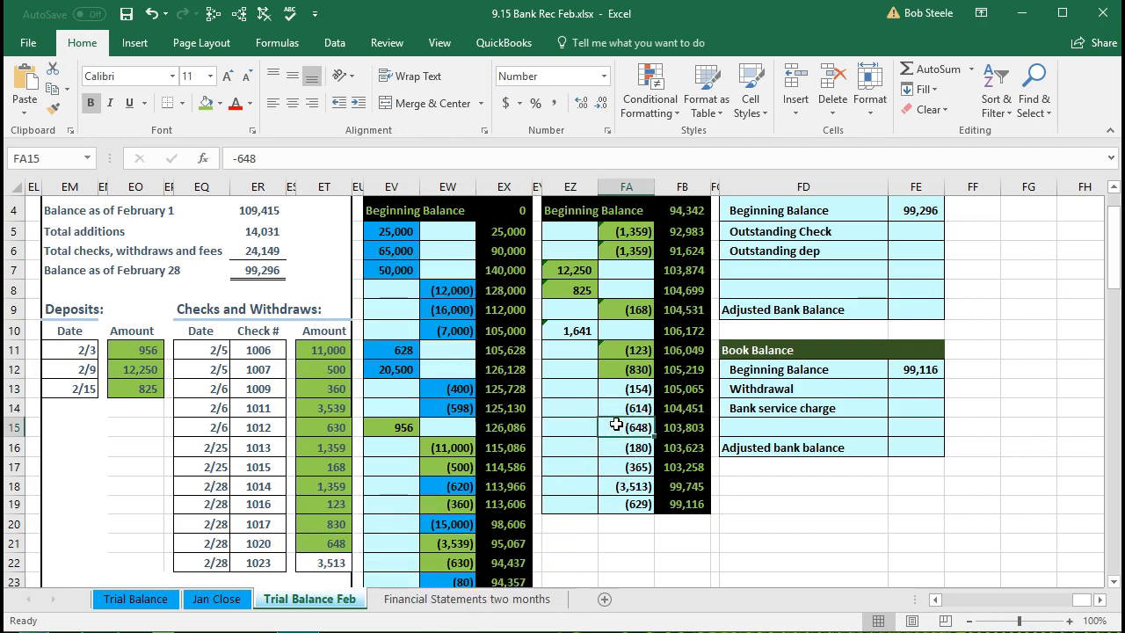
{"action": "right_click", "coordinate": [617, 425]}
{"action": "left_click", "coordinate": [686, 472]}
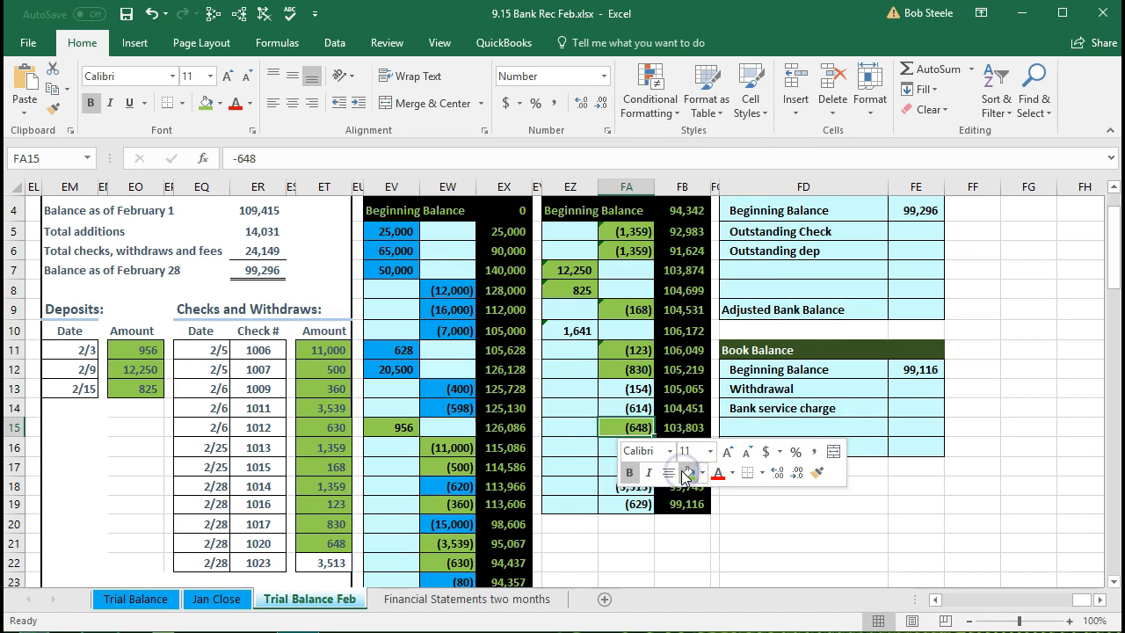
Step: Shade the 3,513 amount of check 1023 green on the bank statement and in the February checking credit column
{"action": "left_click", "coordinate": [328, 562]}
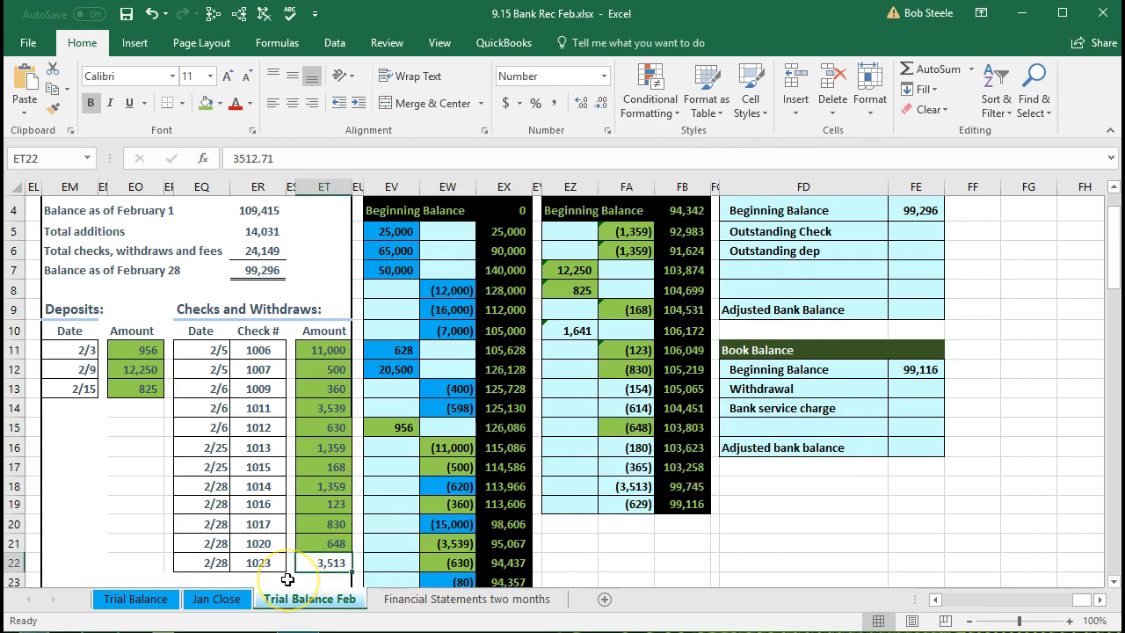
{"action": "right_click", "coordinate": [310, 568]}
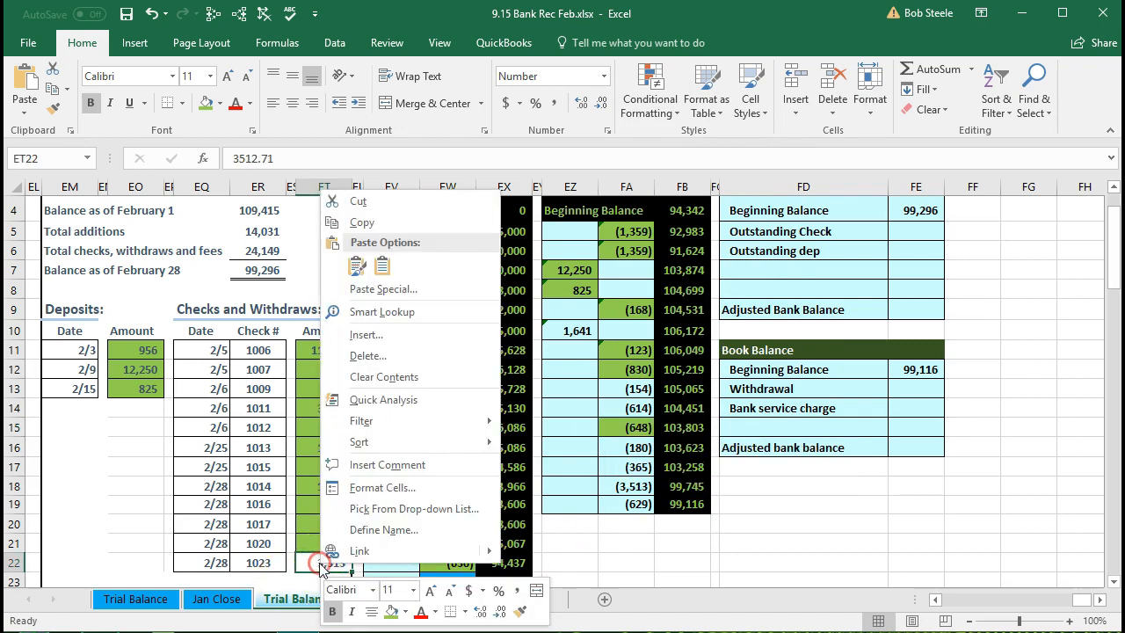
{"action": "left_click", "coordinate": [390, 609]}
{"action": "left_click", "coordinate": [620, 486]}
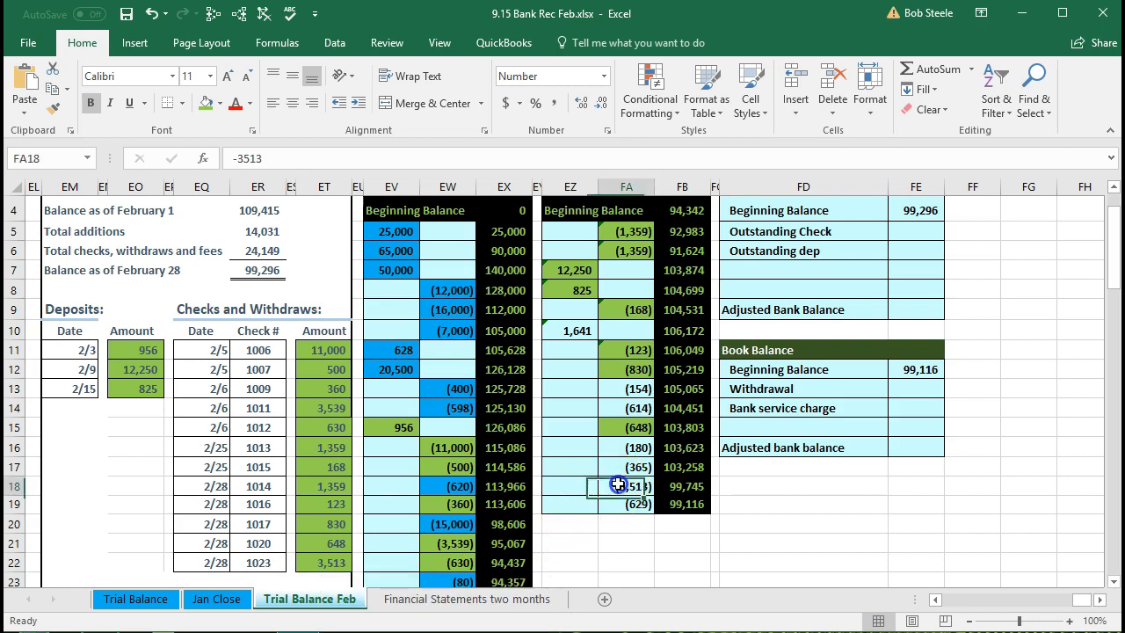
{"action": "right_click", "coordinate": [621, 489]}
{"action": "left_click", "coordinate": [690, 532]}
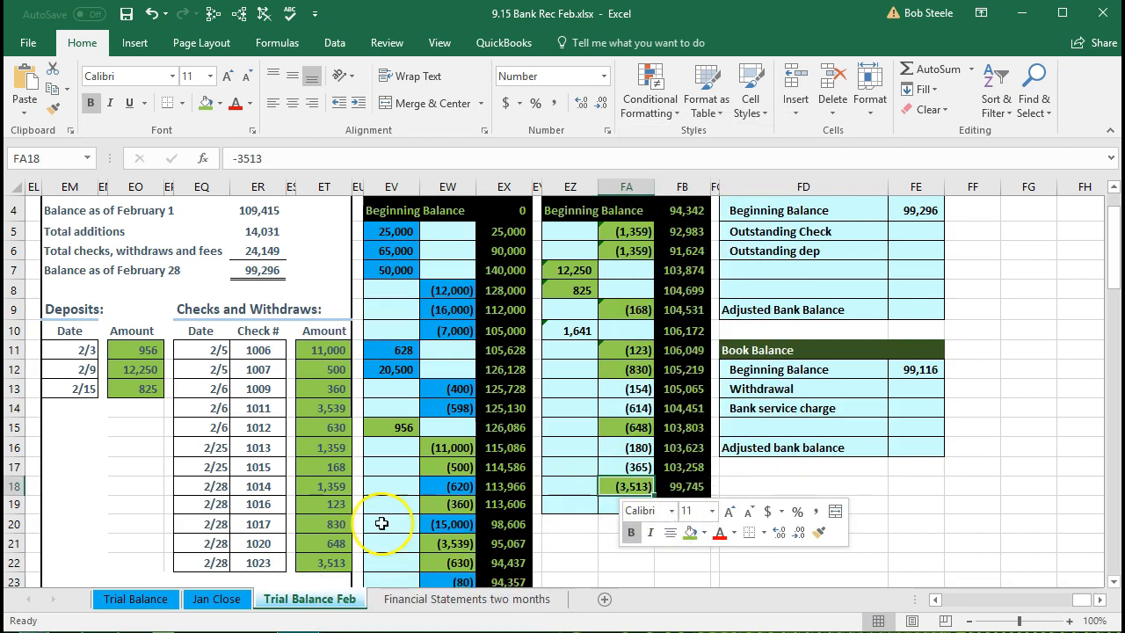
Step: Fill the 100 withdrawal and 20 bank service charges amounts on the bank statement with yellow
{"action": "left_click", "coordinate": [301, 507]}
{"action": "scroll", "coordinate": [299, 499], "scroll_direction": "down", "scroll_amount": 1}
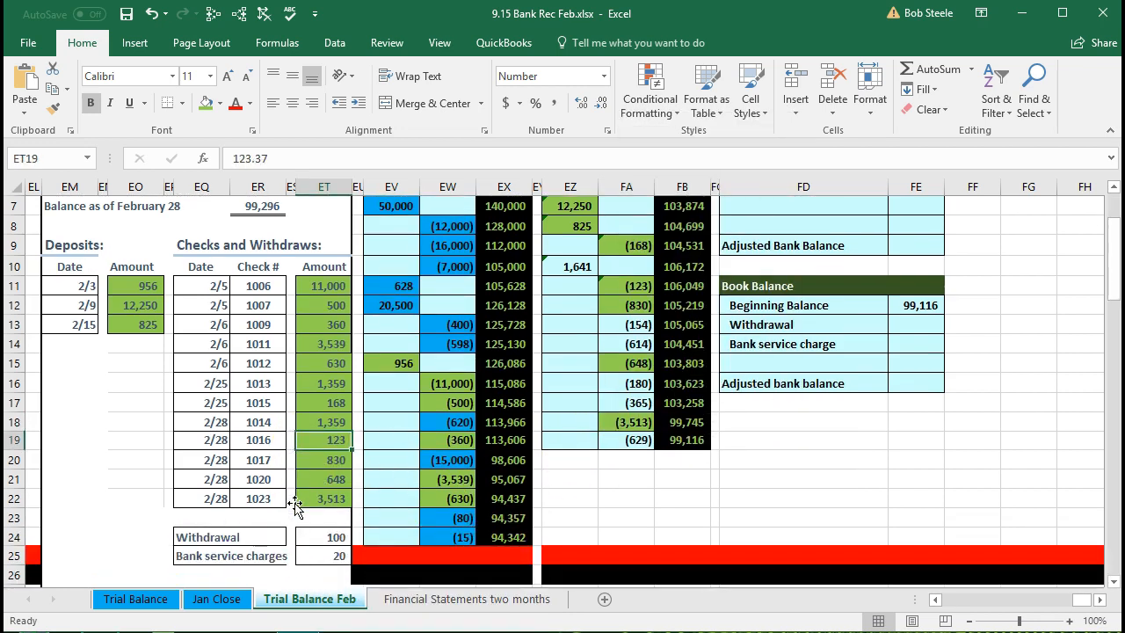
{"action": "left_click", "coordinate": [319, 537]}
{"action": "left_click", "coordinate": [325, 557]}
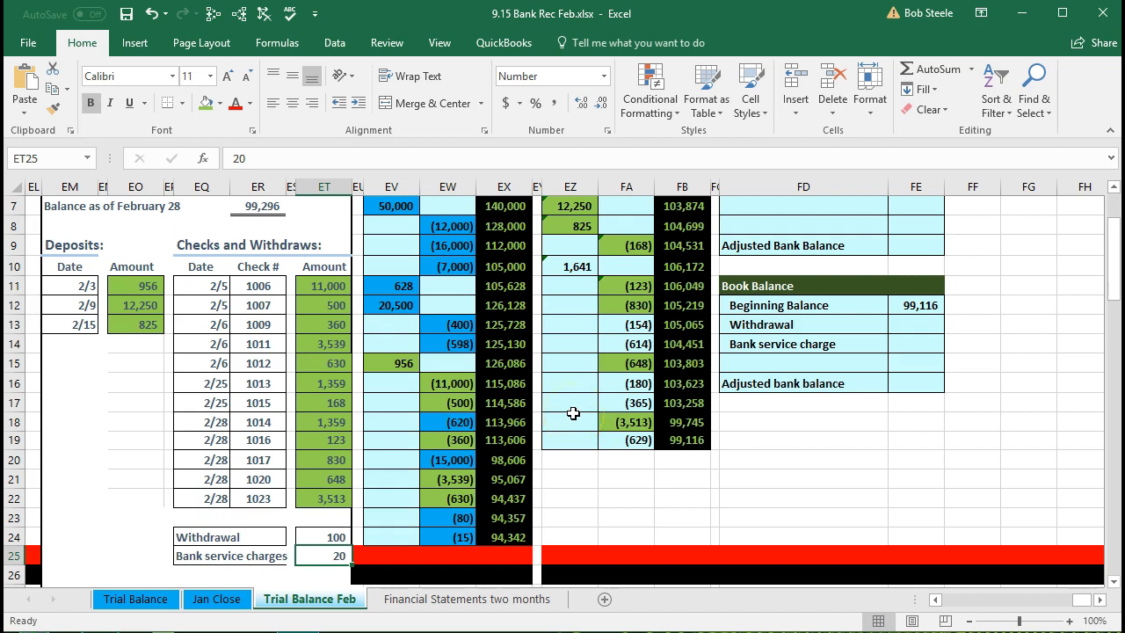
{"action": "left_click_drag", "start_coordinate": [313, 534], "coordinate": [314, 552]}
{"action": "right_click", "coordinate": [314, 553]}
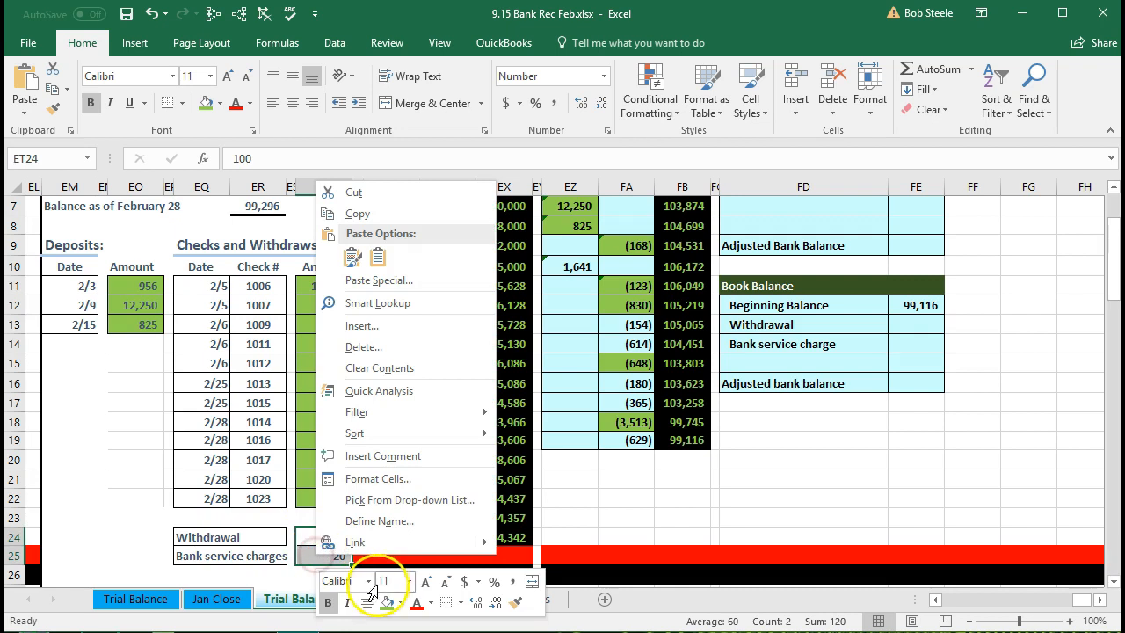
{"action": "left_click", "coordinate": [400, 603]}
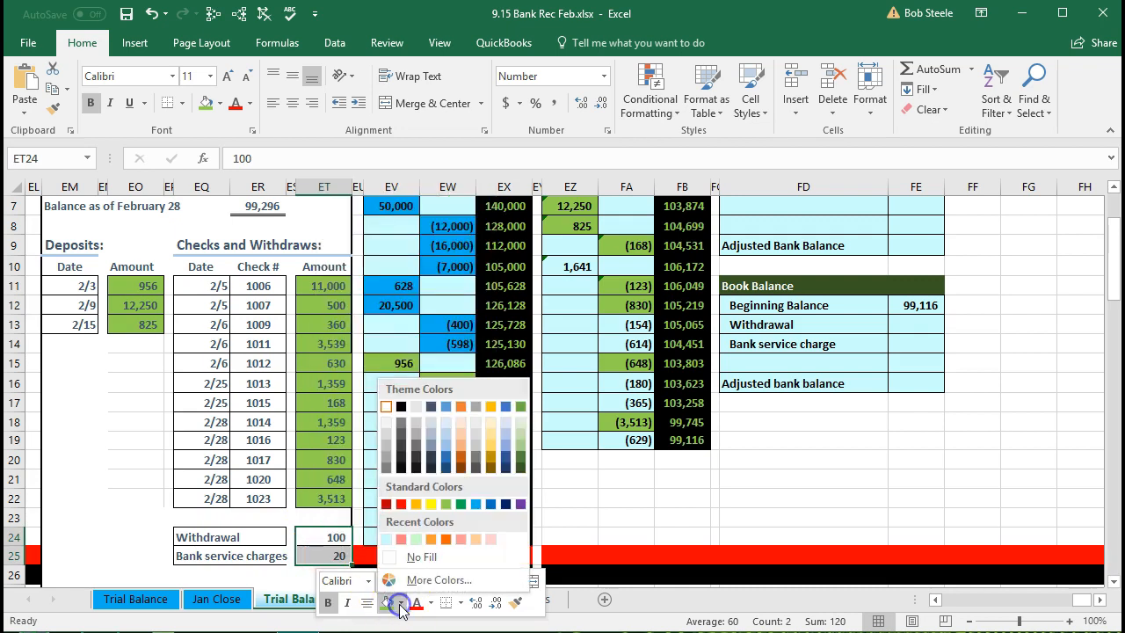
{"action": "left_click", "coordinate": [431, 506]}
{"action": "left_click", "coordinate": [451, 441]}
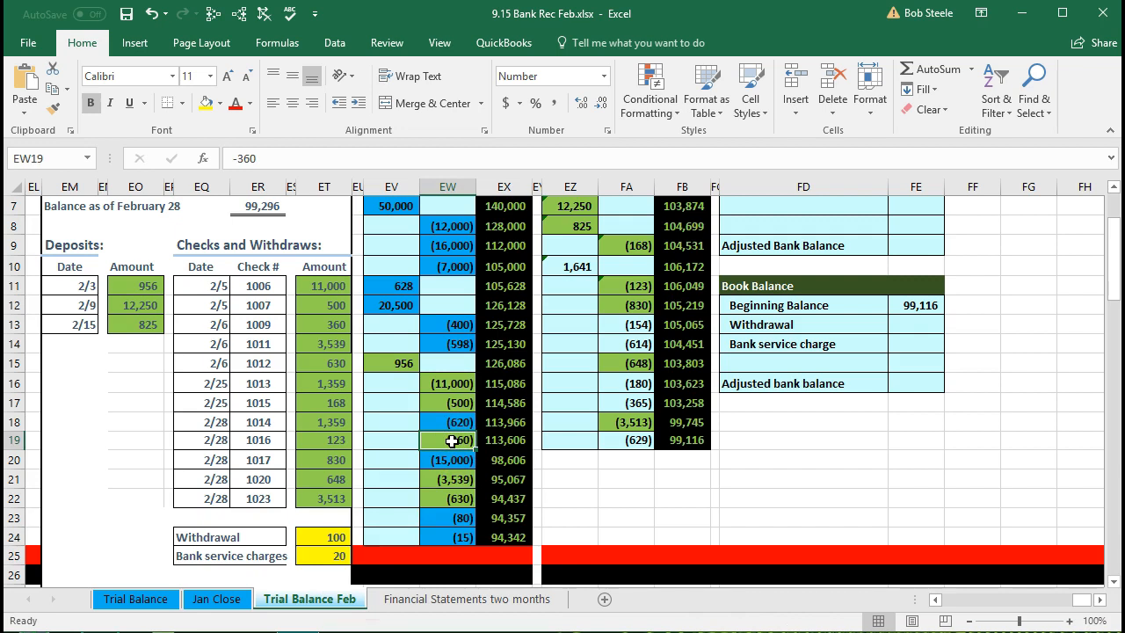
Step: Fill the unmatched 1,641 deposit in the February checking debit column with yellow
{"action": "scroll", "coordinate": [451, 440], "scroll_direction": "up", "scroll_amount": 1}
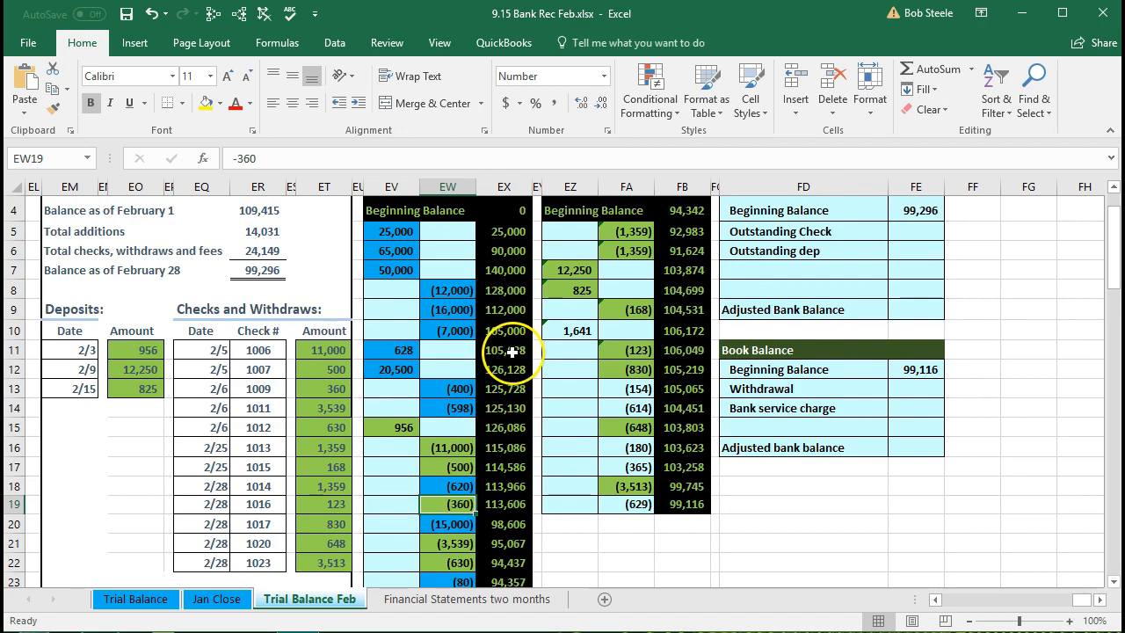
{"action": "scroll", "coordinate": [452, 389], "scroll_direction": "down", "scroll_amount": 1}
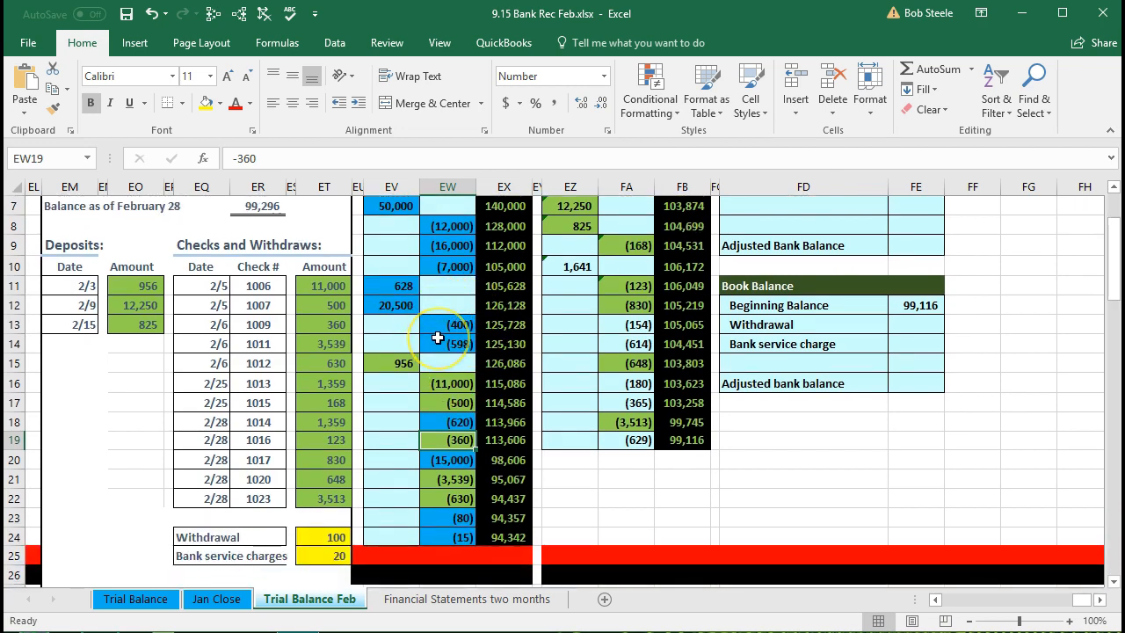
{"action": "scroll", "coordinate": [437, 337], "scroll_direction": "up", "scroll_amount": 1}
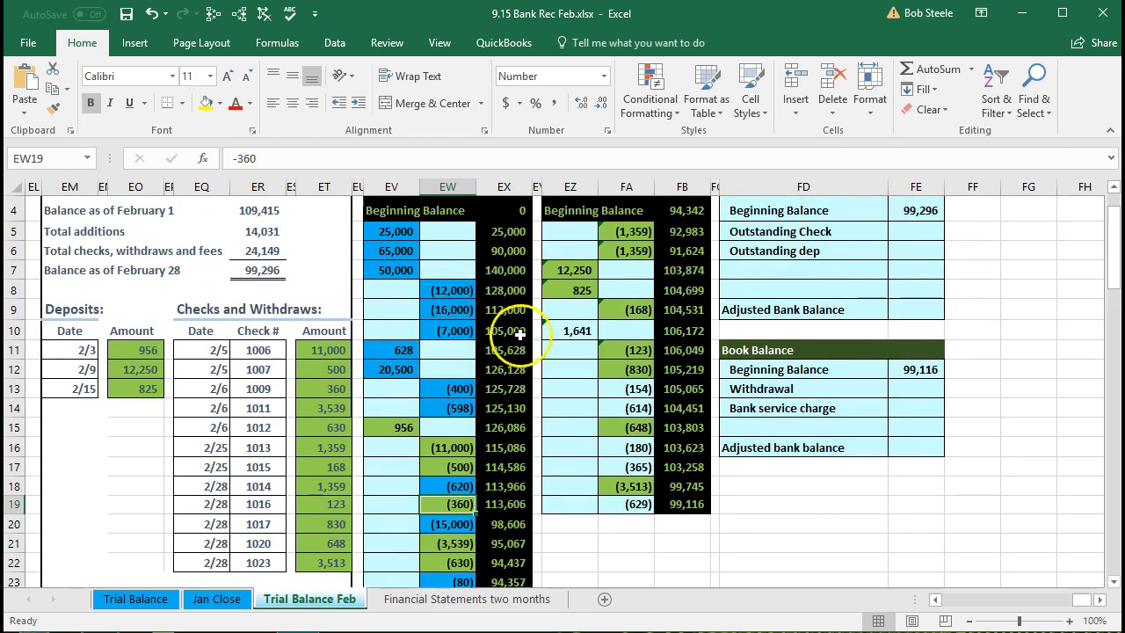
{"action": "left_click", "coordinate": [564, 325]}
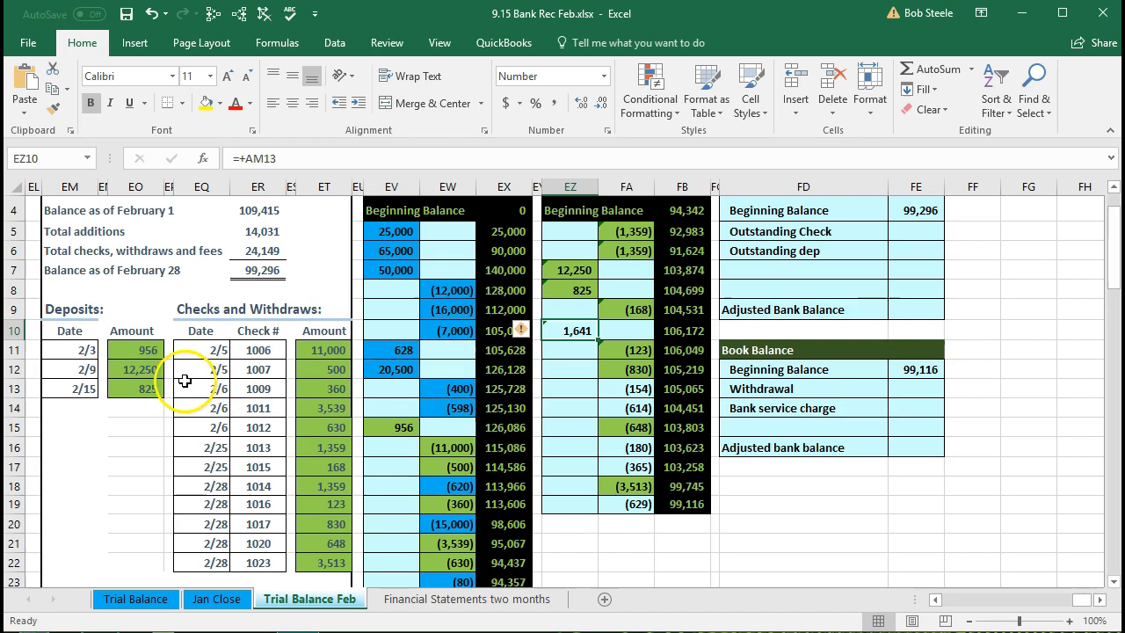
{"action": "right_click", "coordinate": [575, 324]}
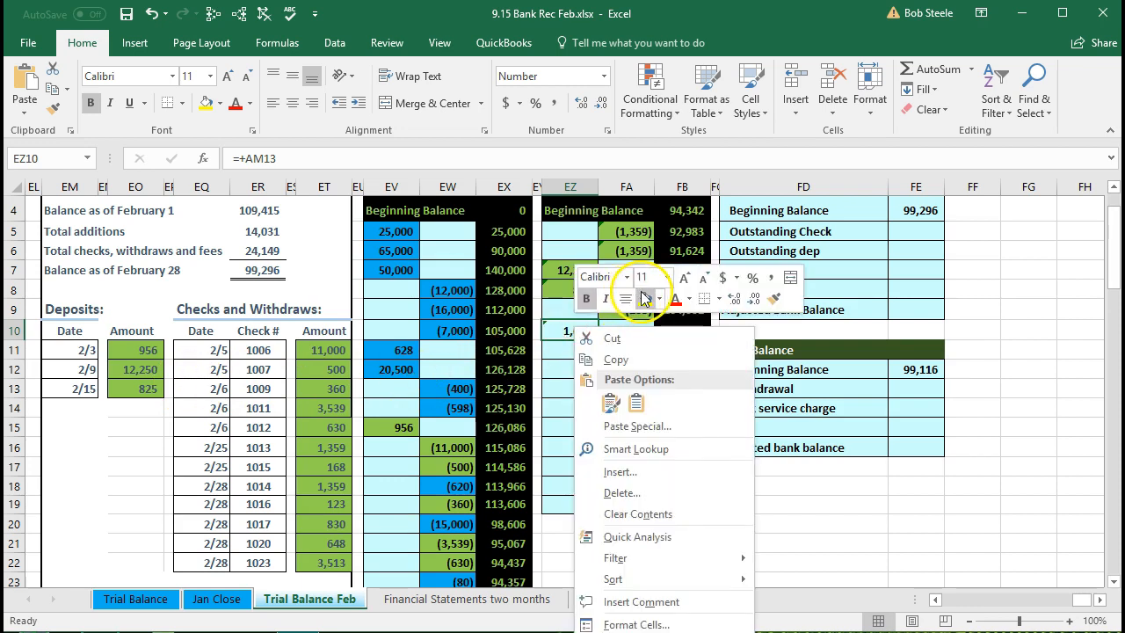
{"action": "left_click", "coordinate": [644, 299]}
Step: Fill the unmatched 154, 614, 180, 365 and 629 checks in the February checking credit column with yellow
{"action": "left_click_drag", "start_coordinate": [620, 395], "coordinate": [620, 409]}
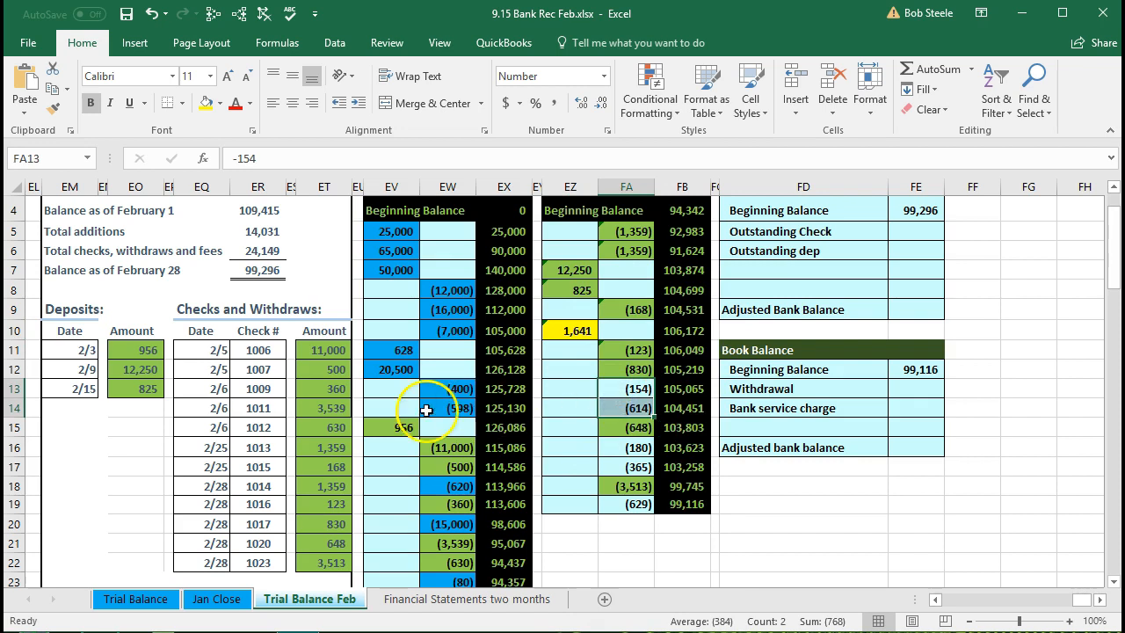
{"action": "right_click", "coordinate": [619, 397]}
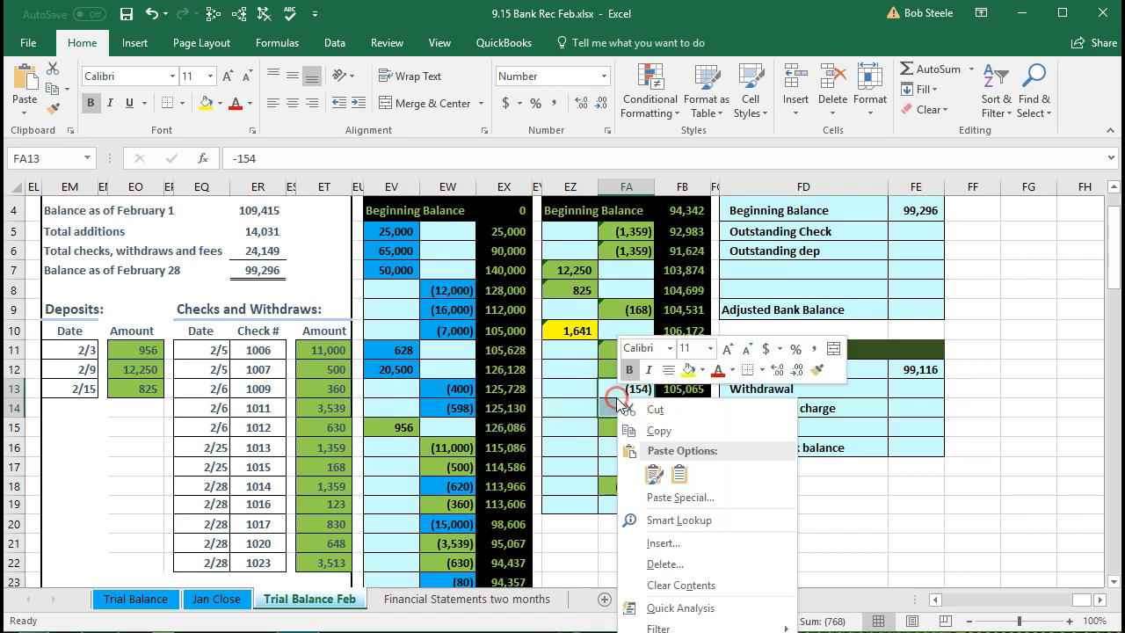
{"action": "left_click", "coordinate": [688, 369]}
{"action": "left_click", "coordinate": [631, 445]}
{"action": "left_click_drag", "start_coordinate": [631, 445], "coordinate": [633, 462]}
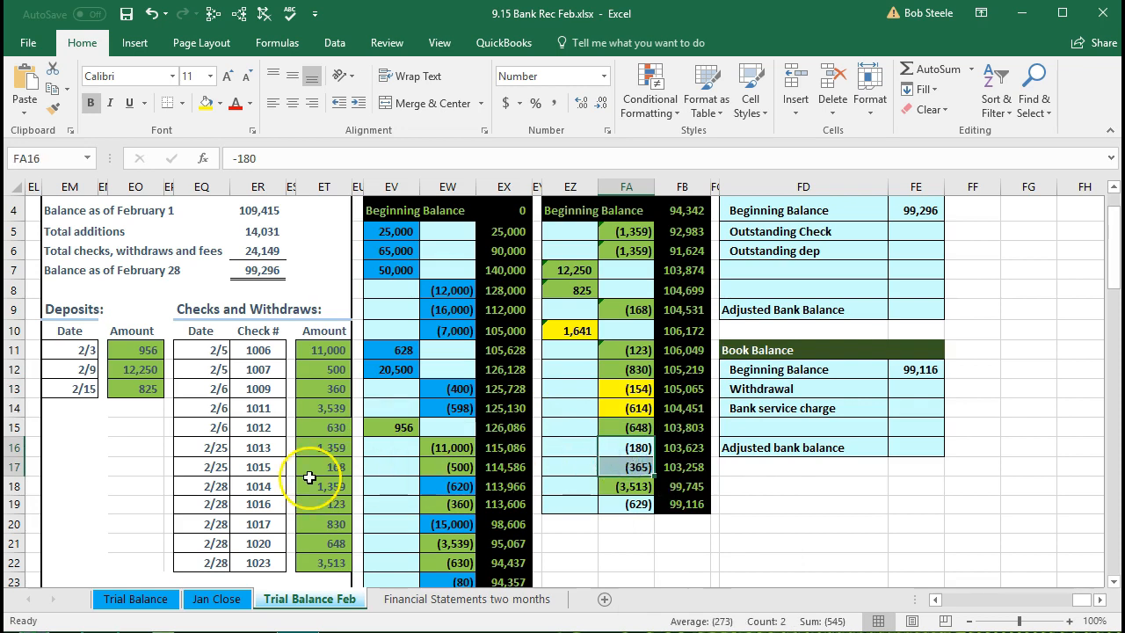
{"action": "right_click", "coordinate": [635, 450]}
{"action": "left_click", "coordinate": [707, 499]}
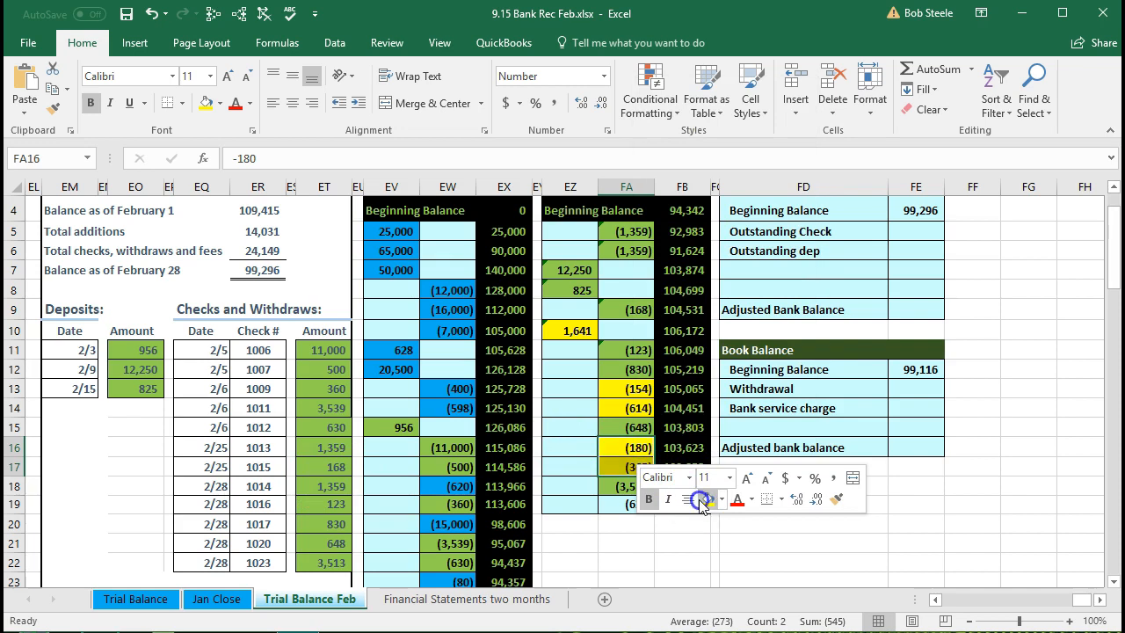
{"action": "left_click", "coordinate": [626, 508]}
{"action": "right_click", "coordinate": [622, 508]}
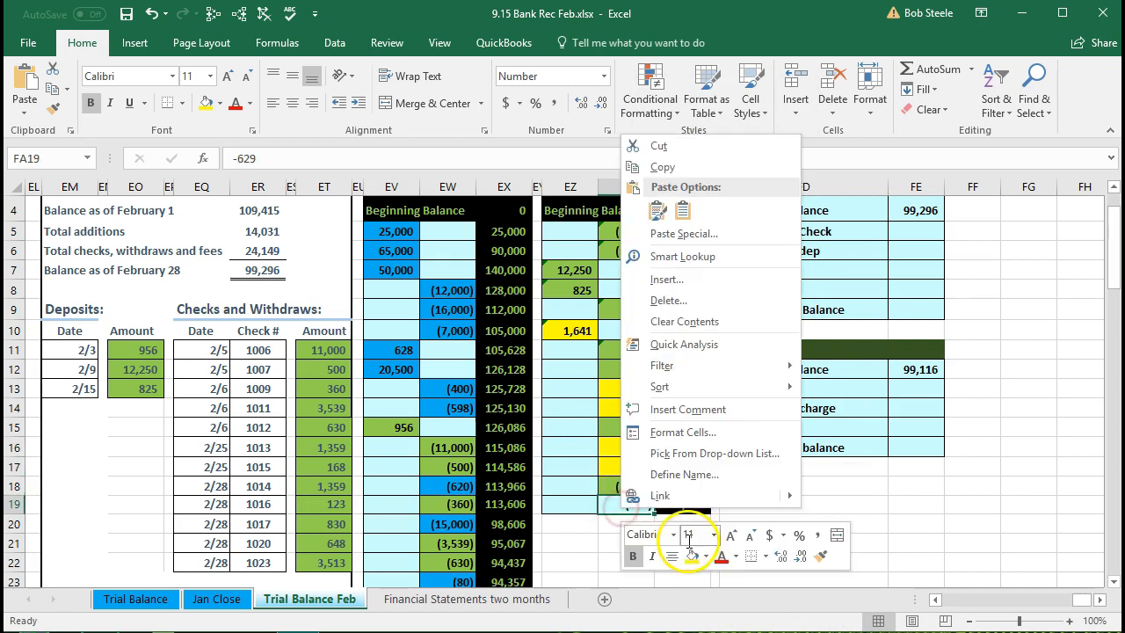
{"action": "left_click", "coordinate": [692, 555]}
Step: Review the bank statement's balance summary and yellow charges against the February checking ending balance and the book balance section
{"action": "left_click", "coordinate": [242, 523]}
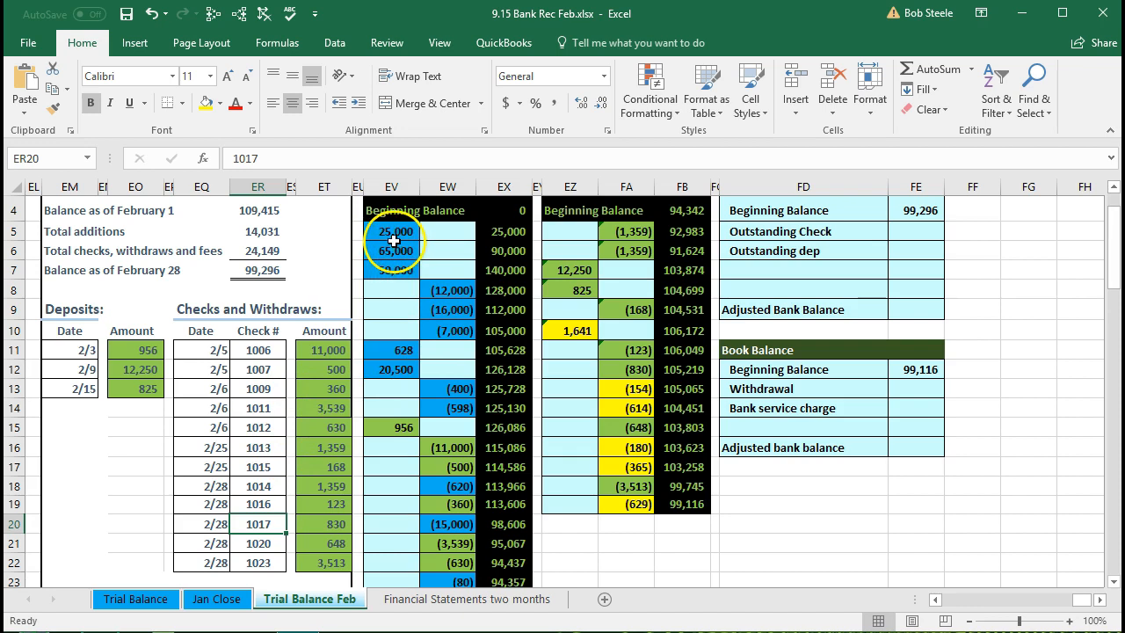
{"action": "left_click", "coordinate": [262, 211]}
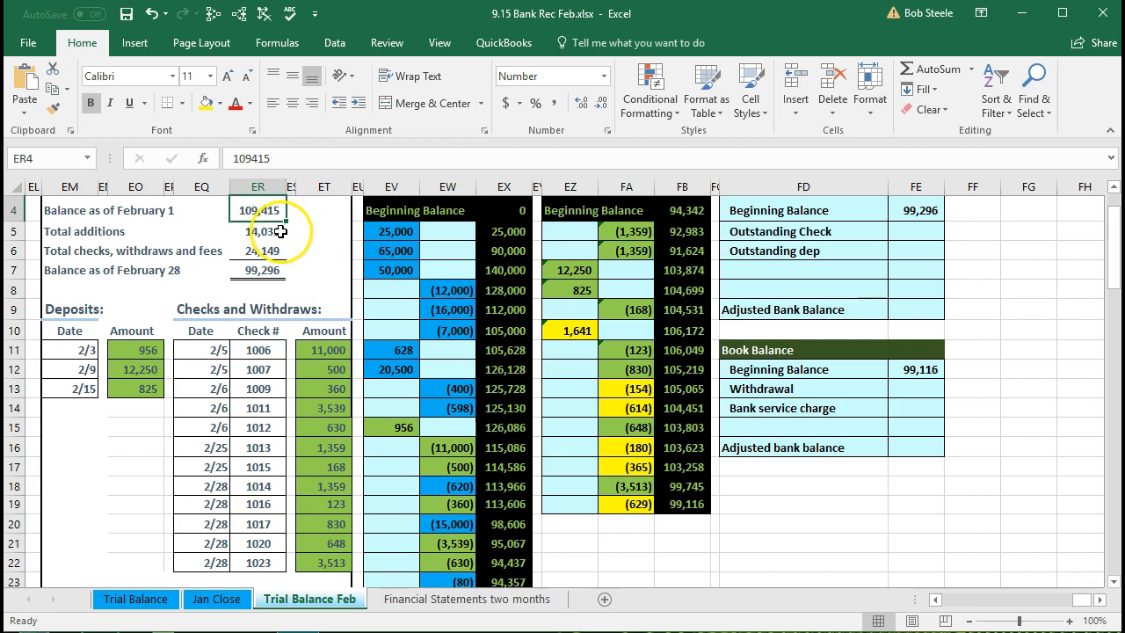
{"action": "left_click", "coordinate": [280, 231]}
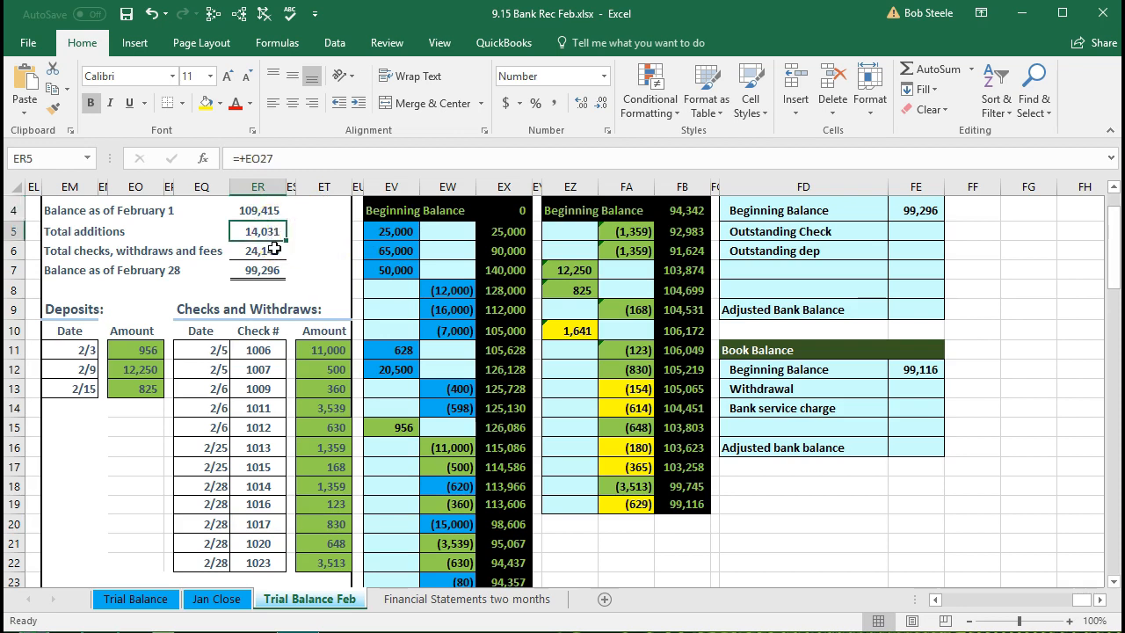
{"action": "left_click", "coordinate": [271, 250]}
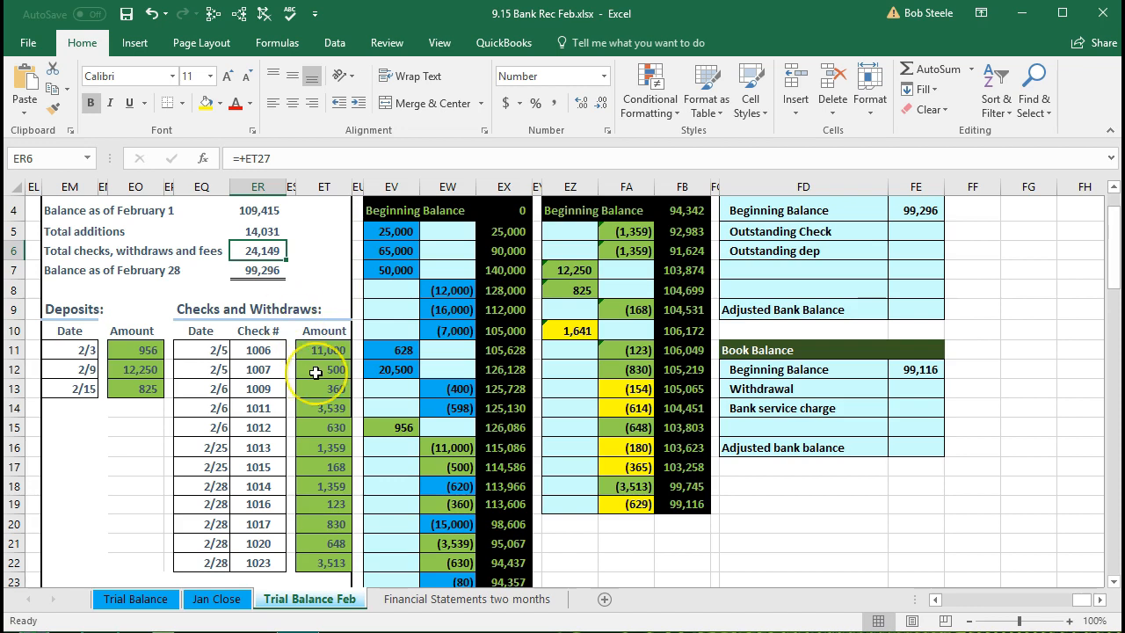
{"action": "scroll", "coordinate": [315, 372], "scroll_direction": "down", "scroll_amount": 2}
{"action": "left_click_drag", "start_coordinate": [323, 477], "coordinate": [321, 493]}
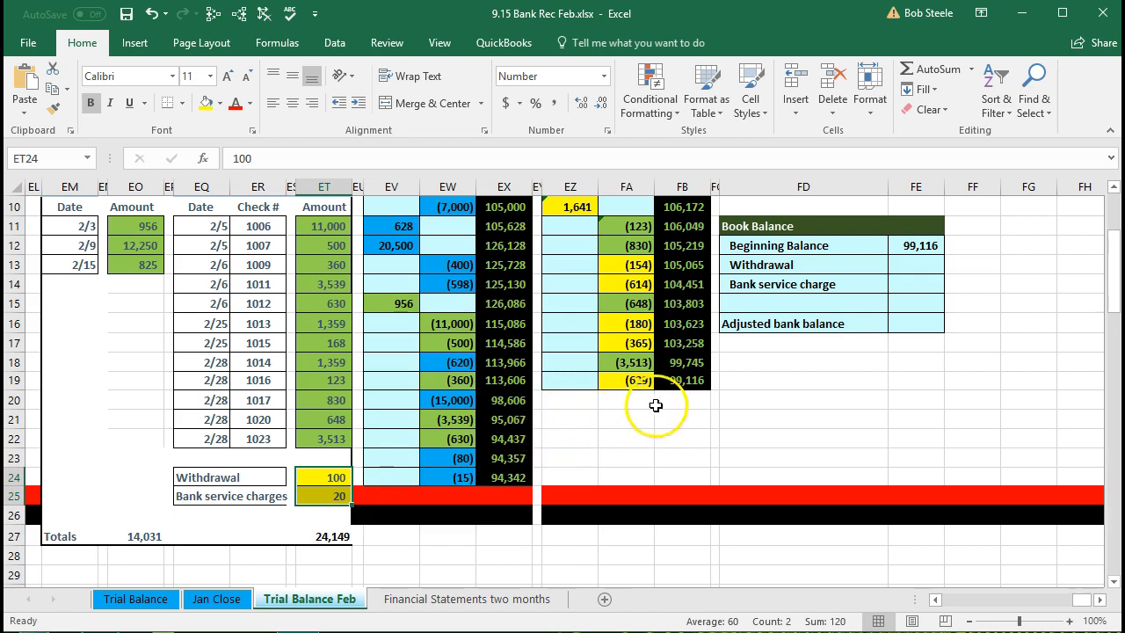
{"action": "left_click", "coordinate": [801, 286]}
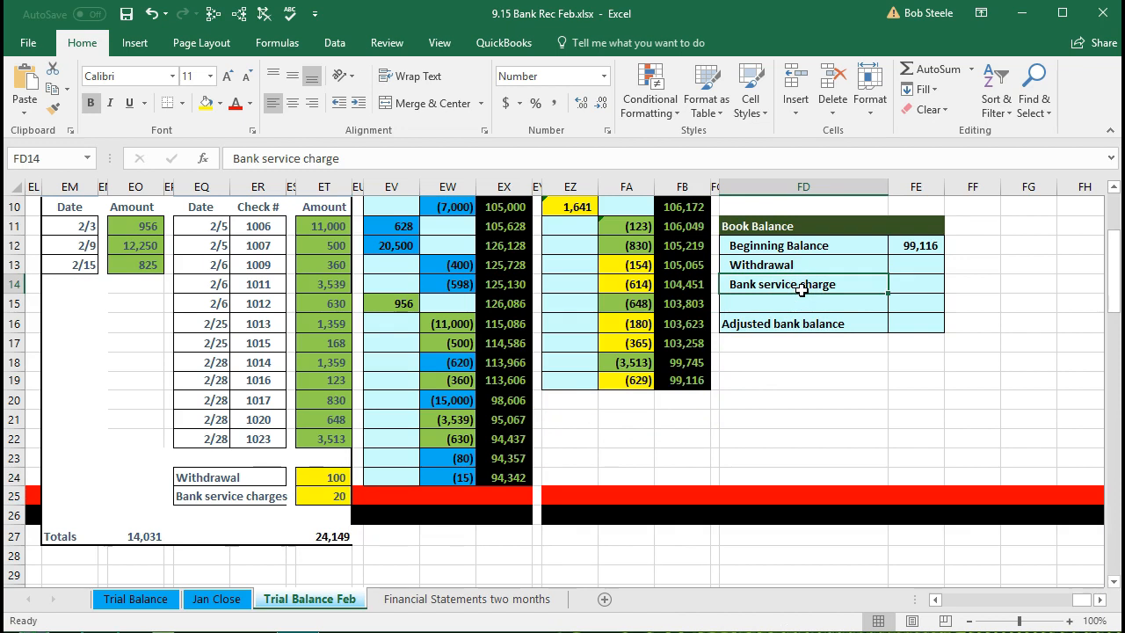
{"action": "left_click", "coordinate": [696, 384]}
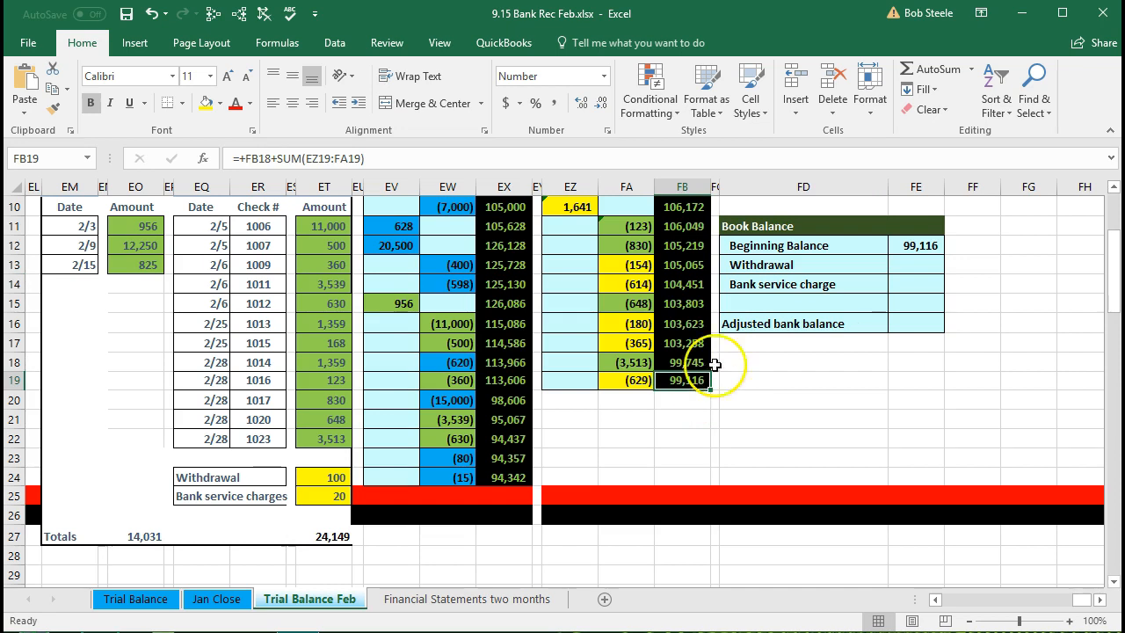
{"action": "left_click", "coordinate": [916, 245]}
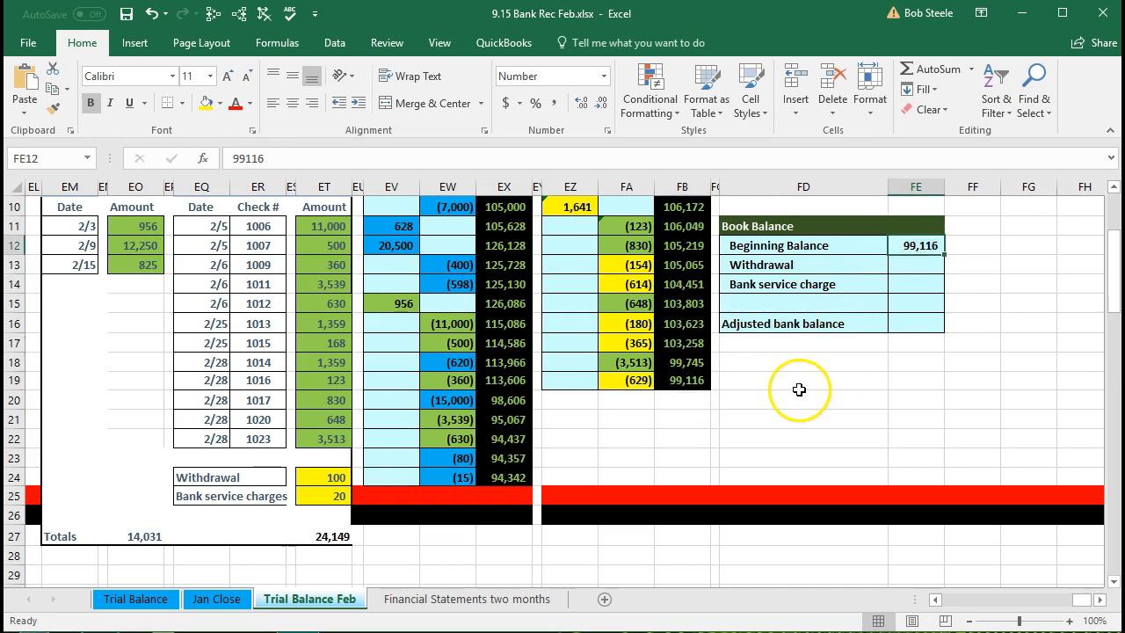
Step: Enter -100 for the withdrawal and -20 for the bank service charge in the book balance section
{"action": "left_click", "coordinate": [905, 264]}
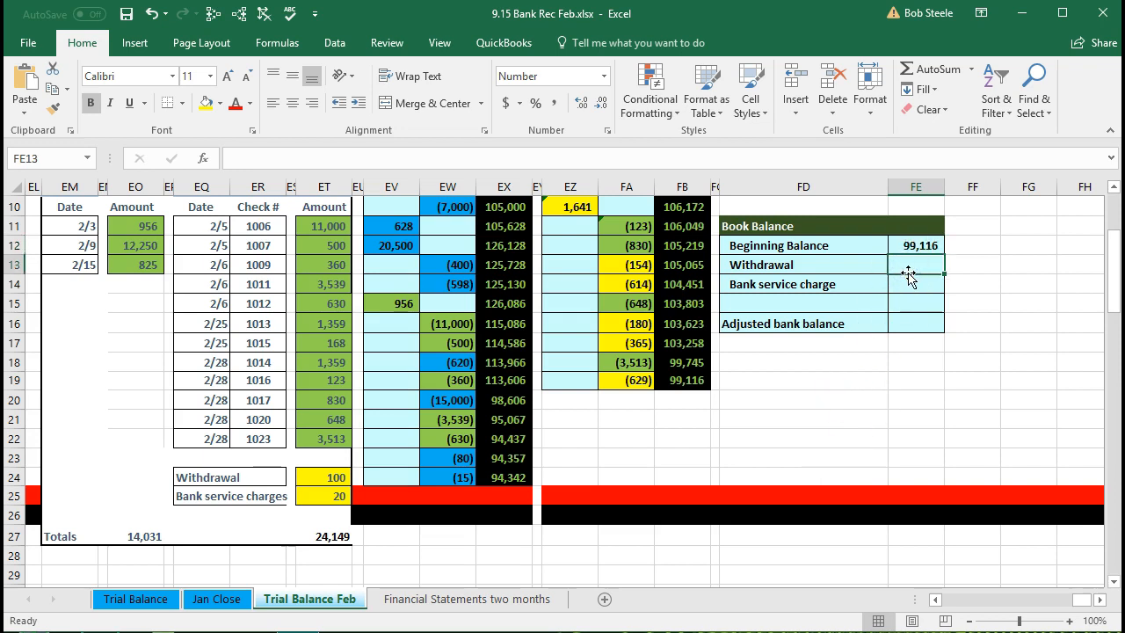
{"action": "type", "text": "-"}
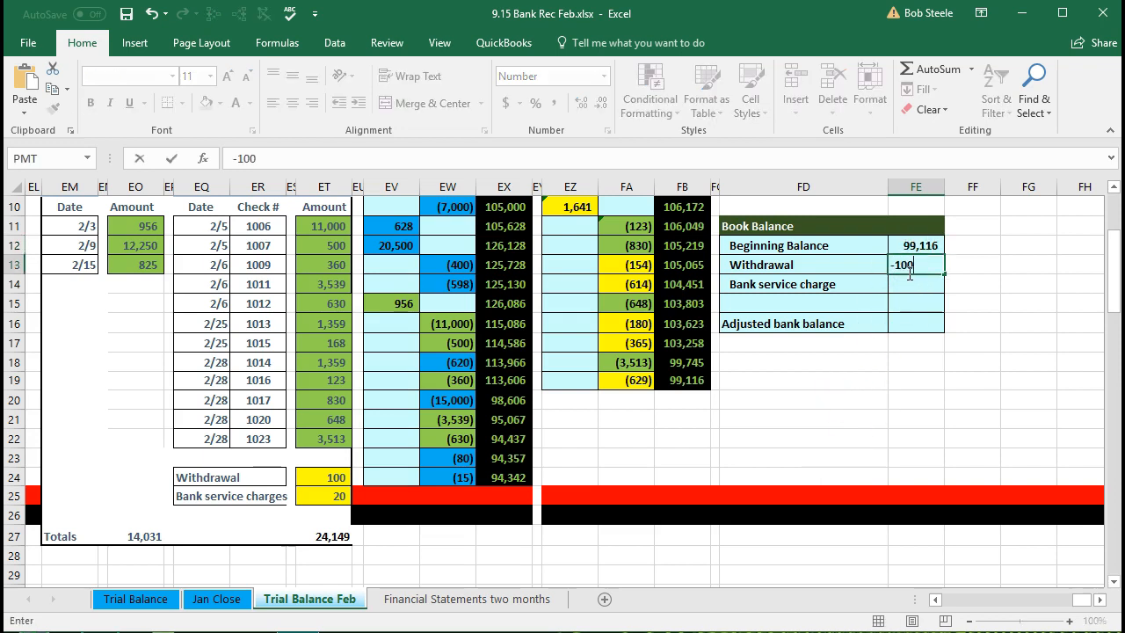
{"action": "type", "text": "100"}
{"action": "key", "text": "Return"}
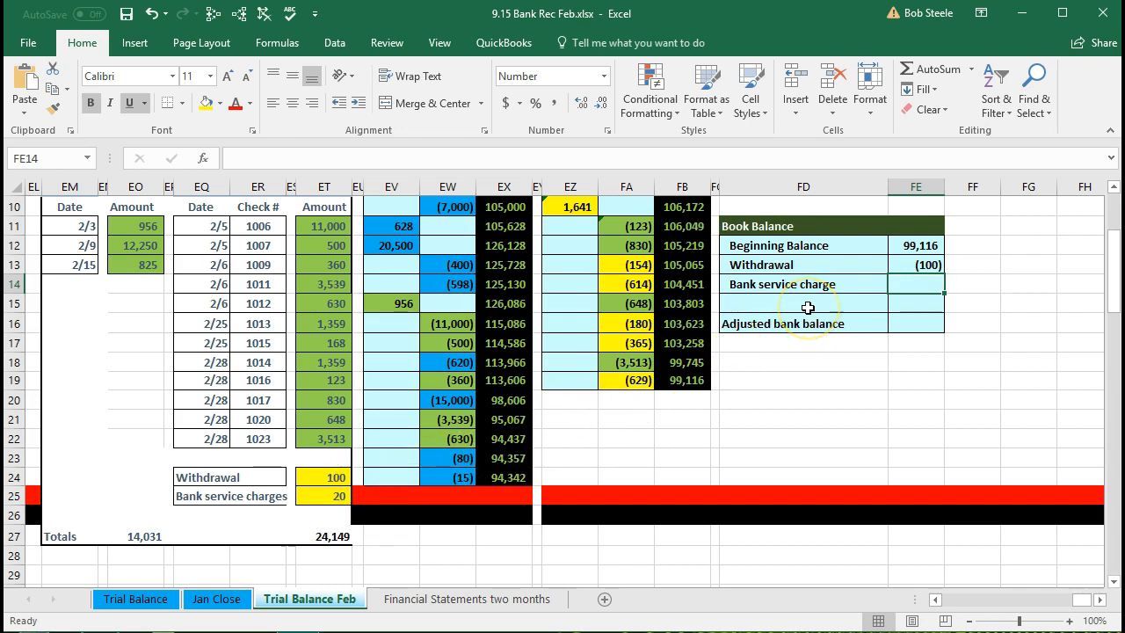
{"action": "type", "text": "-20"}
{"action": "key", "text": "Return"}
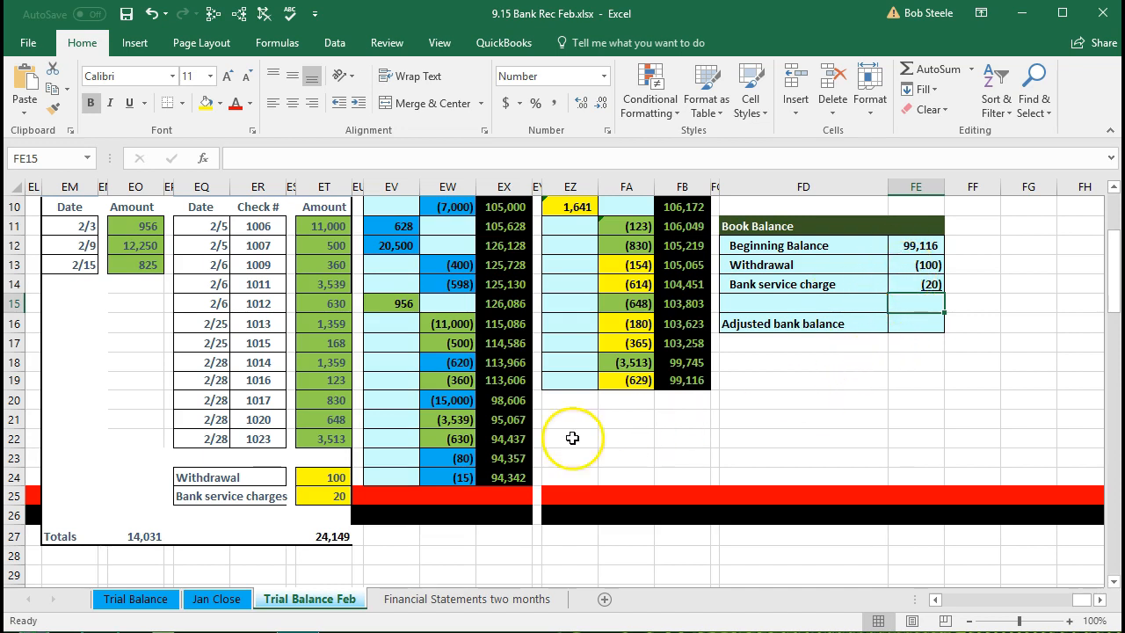
Step: Recolor the withdrawal and bank service charges amounts on the bank statement light green
{"action": "left_click_drag", "start_coordinate": [321, 478], "coordinate": [317, 490]}
{"action": "right_click", "coordinate": [318, 491]}
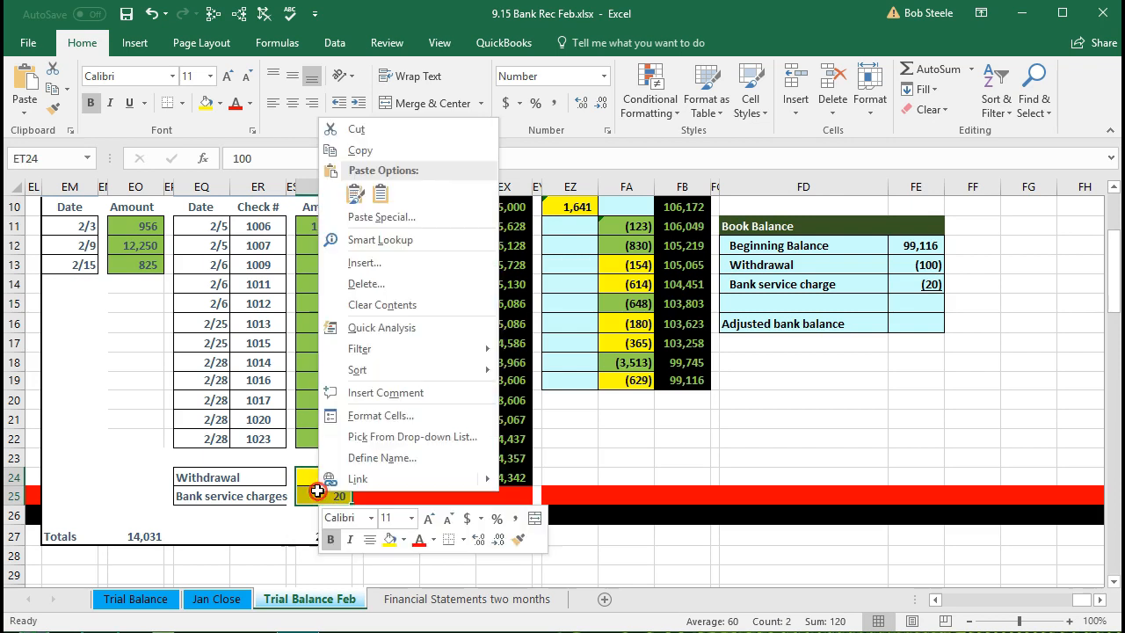
{"action": "left_click", "coordinate": [403, 541]}
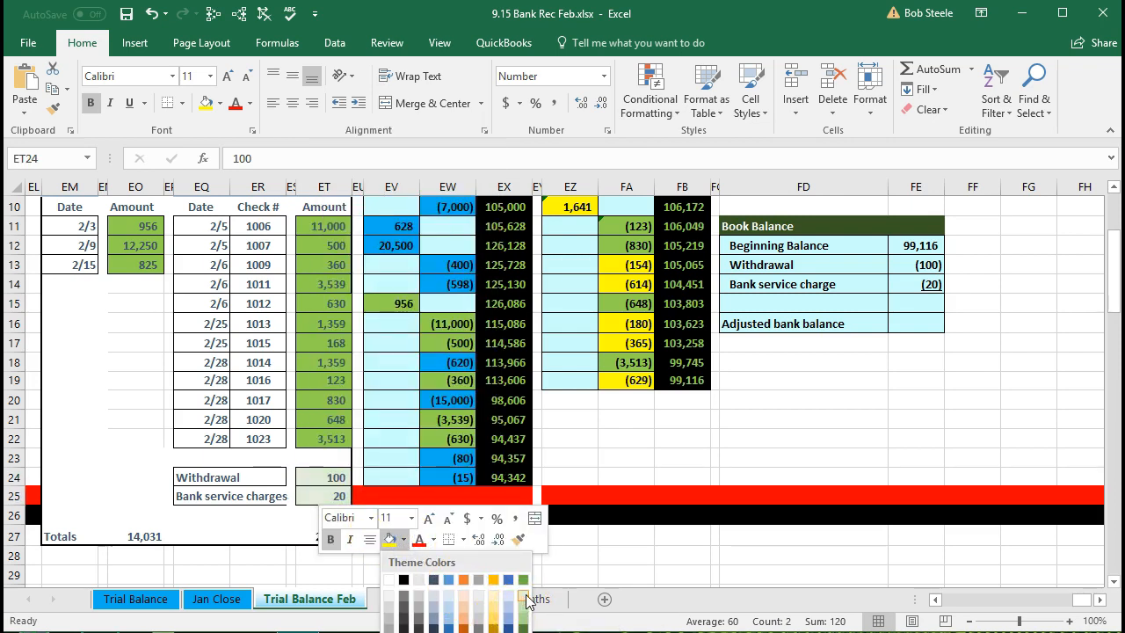
{"action": "left_click", "coordinate": [523, 591]}
Step: Enter 1641 as the outstanding deposit in the bank balance section of the reconciliation
{"action": "left_click", "coordinate": [634, 393]}
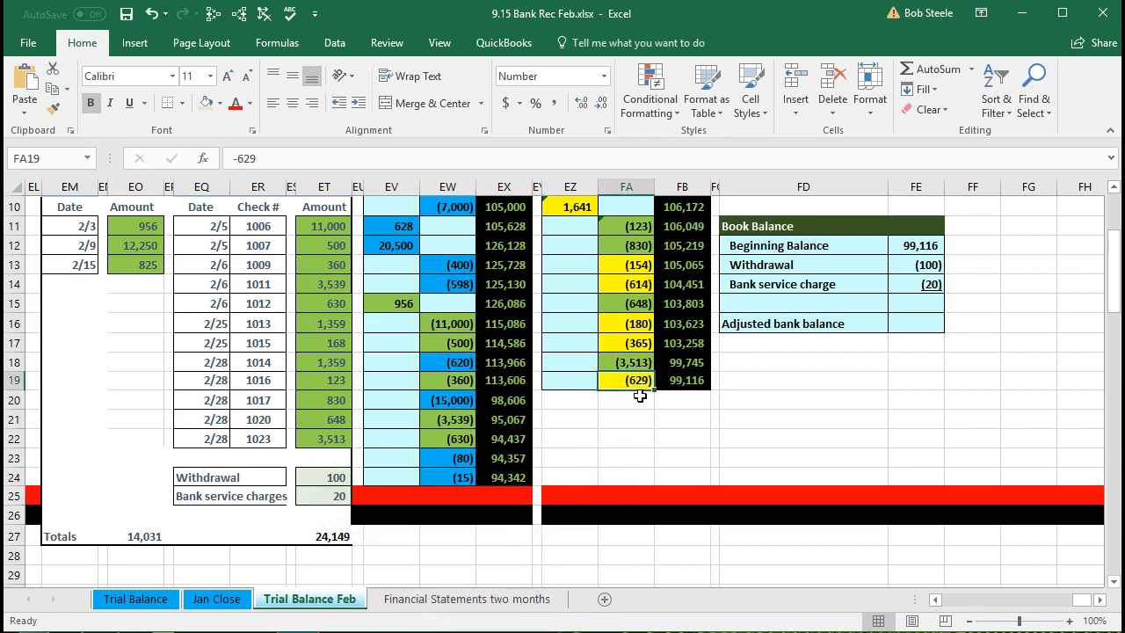
{"action": "scroll", "coordinate": [640, 397], "scroll_direction": "up", "scroll_amount": 2}
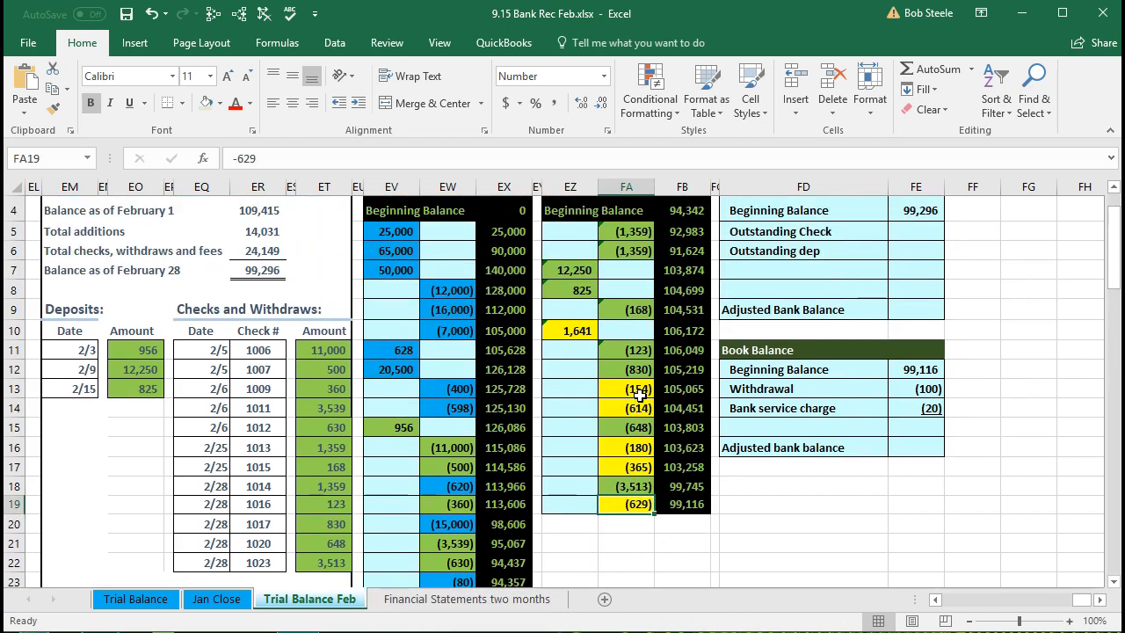
{"action": "left_click", "coordinate": [573, 332]}
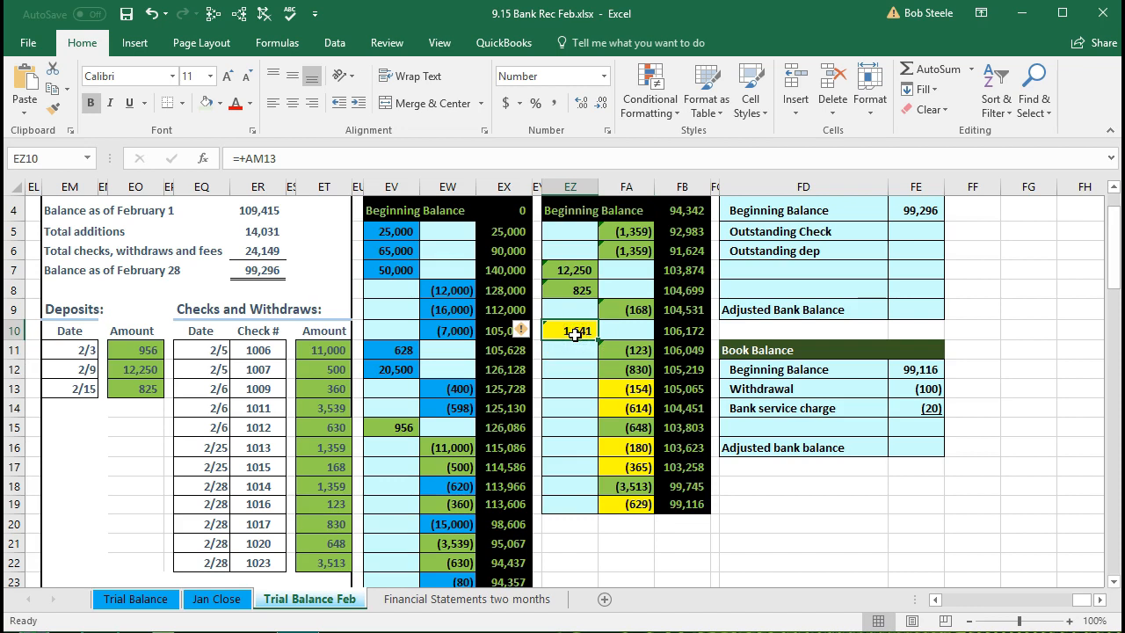
{"action": "left_click", "coordinate": [133, 429]}
{"action": "scroll", "coordinate": [155, 390], "scroll_direction": "up", "scroll_amount": 1}
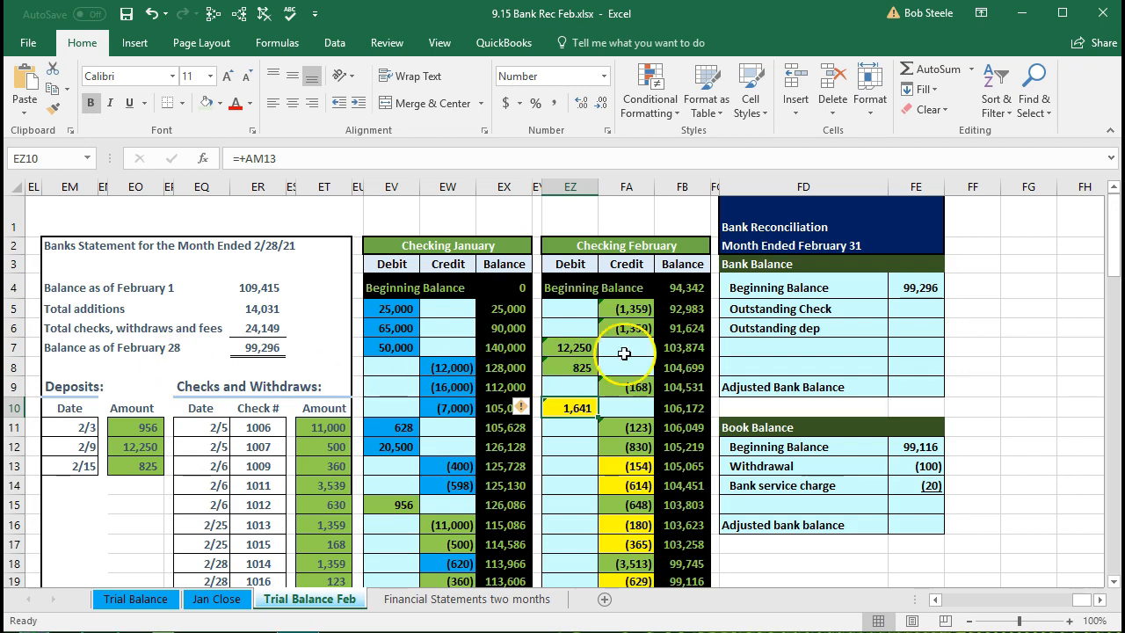
{"action": "left_click", "coordinate": [904, 328]}
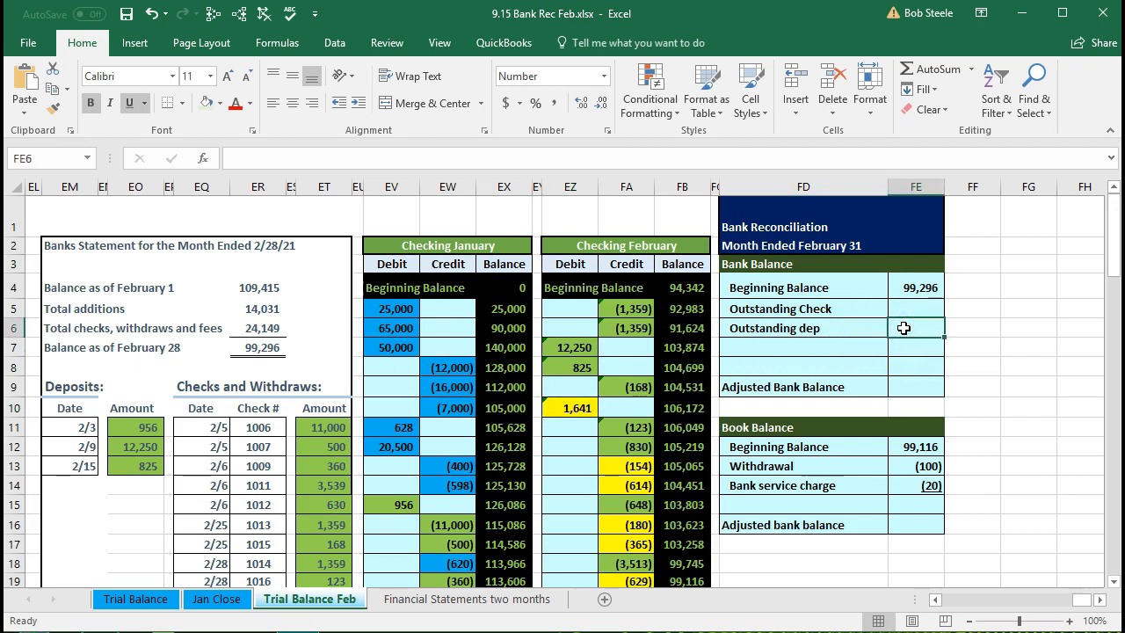
{"action": "left_click", "coordinate": [923, 287]}
{"action": "type", "text": "1641"}
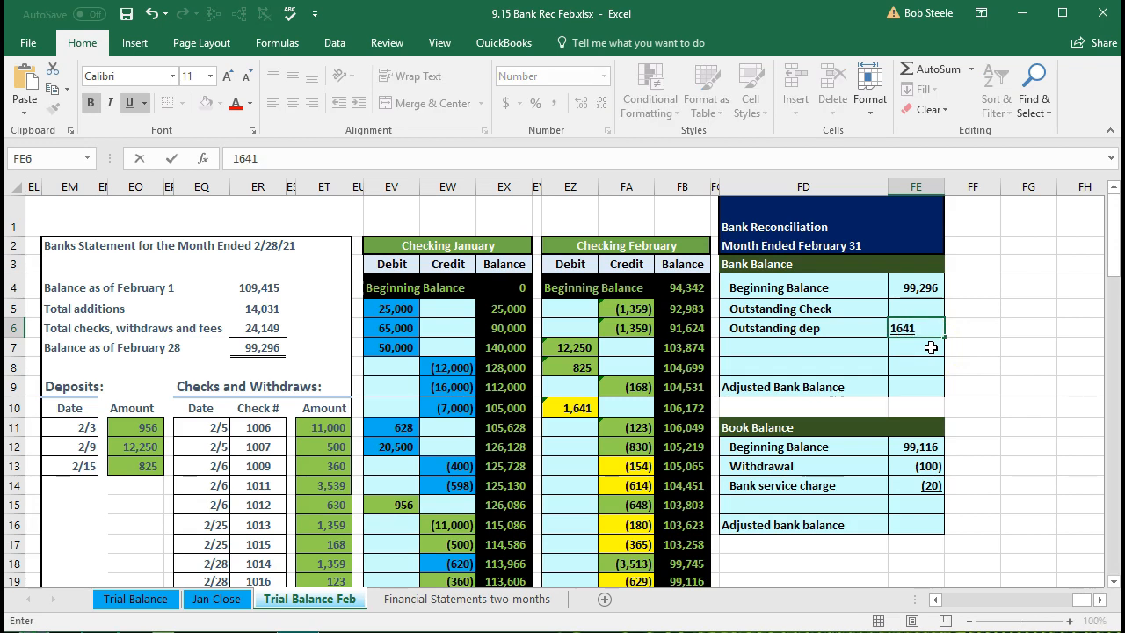
{"action": "key", "text": "Return"}
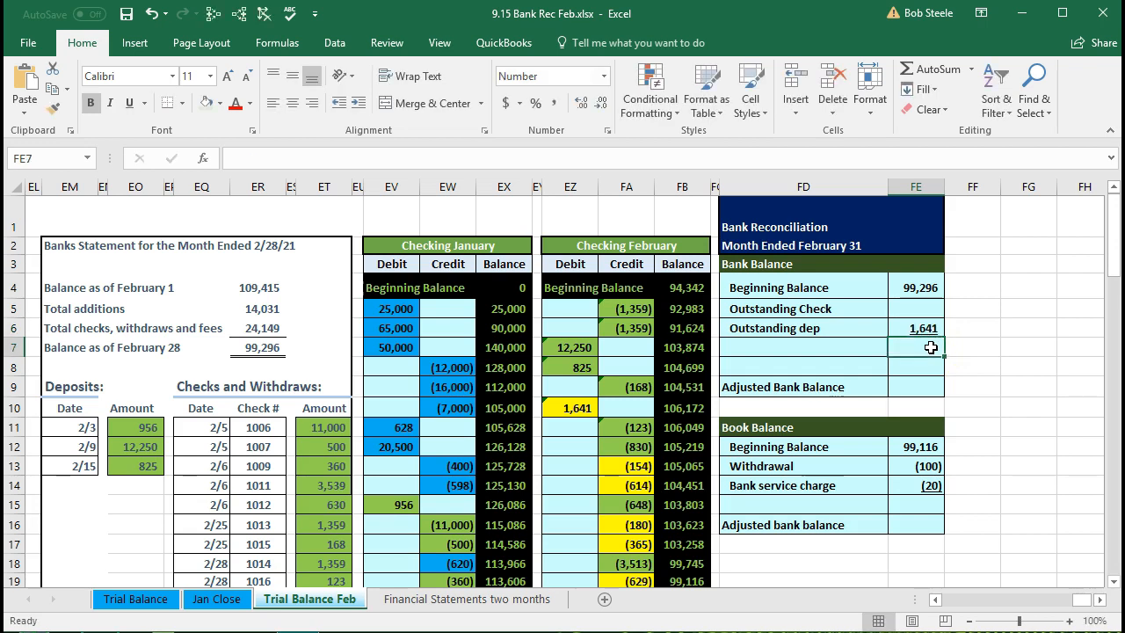
Step: Recolor the 1,641 deposit in the February checking debit column light green
{"action": "right_click", "coordinate": [579, 408]}
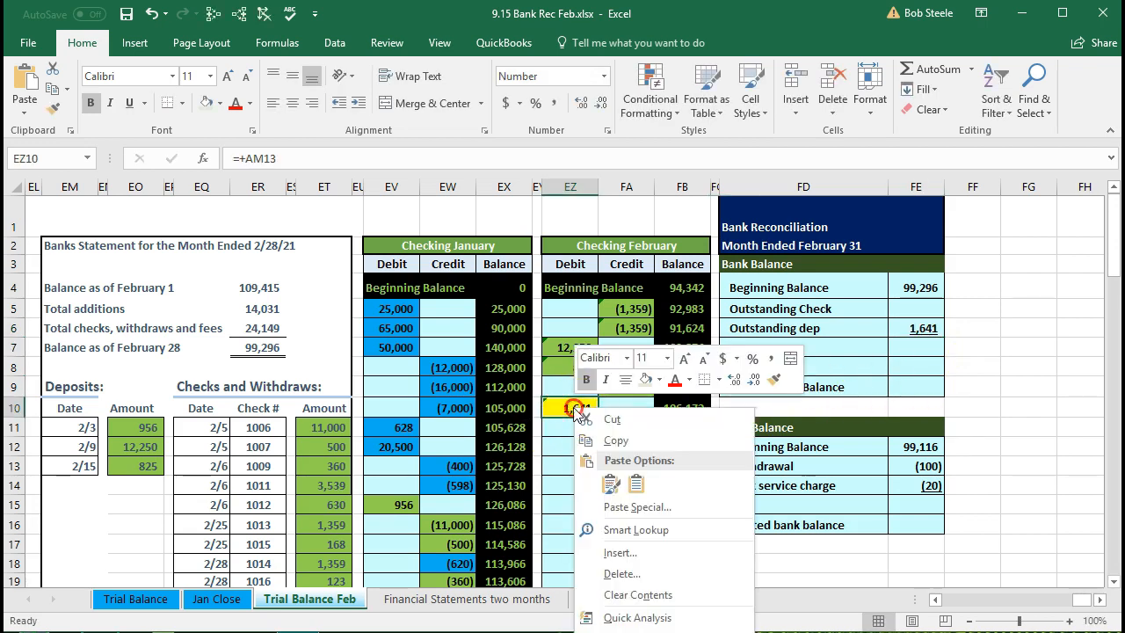
{"action": "left_click", "coordinate": [660, 381]}
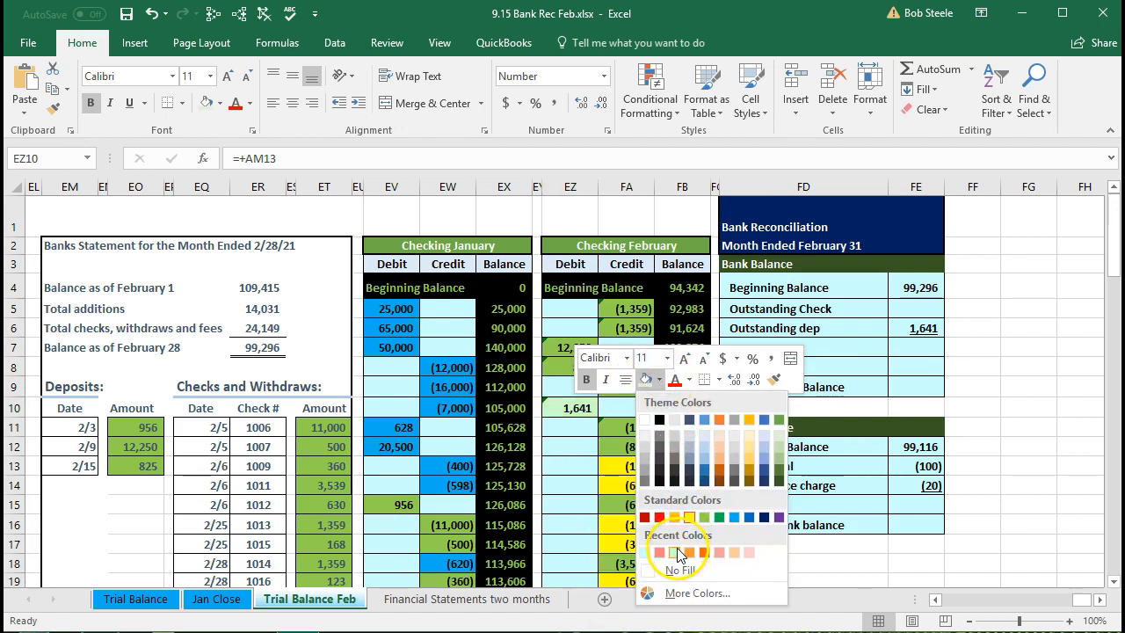
{"action": "left_click", "coordinate": [674, 552]}
{"action": "left_click", "coordinate": [571, 488]}
Step: Review the yellow outstanding check amounts in the February checking credit column
{"action": "scroll", "coordinate": [570, 489], "scroll_direction": "down", "scroll_amount": 1}
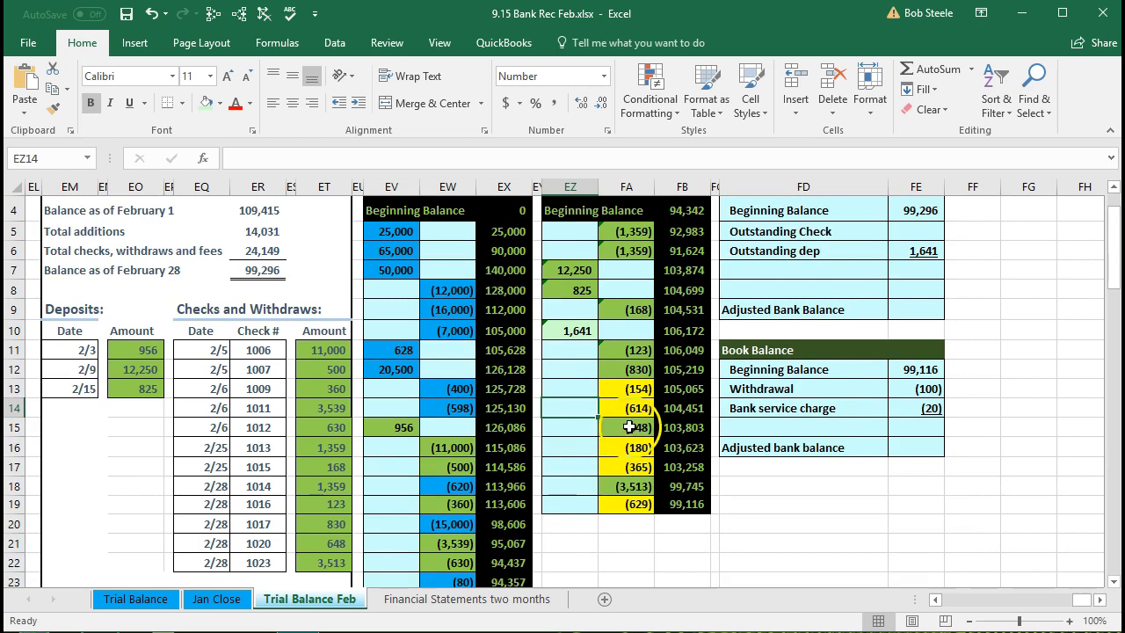
{"action": "left_click", "coordinate": [621, 393]}
{"action": "left_click", "coordinate": [626, 448]}
{"action": "left_click", "coordinate": [633, 506]}
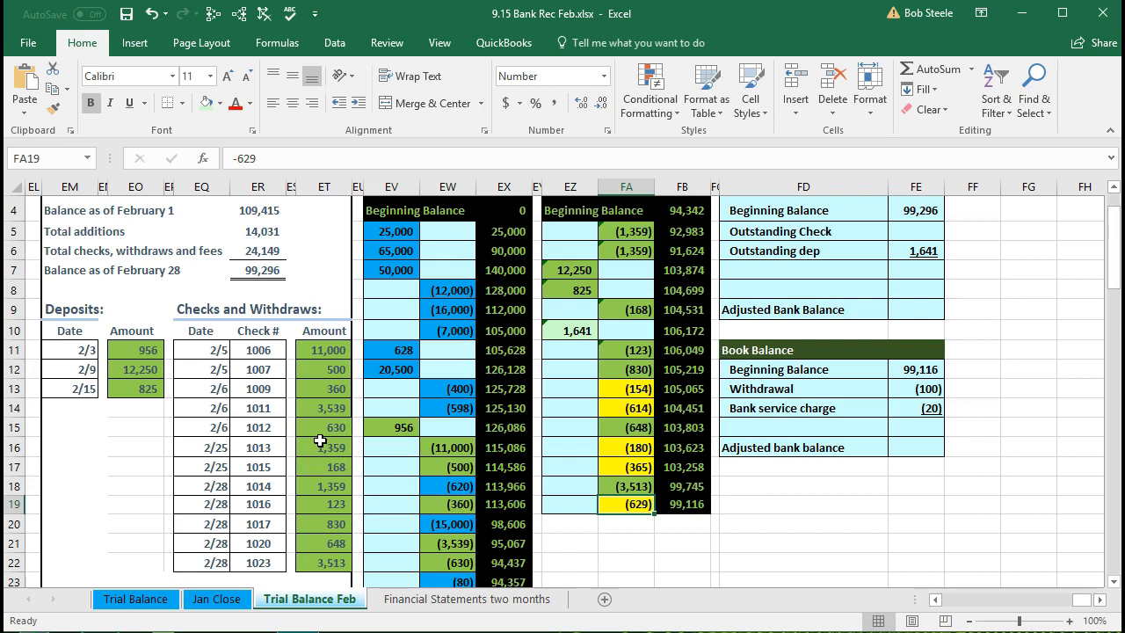
Step: Select the five yellow outstanding check amounts in the February checking credit column together to check their combined total
{"action": "left_click", "coordinate": [617, 392]}
{"action": "left_click_drag", "start_coordinate": [617, 392], "coordinate": [613, 457]}
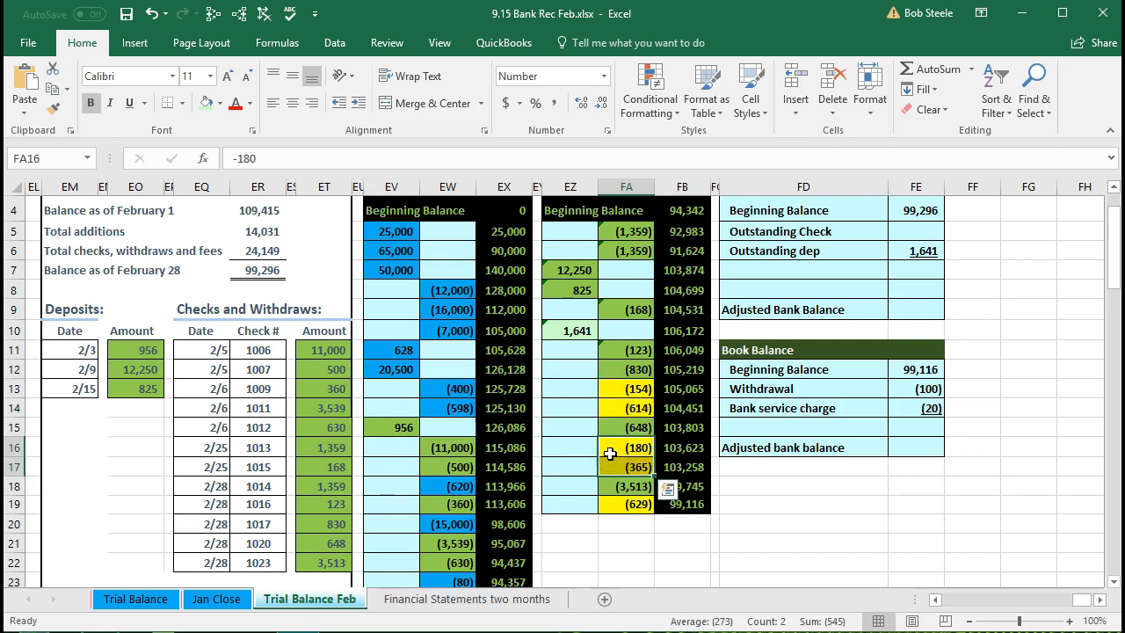
{"action": "left_click", "coordinate": [920, 211]}
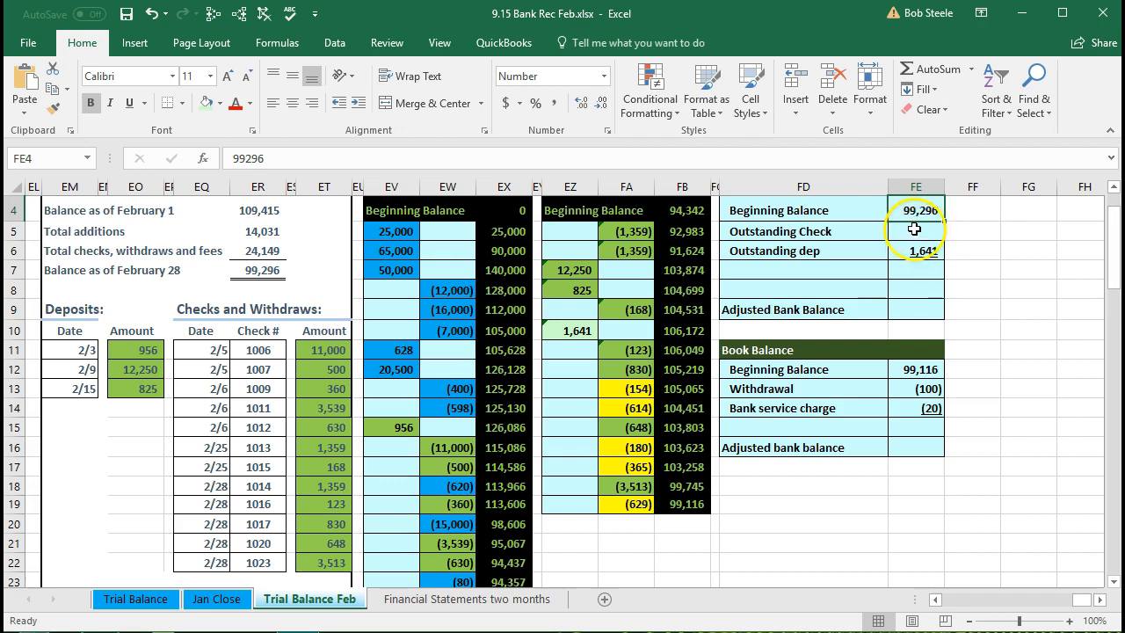
{"action": "left_click", "coordinate": [915, 230]}
{"action": "scroll", "coordinate": [892, 313], "scroll_direction": "up", "scroll_amount": 1}
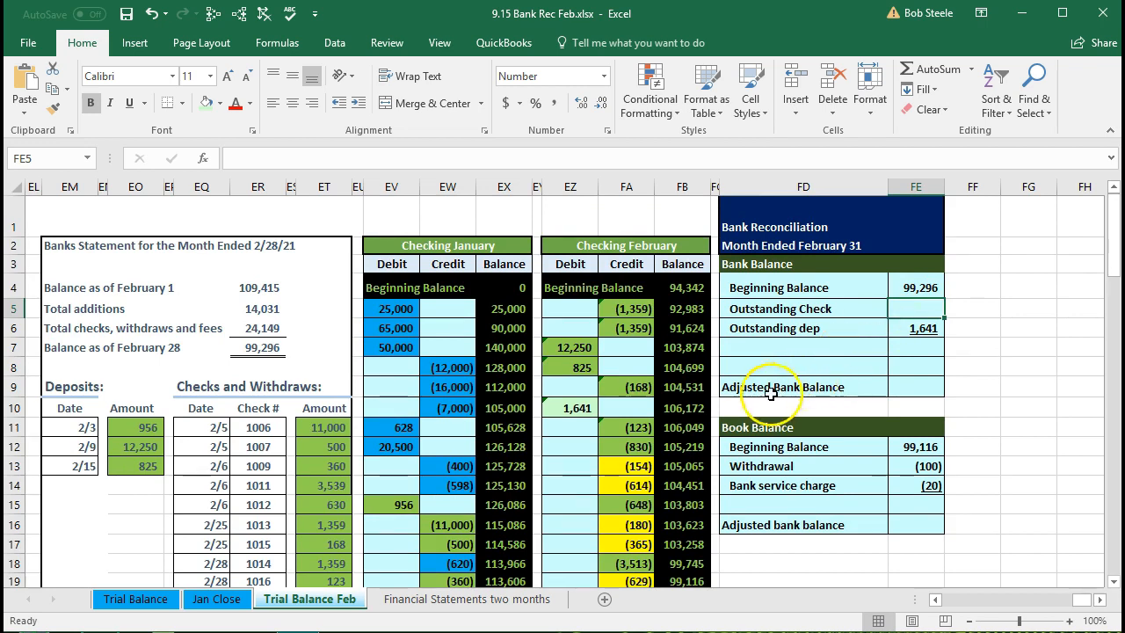
{"action": "left_click_drag", "start_coordinate": [640, 467], "coordinate": [640, 485]}
{"action": "scroll", "coordinate": [634, 475], "scroll_direction": "down", "scroll_amount": 1}
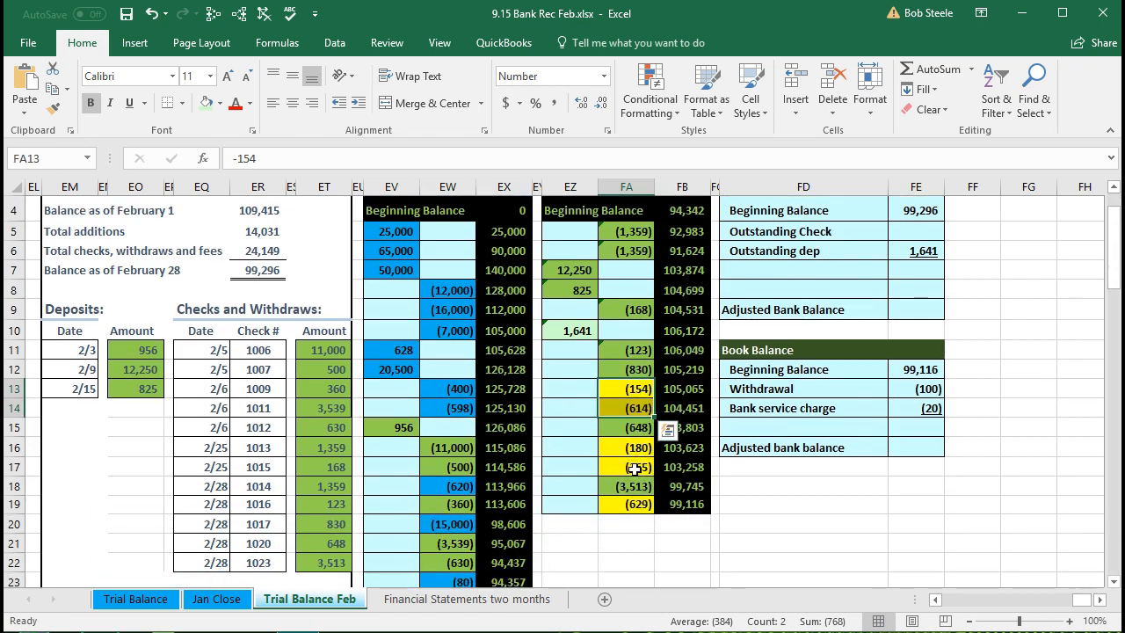
{"action": "left_click_drag", "start_coordinate": [627, 448], "coordinate": [629, 468]}
{"action": "left_click", "coordinate": [622, 500], "text": "ctrl"}
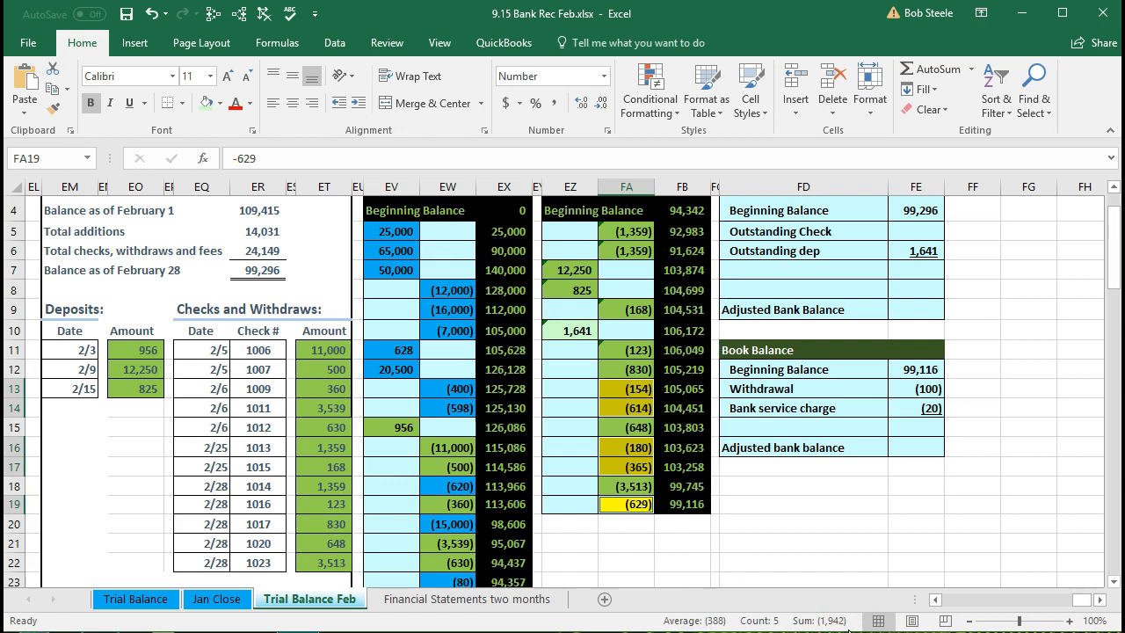
Step: Enter the outstanding checks in the bank balance section with the formula =FA13+FA14+FA16+FA17+FA19
{"action": "left_click", "coordinate": [913, 226]}
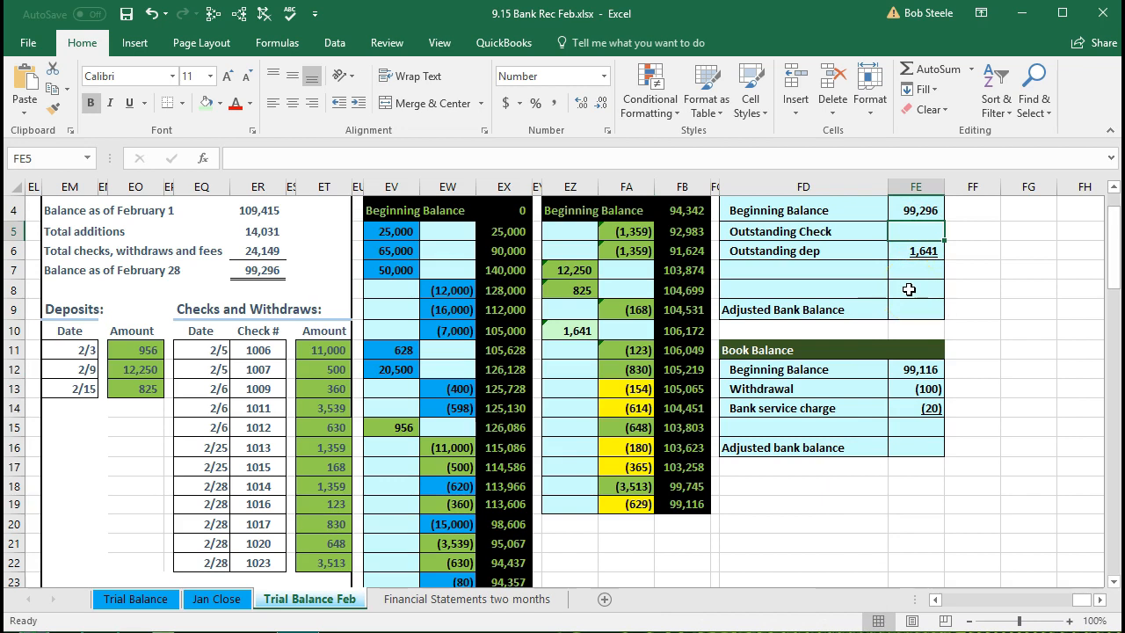
{"action": "type", "text": "="}
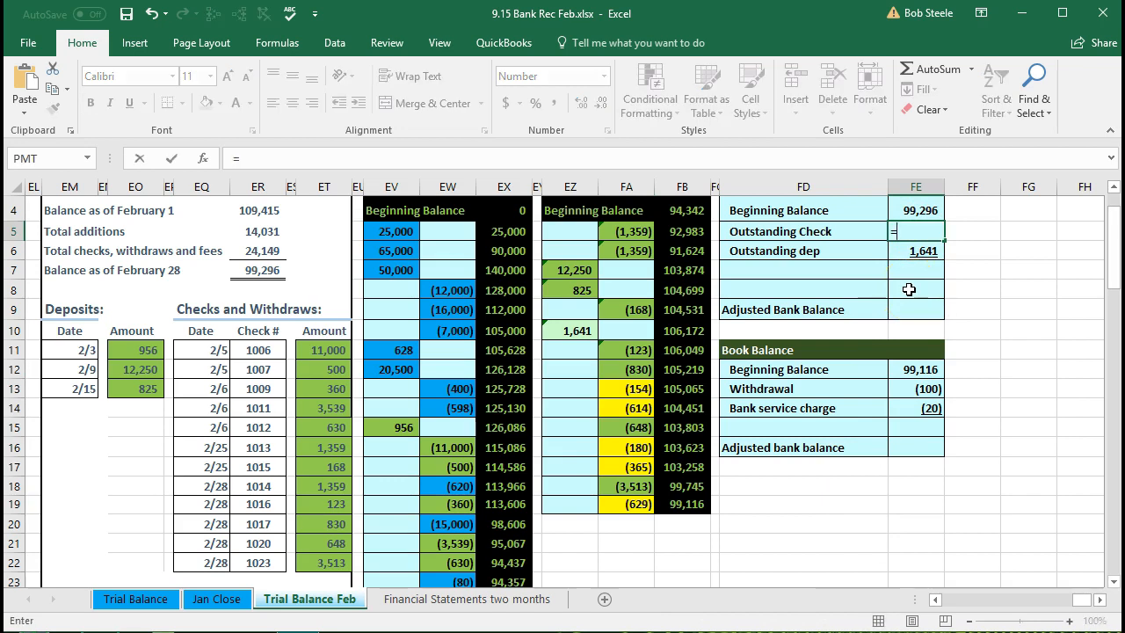
{"action": "left_click", "coordinate": [605, 392]}
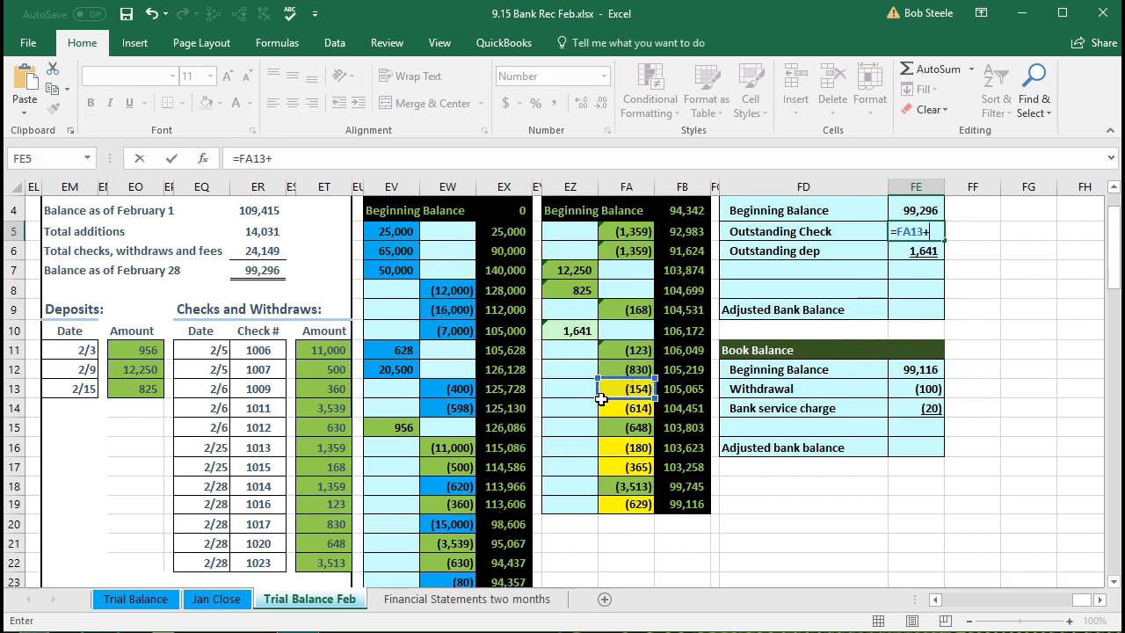
{"action": "type", "text": "+"}
{"action": "left_click", "coordinate": [618, 409]}
{"action": "type", "text": "+"}
{"action": "left_click", "coordinate": [618, 448]}
{"action": "type", "text": "+"}
{"action": "left_click", "coordinate": [620, 464]}
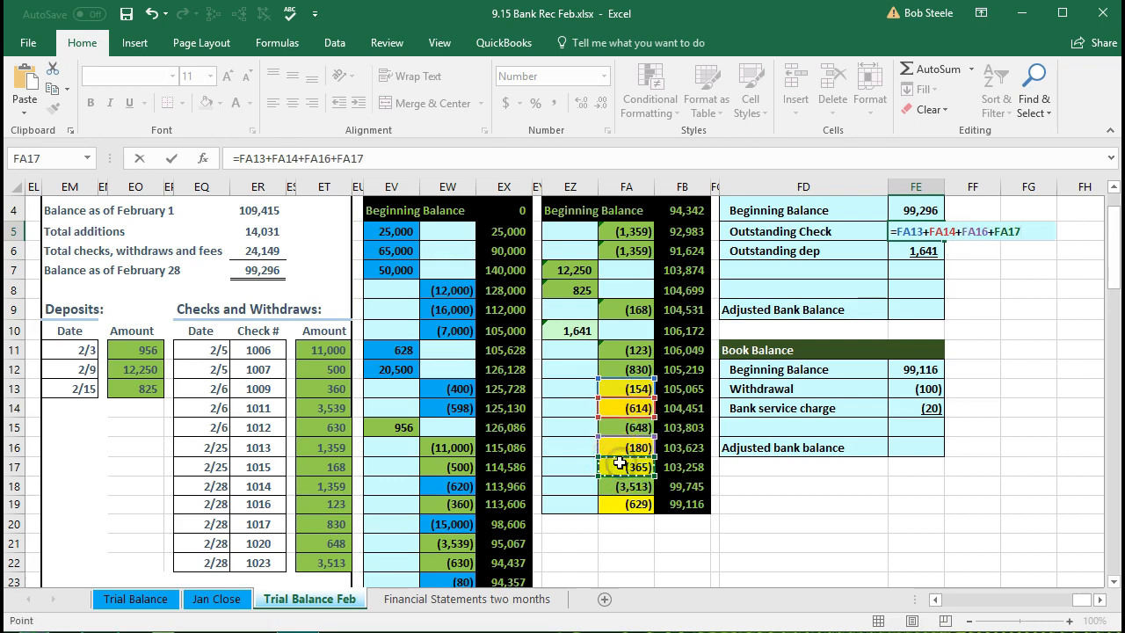
{"action": "type", "text": "+"}
{"action": "left_click", "coordinate": [625, 506]}
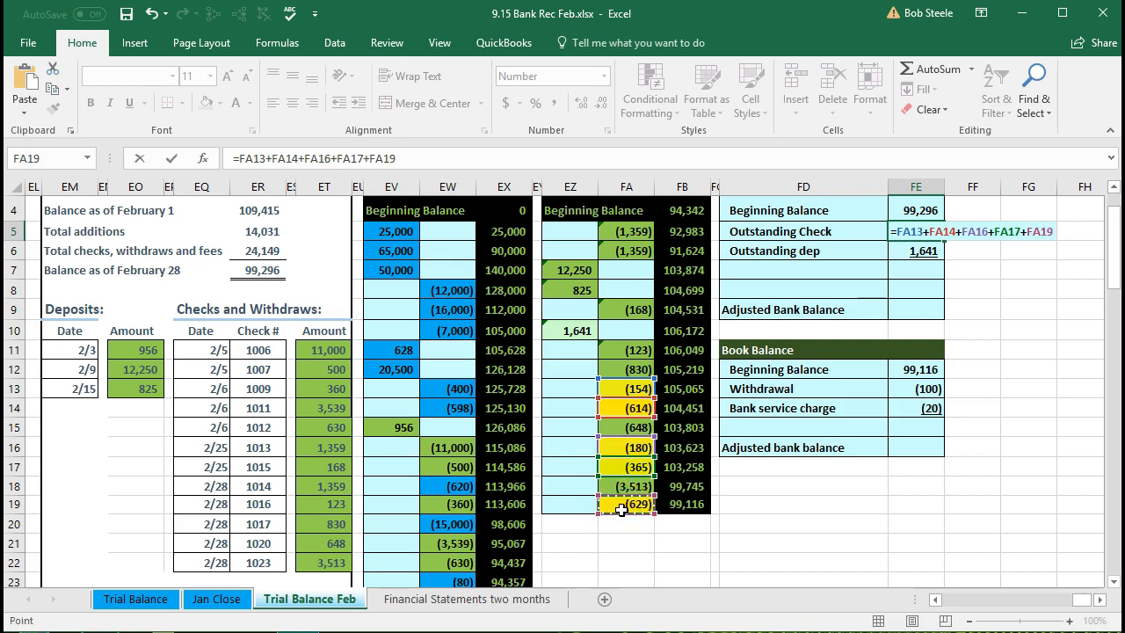
{"action": "key", "text": "Return"}
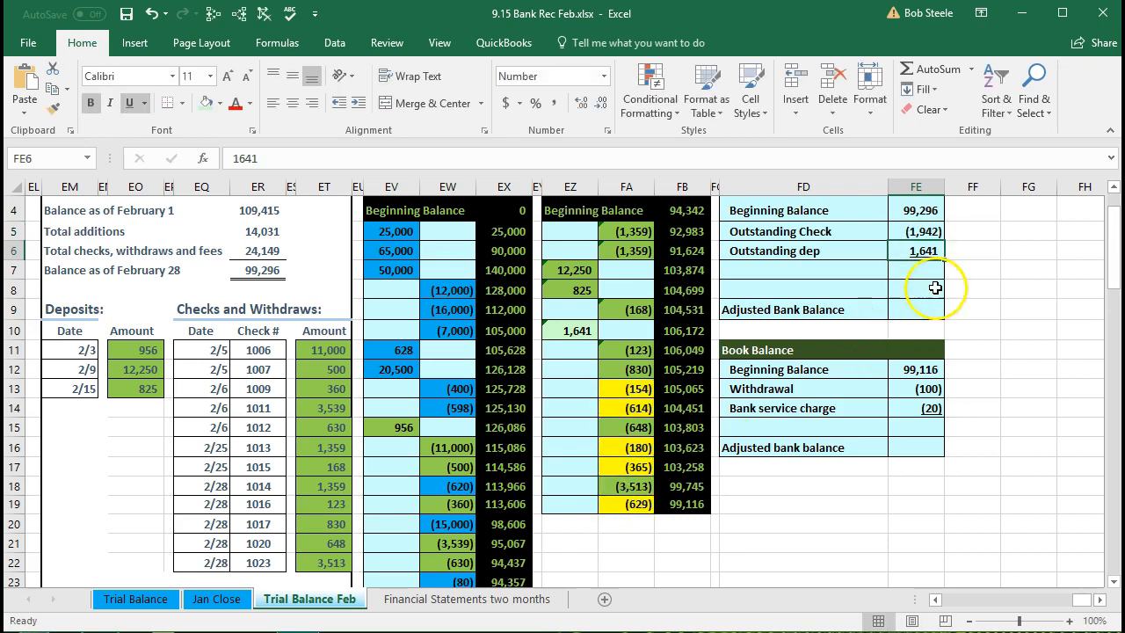
Step: Trace the precedents of the outstanding check formula in FE5, and clear the arrows after checking them
{"action": "left_click", "coordinate": [923, 231]}
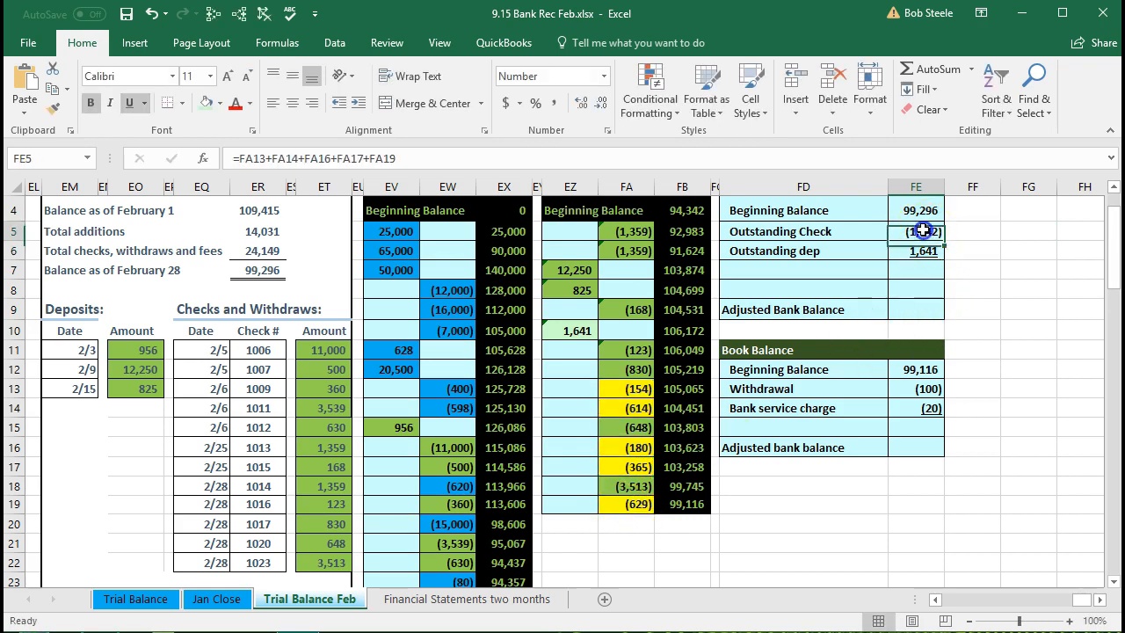
{"action": "left_click", "coordinate": [238, 14]}
{"action": "left_click", "coordinate": [771, 350]}
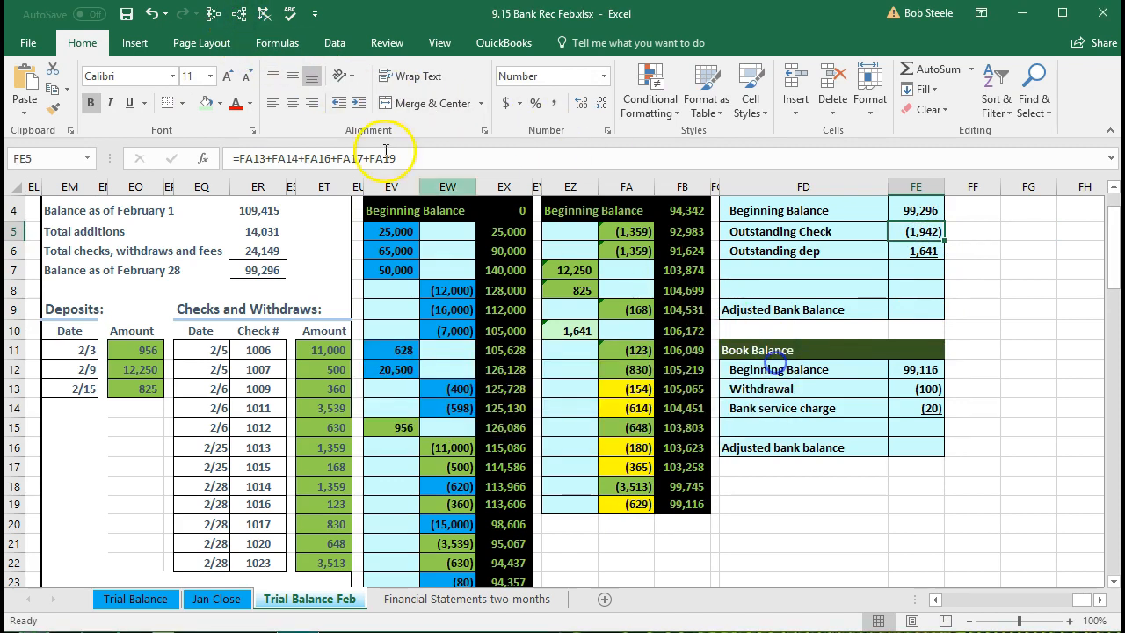
{"action": "left_click", "coordinate": [213, 14]}
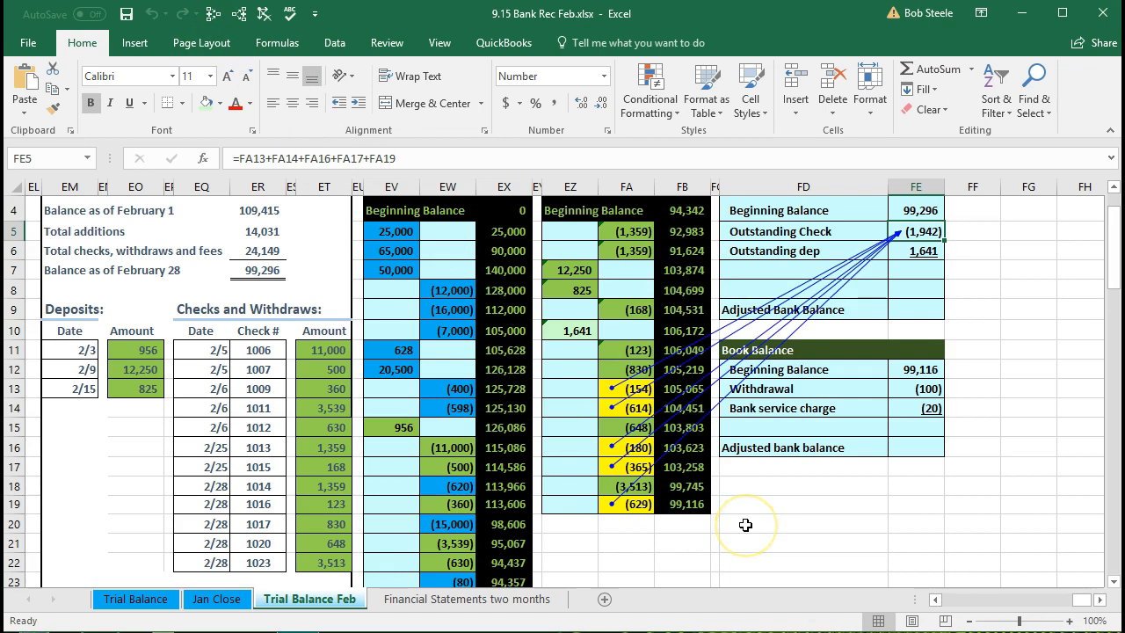
{"action": "left_click", "coordinate": [264, 14]}
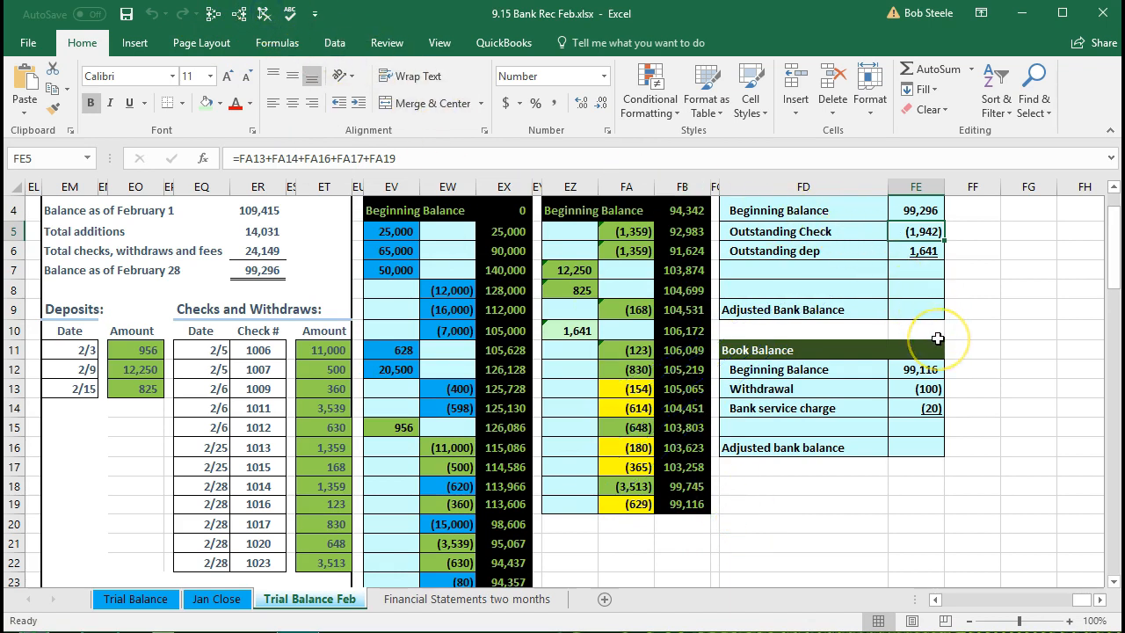
{"action": "left_click", "coordinate": [937, 349]}
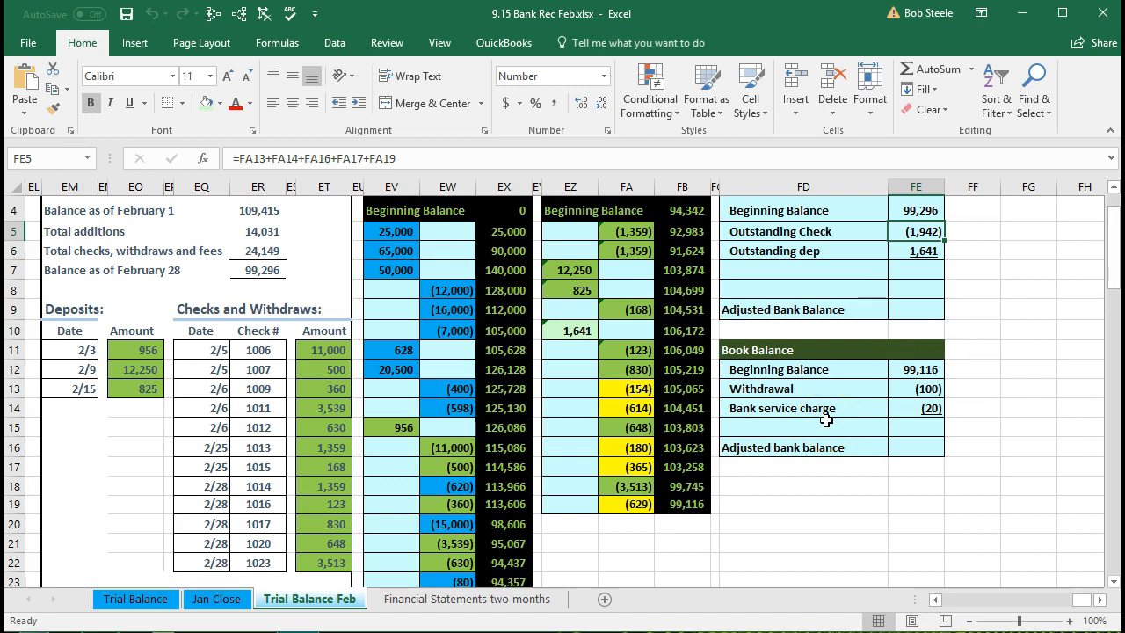
Step: Calculate the adjusted bank balance in FE9 as the sum of FE4:FE8
{"action": "left_click", "coordinate": [937, 311]}
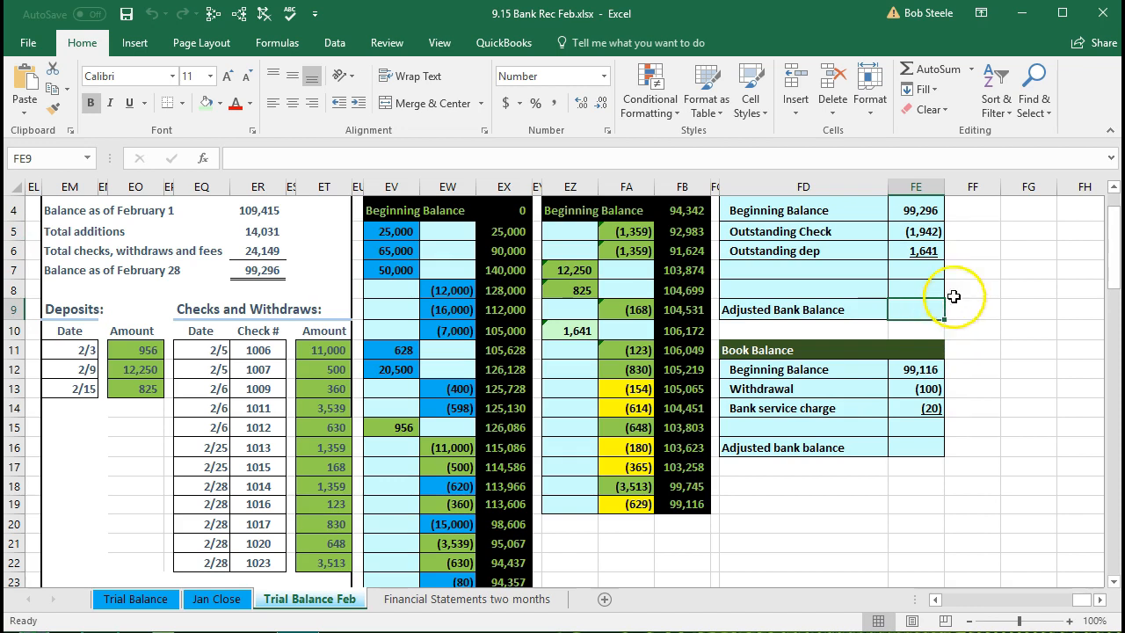
{"action": "left_click", "coordinate": [939, 212]}
{"action": "left_click", "coordinate": [934, 231]}
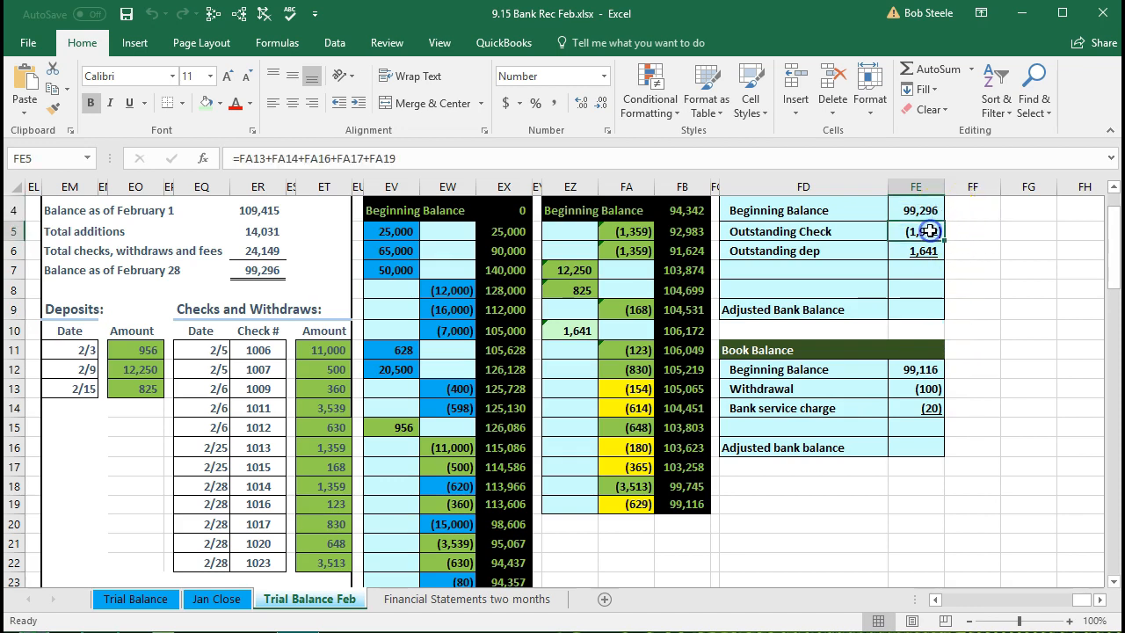
{"action": "left_click", "coordinate": [928, 250]}
{"action": "left_click", "coordinate": [925, 304]}
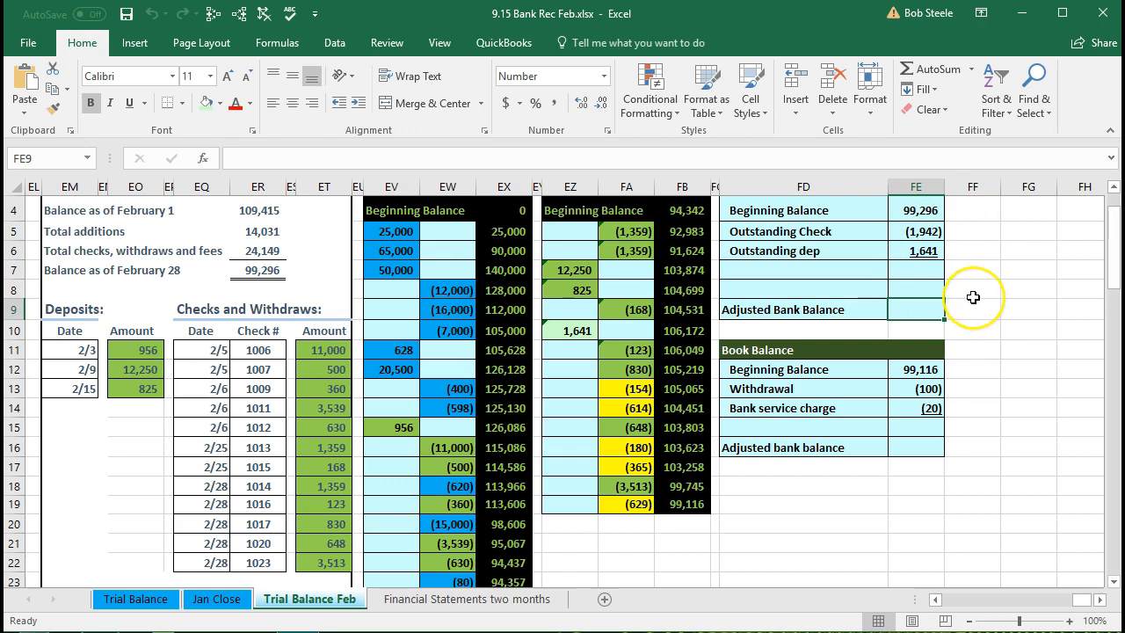
{"action": "type", "text": "=sum"}
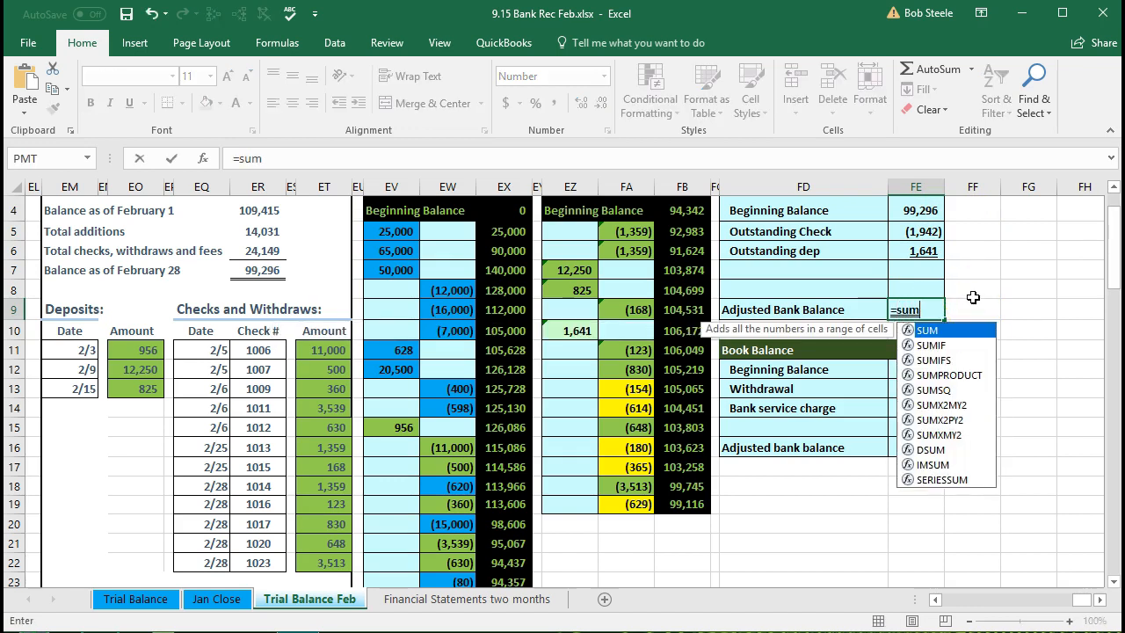
{"action": "type", "text": "("}
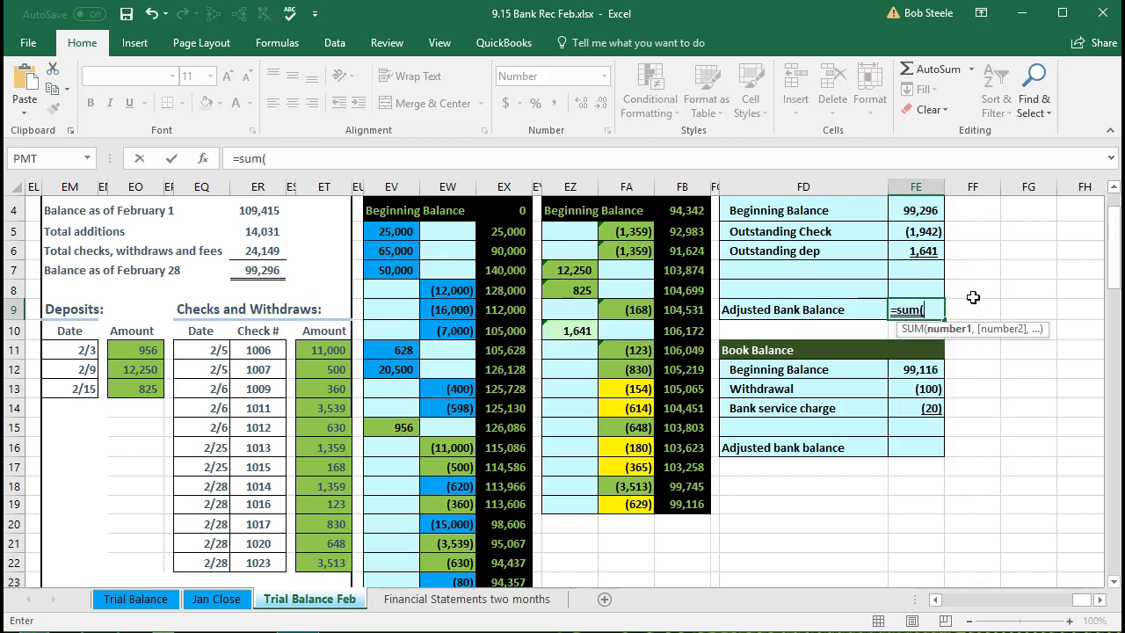
{"action": "left_click", "coordinate": [922, 212]}
{"action": "left_click_drag", "start_coordinate": [921, 212], "coordinate": [923, 291]}
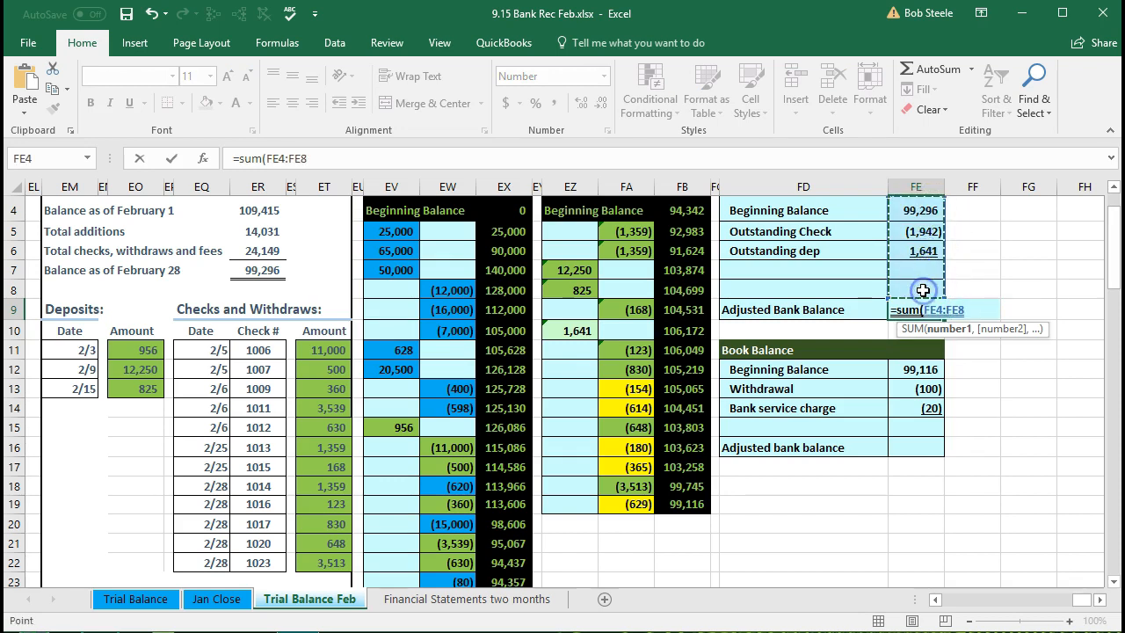
{"action": "key", "text": "Return"}
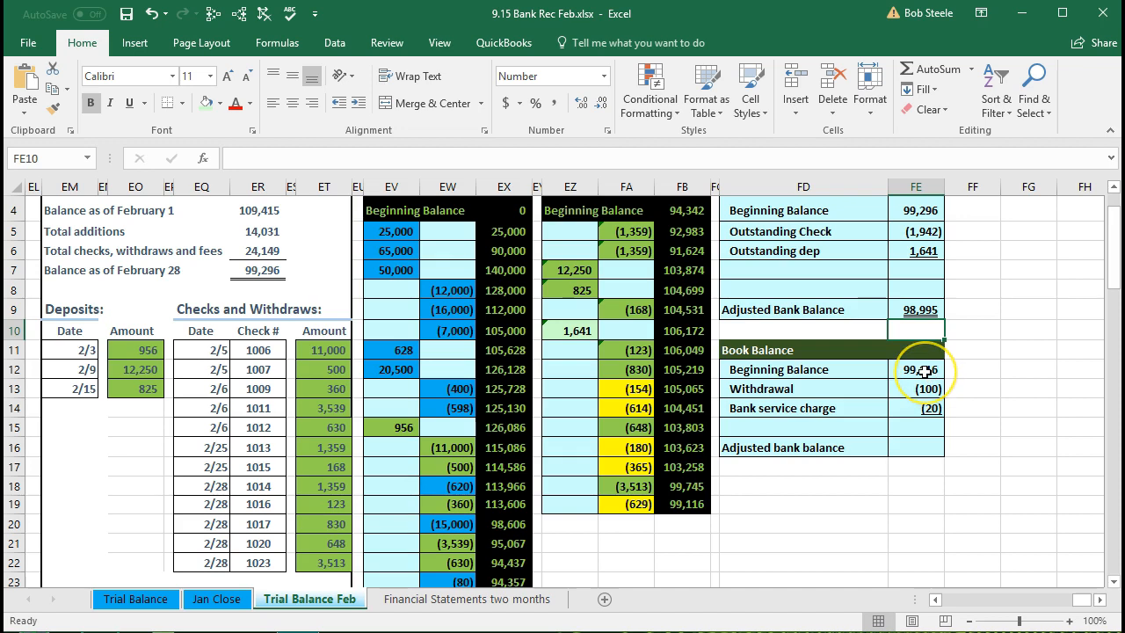
Step: Calculate the adjusted balance of the book section in FE16 with =SUM(FE12:FE15)
{"action": "left_click_drag", "start_coordinate": [925, 370], "coordinate": [924, 394]}
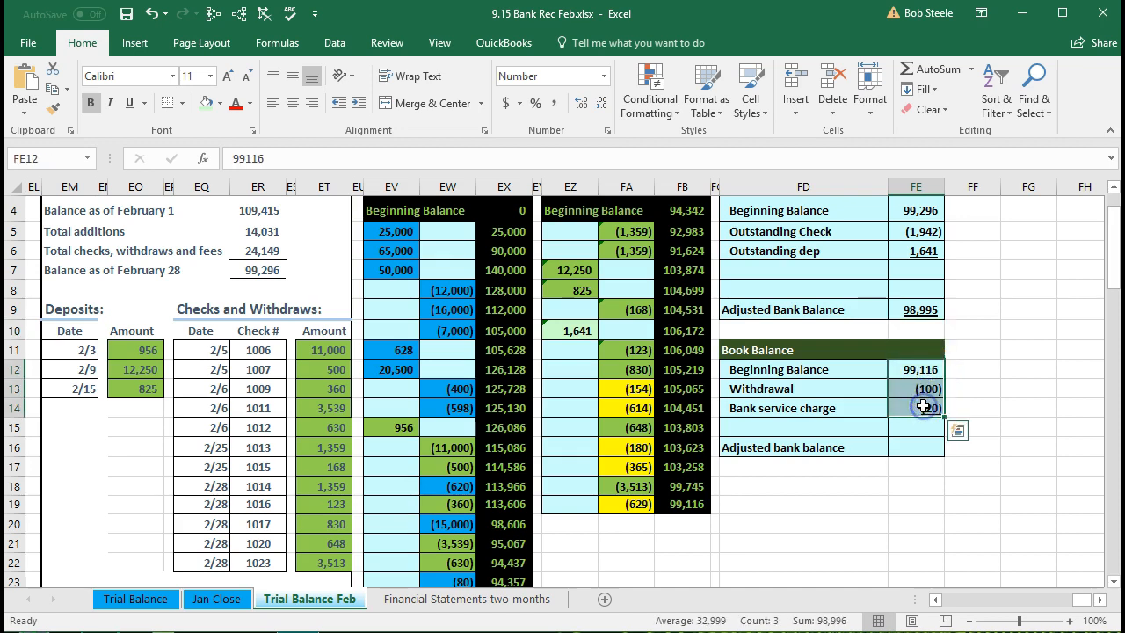
{"action": "left_click", "coordinate": [912, 448]}
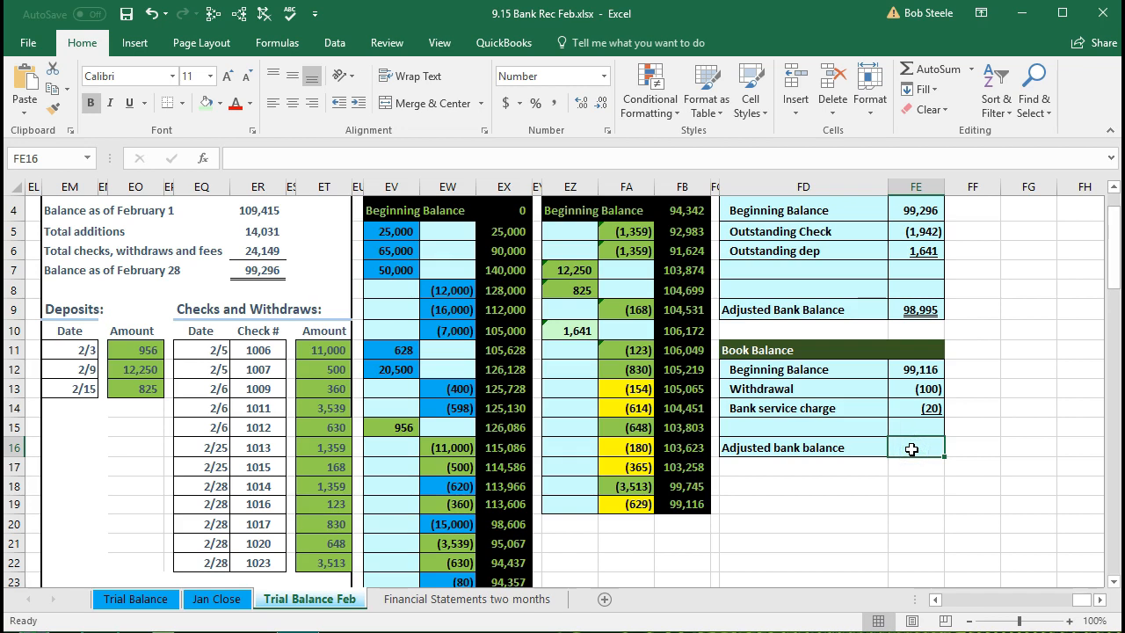
{"action": "type", "text": "=sum"}
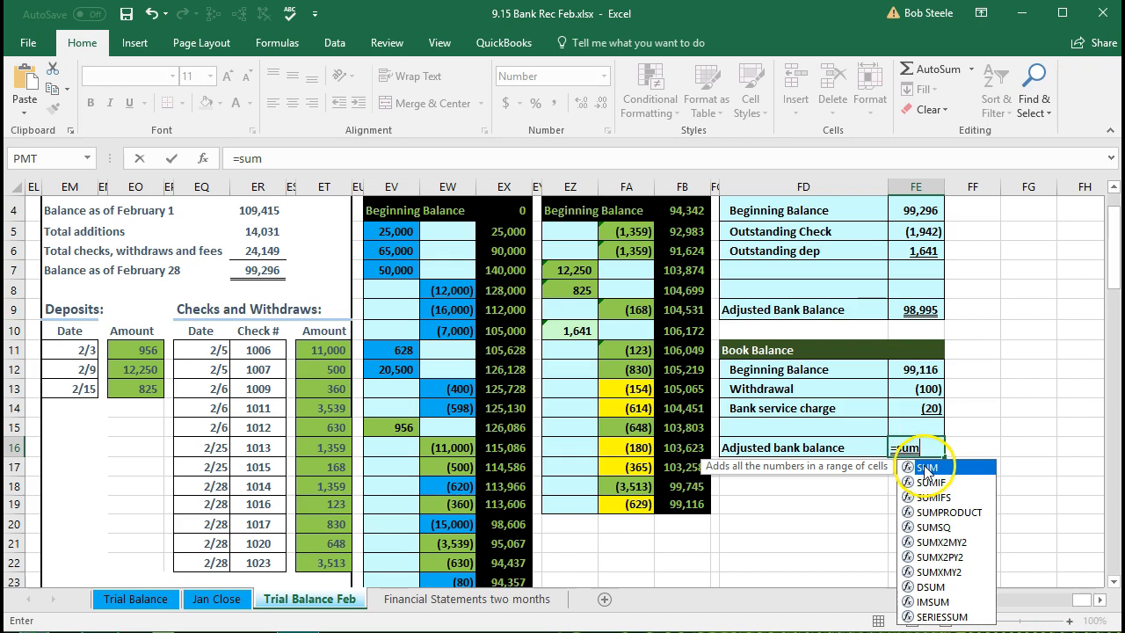
{"action": "double_click", "coordinate": [926, 467]}
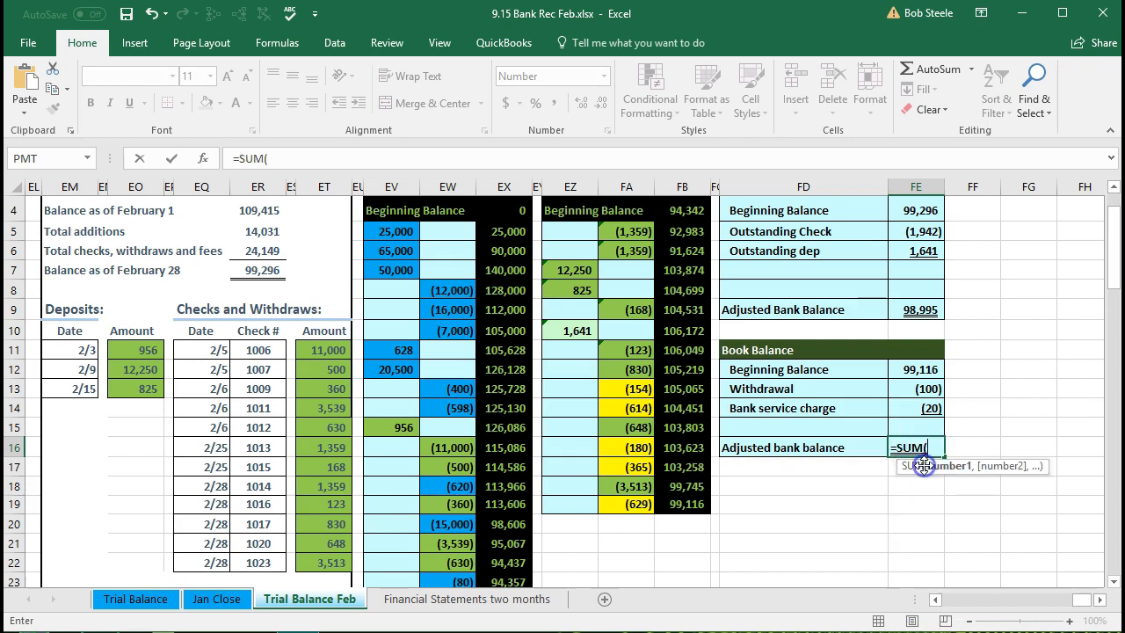
{"action": "left_click", "coordinate": [923, 371]}
{"action": "left_click_drag", "start_coordinate": [923, 371], "coordinate": [923, 423]}
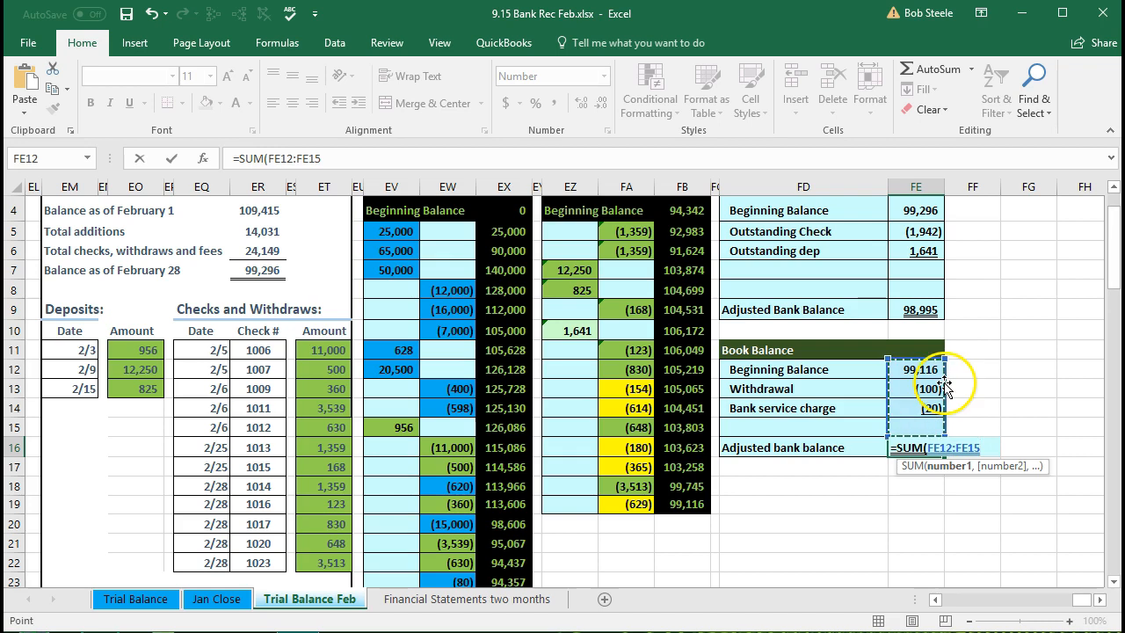
{"action": "key", "text": "Return"}
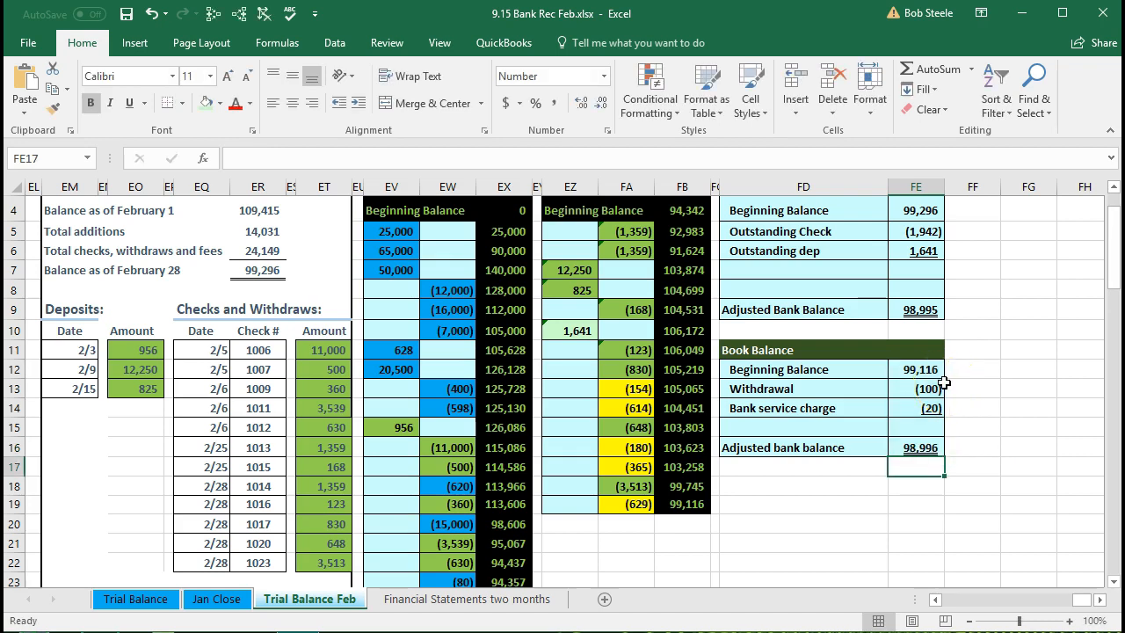
Step: Compare the adjusted balance in the bank section with the adjusted balance in the book section
{"action": "left_click", "coordinate": [937, 313]}
{"action": "left_click", "coordinate": [937, 462]}
{"action": "left_click", "coordinate": [933, 450]}
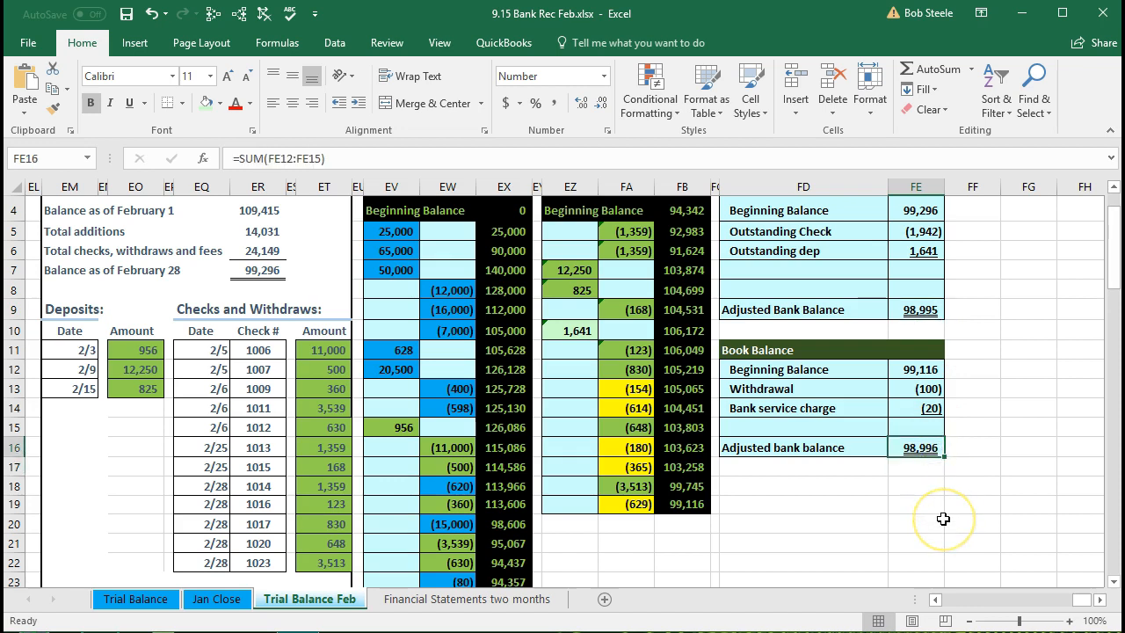
{"action": "left_click", "coordinate": [896, 517]}
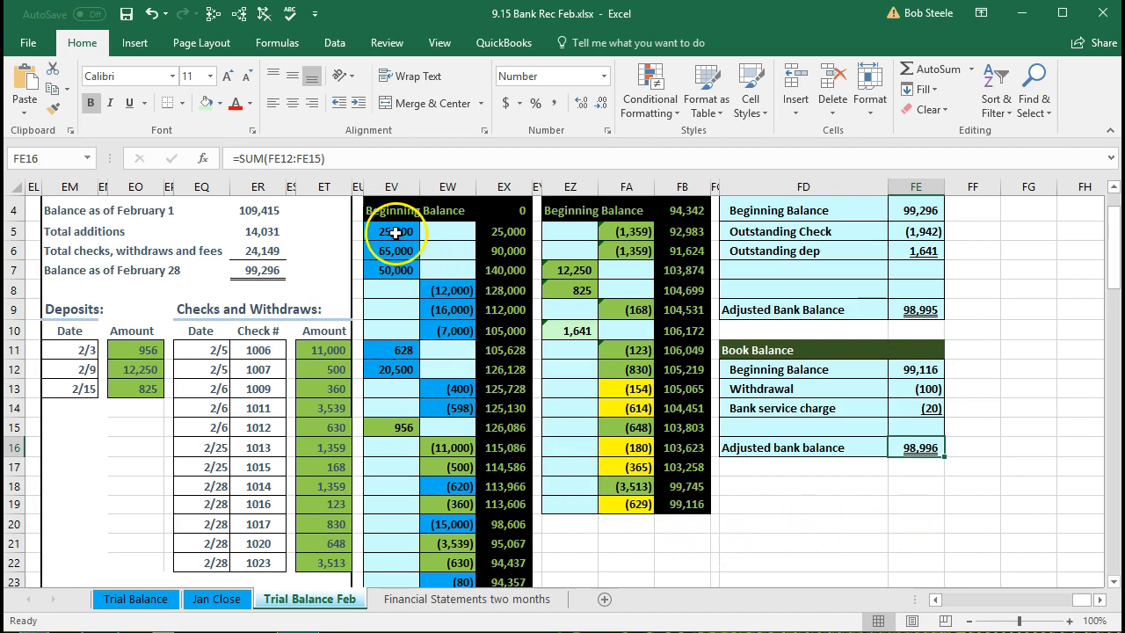
Step: Review the bank statement's summary totals and compare its withdrawal and service charges with the book balance adjustments
{"action": "left_click", "coordinate": [264, 209]}
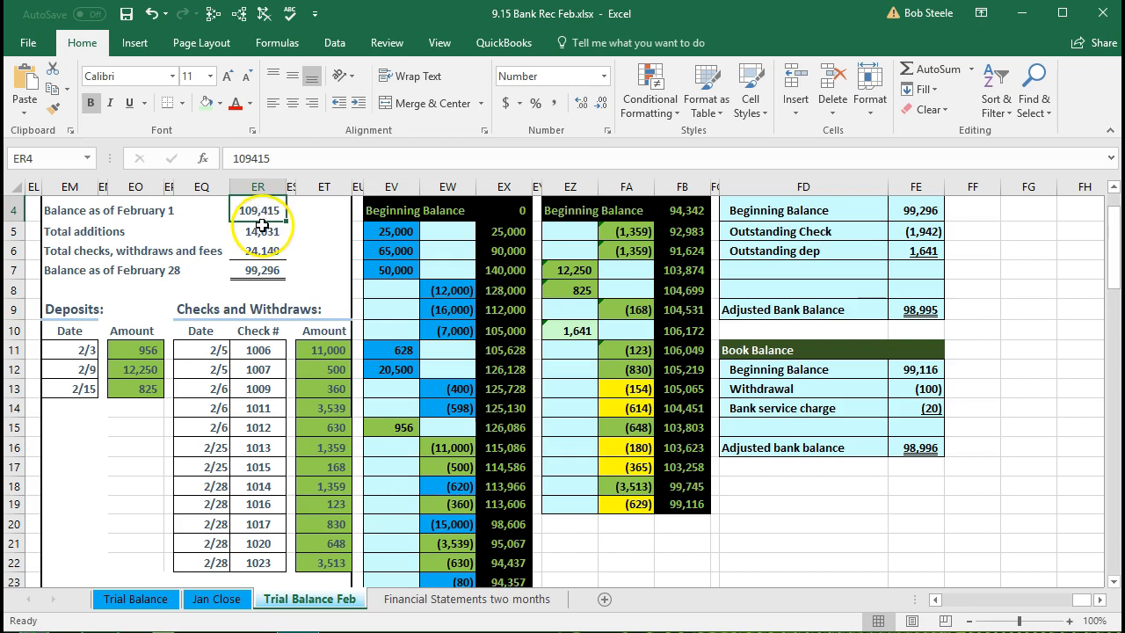
{"action": "left_click", "coordinate": [261, 231]}
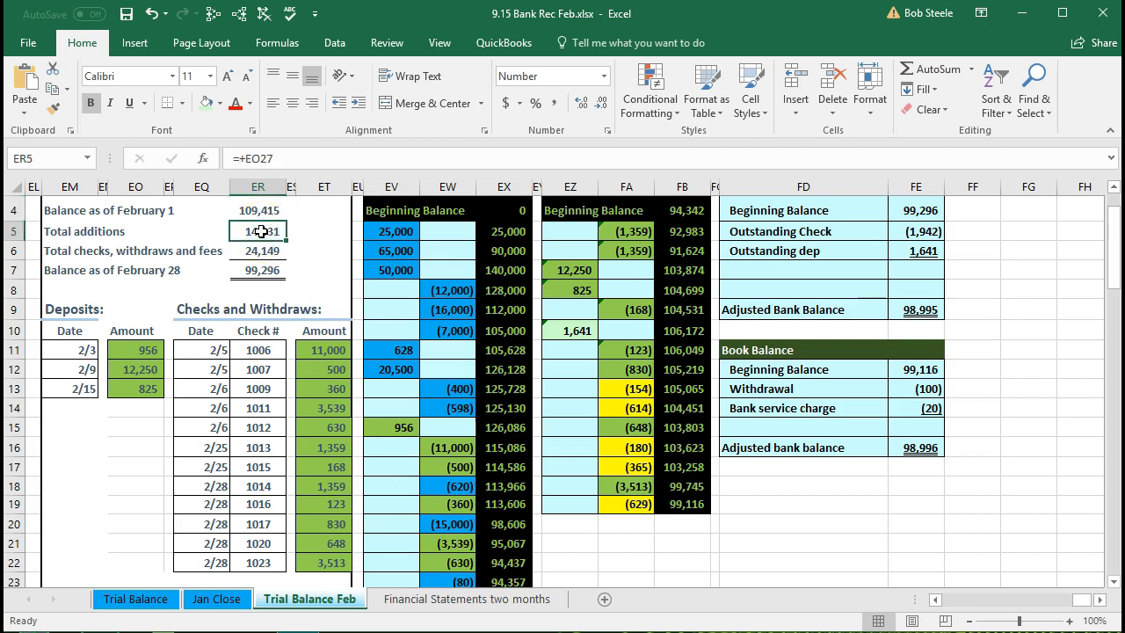
{"action": "left_click", "coordinate": [264, 252]}
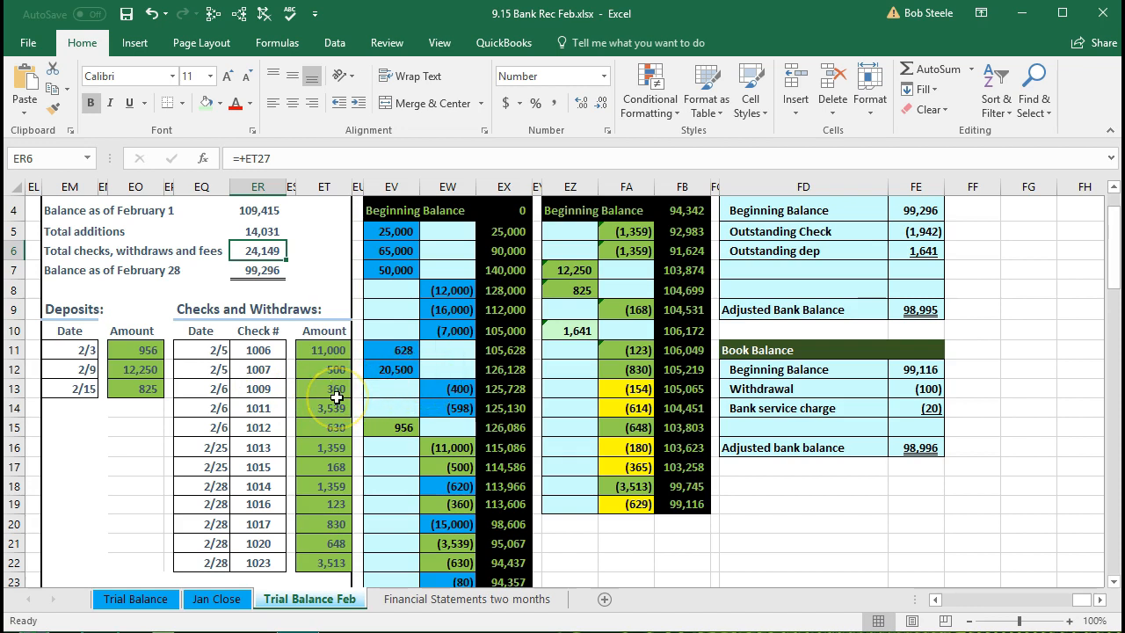
{"action": "scroll", "coordinate": [337, 397], "scroll_direction": "down", "scroll_amount": 1}
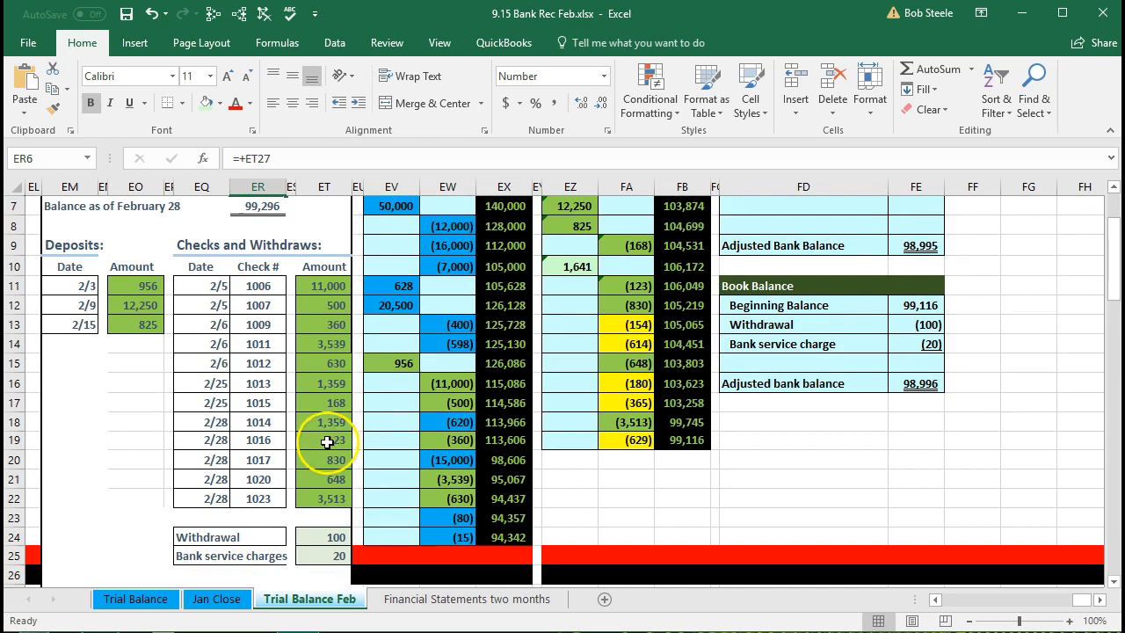
{"action": "left_click_drag", "start_coordinate": [325, 537], "coordinate": [327, 553]}
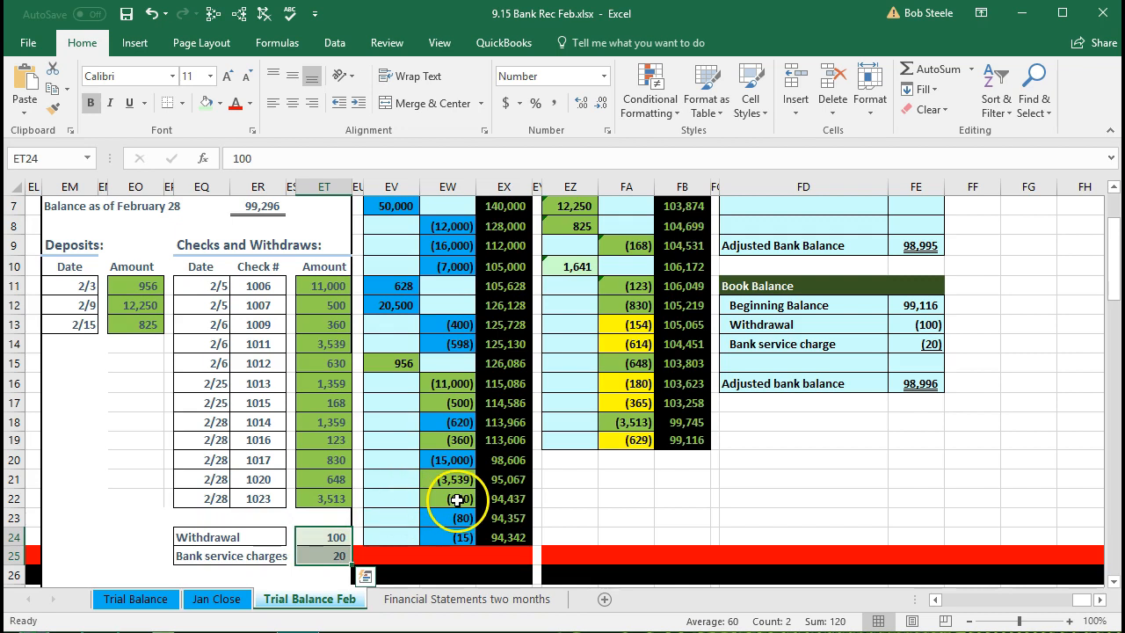
{"action": "left_click", "coordinate": [901, 332]}
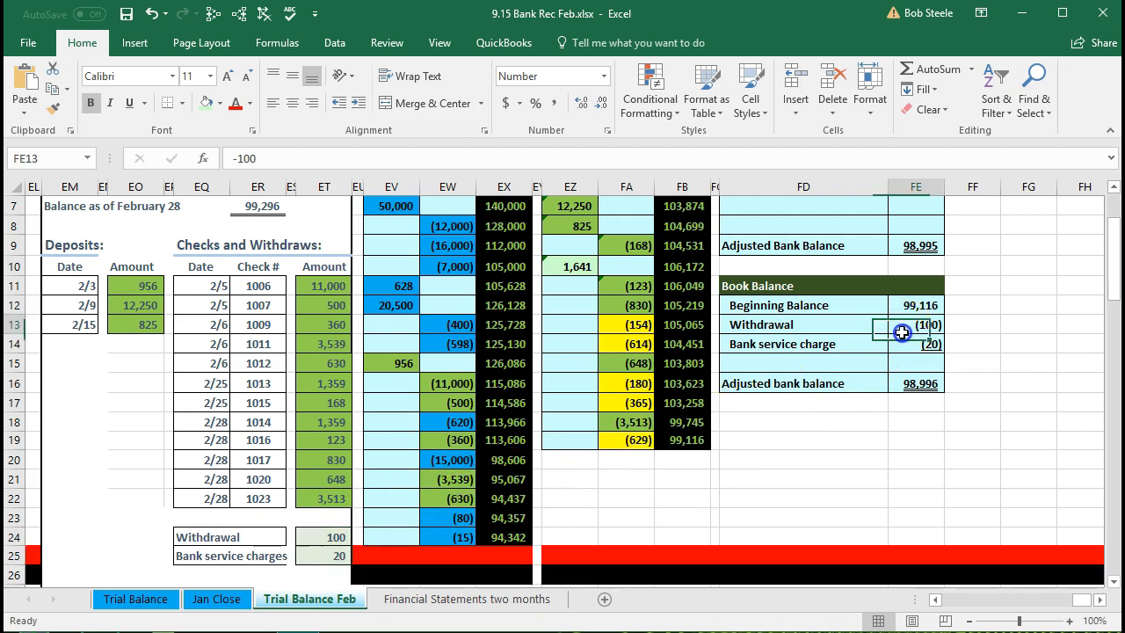
{"action": "left_click_drag", "start_coordinate": [901, 333], "coordinate": [902, 336]}
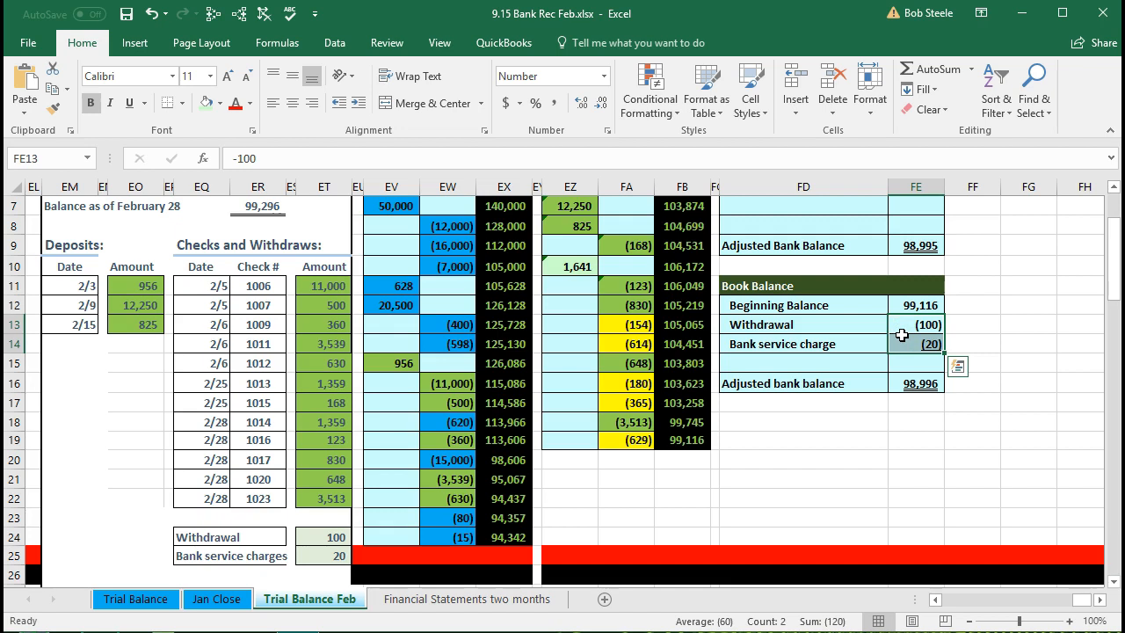
Step: Review the February bank reconciliation, checking the February ledger's ending balance, the book balance section and its adjusted balance formula
{"action": "left_click", "coordinate": [708, 440]}
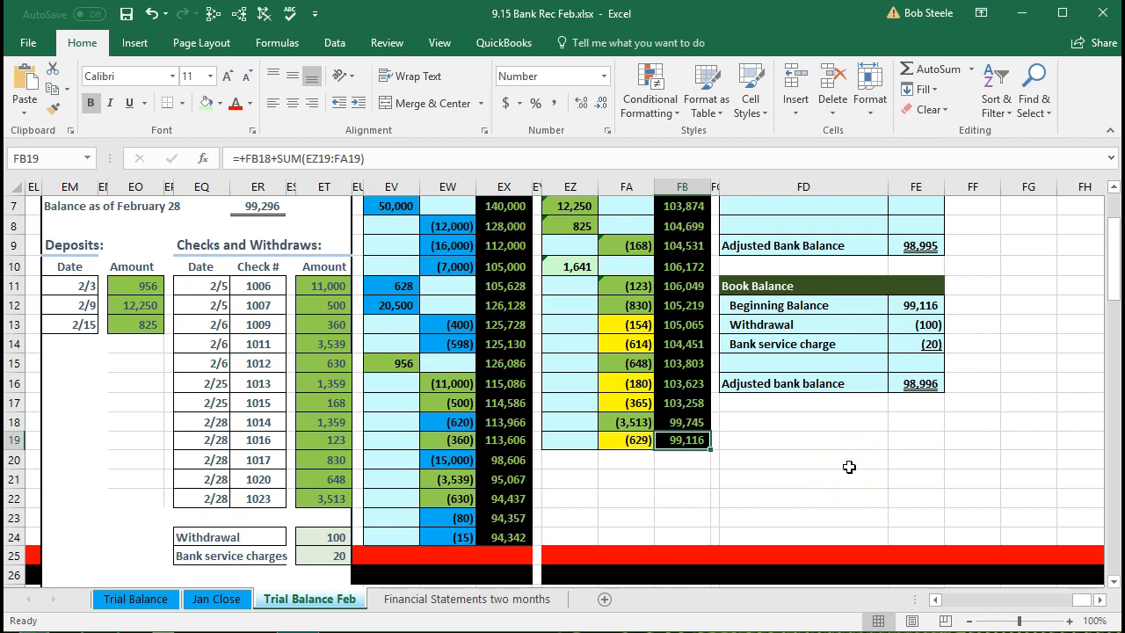
{"action": "scroll", "coordinate": [849, 467], "scroll_direction": "up", "scroll_amount": 2}
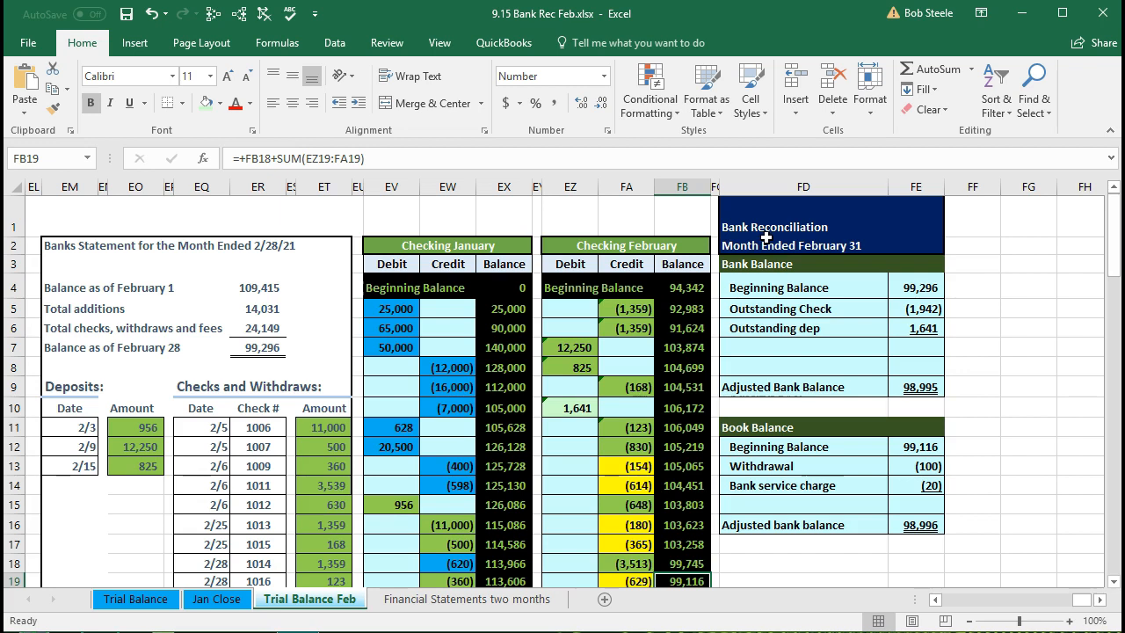
{"action": "left_click_drag", "start_coordinate": [755, 428], "coordinate": [914, 526]}
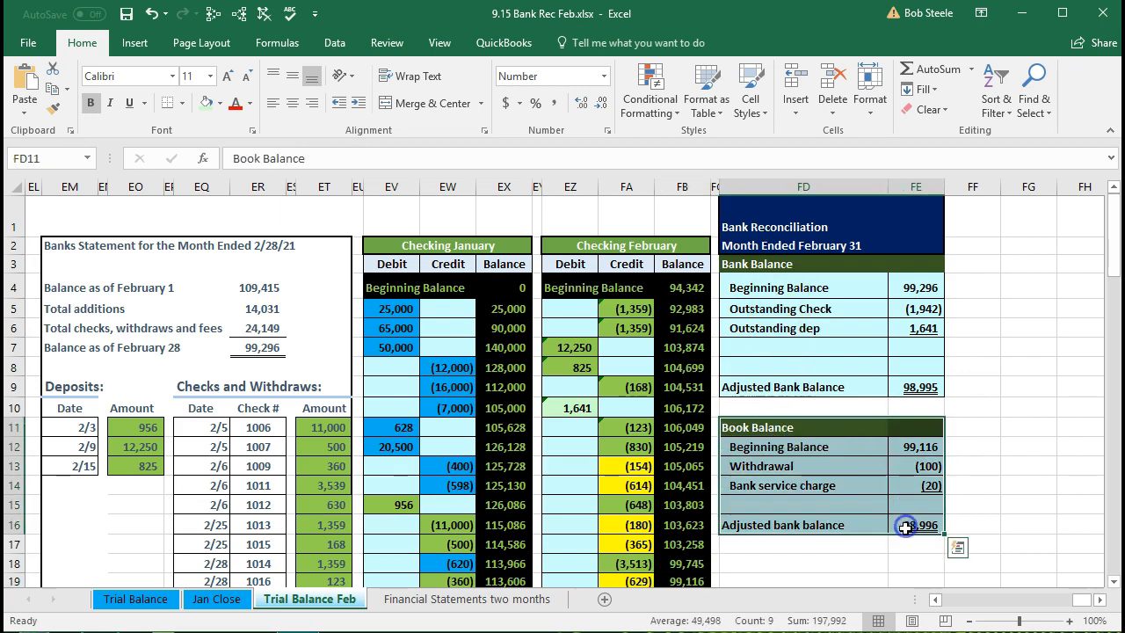
{"action": "left_click", "coordinate": [873, 561]}
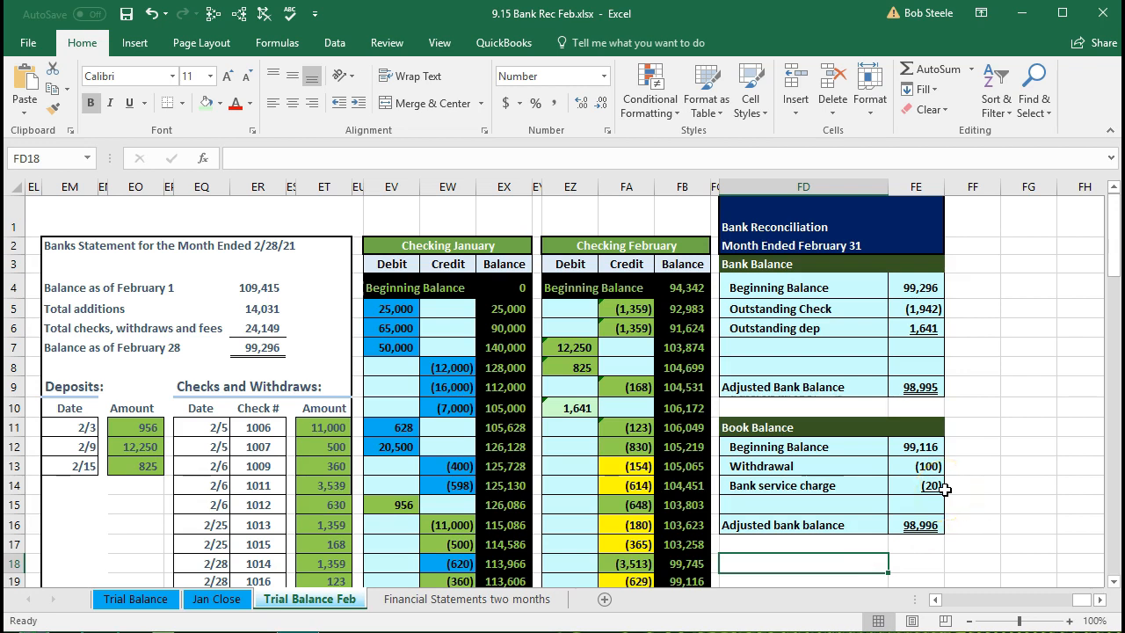
{"action": "left_click", "coordinate": [939, 526]}
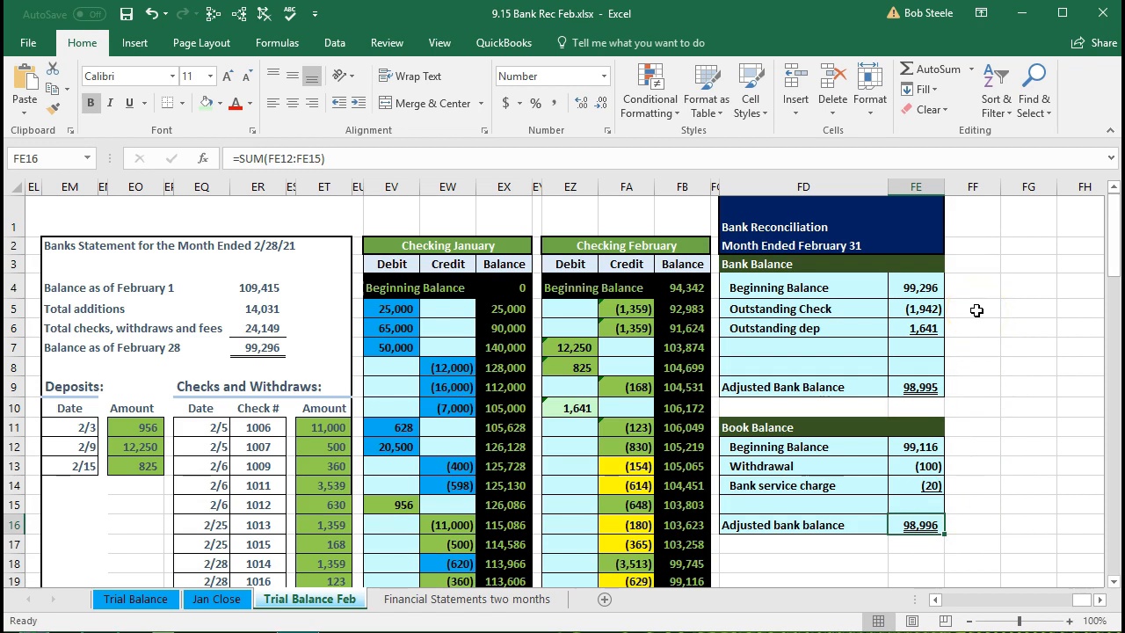
{"action": "left_click_drag", "start_coordinate": [977, 311], "coordinate": [976, 325]}
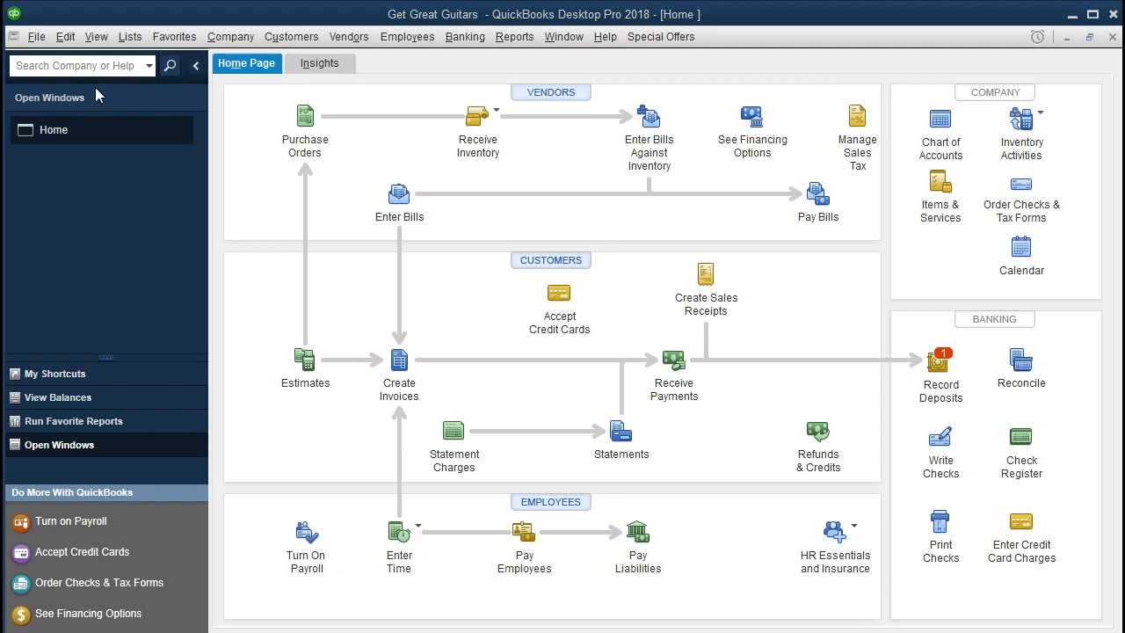
{"action": "left_click", "coordinate": [36, 36]}
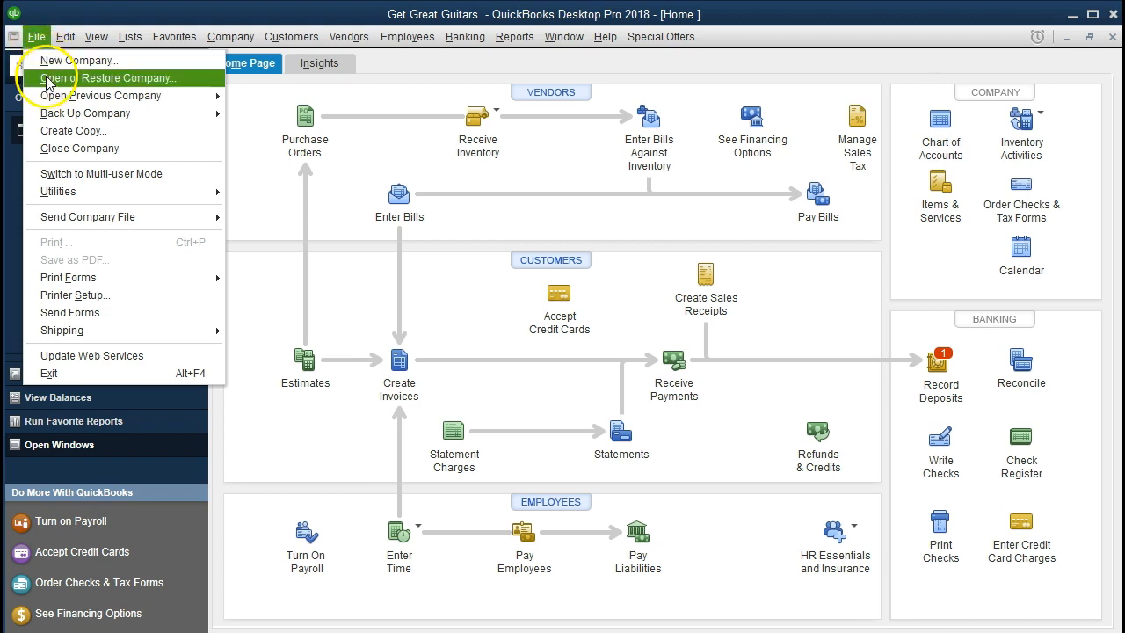
{"action": "left_click", "coordinate": [37, 37]}
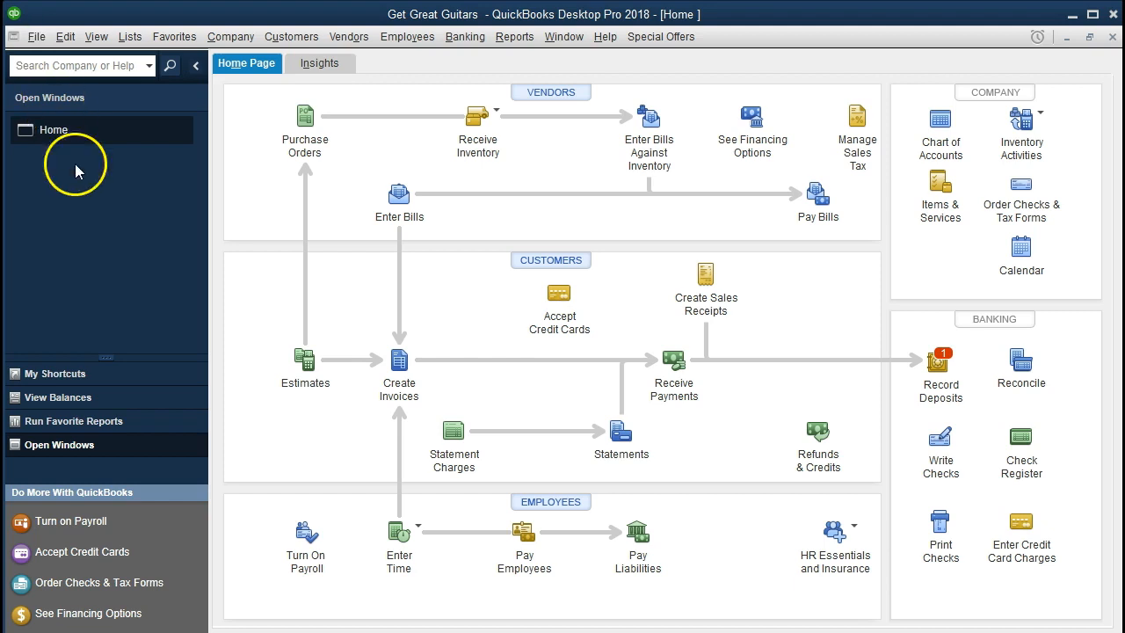
{"action": "left_click", "coordinate": [96, 36]}
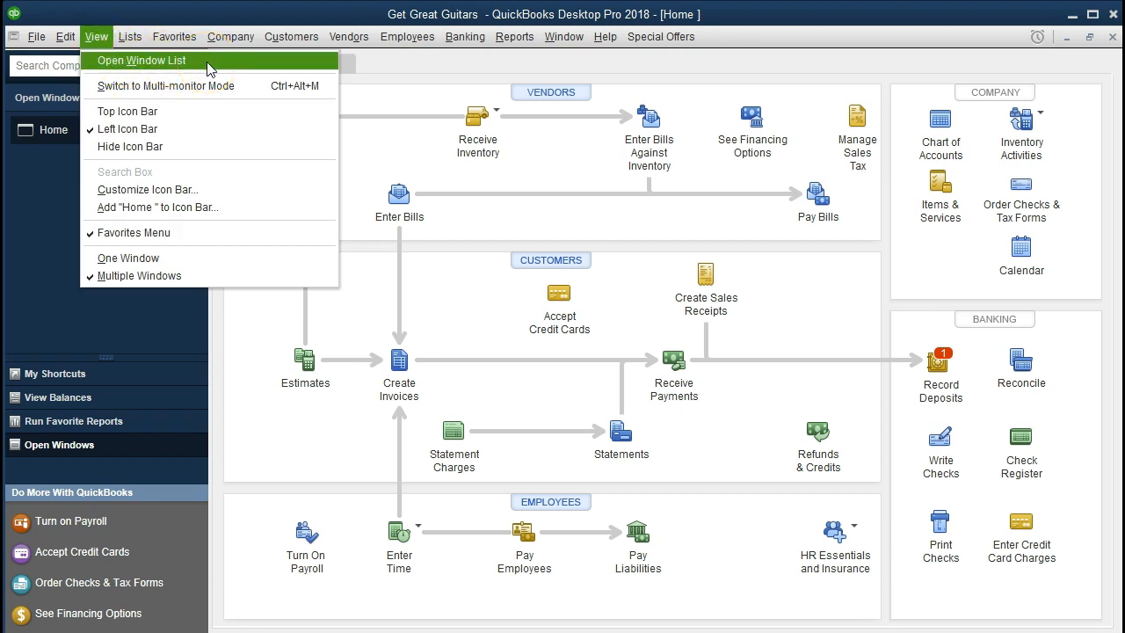
{"action": "left_click", "coordinate": [230, 36]}
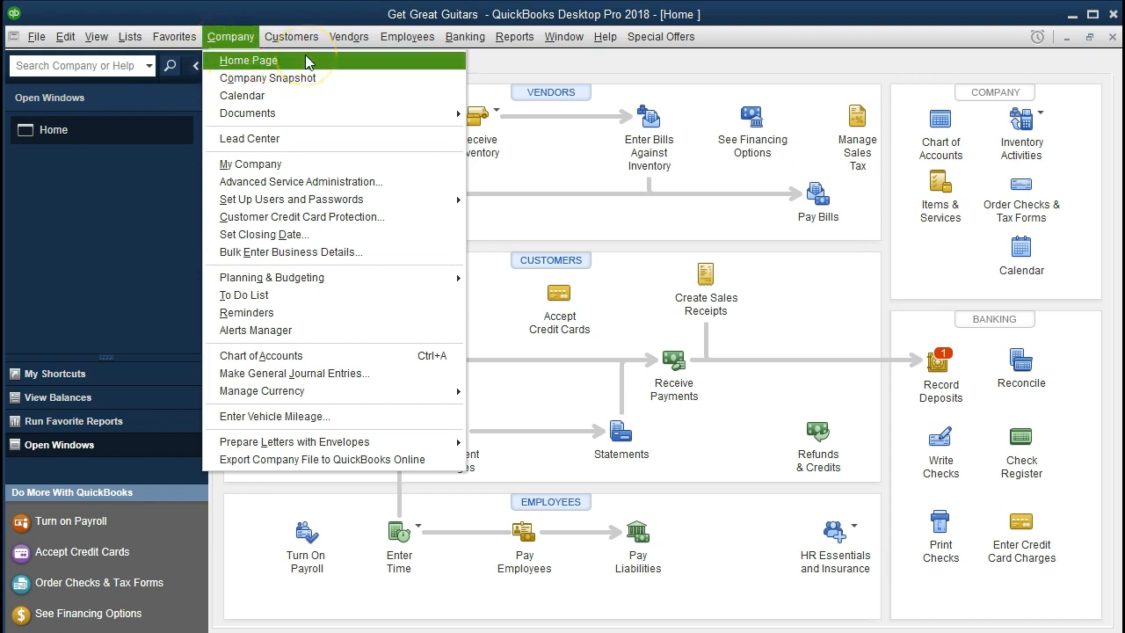
{"action": "left_click", "coordinate": [150, 206]}
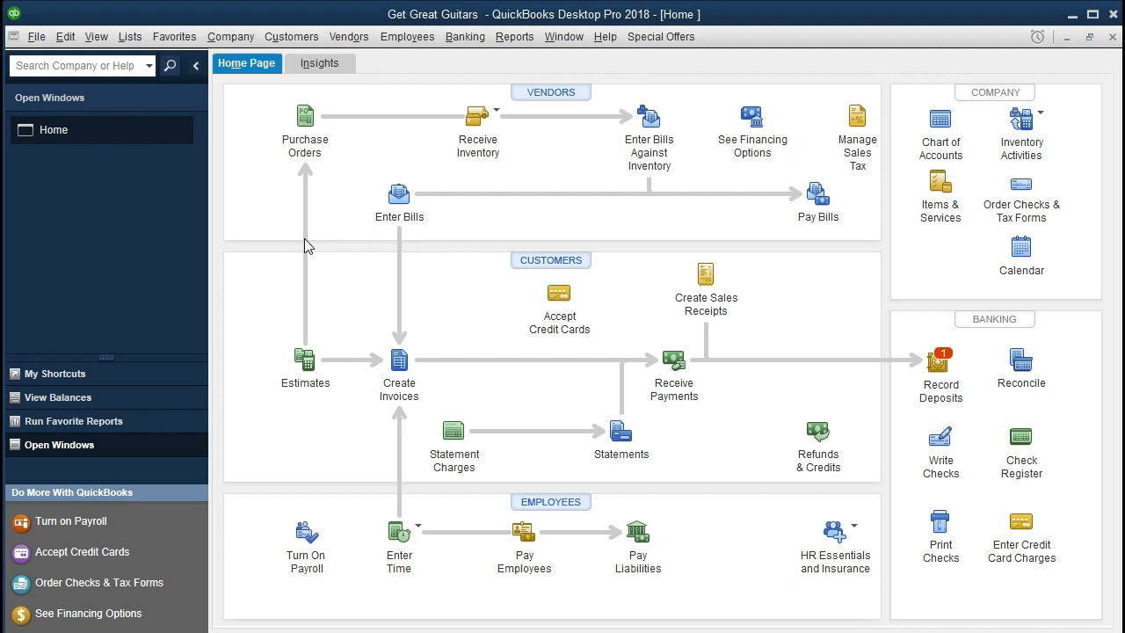
Step: Open the Balance Sheet Standard report from the company and financial reports in QuickBooks
{"action": "left_click", "coordinate": [517, 38]}
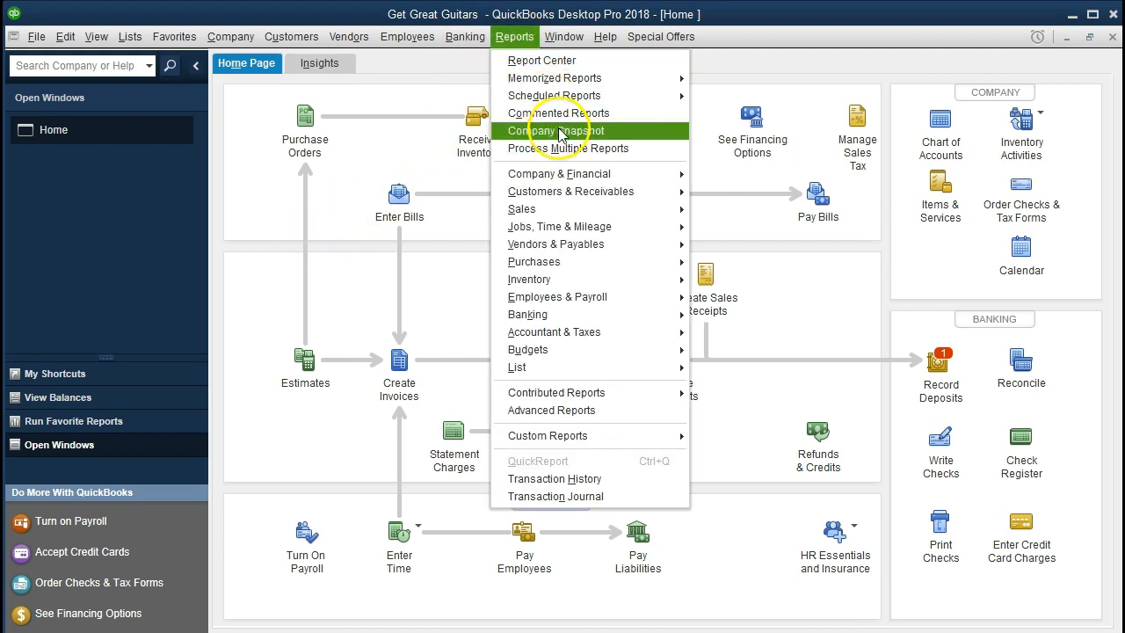
{"action": "mouse_move", "coordinate": [642, 175]}
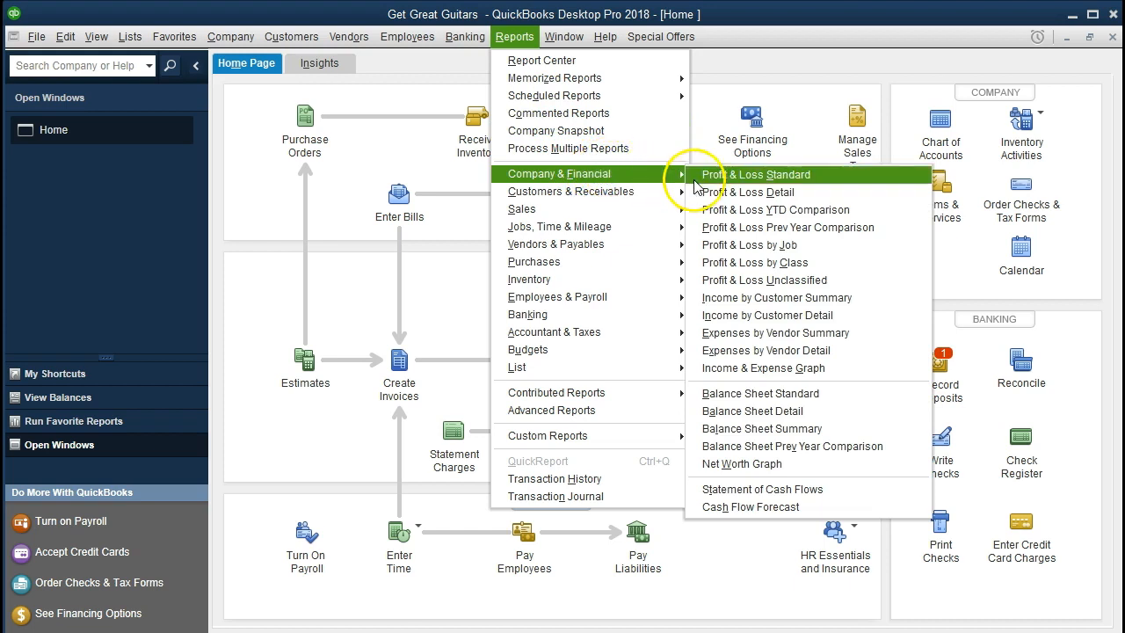
{"action": "left_click", "coordinate": [861, 400]}
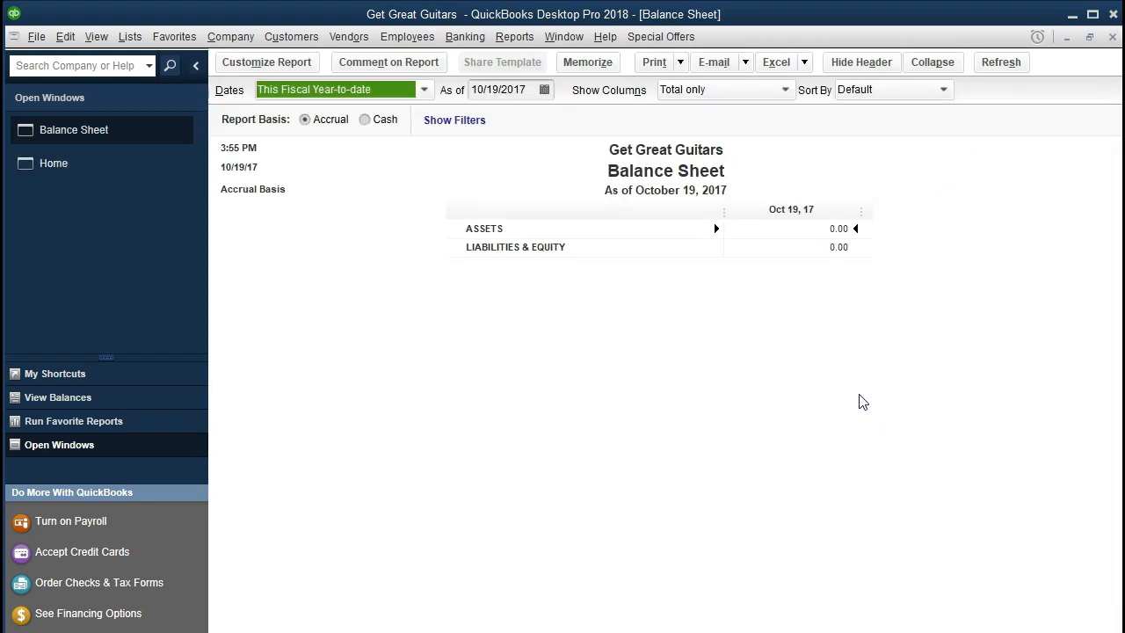
Step: Set the balance sheet's as-of date to 02/28/2021 and check the Checking balance
{"action": "key", "text": "Tab"}
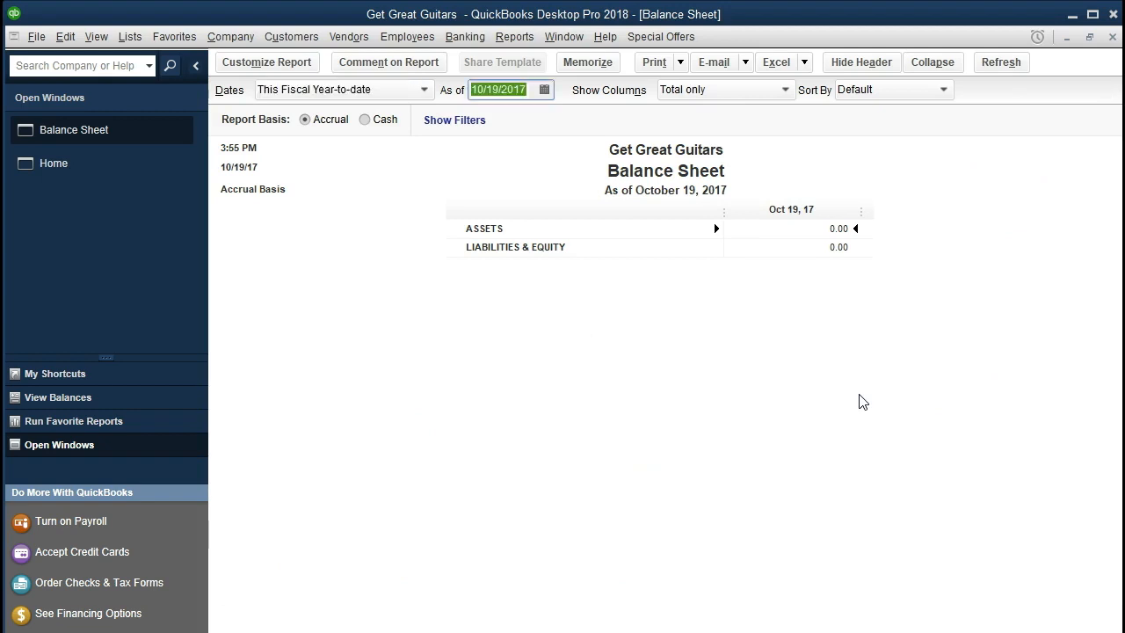
{"action": "type", "text": "10"}
{"action": "key", "text": "BackSpace"}
{"action": "key", "text": "BackSpace"}
{"action": "type", "text": "02"}
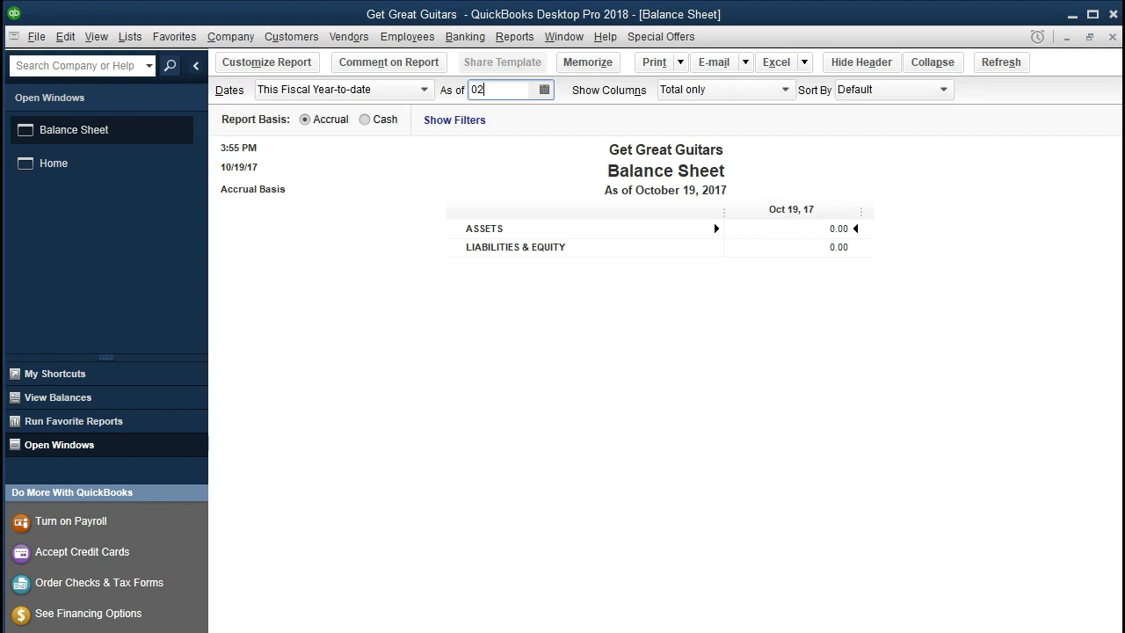
{"action": "type", "text": "28"}
{"action": "type", "text": "20"}
{"action": "key", "text": "BackSpace"}
{"action": "key", "text": "BackSpace"}
{"action": "type", "text": "21"}
{"action": "key", "text": "Tab"}
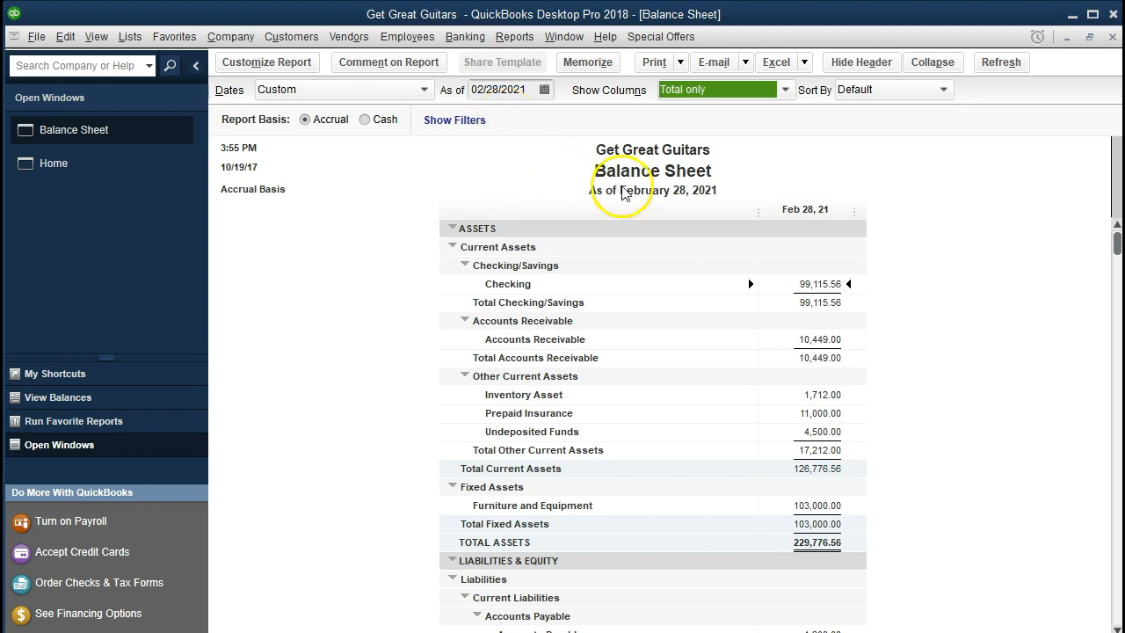
{"action": "left_click", "coordinate": [786, 284]}
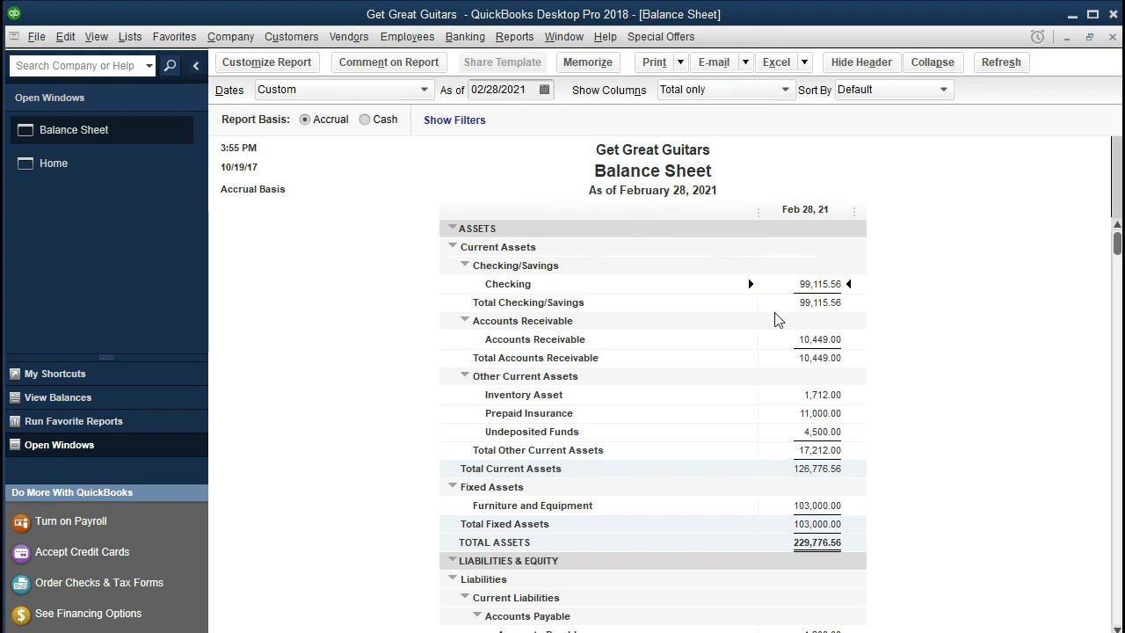
{"action": "left_click", "coordinate": [747, 336]}
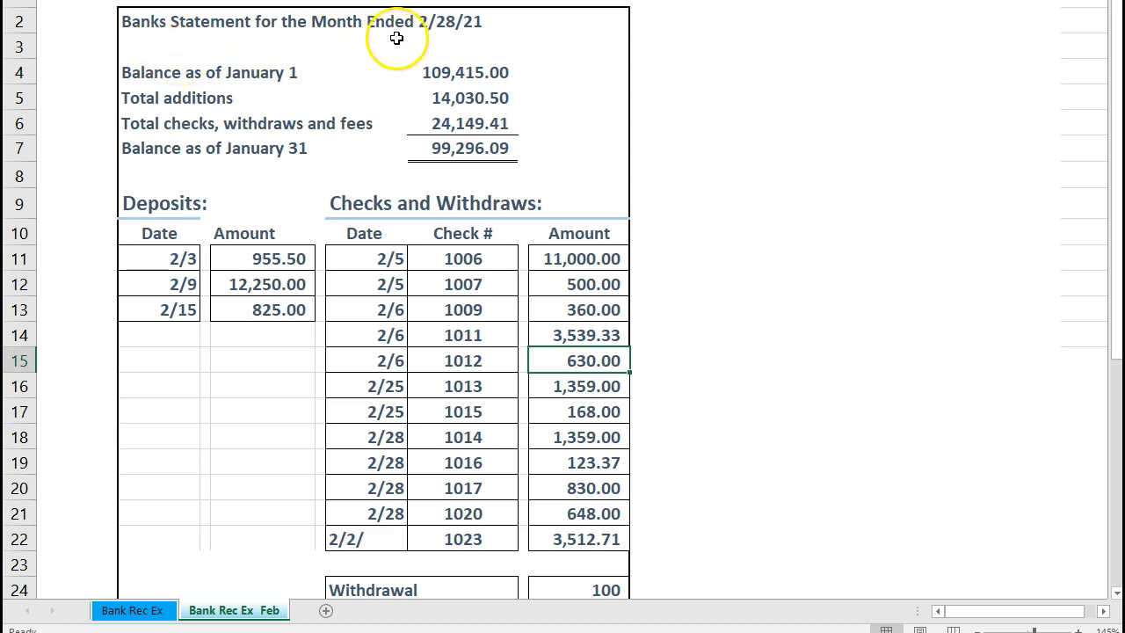
Step: In the Excel bank statement for the month ended 2/28/21, examine the balance summary and the listed deposits' dates and amounts
{"action": "left_click", "coordinate": [431, 73]}
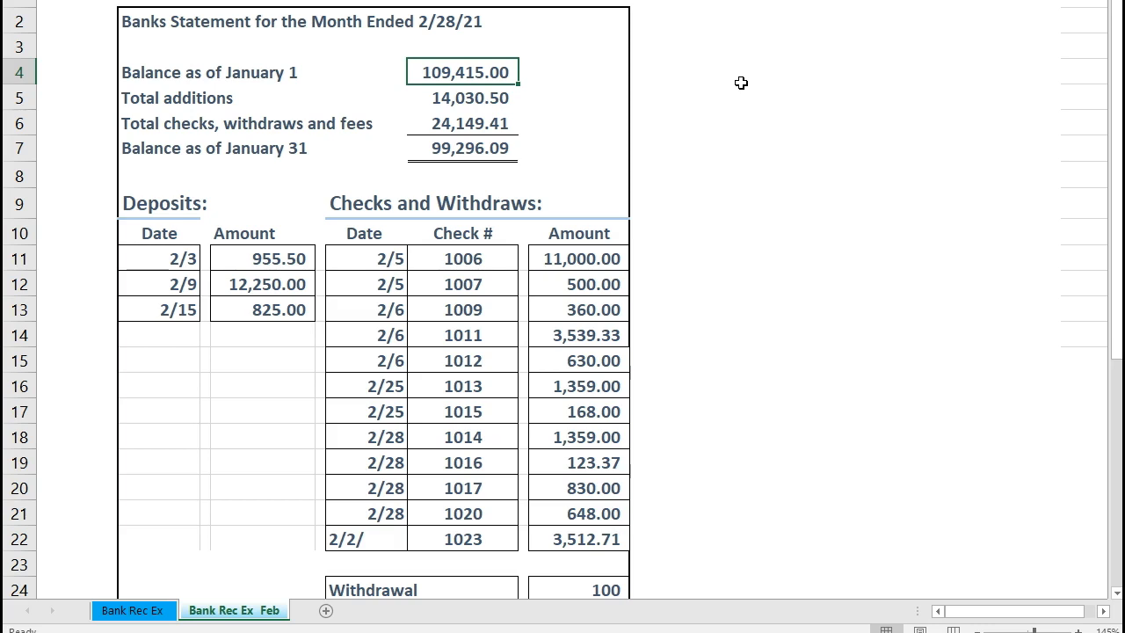
{"action": "key", "text": "Down"}
{"action": "key", "text": "Down"}
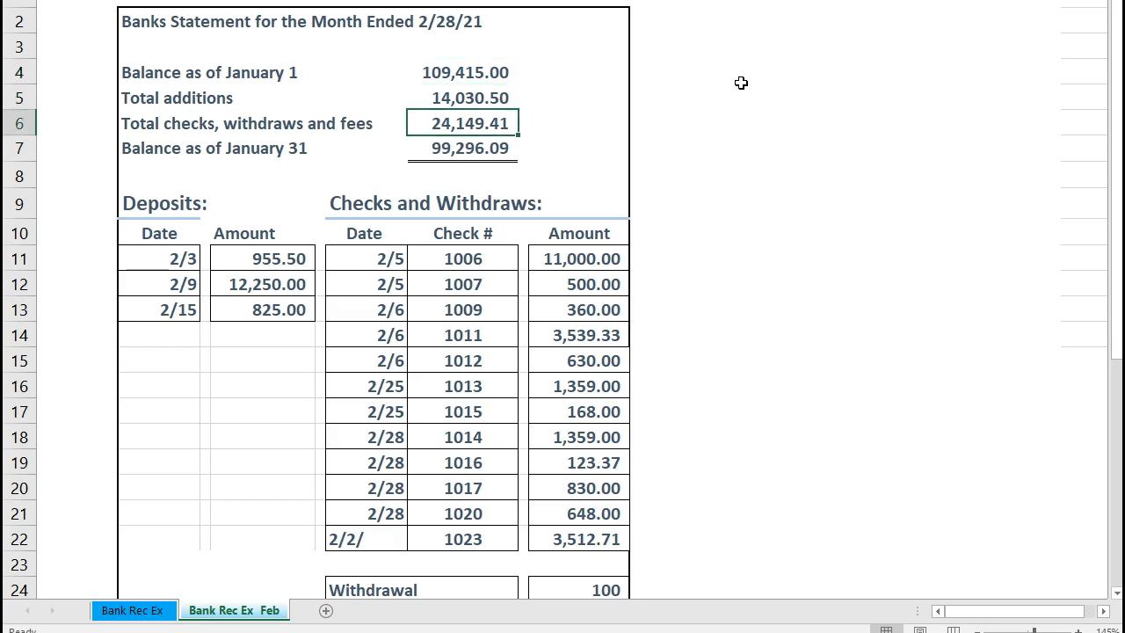
{"action": "key", "text": "Down"}
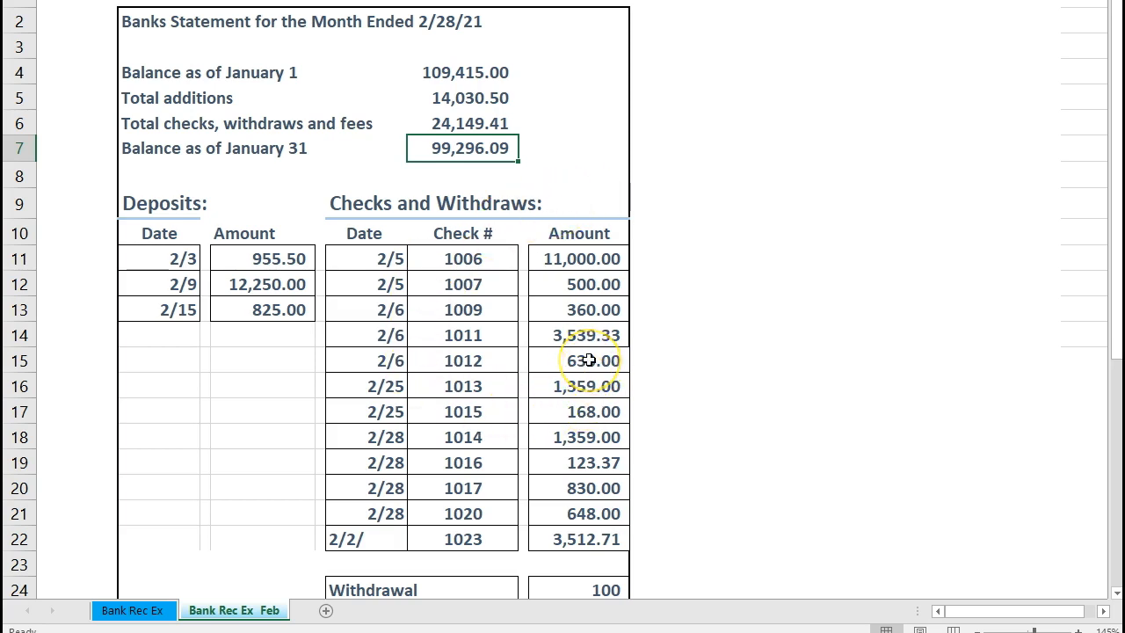
{"action": "scroll", "coordinate": [588, 360], "scroll_direction": "down", "scroll_amount": 1}
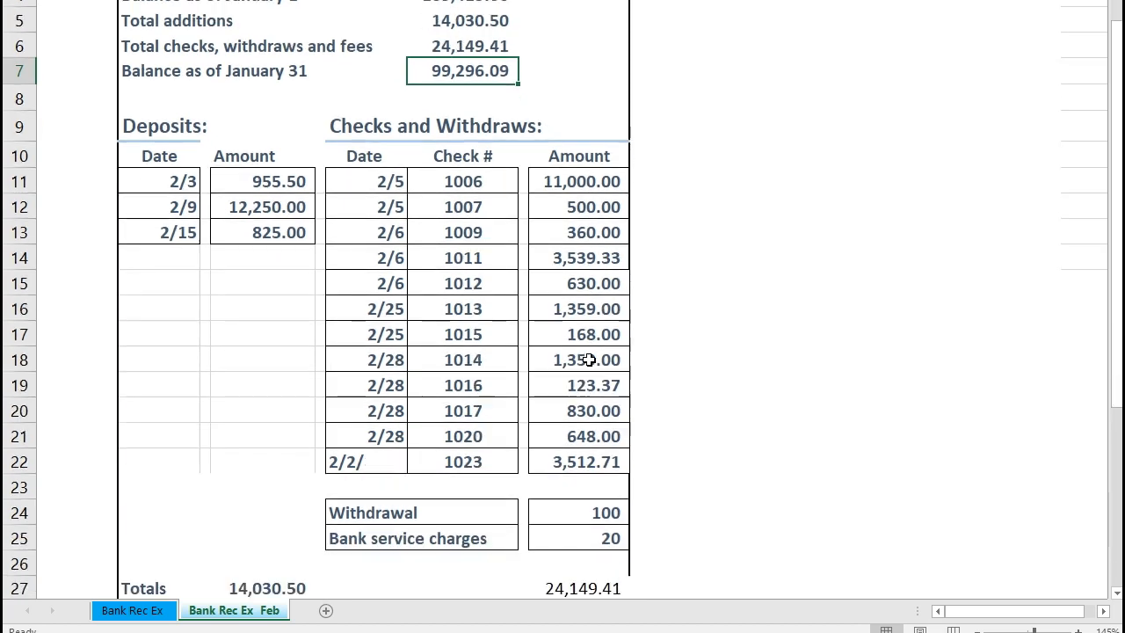
{"action": "left_click", "coordinate": [182, 183]}
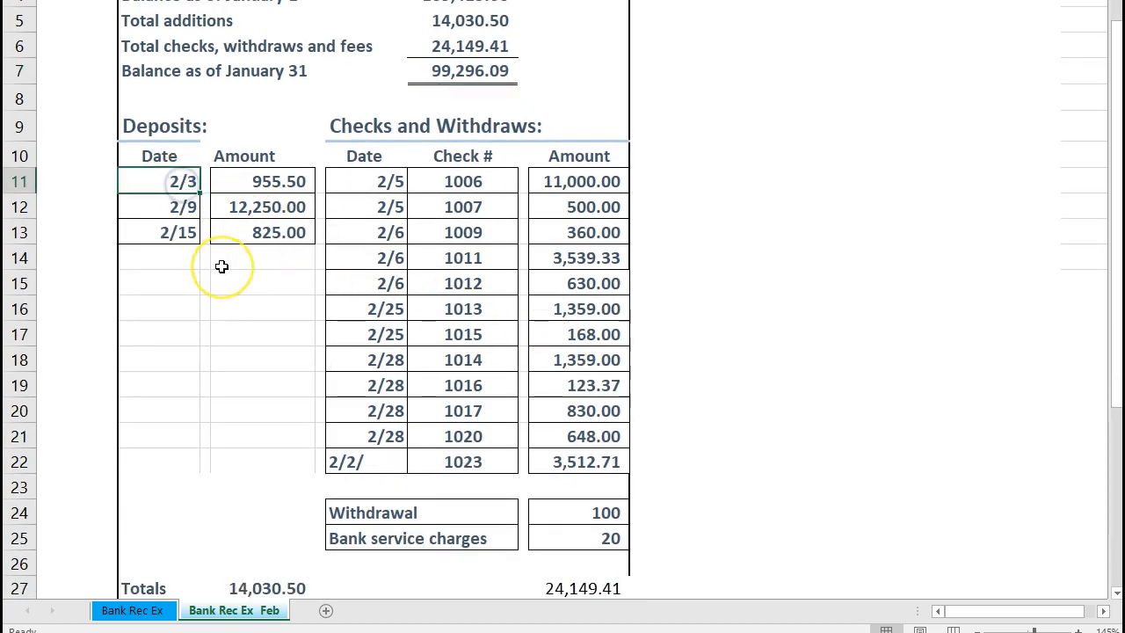
{"action": "key", "text": "Down"}
{"action": "key", "text": "Down"}
{"action": "key", "text": "Right"}
{"action": "key", "text": "Up"}
{"action": "key", "text": "Up"}
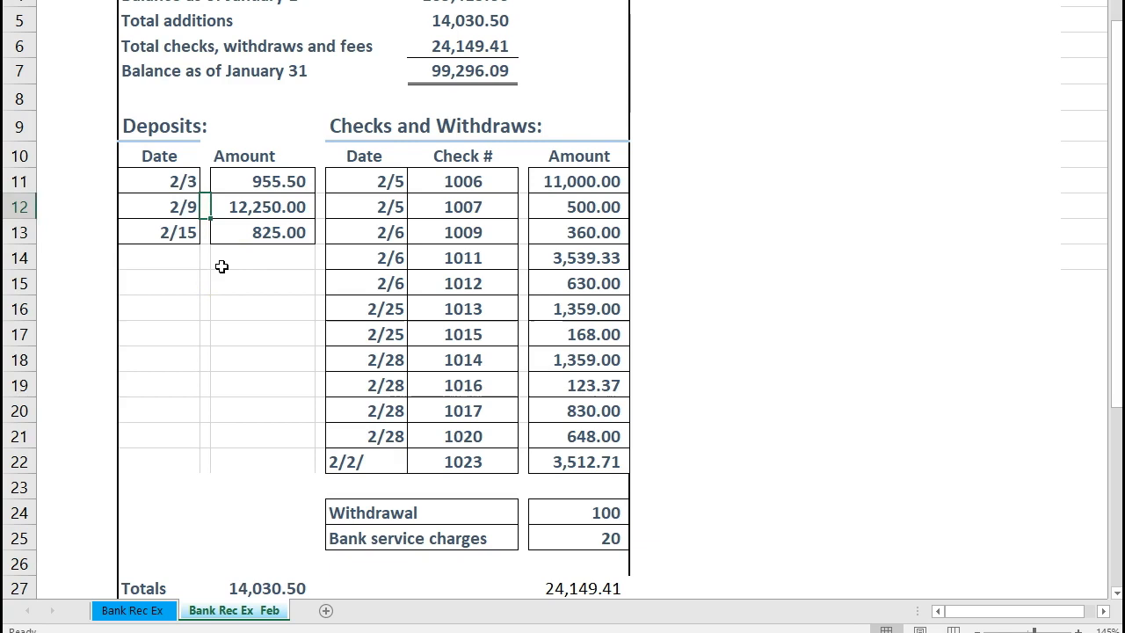
{"action": "key", "text": "Left"}
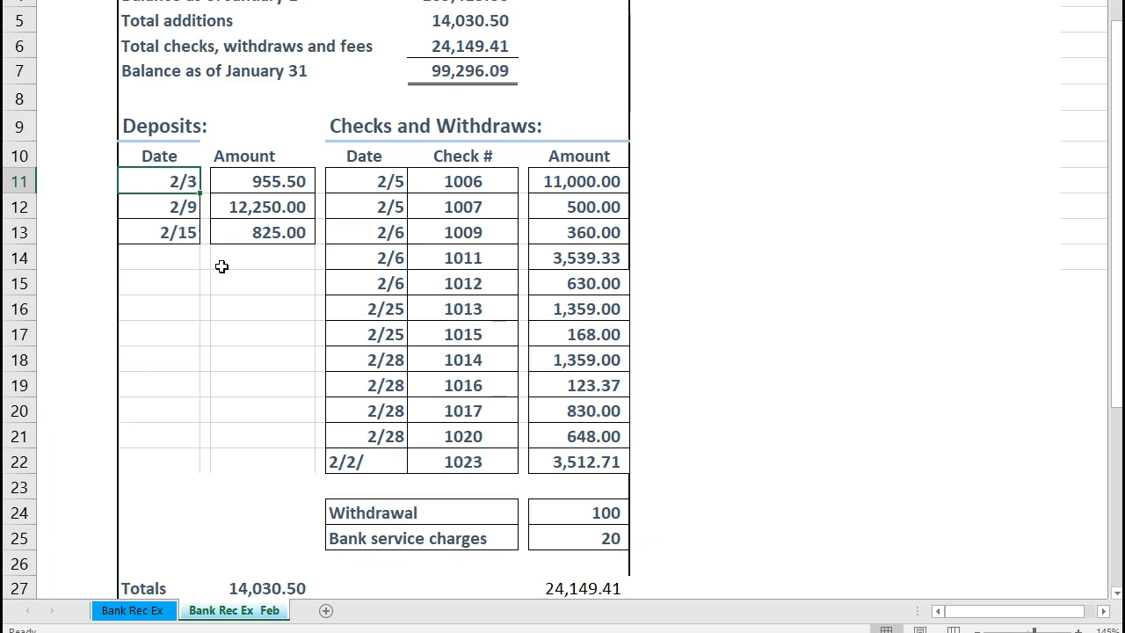
Step: Examine the dates, check numbers and amounts in the statement's Checks and Withdraws list
{"action": "key", "text": "Right"}
{"action": "key", "text": "Right"}
{"action": "key", "text": "Right"}
{"action": "key", "text": "Right"}
{"action": "key", "text": "Right"}
{"action": "key", "text": "Right"}
{"action": "key", "text": "Right"}
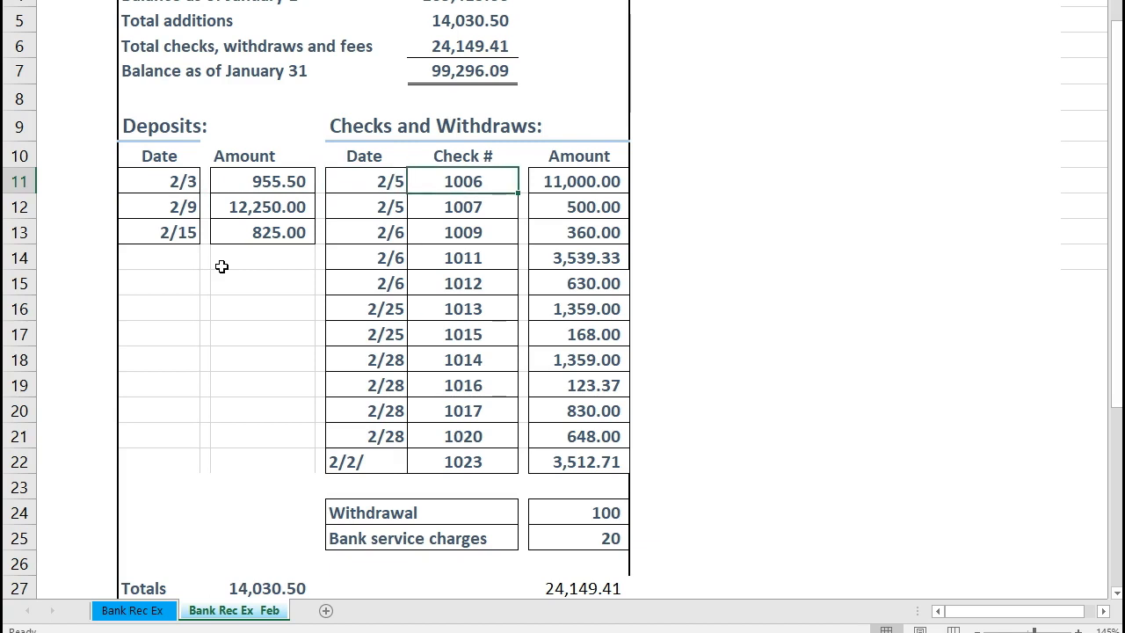
{"action": "key", "text": "Left"}
{"action": "key", "text": "Left"}
{"action": "key", "text": "Left"}
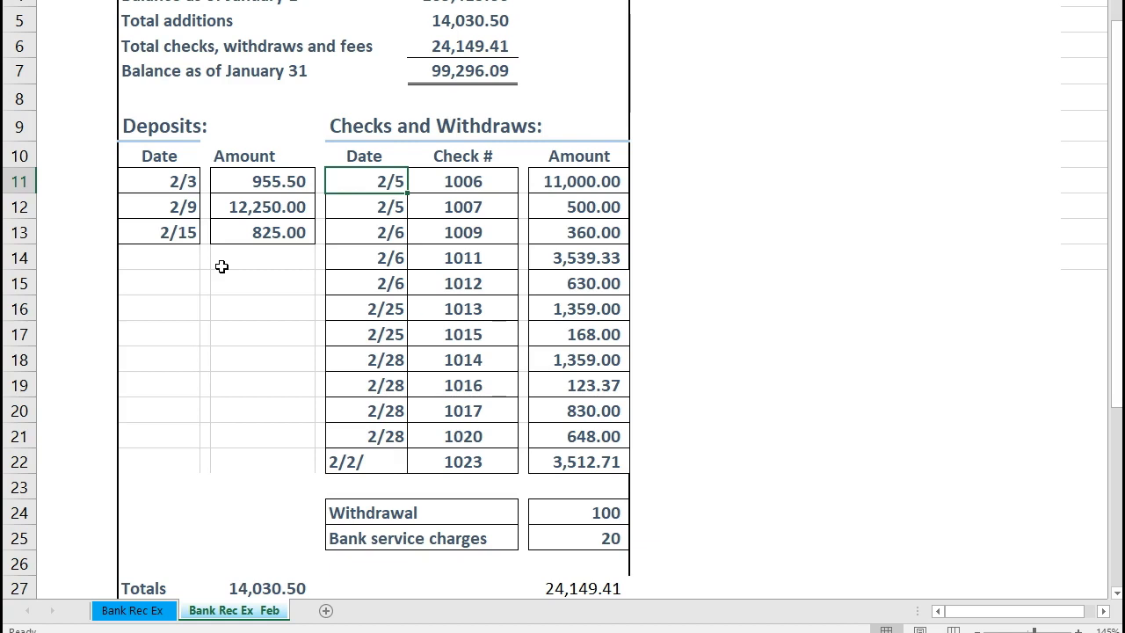
{"action": "key", "text": "Right"}
{"action": "key", "text": "Right"}
{"action": "key", "text": "Right"}
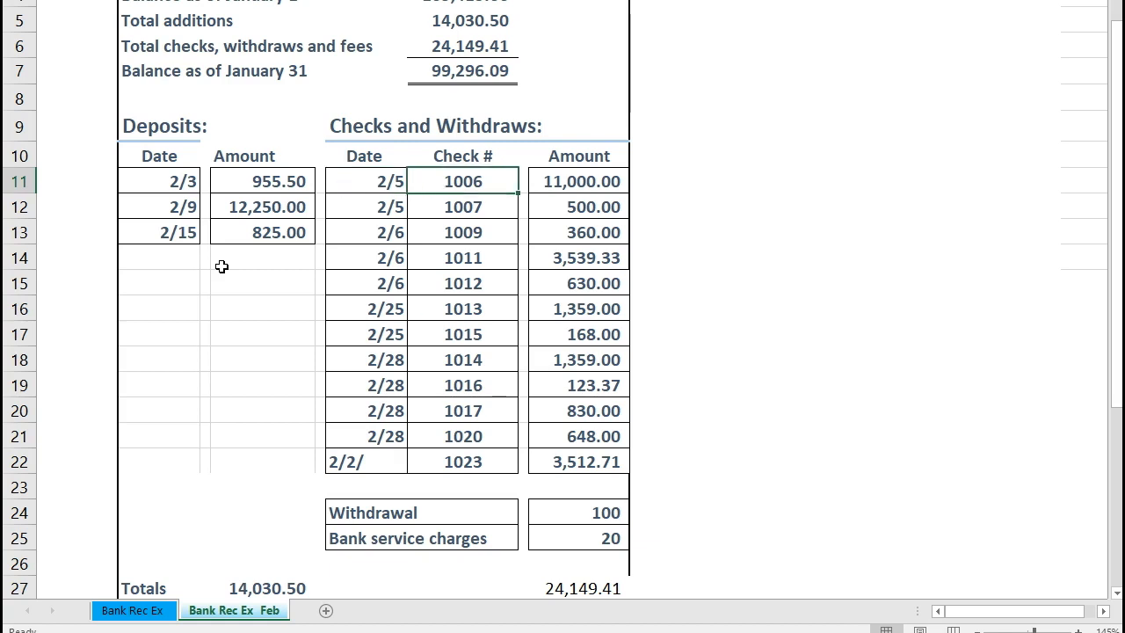
{"action": "key", "text": "Down"}
{"action": "key", "text": "Down"}
{"action": "key", "text": "Down"}
{"action": "key", "text": "Down"}
{"action": "key", "text": "Down"}
{"action": "key", "text": "Down"}
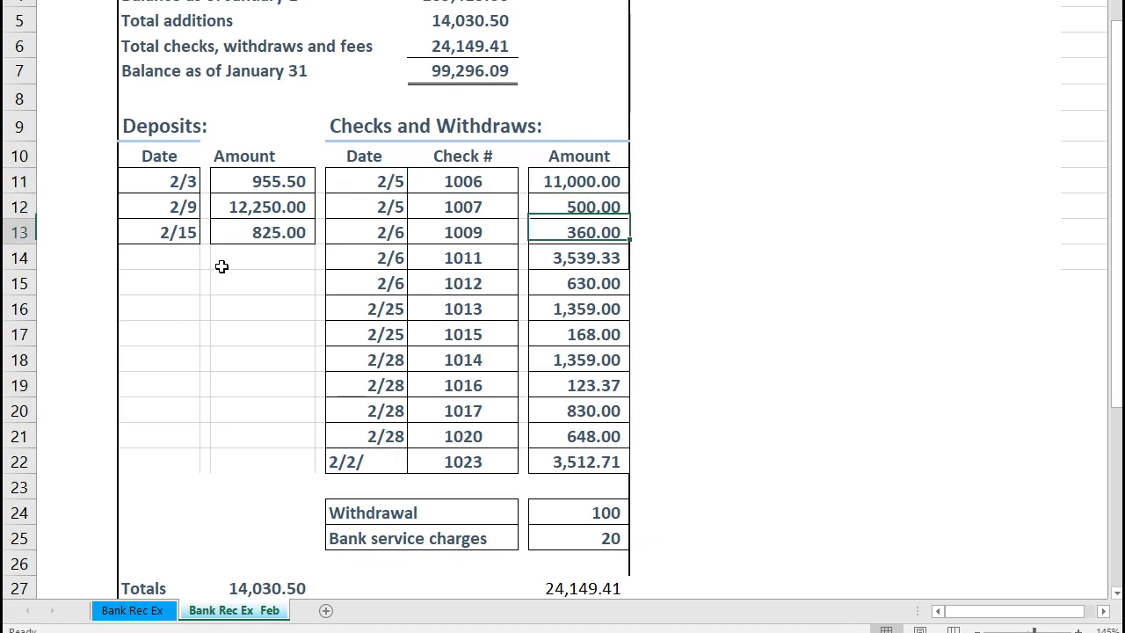
{"action": "key", "text": "Down"}
{"action": "key", "text": "Down"}
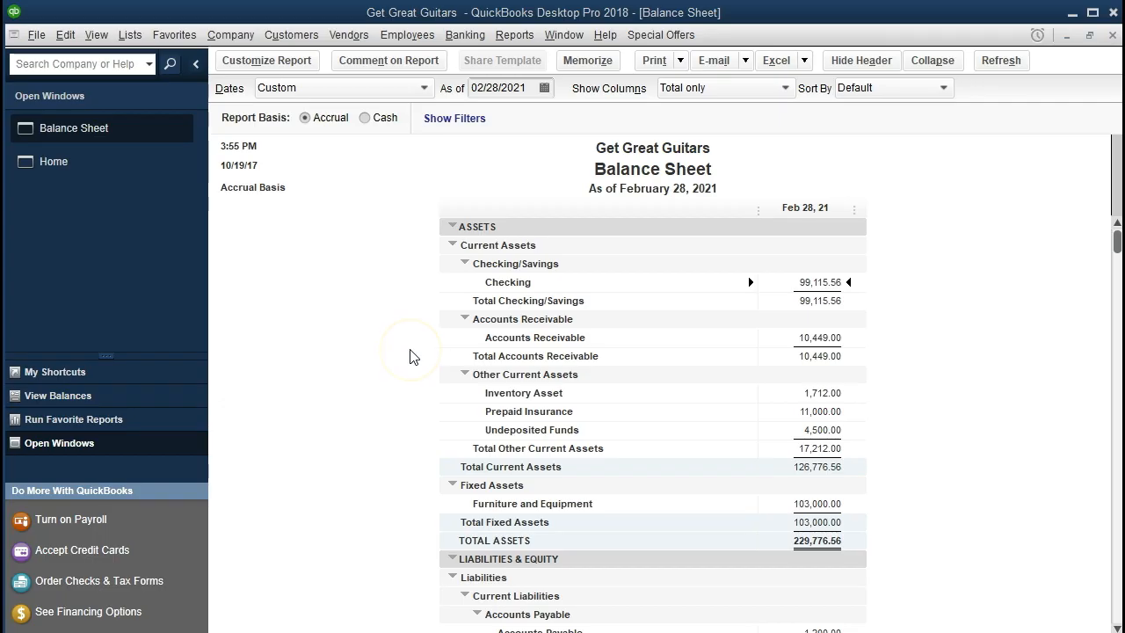
Step: Start the Checking account reconciliation in QuickBooks with statement date 02/28/2021, ending balance 99,296.09 and zero service charge and interest earned
{"action": "left_click", "coordinate": [466, 35]}
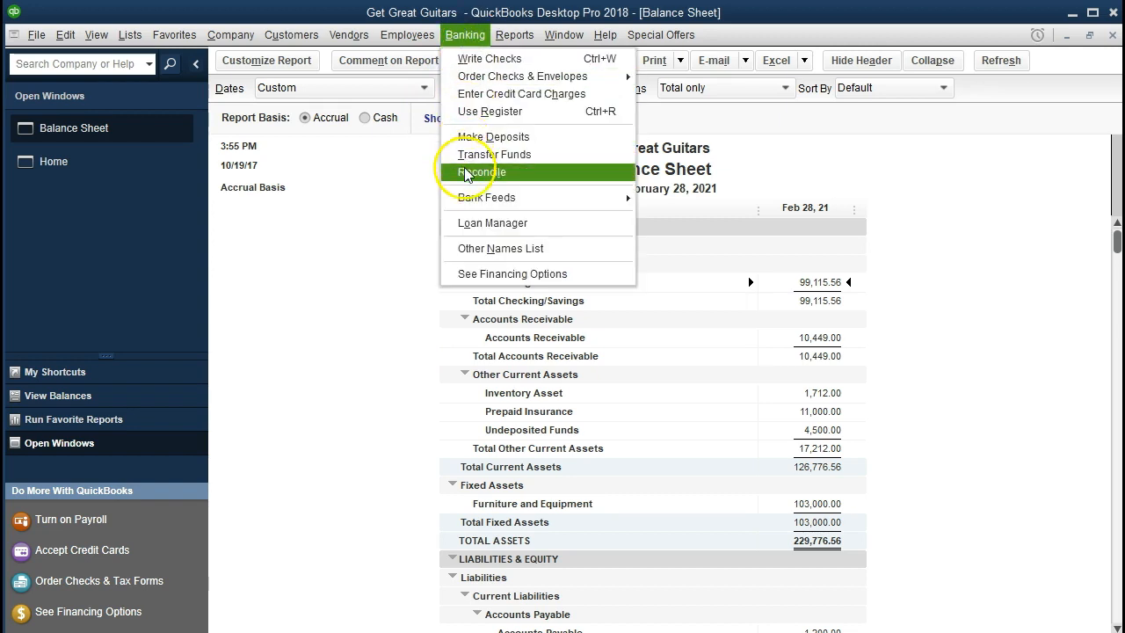
{"action": "left_click", "coordinate": [528, 173]}
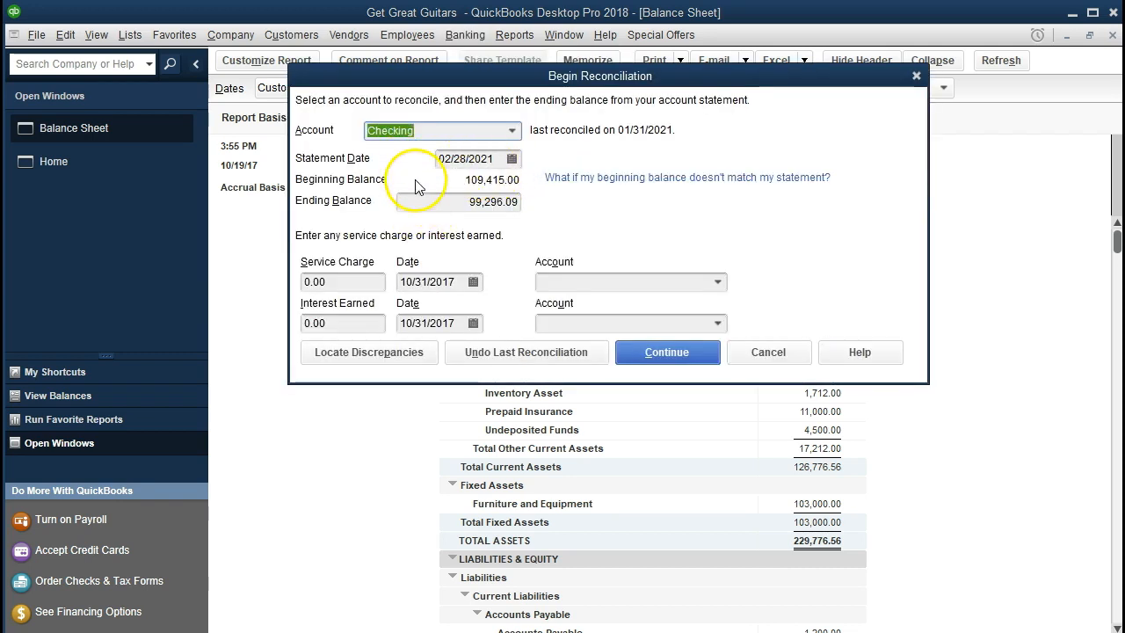
{"action": "key", "text": "Tab"}
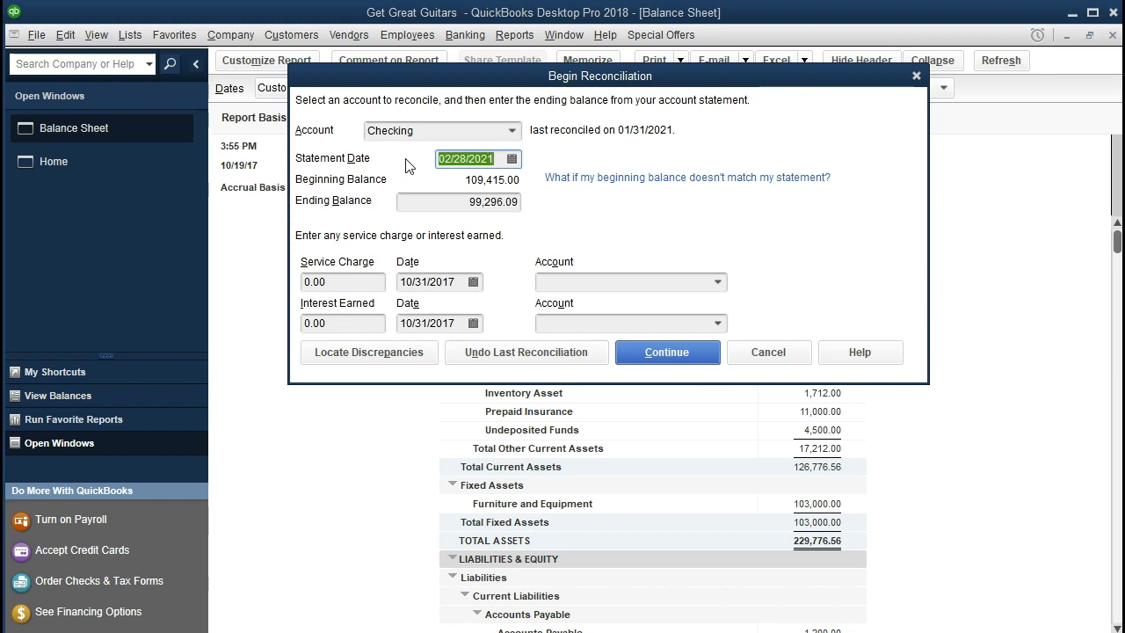
{"action": "left_click", "coordinate": [459, 200]}
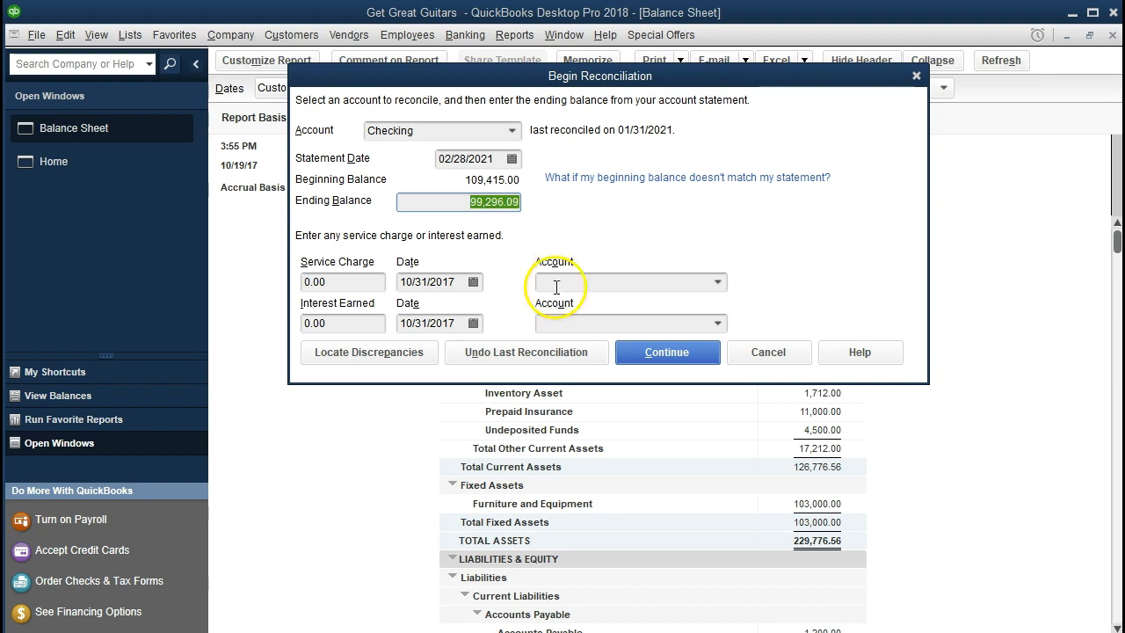
{"action": "left_click", "coordinate": [534, 333]}
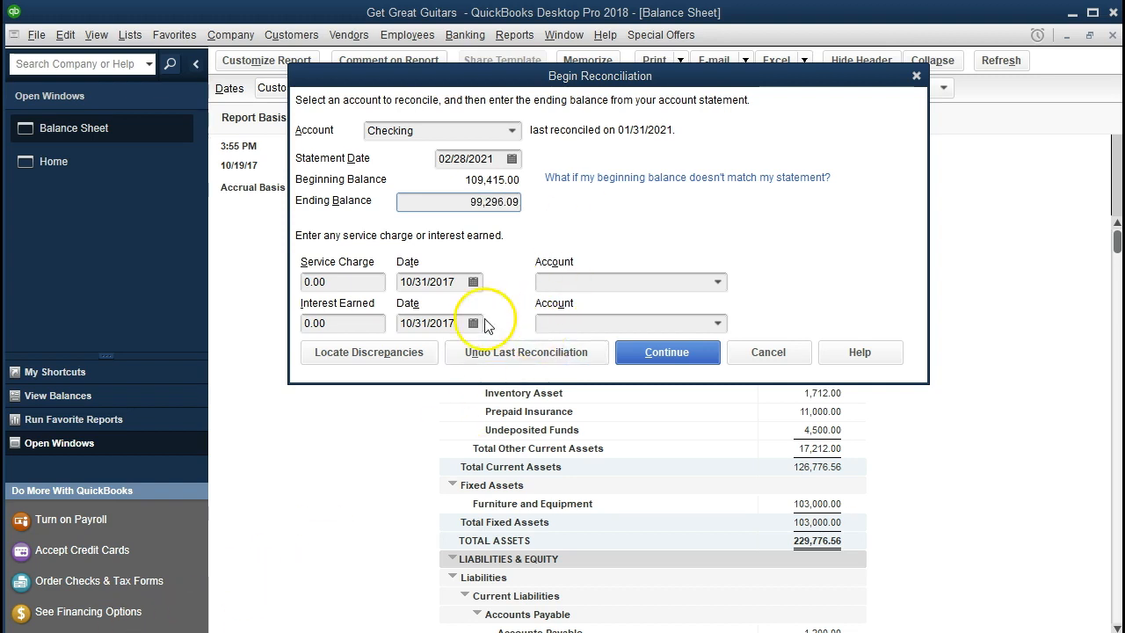
{"action": "left_click", "coordinate": [370, 286]}
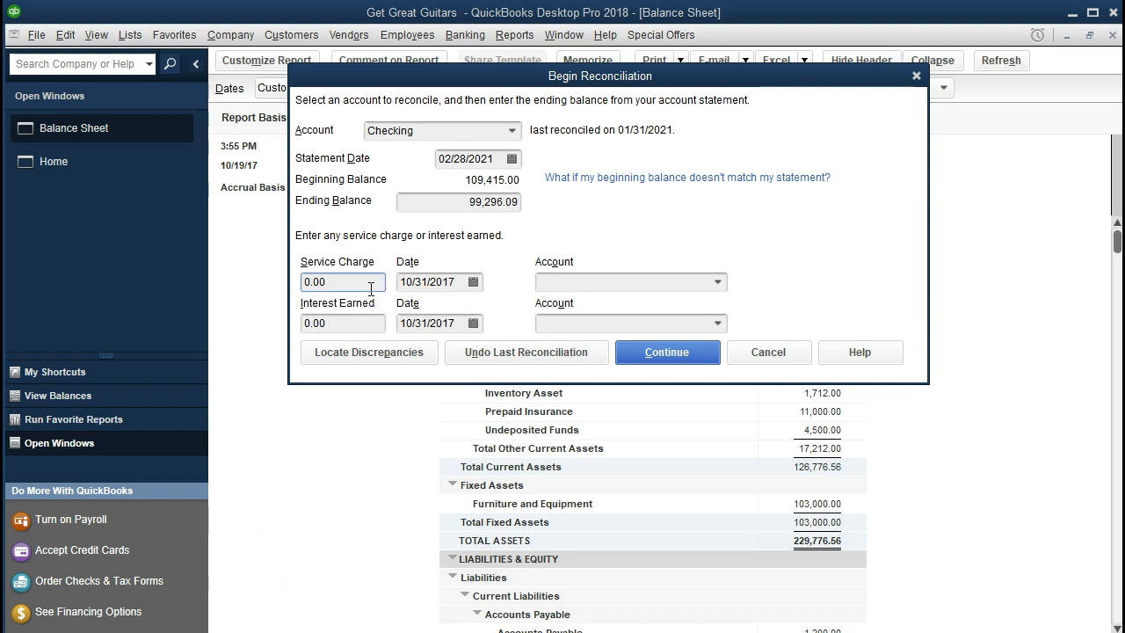
{"action": "left_click", "coordinate": [369, 329]}
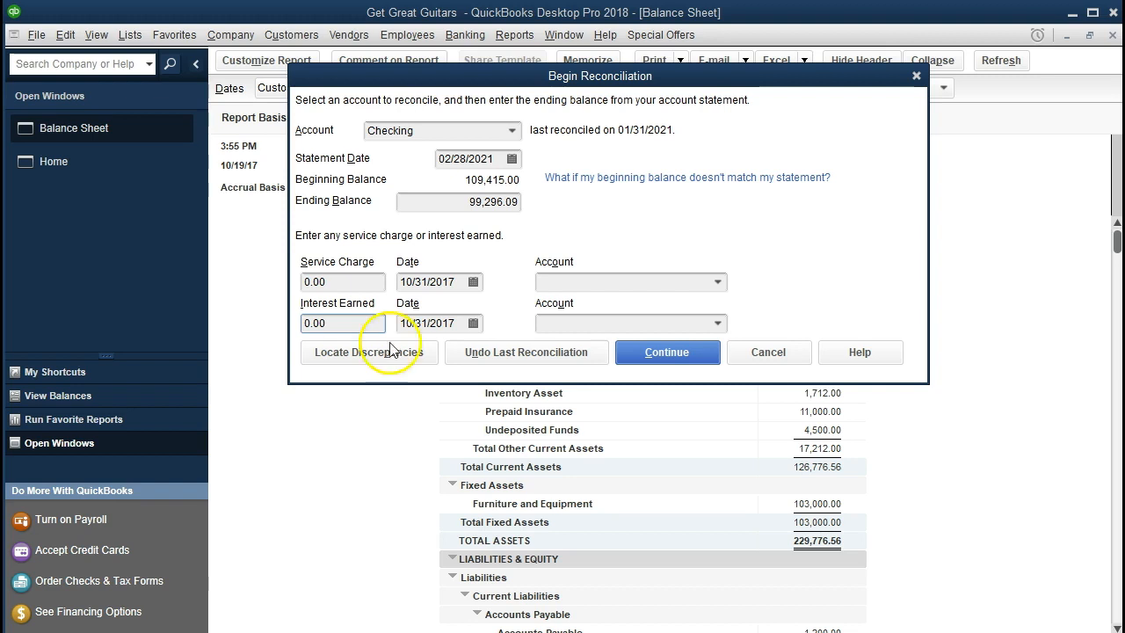
{"action": "left_click", "coordinate": [661, 354]}
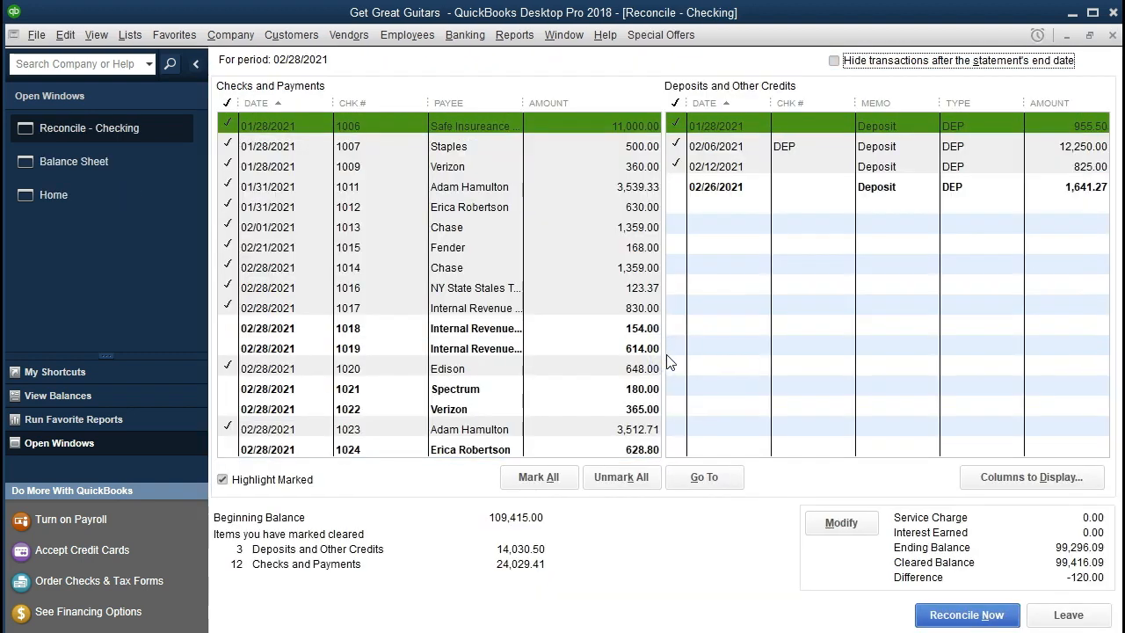
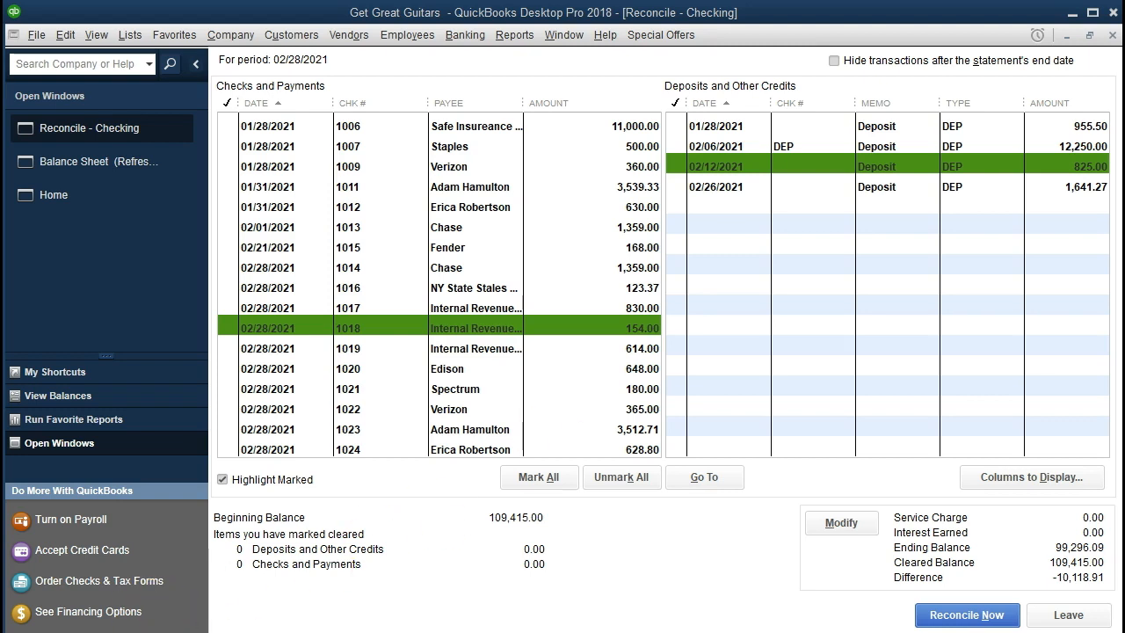
Step: Switch to the Excel bank statement and examine its deposits, checks, withdrawal, bank service charges and totals beside the QuickBooks reconciliation lists
{"action": "left_click", "coordinate": [511, 632]}
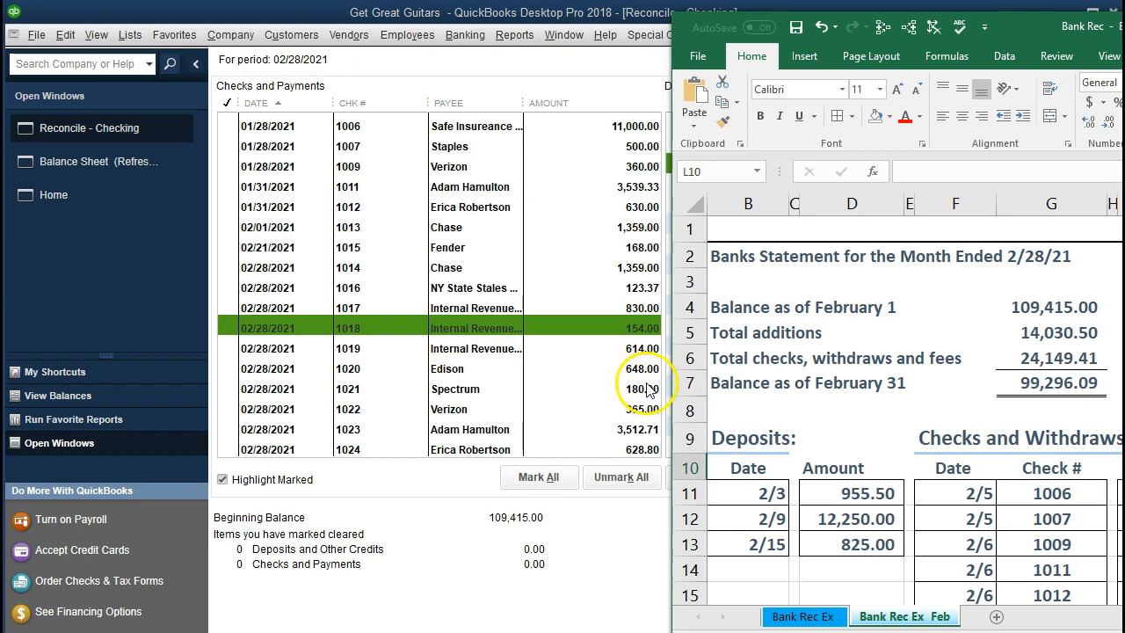
{"action": "left_click", "coordinate": [867, 400]}
{"action": "scroll", "coordinate": [867, 400], "scroll_direction": "down", "scroll_amount": 4}
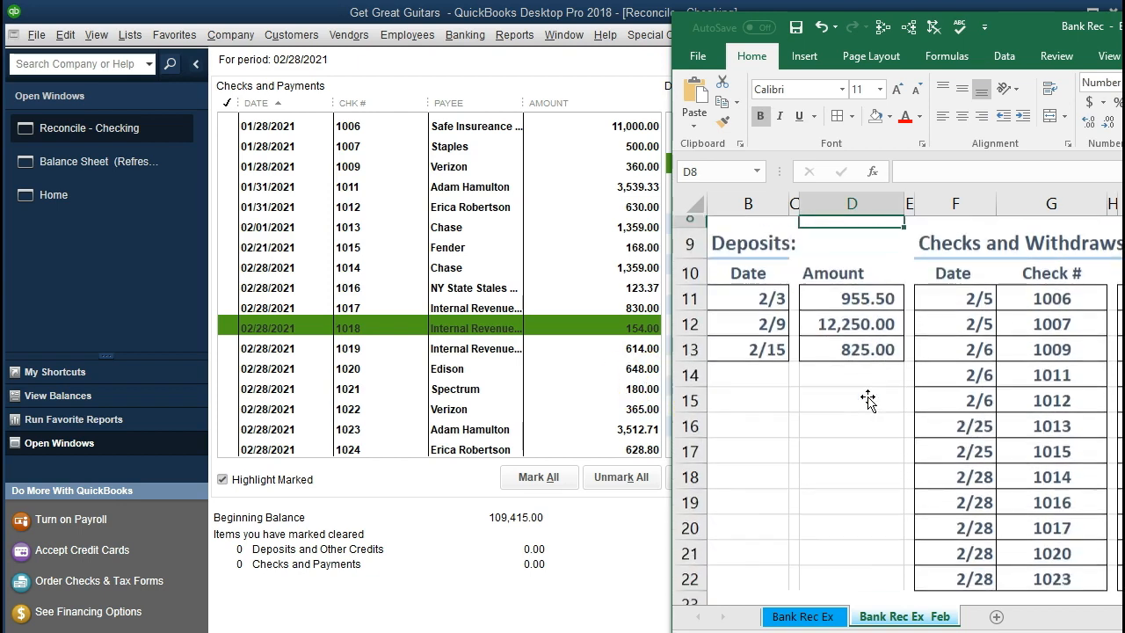
{"action": "scroll", "coordinate": [897, 396], "scroll_direction": "right", "scroll_amount": 2}
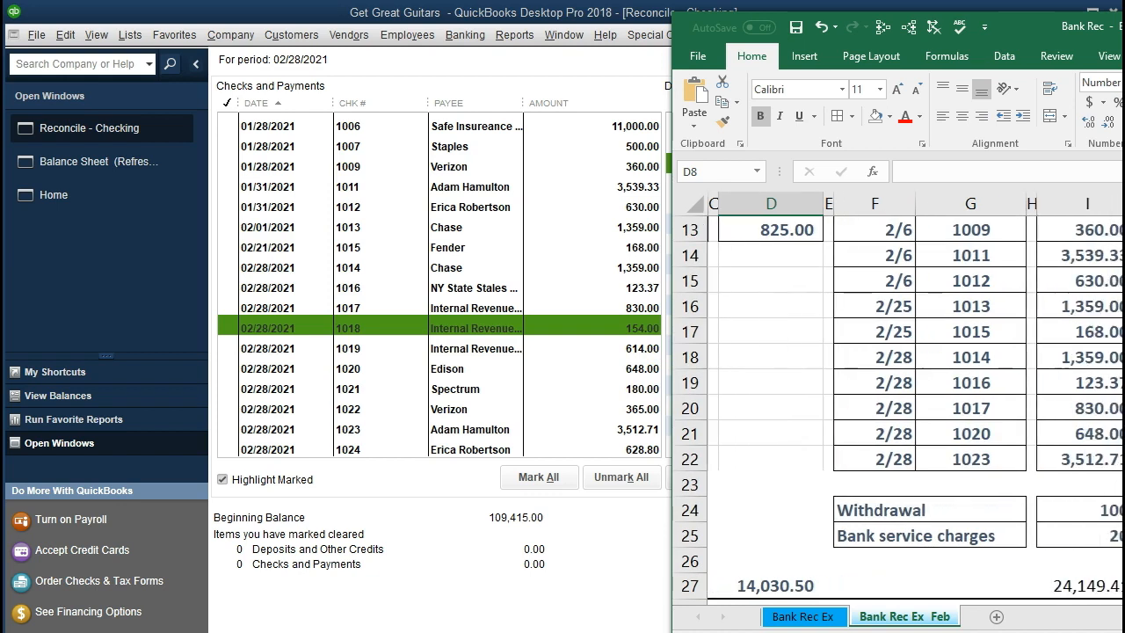
{"action": "scroll", "coordinate": [1078, 519], "scroll_direction": "down", "scroll_amount": 1}
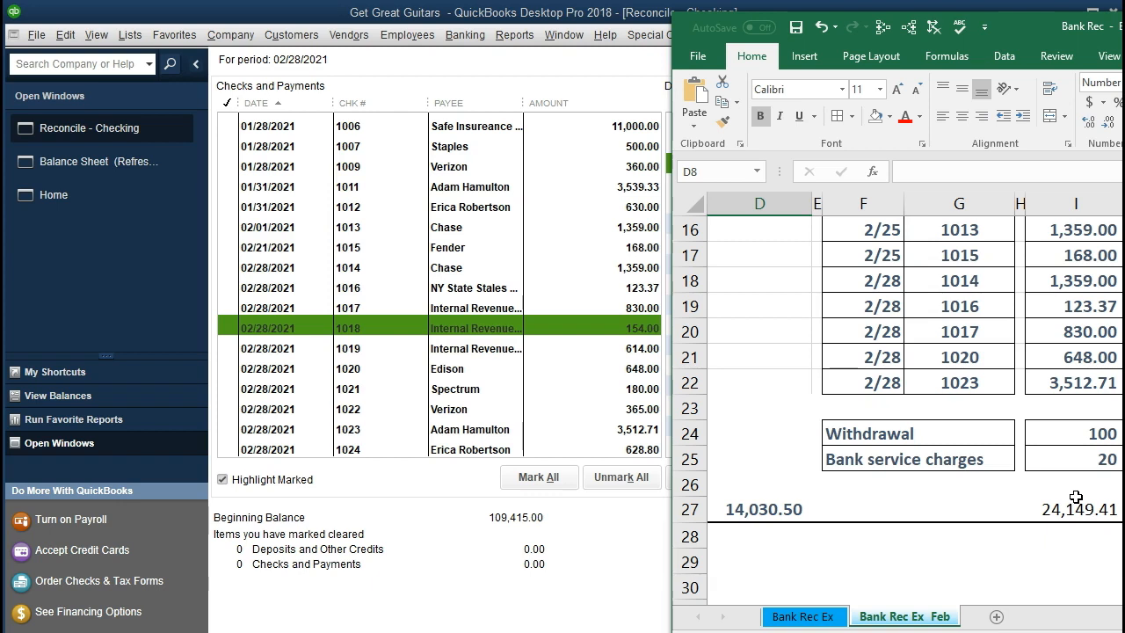
{"action": "scroll", "coordinate": [914, 358], "scroll_direction": "left", "scroll_amount": 3}
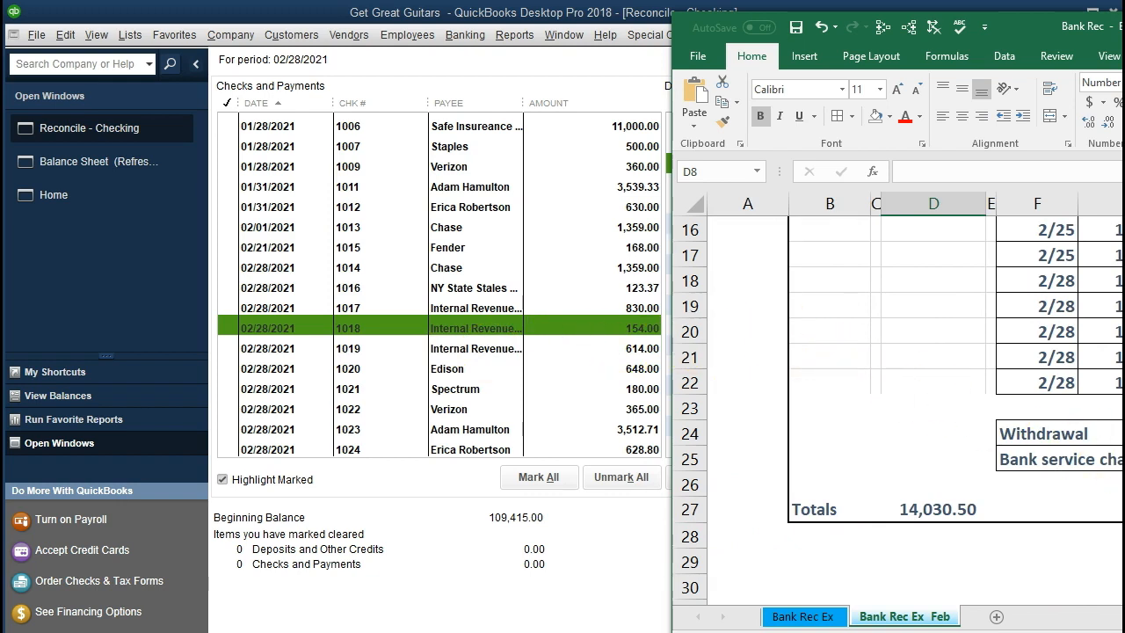
{"action": "scroll", "coordinate": [914, 357], "scroll_direction": "right", "scroll_amount": 2}
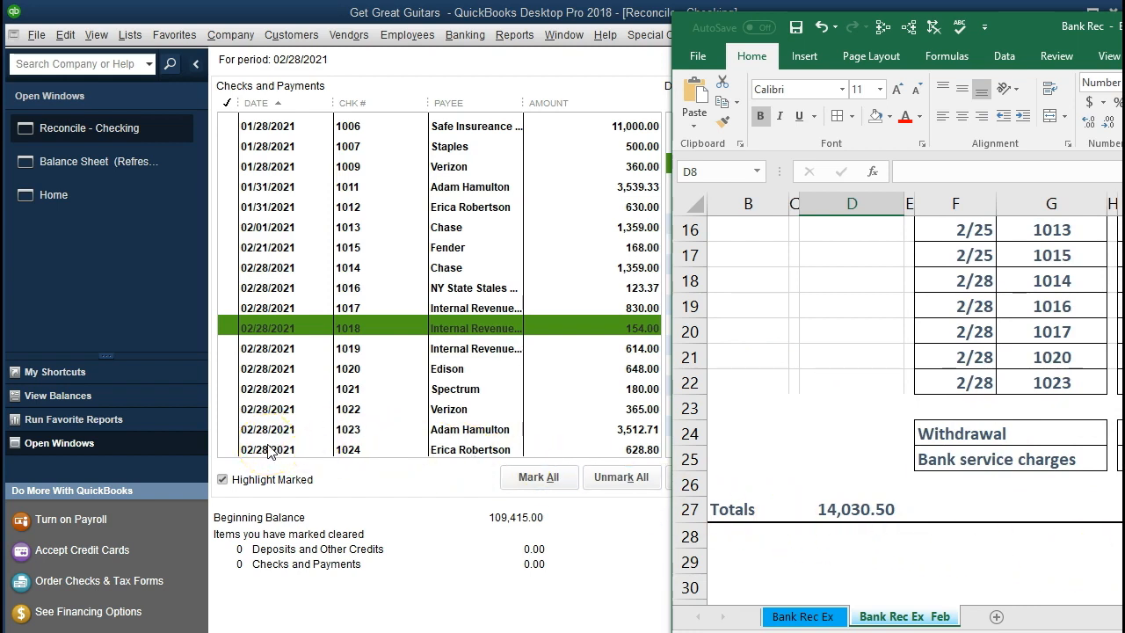
{"action": "left_click", "coordinate": [809, 362]}
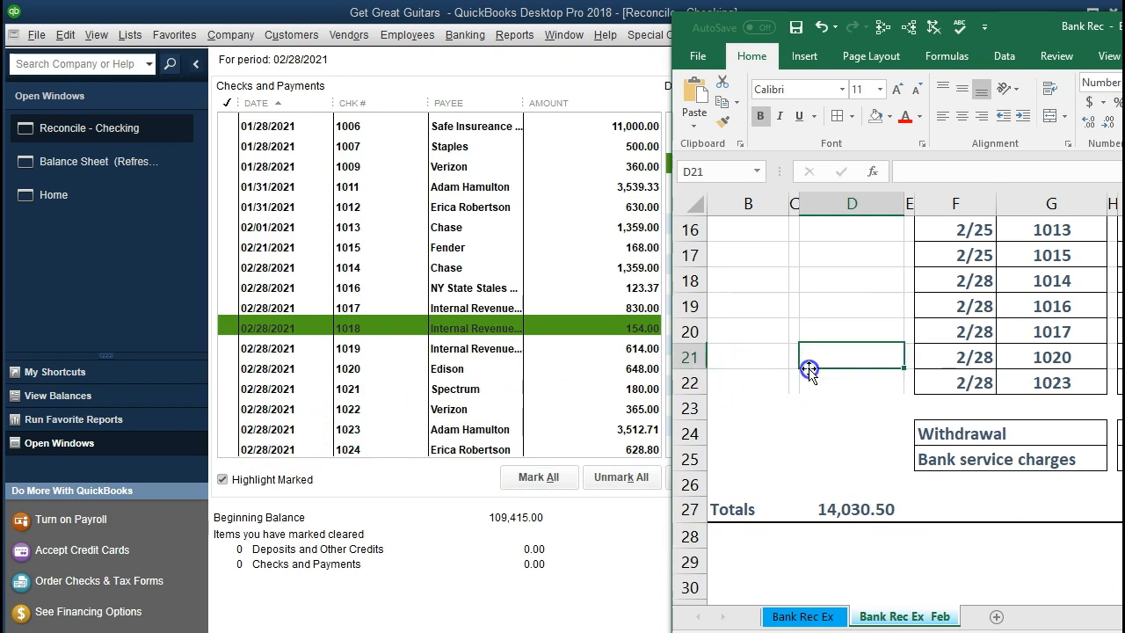
{"action": "scroll", "coordinate": [808, 369], "scroll_direction": "up", "scroll_amount": 3}
{"action": "scroll", "coordinate": [808, 373], "scroll_direction": "up", "scroll_amount": 1}
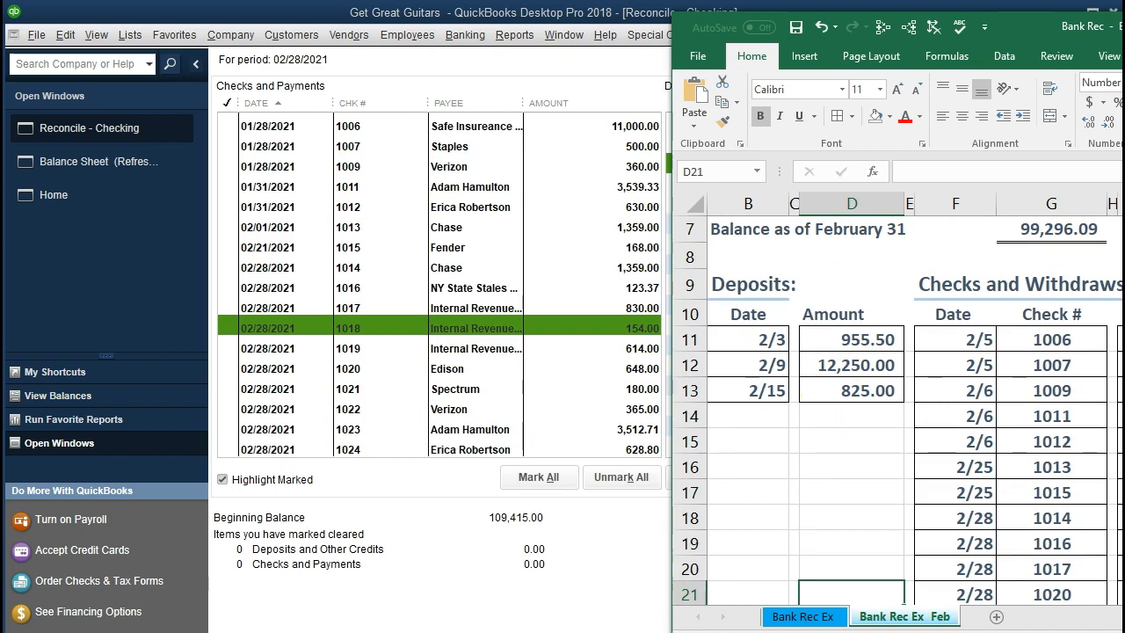
{"action": "scroll", "coordinate": [897, 396], "scroll_direction": "right", "scroll_amount": 3}
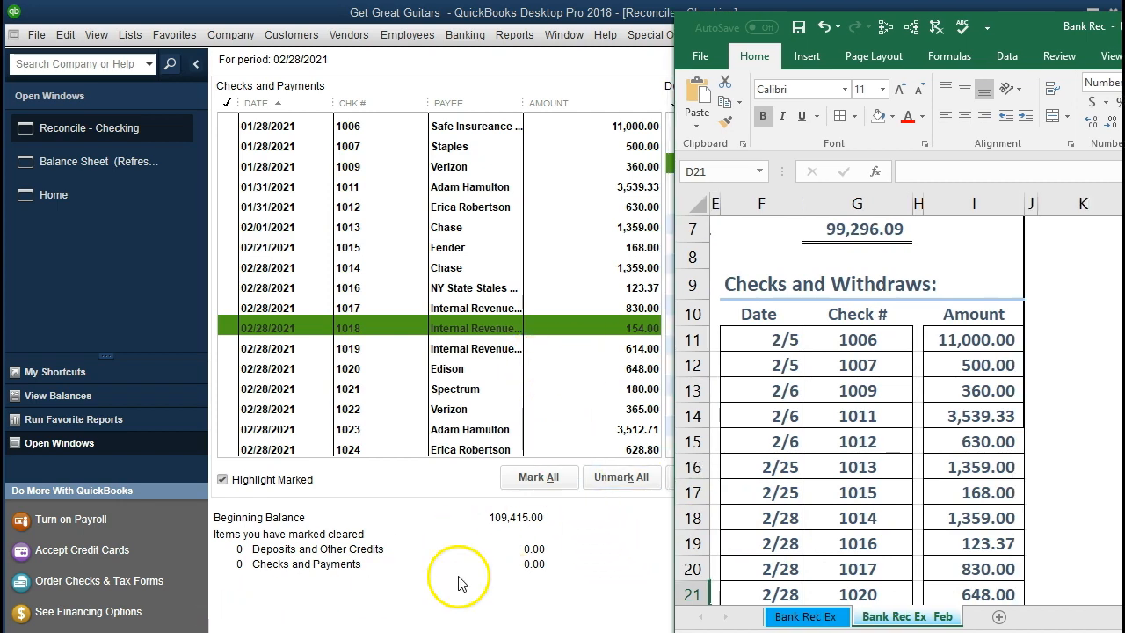
{"action": "left_click", "coordinate": [459, 580]}
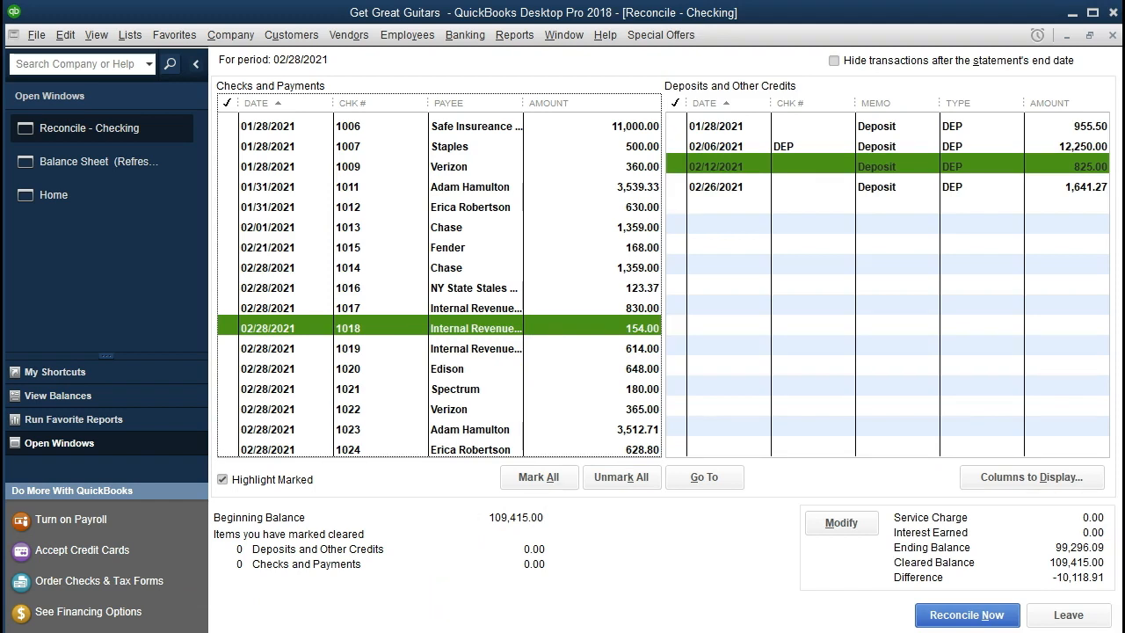
Step: Mark check 1006 for 11,000.00 as cleared in QuickBooks and fill its Excel statement row, F11:I11, with light green
{"action": "key", "text": "alt+Tab"}
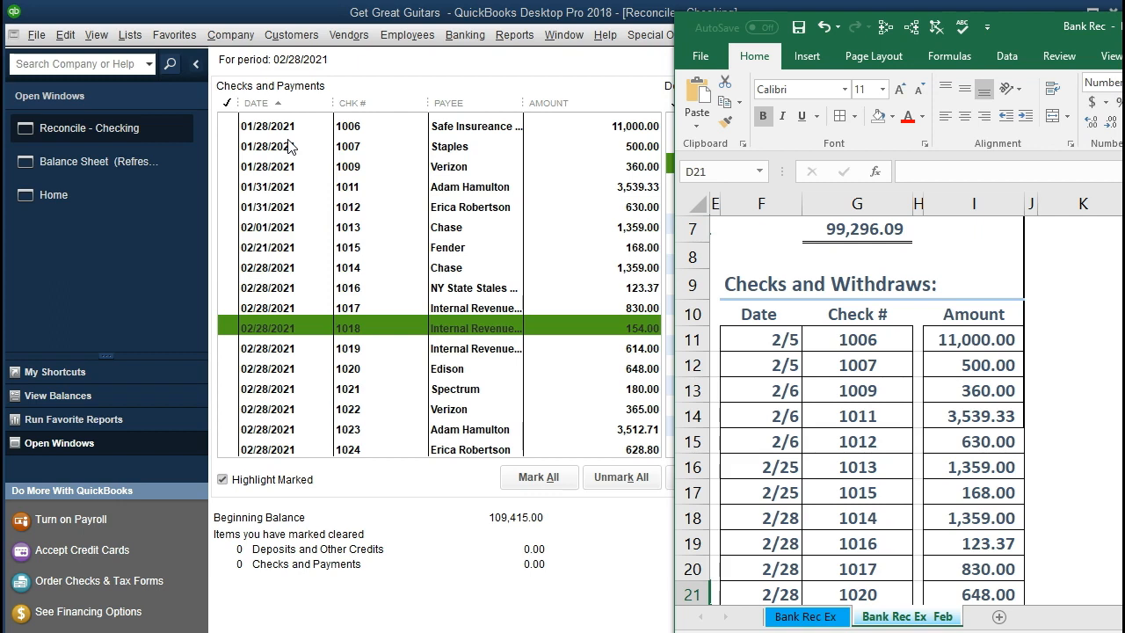
{"action": "left_click", "coordinate": [226, 123]}
{"action": "left_click", "coordinate": [226, 123]}
{"action": "key", "text": "alt+Tab"}
{"action": "left_click", "coordinate": [874, 338]}
{"action": "left_click_drag", "start_coordinate": [792, 344], "coordinate": [959, 344]}
{"action": "right_click", "coordinate": [959, 343]}
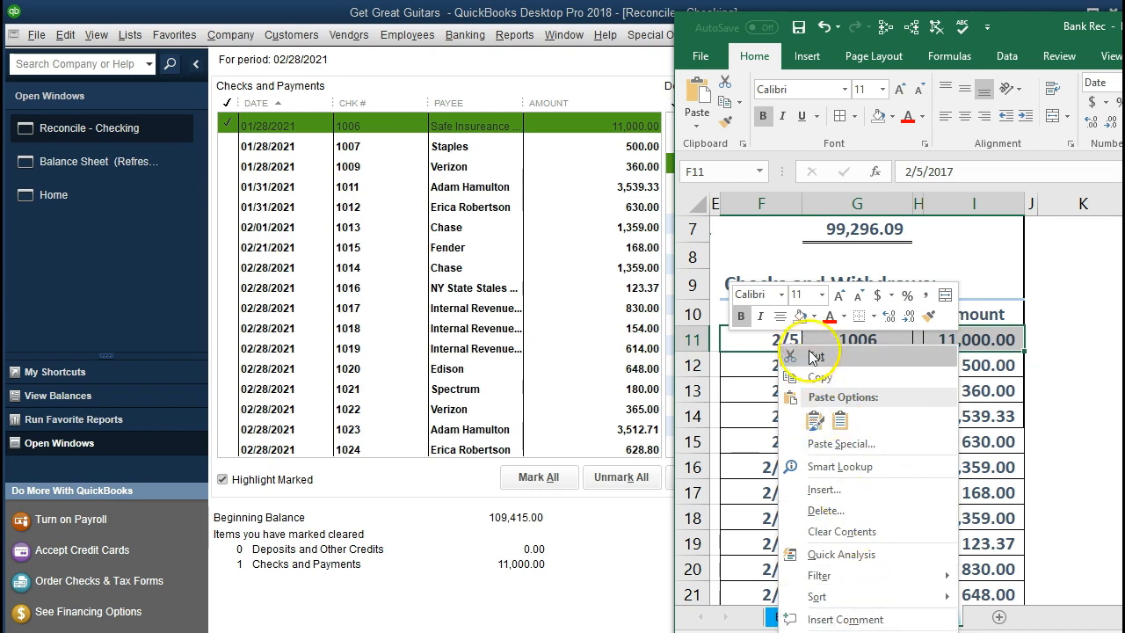
{"action": "left_click", "coordinate": [813, 315]}
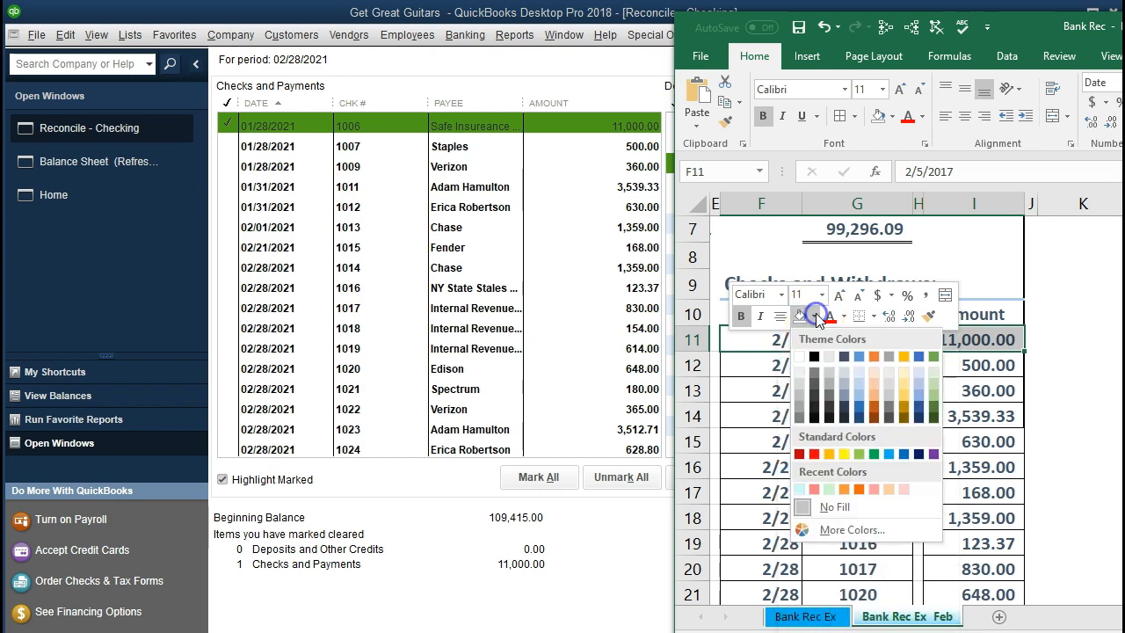
{"action": "left_click", "coordinate": [859, 454]}
{"action": "left_click", "coordinate": [857, 441]}
{"action": "left_click", "coordinate": [936, 373]}
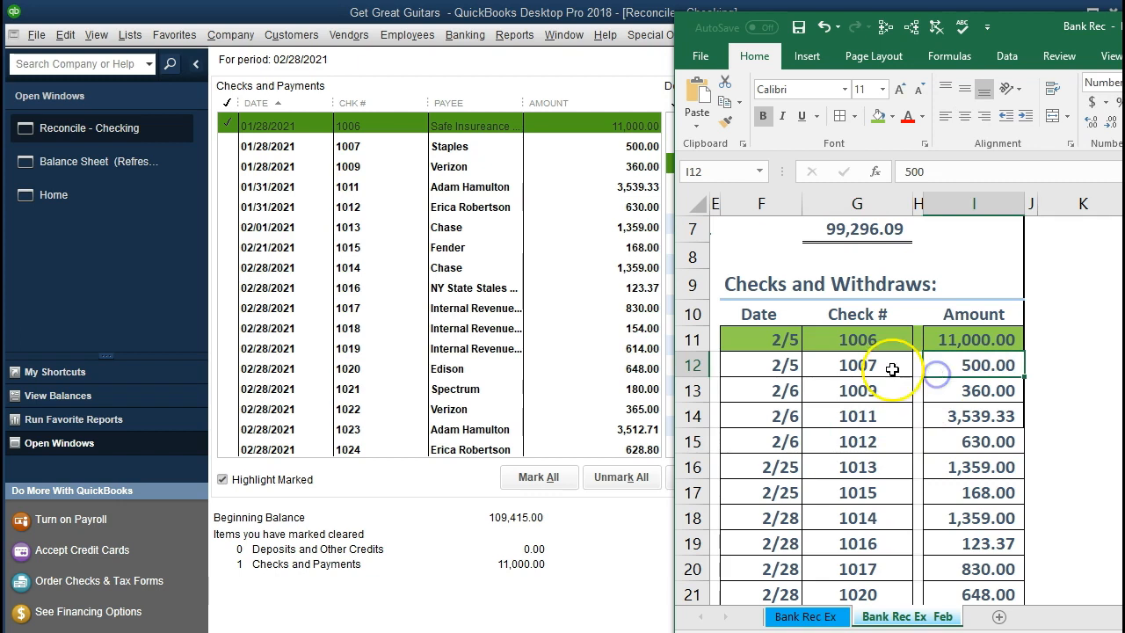
Step: Mark check 1007 for 500.00 as cleared in the reconciliation and fill its statement row, F12:I12, with the same green
{"action": "left_click", "coordinate": [887, 369]}
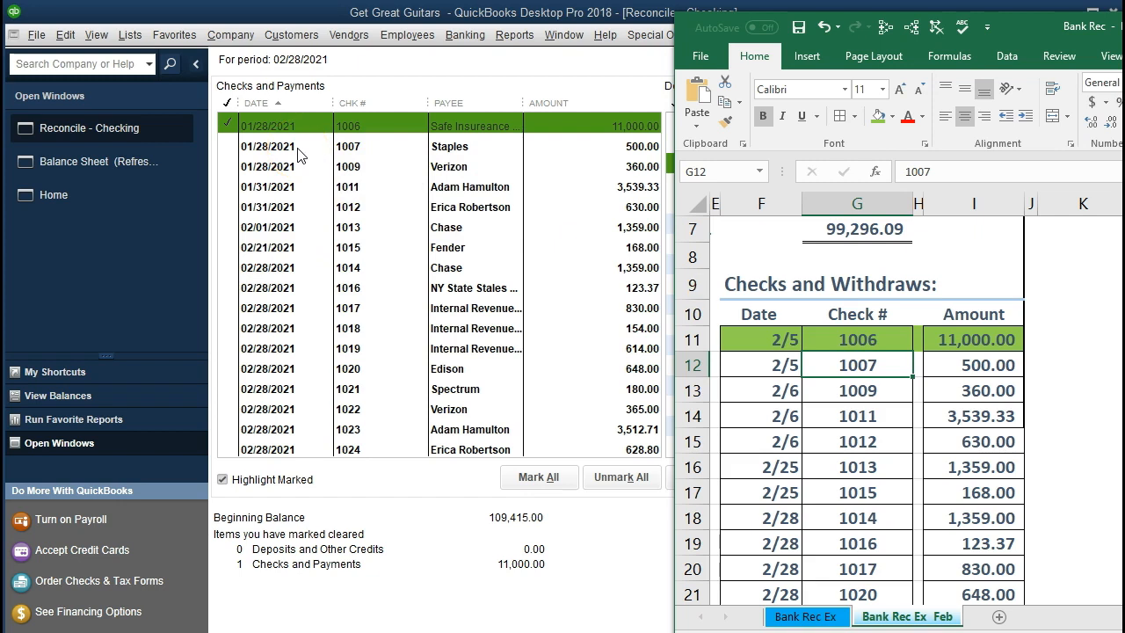
{"action": "left_click", "coordinate": [573, 151]}
{"action": "key", "text": "alt+Tab"}
{"action": "left_click_drag", "start_coordinate": [773, 367], "coordinate": [958, 370]}
{"action": "right_click", "coordinate": [958, 370]}
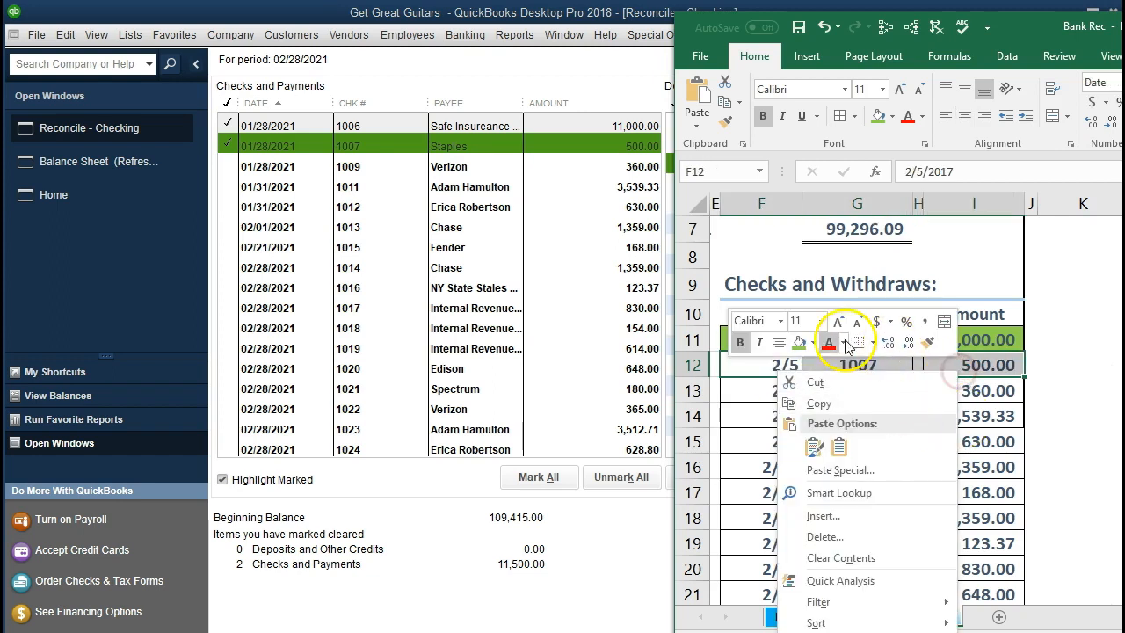
{"action": "left_click", "coordinate": [799, 345]}
{"action": "left_click", "coordinate": [949, 390]}
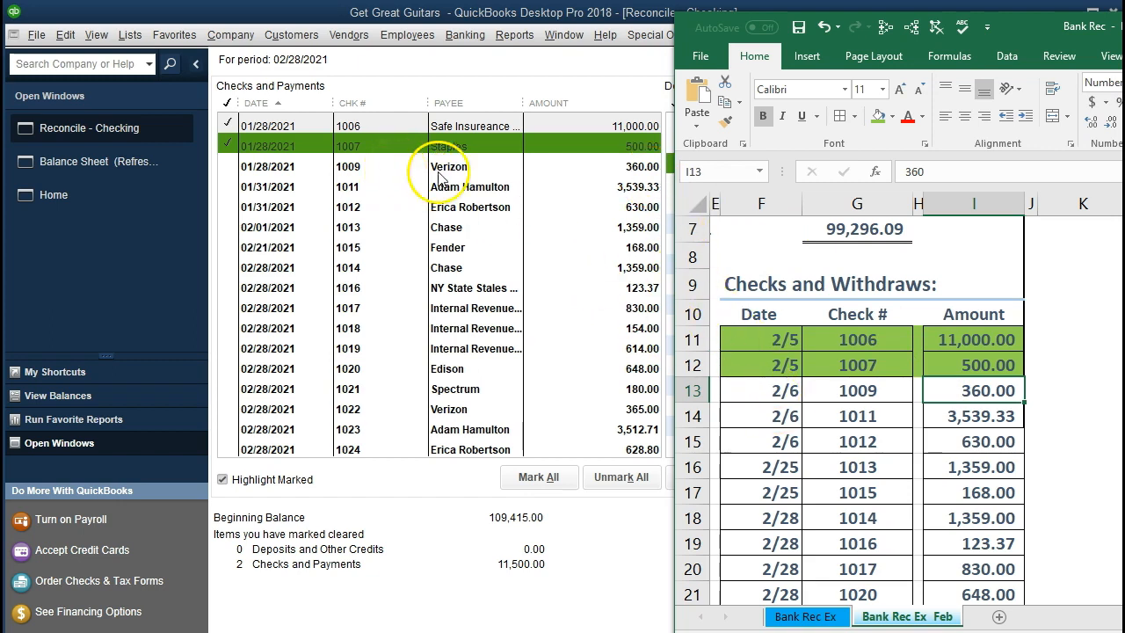
Step: Mark check 1009 for 360.00 as cleared in QuickBooks and color its Excel statement row, F13:I13, green
{"action": "left_click", "coordinate": [595, 167]}
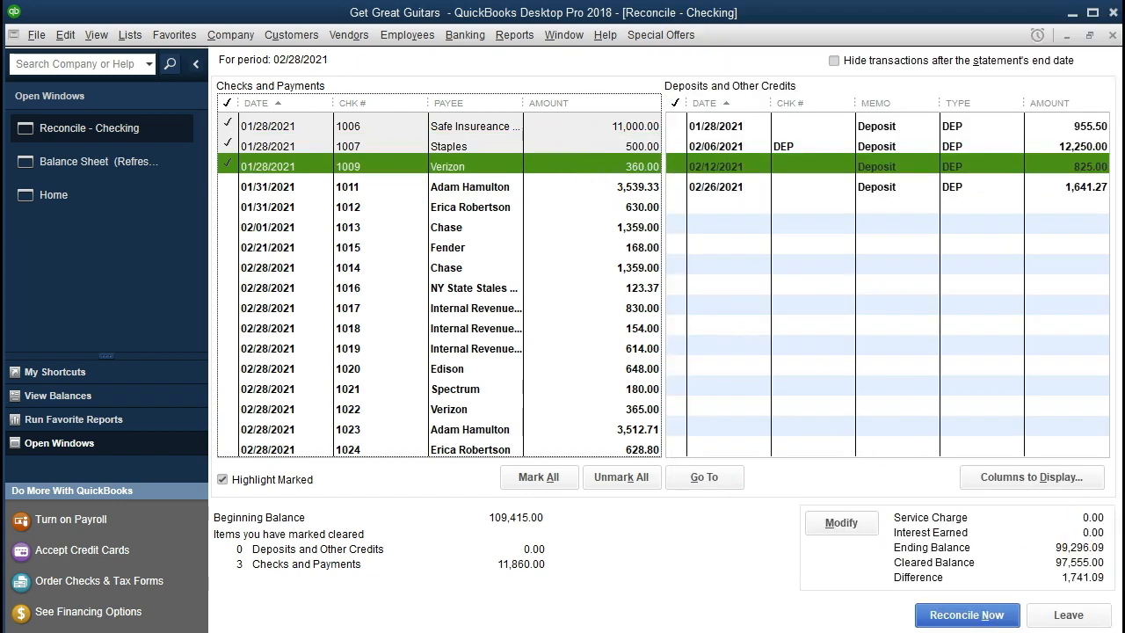
{"action": "key", "text": "alt+Tab"}
{"action": "left_click_drag", "start_coordinate": [791, 389], "coordinate": [952, 387]}
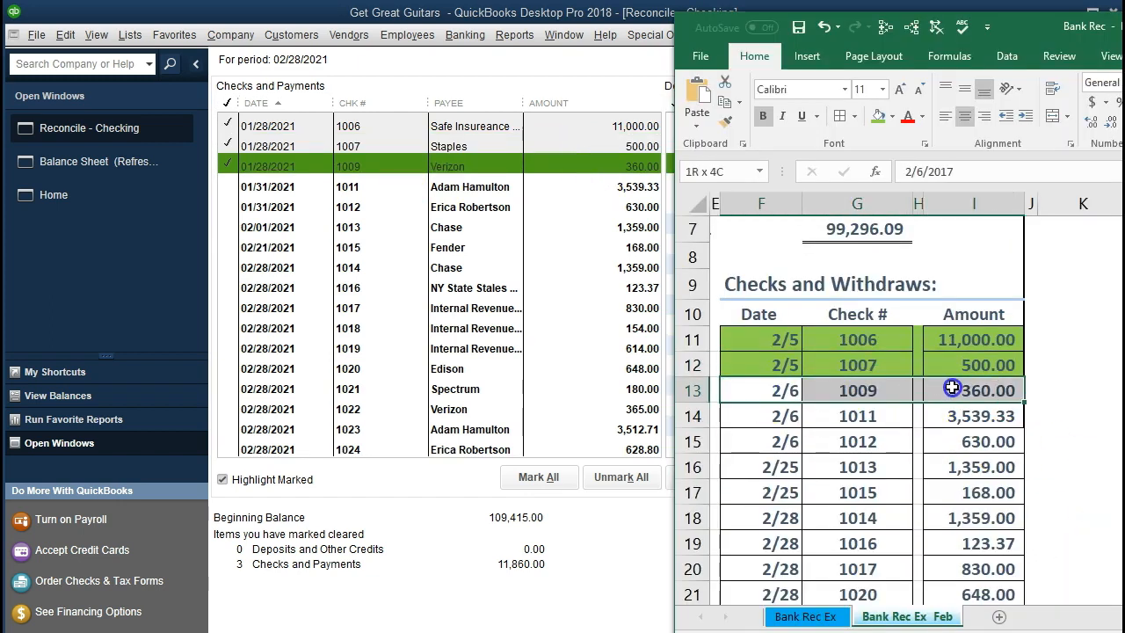
{"action": "right_click", "coordinate": [952, 387]}
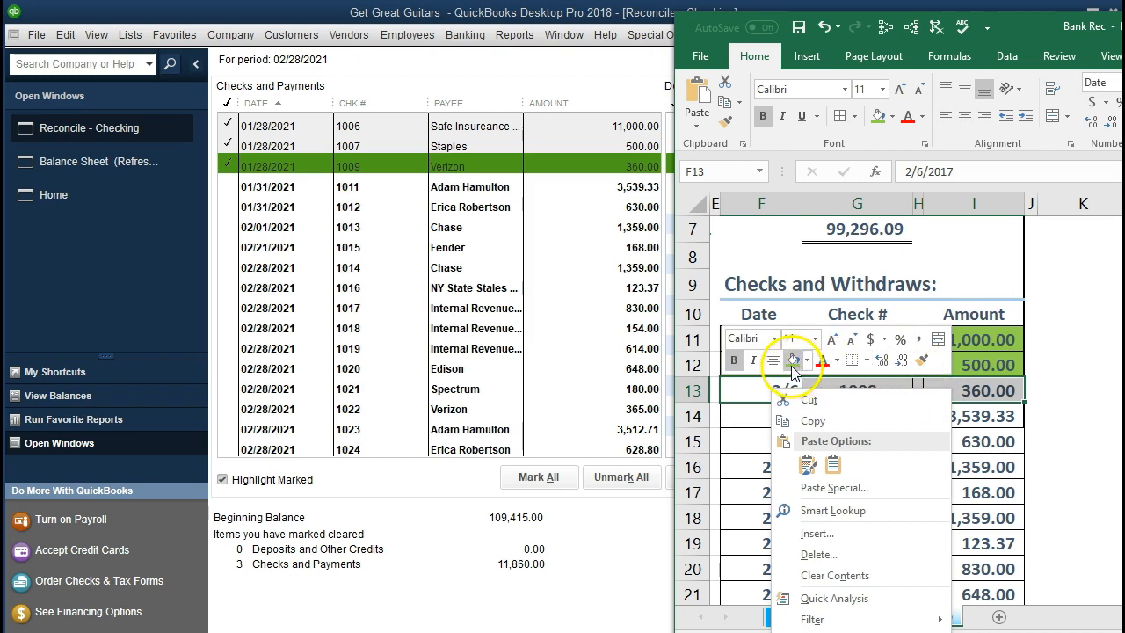
{"action": "left_click", "coordinate": [792, 360]}
{"action": "left_click", "coordinate": [955, 414]}
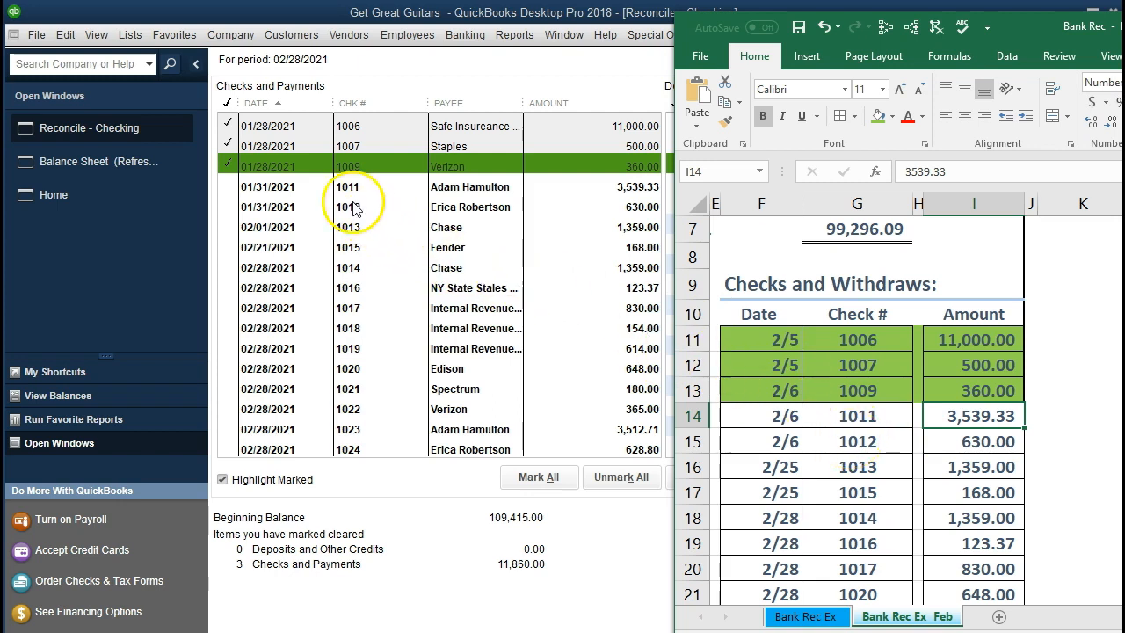
Step: Mark check 1011 for 3,539.33 as cleared in QuickBooks and color its Excel statement row, F14:I14, green
{"action": "left_click", "coordinate": [594, 186]}
{"action": "key", "text": "alt+Tab"}
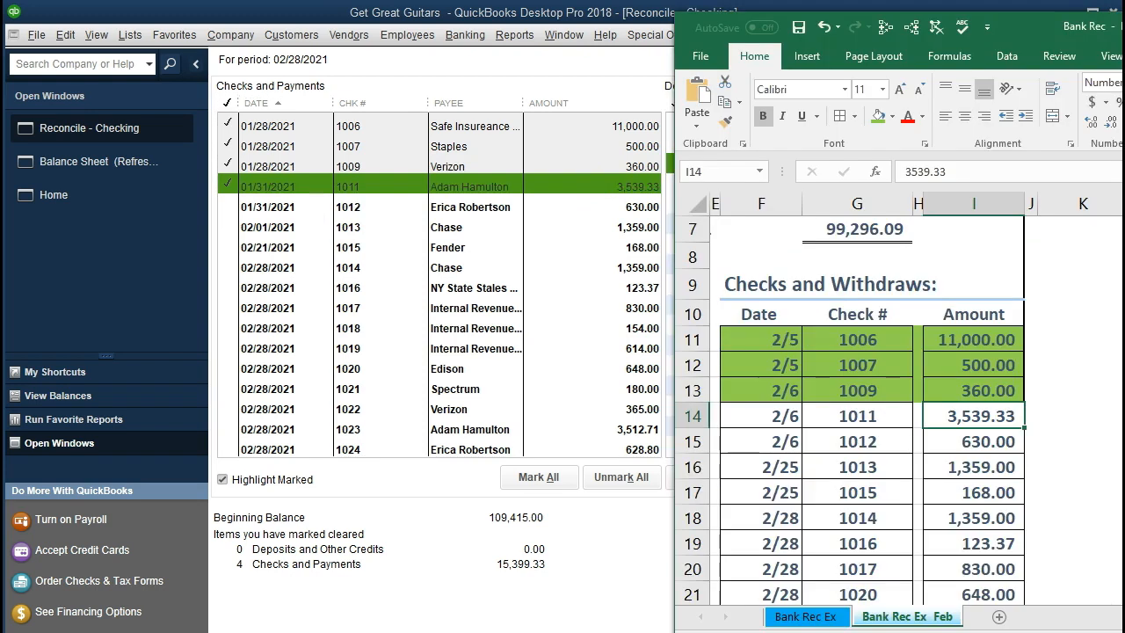
{"action": "left_click_drag", "start_coordinate": [762, 411], "coordinate": [980, 419]}
{"action": "right_click", "coordinate": [944, 417]}
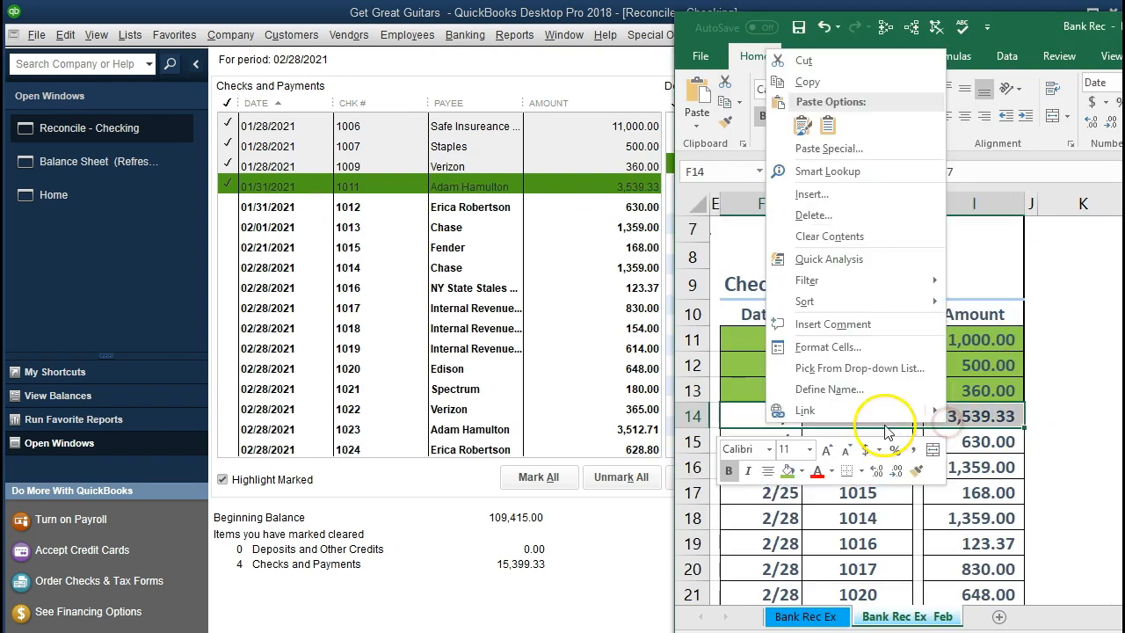
{"action": "left_click", "coordinate": [789, 475]}
{"action": "left_click", "coordinate": [975, 441]}
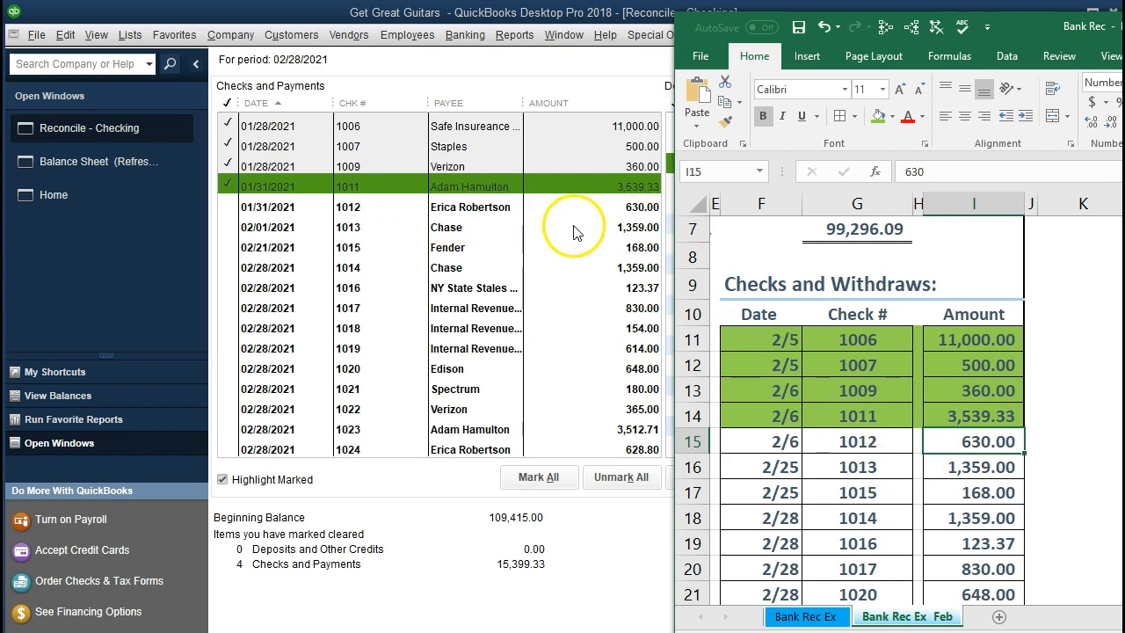
Step: Mark check 1012 for 630.00 as cleared in QuickBooks and fill its Excel statement row, F15:I15, with green
{"action": "left_click", "coordinate": [587, 207]}
{"action": "key", "text": "alt+Tab"}
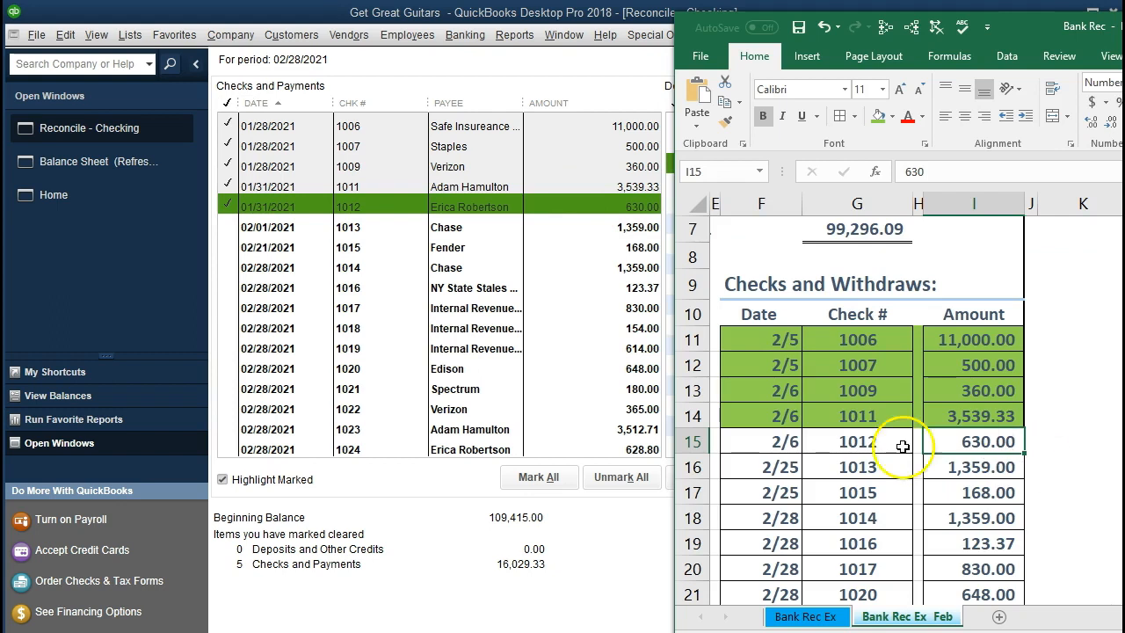
{"action": "left_click_drag", "start_coordinate": [793, 444], "coordinate": [987, 434]}
{"action": "right_click", "coordinate": [950, 450]}
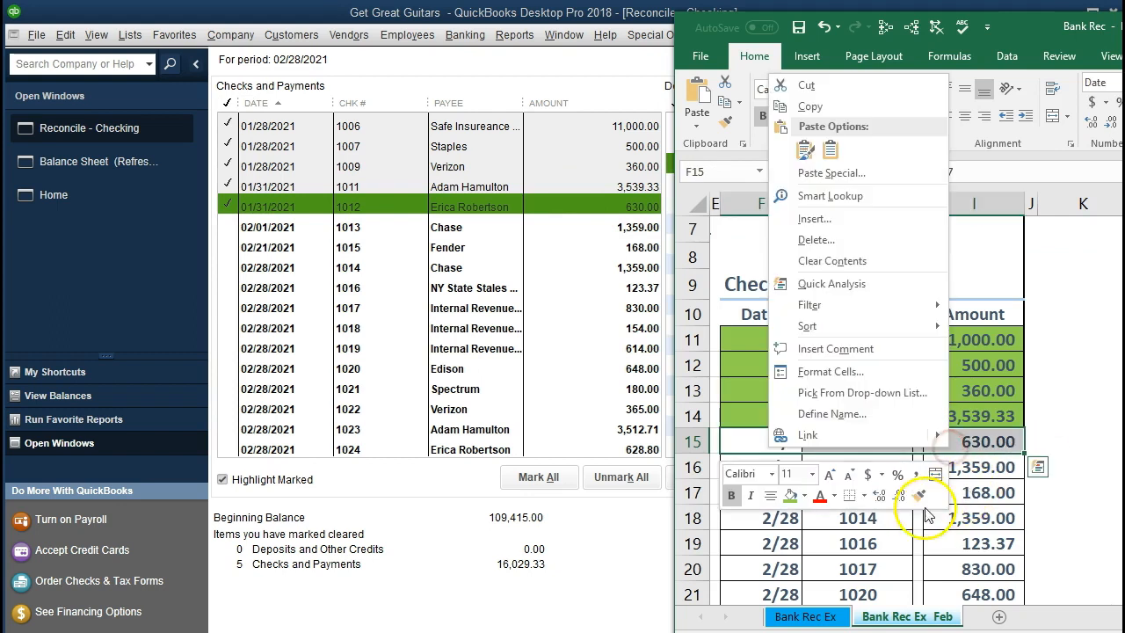
{"action": "left_click", "coordinate": [791, 495]}
{"action": "left_click", "coordinate": [901, 397]}
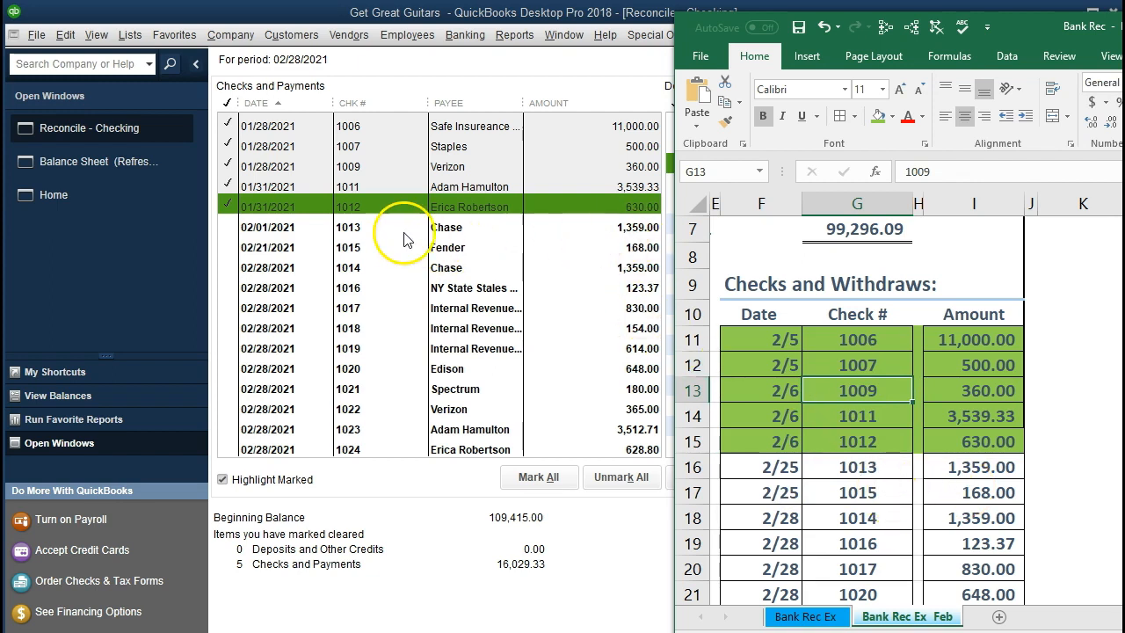
Step: Mark check 1013 for 1,359.00 as cleared in the reconciliation and color its statement row, F16:I16, green
{"action": "left_click", "coordinate": [576, 228]}
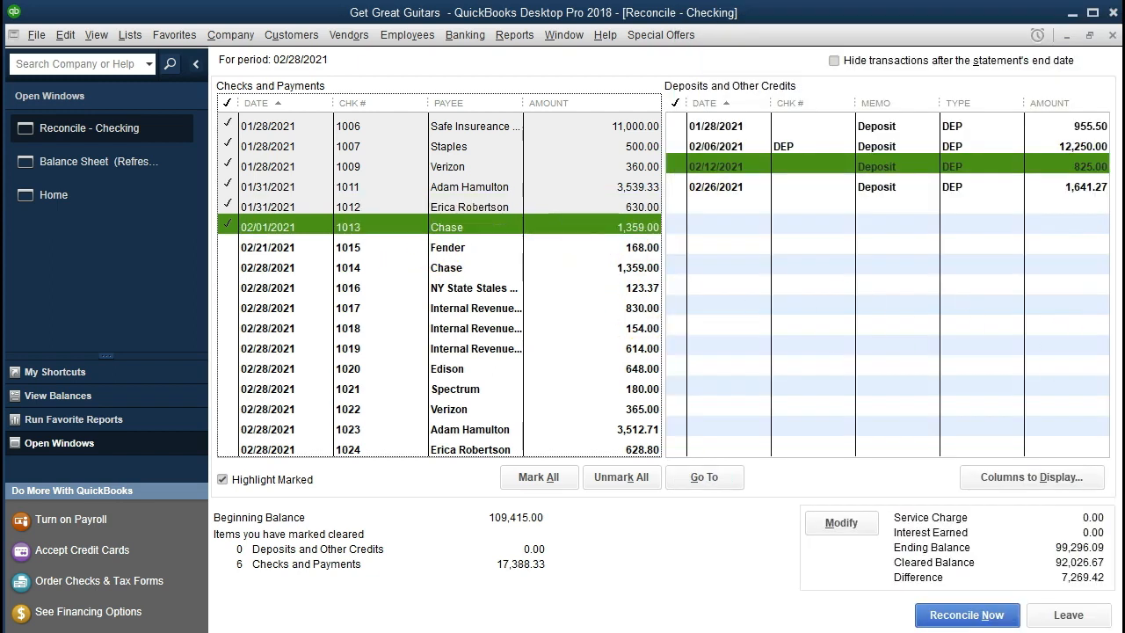
{"action": "left_click", "coordinate": [913, 461]}
{"action": "left_click_drag", "start_coordinate": [781, 466], "coordinate": [949, 463]}
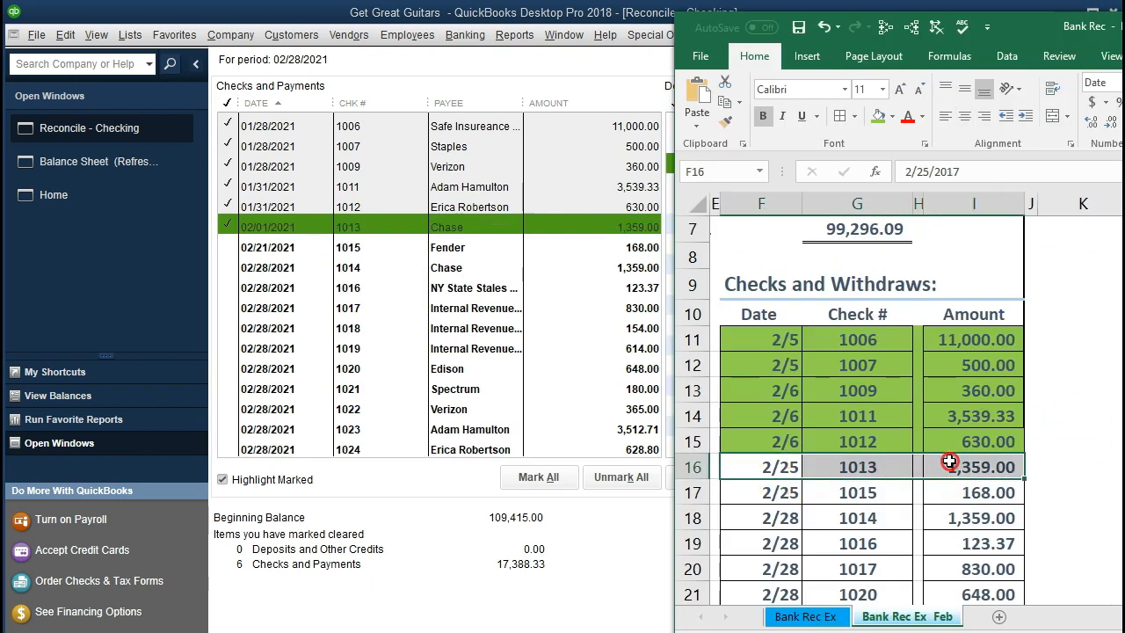
{"action": "right_click", "coordinate": [950, 462]}
{"action": "left_click", "coordinate": [791, 501]}
{"action": "left_click", "coordinate": [995, 520]}
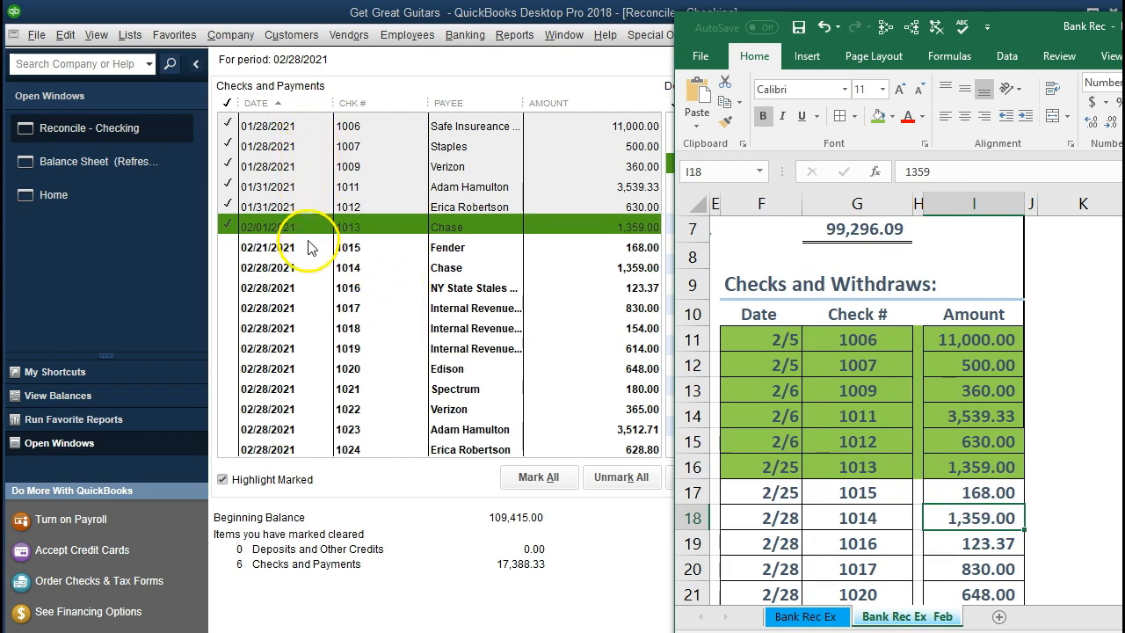
Step: Mark check 1015 for 168.00 as cleared in QuickBooks and color its Excel statement row, F17:I17, green
{"action": "left_click", "coordinate": [971, 496]}
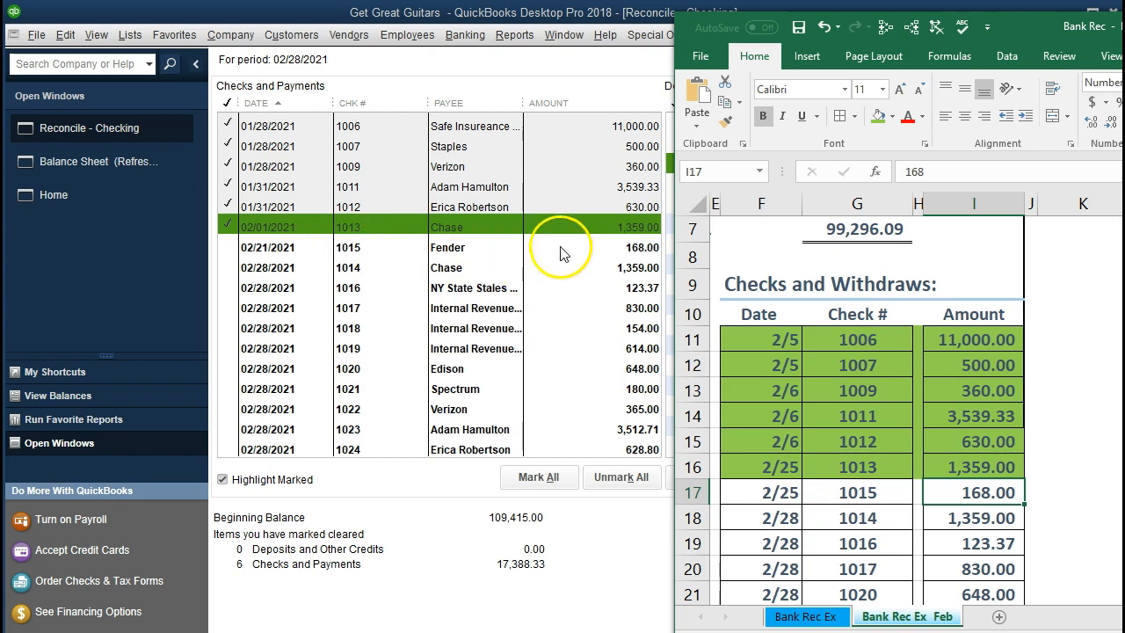
{"action": "left_click", "coordinate": [589, 253]}
{"action": "key", "text": "alt+Tab"}
{"action": "left_click_drag", "start_coordinate": [778, 492], "coordinate": [947, 492]}
{"action": "right_click", "coordinate": [946, 492]}
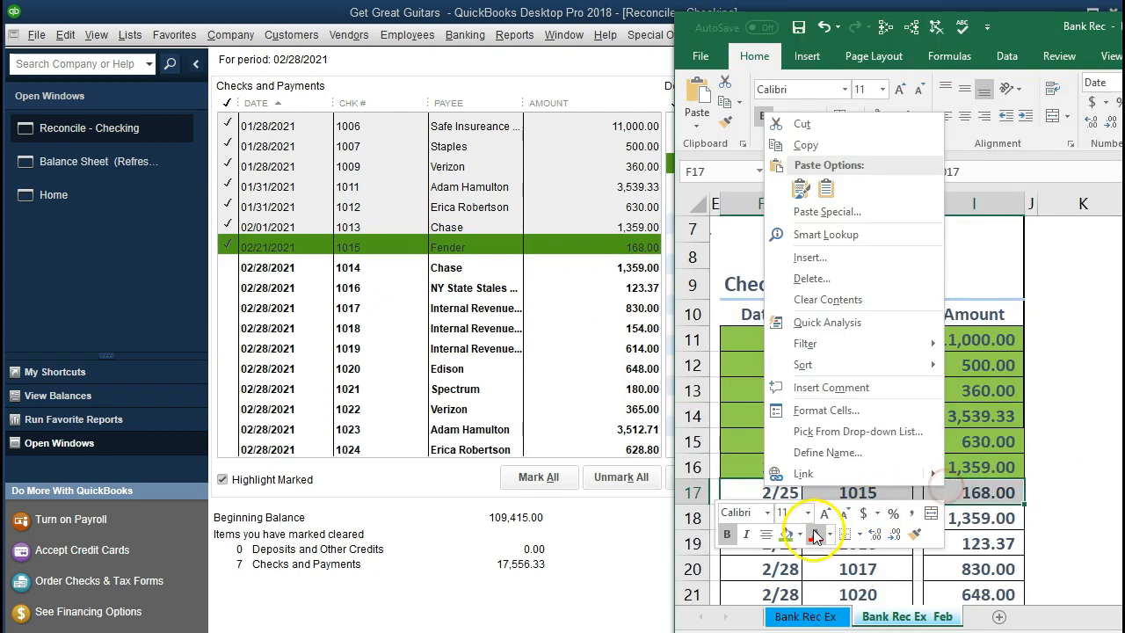
{"action": "left_click", "coordinate": [787, 534]}
{"action": "left_click", "coordinate": [981, 470]}
Step: Mark check 1014 for 1,359.00 as cleared in QuickBooks and fill its statement row, F18:I18, with the same green
{"action": "left_click", "coordinate": [980, 519]}
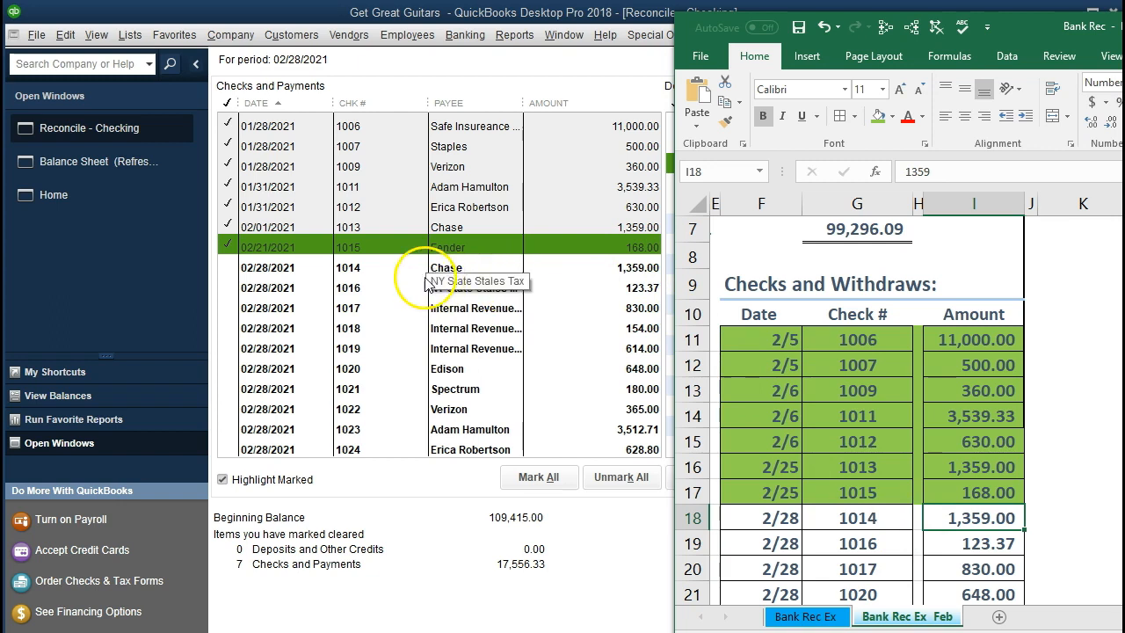
{"action": "left_click", "coordinate": [502, 265]}
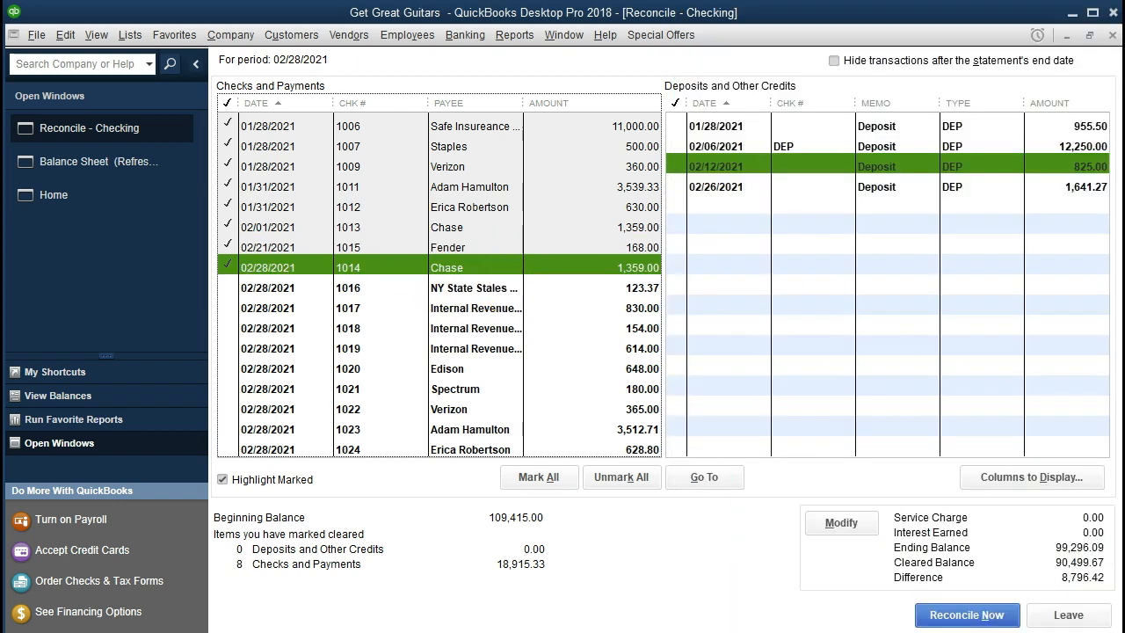
{"action": "key", "text": "alt+Tab"}
{"action": "left_click_drag", "start_coordinate": [795, 521], "coordinate": [935, 522]}
{"action": "right_click", "coordinate": [934, 522]}
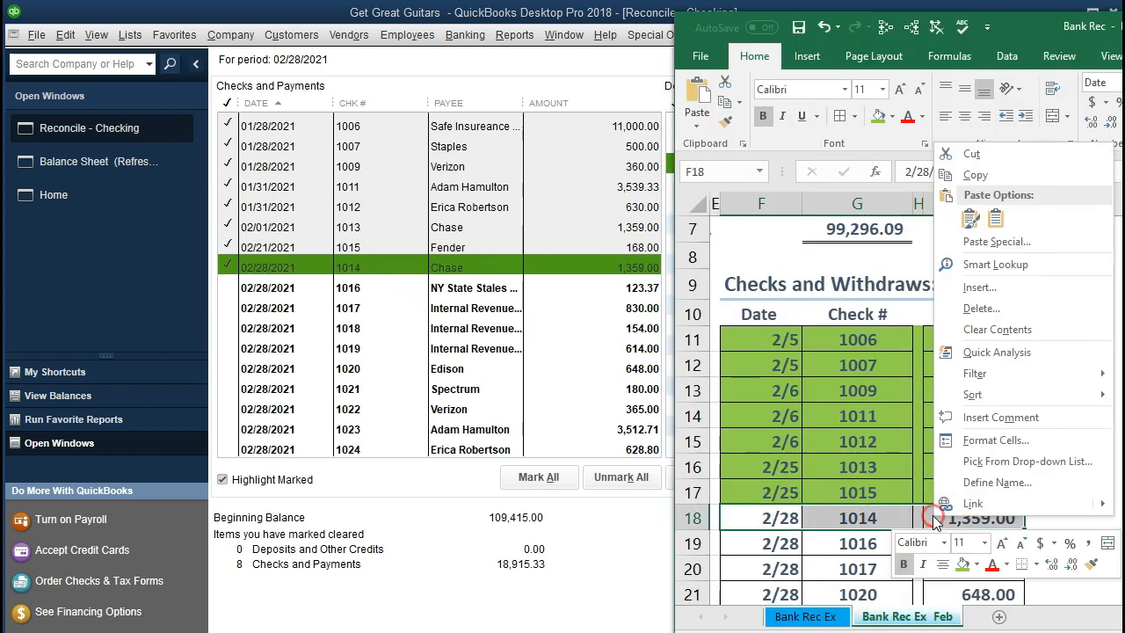
{"action": "left_click", "coordinate": [967, 563]}
Step: Mark check 1016 for 123.37 as cleared in the reconciliation and fill its Excel row, F19:I19, with green
{"action": "left_click", "coordinate": [948, 539]}
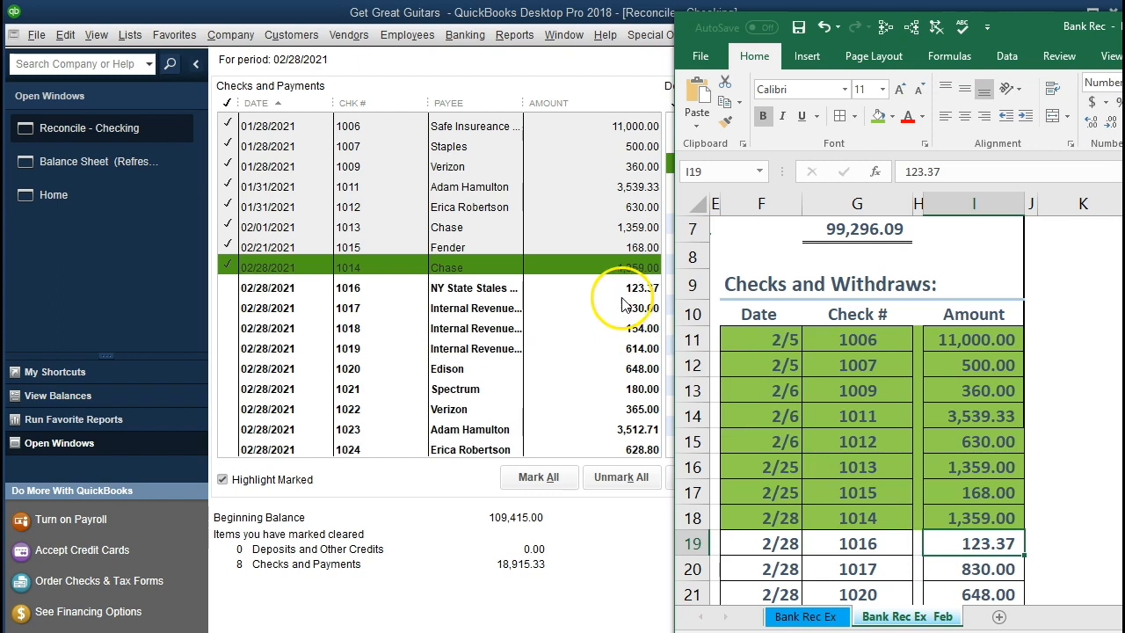
{"action": "left_click", "coordinate": [368, 290]}
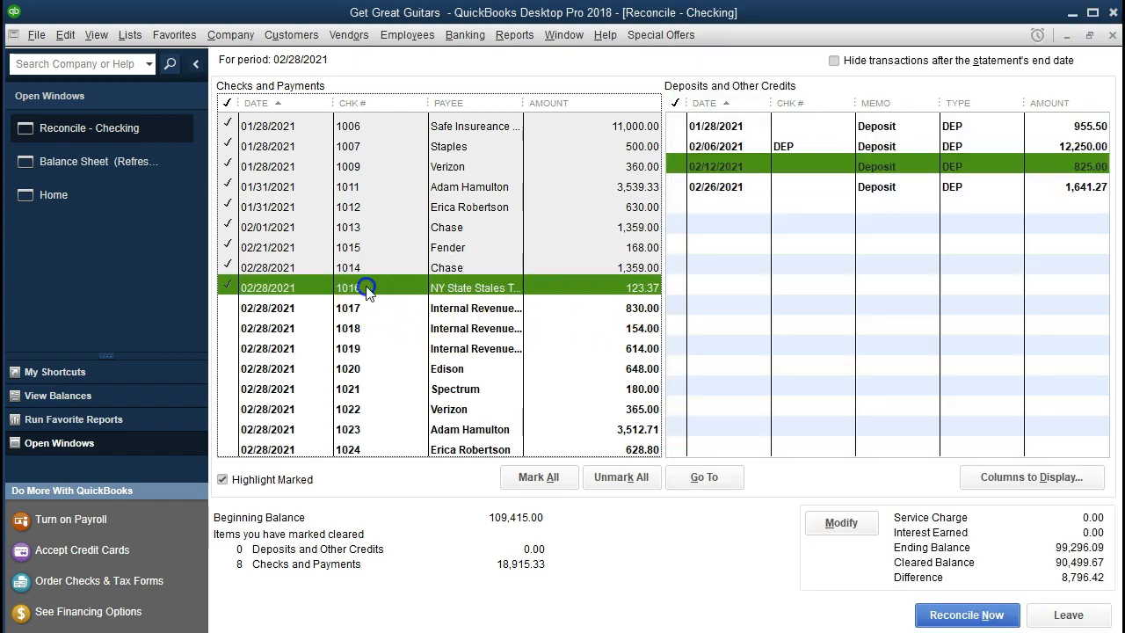
{"action": "key", "text": "alt+Tab"}
{"action": "left_click_drag", "start_coordinate": [770, 543], "coordinate": [946, 545]}
{"action": "right_click", "coordinate": [945, 546]}
{"action": "left_click", "coordinate": [788, 596]}
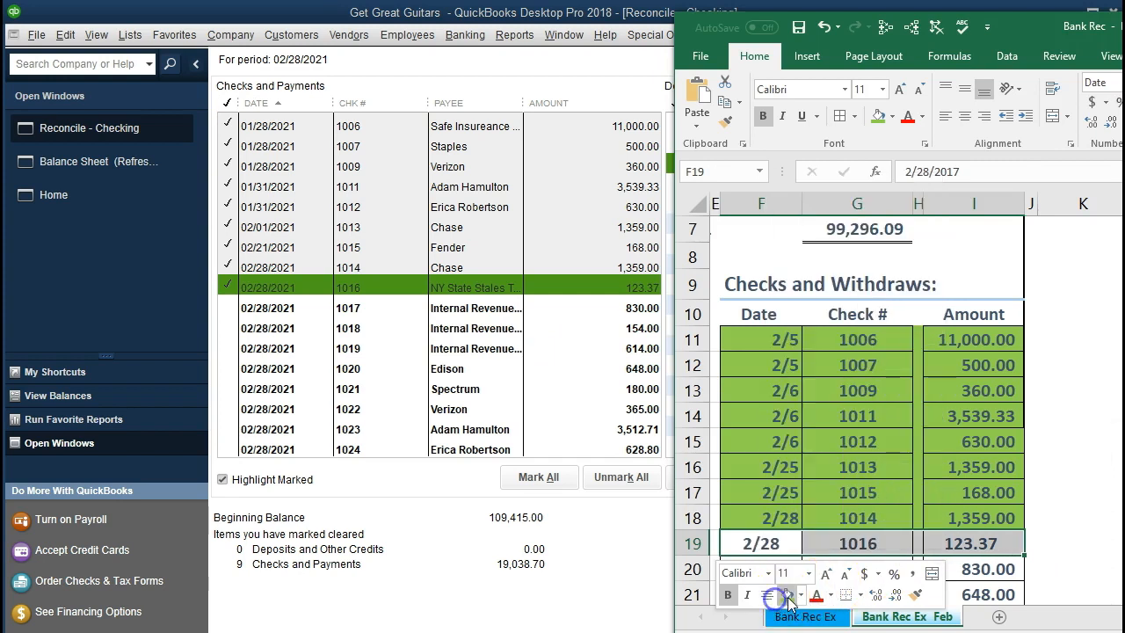
{"action": "left_click", "coordinate": [822, 440]}
Step: Mark check 1017 for 830.00 as cleared in QuickBooks and color its Excel statement row, F20:I20, green
{"action": "scroll", "coordinate": [831, 435], "scroll_direction": "down", "scroll_amount": 1}
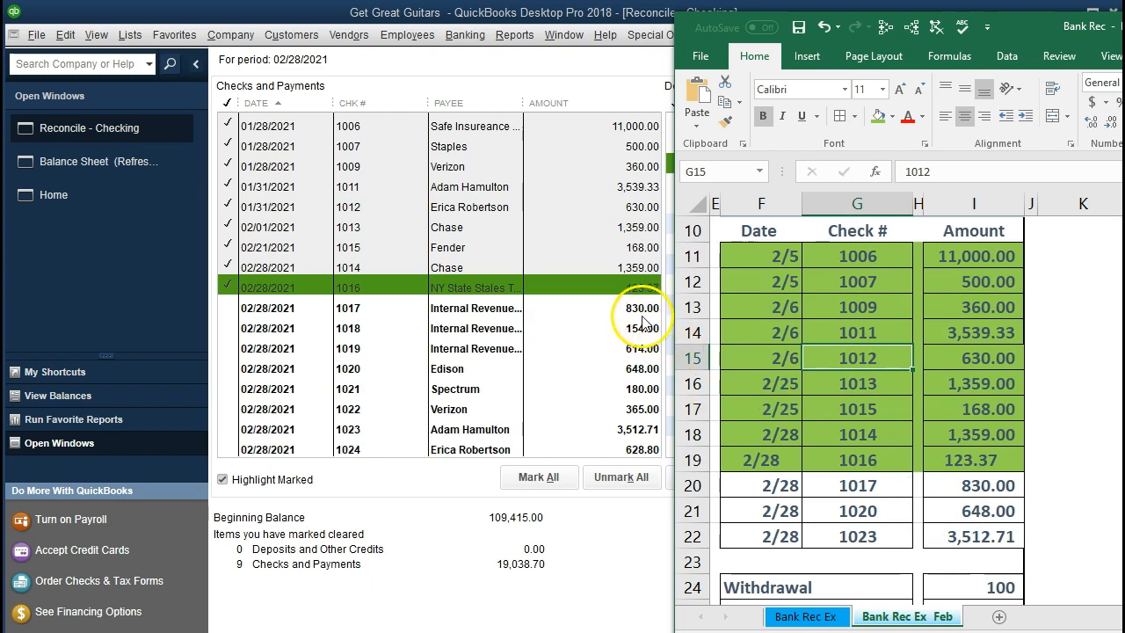
{"action": "left_click", "coordinate": [389, 308]}
{"action": "left_click", "coordinate": [392, 309]}
{"action": "key", "text": "alt+Tab"}
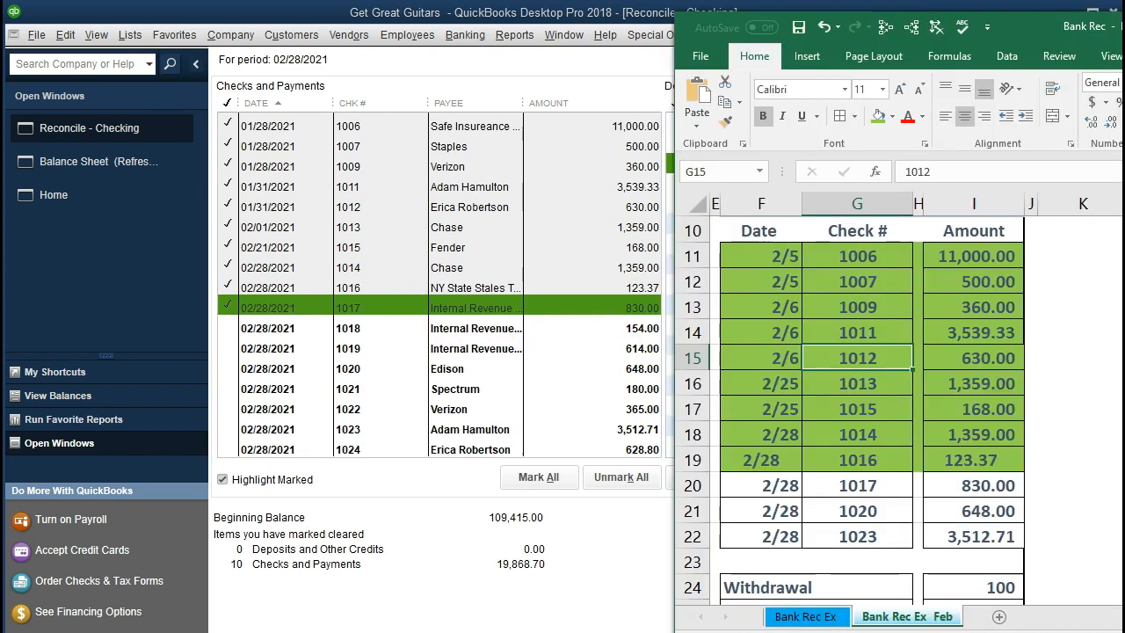
{"action": "left_click_drag", "start_coordinate": [774, 493], "coordinate": [945, 489]}
{"action": "right_click", "coordinate": [769, 491]}
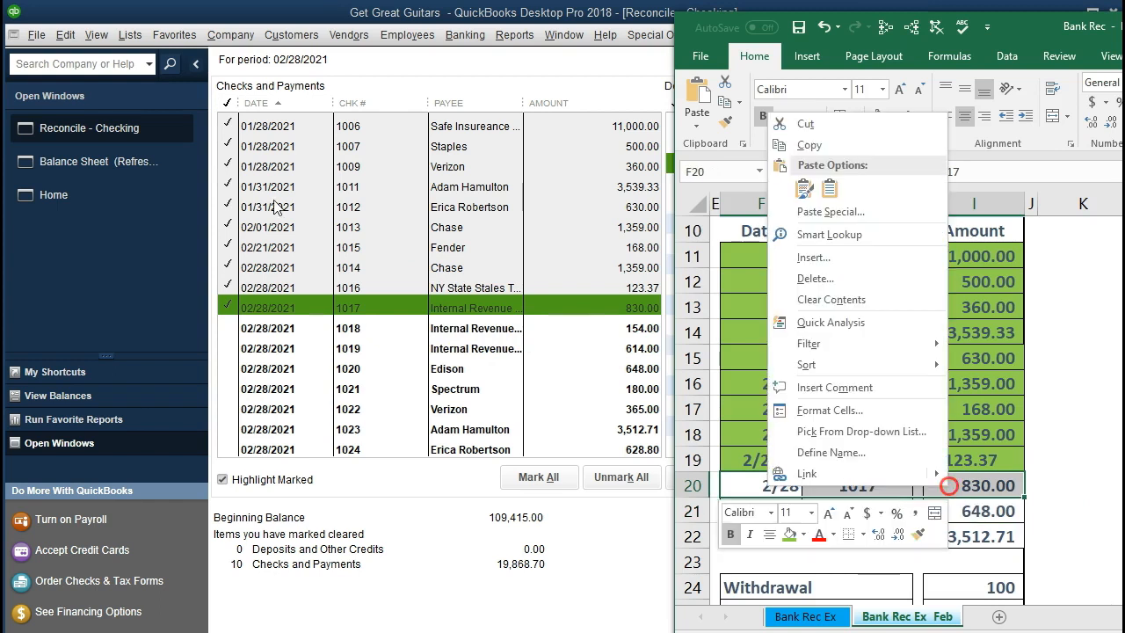
{"action": "left_click", "coordinate": [790, 534]}
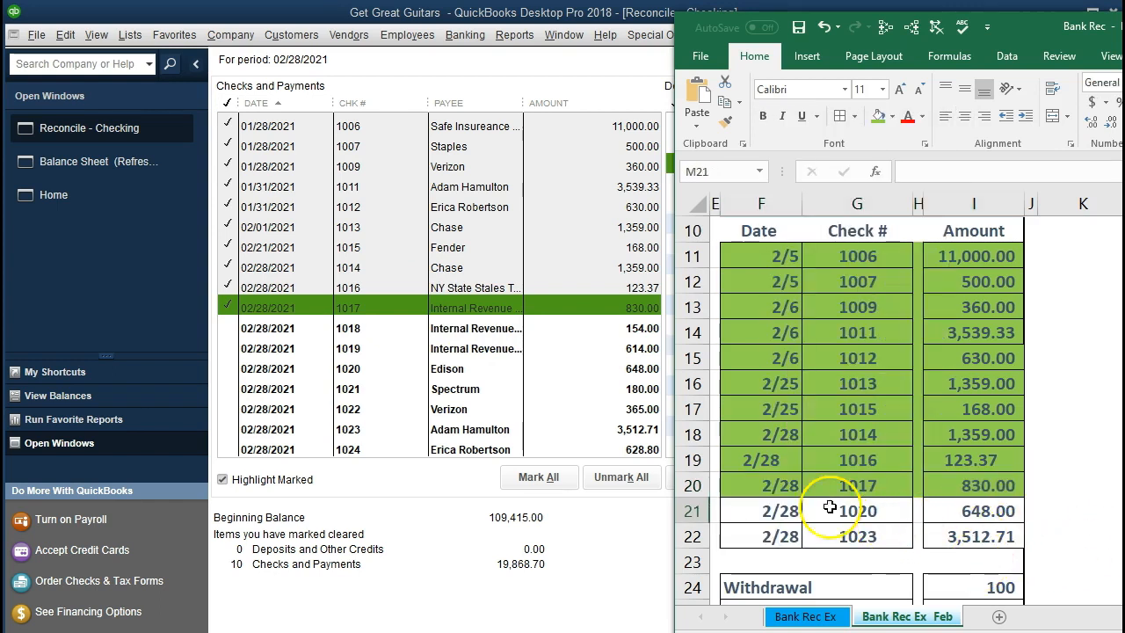
Step: Mark check 1020 for 648.00 as cleared in QuickBooks and fill its statement row, F21:I21, with green
{"action": "left_click", "coordinate": [605, 370]}
{"action": "key", "text": "alt+Tab"}
{"action": "left_click_drag", "start_coordinate": [788, 514], "coordinate": [937, 514]}
{"action": "right_click", "coordinate": [954, 513]}
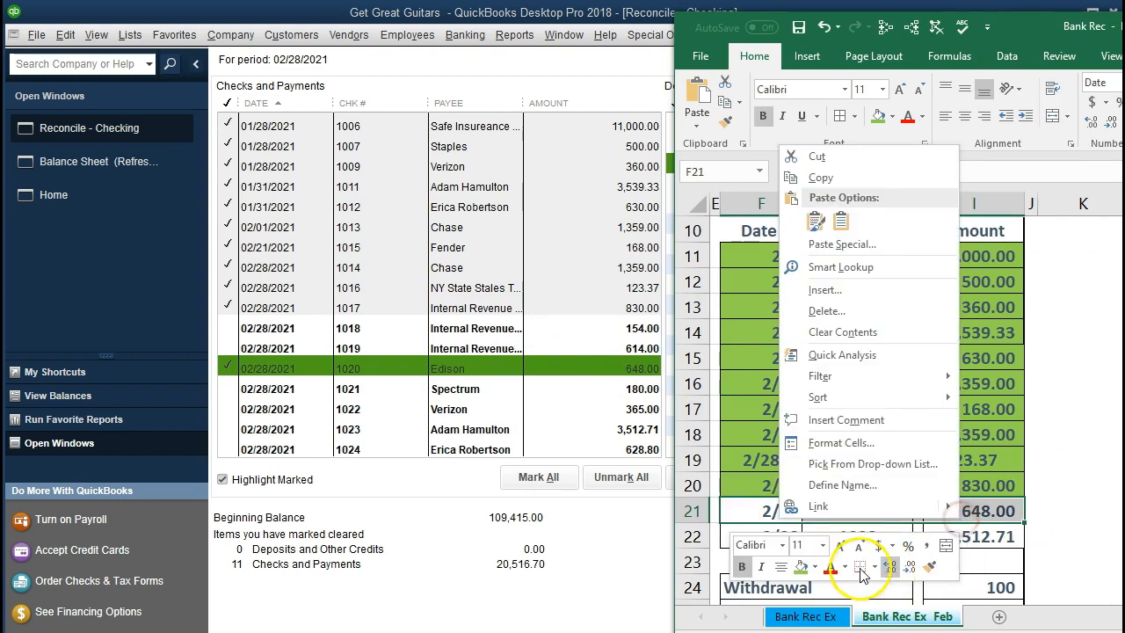
{"action": "left_click", "coordinate": [801, 567]}
{"action": "left_click", "coordinate": [1103, 514]}
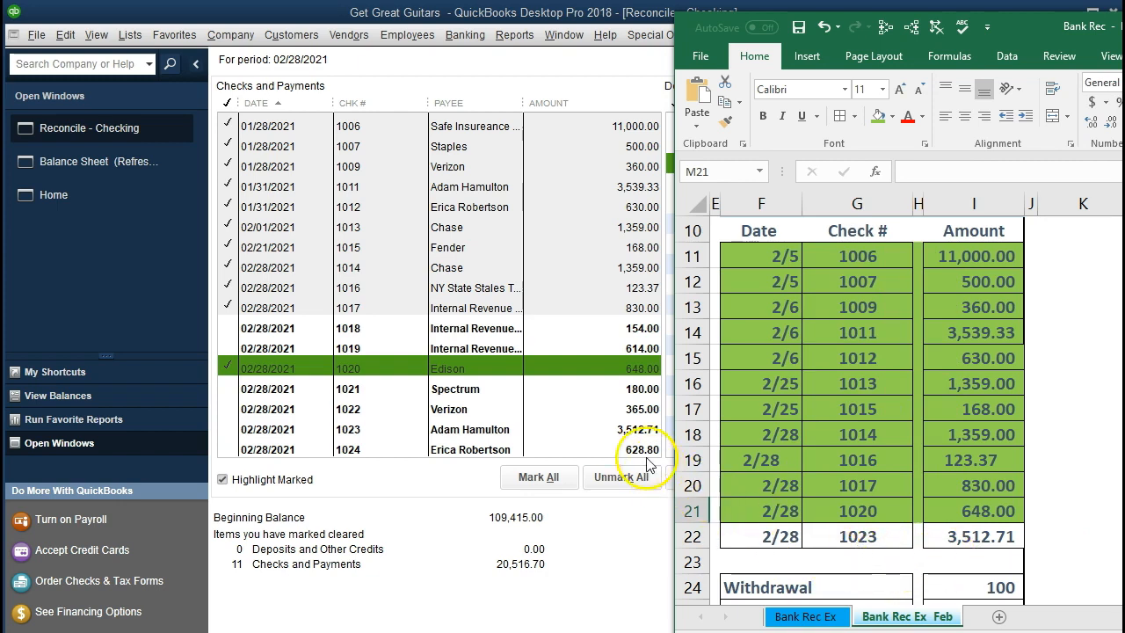
Step: Mark check 1023 for 3,512.71 as cleared in QuickBooks and color its Excel statement row, F22:I22, green
{"action": "left_click", "coordinate": [420, 429]}
{"action": "left_click_drag", "start_coordinate": [765, 537], "coordinate": [945, 528]}
{"action": "right_click", "coordinate": [945, 527]}
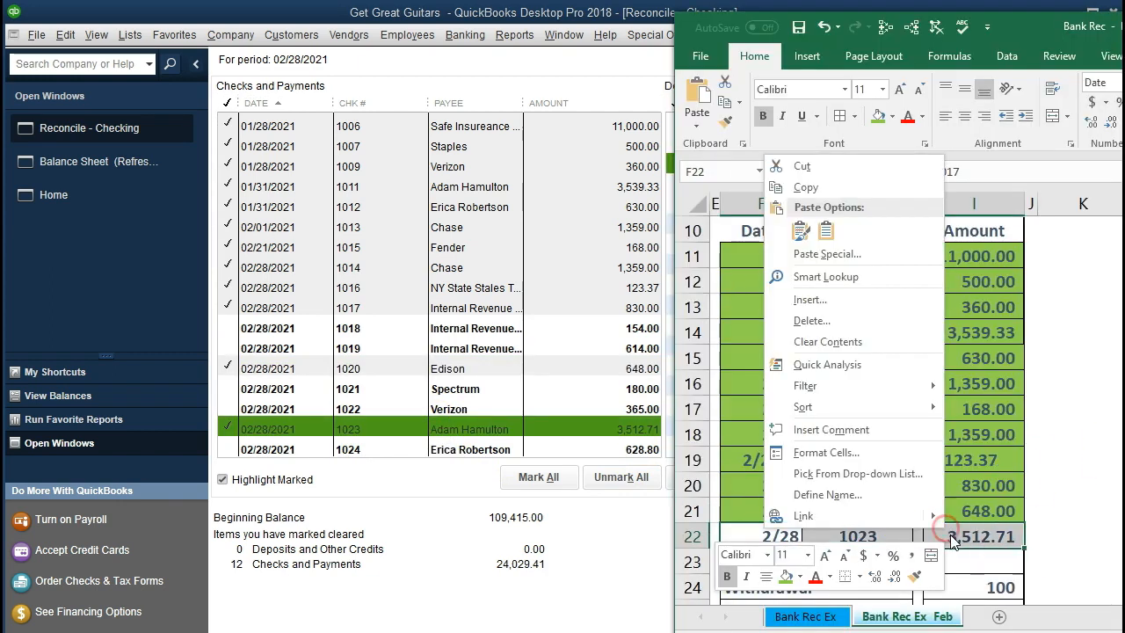
{"action": "left_click", "coordinate": [783, 576]}
{"action": "left_click", "coordinate": [791, 467]}
{"action": "scroll", "coordinate": [791, 468], "scroll_direction": "down", "scroll_amount": 1}
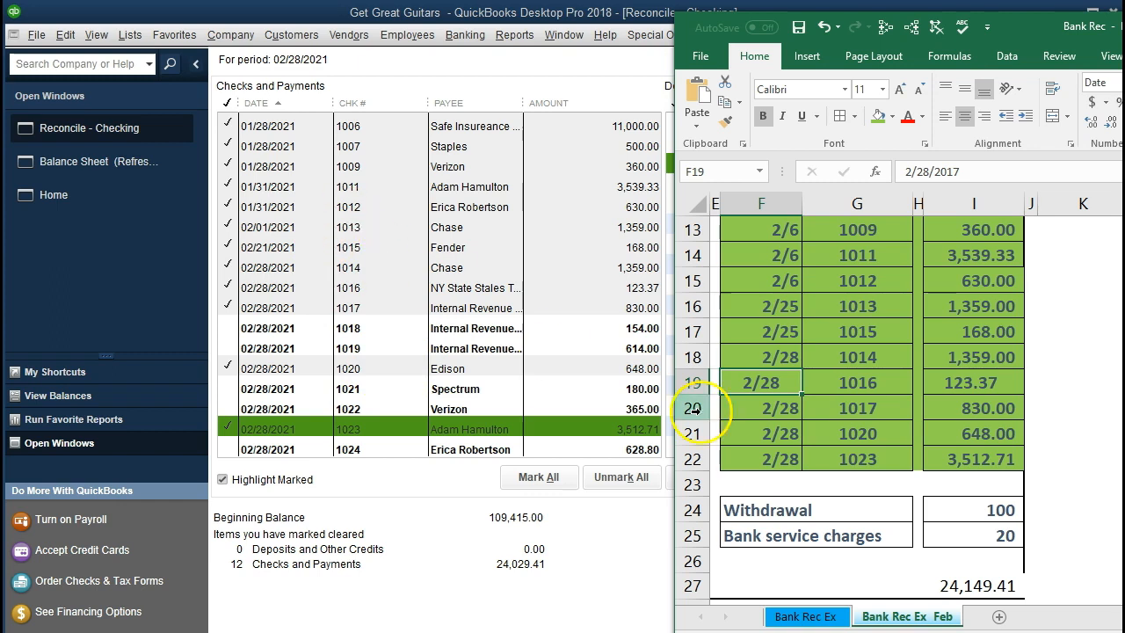
{"action": "left_click", "coordinate": [849, 386]}
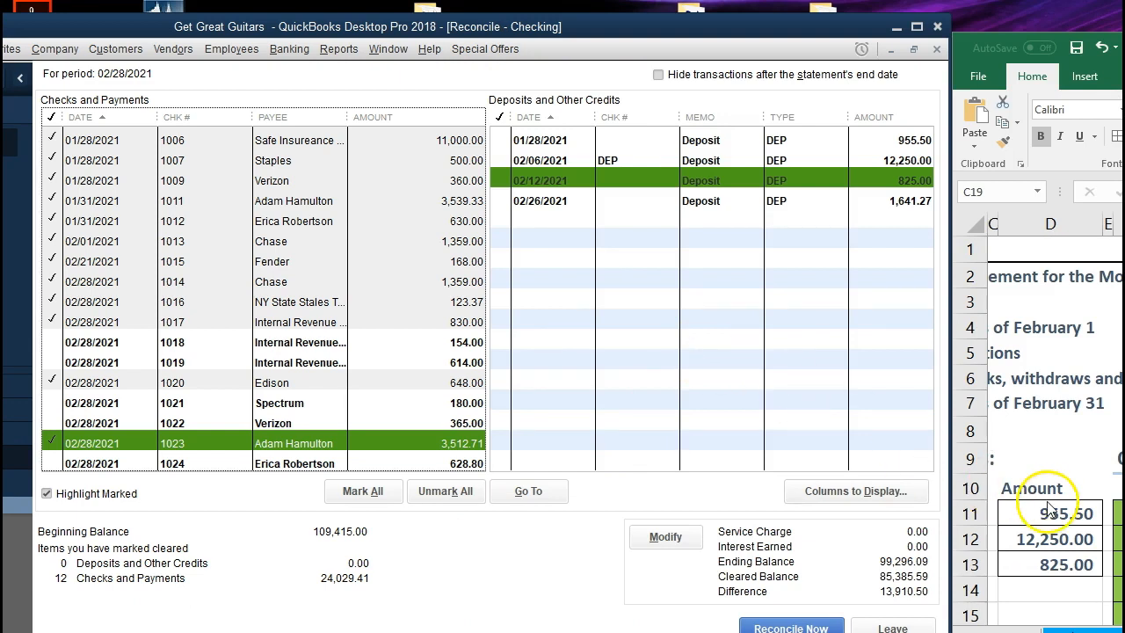
Step: Narrow the QuickBooks window and widen the Excel window so both deposit lists, including statement columns B to D, show side by side
{"action": "left_click_drag", "start_coordinate": [951, 482], "coordinate": [851, 485]}
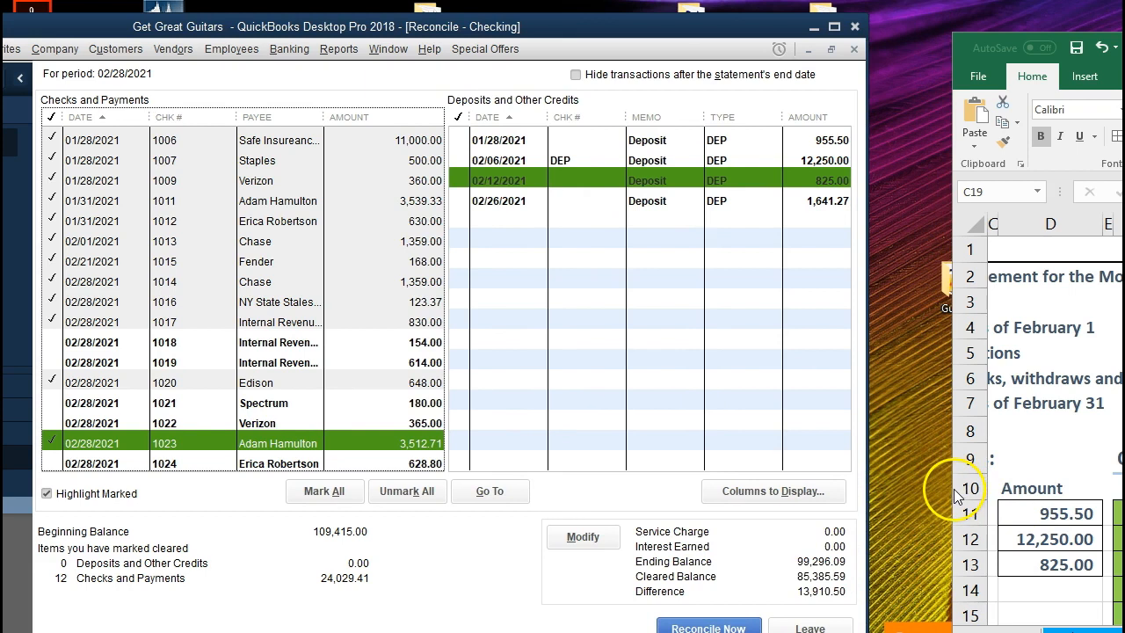
{"action": "left_click_drag", "start_coordinate": [954, 497], "coordinate": [910, 497]}
{"action": "left_click", "coordinate": [1009, 538]}
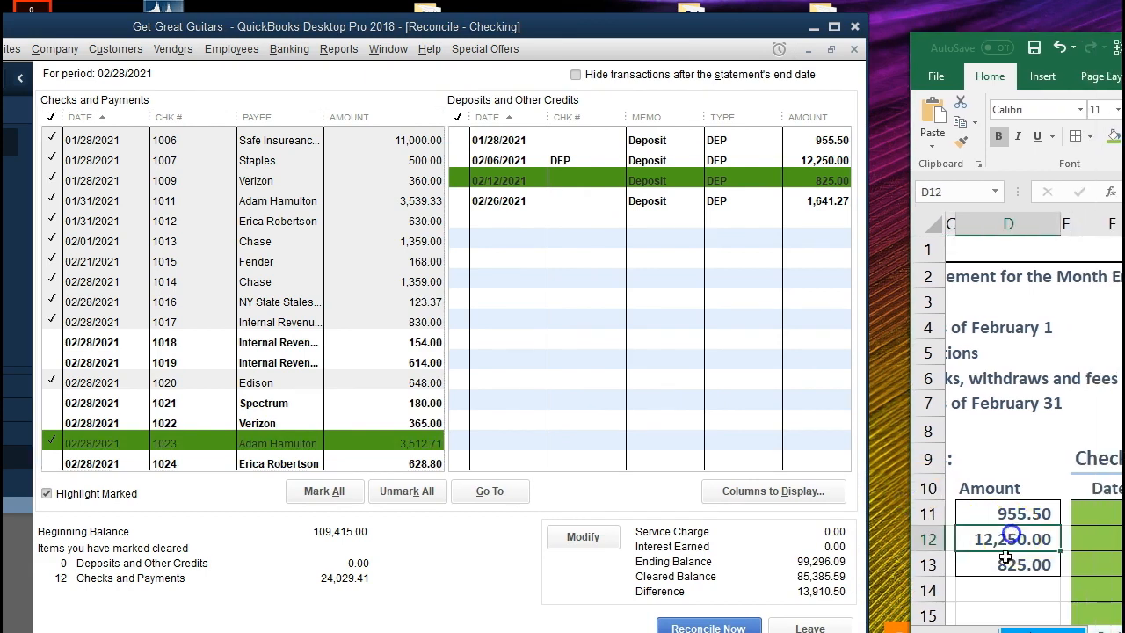
{"action": "scroll", "coordinate": [1034, 422], "scroll_direction": "left", "scroll_amount": 1}
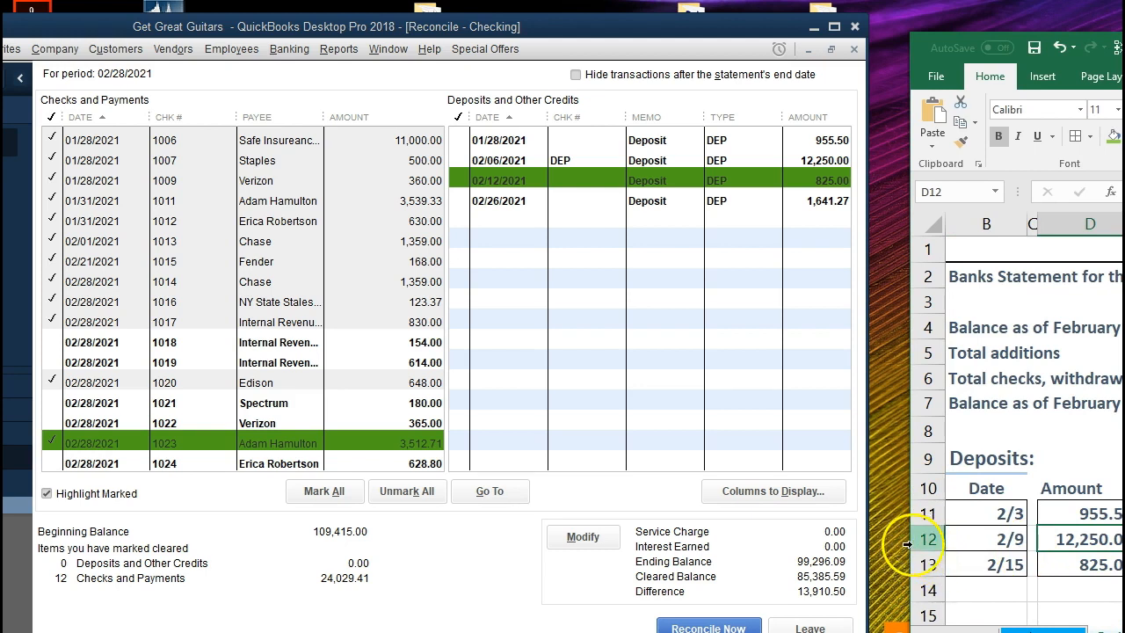
{"action": "left_click", "coordinate": [1033, 430]}
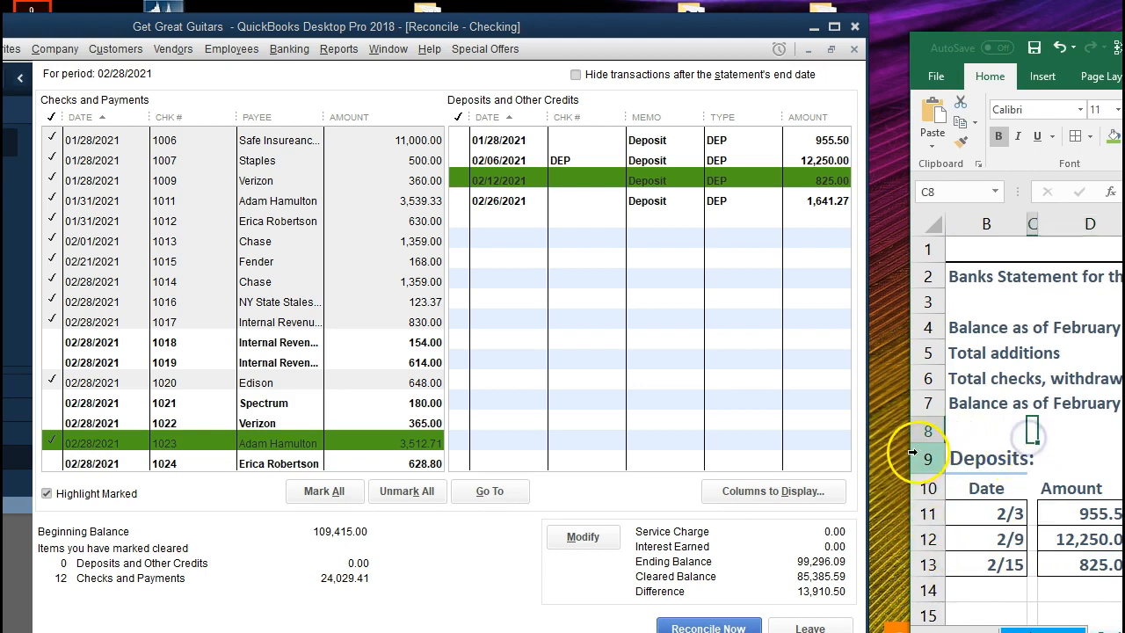
{"action": "left_click_drag", "start_coordinate": [907, 459], "coordinate": [873, 459]}
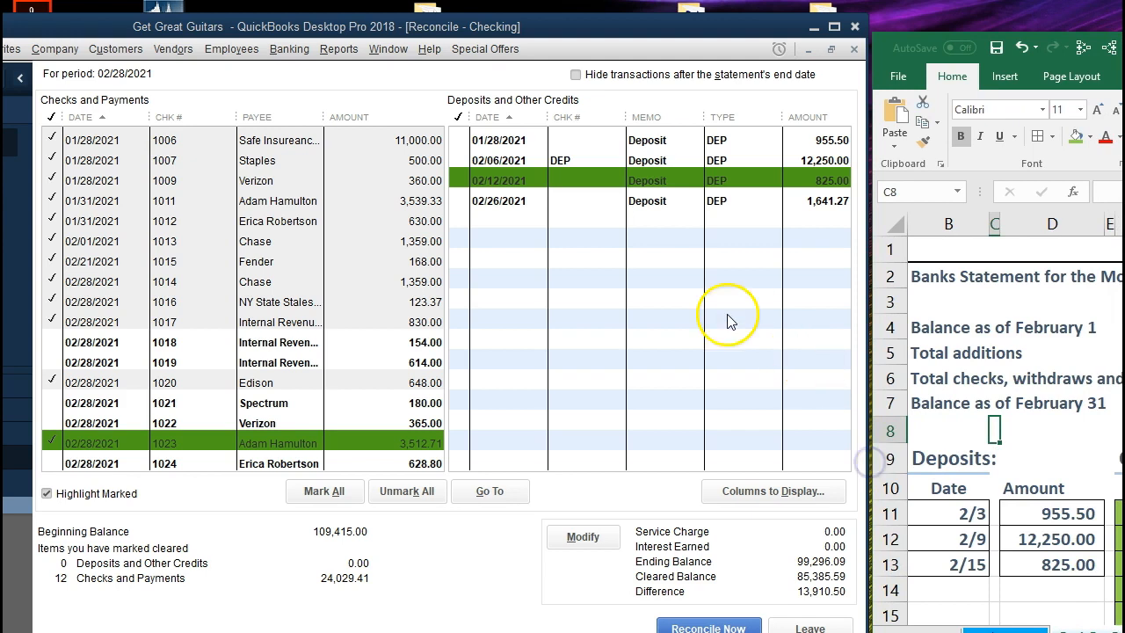
Step: Mark the 01/28/2021 deposit of 955.50 as cleared in QuickBooks and fill its Excel statement row, B11:D11, with green
{"action": "left_click", "coordinate": [1045, 515]}
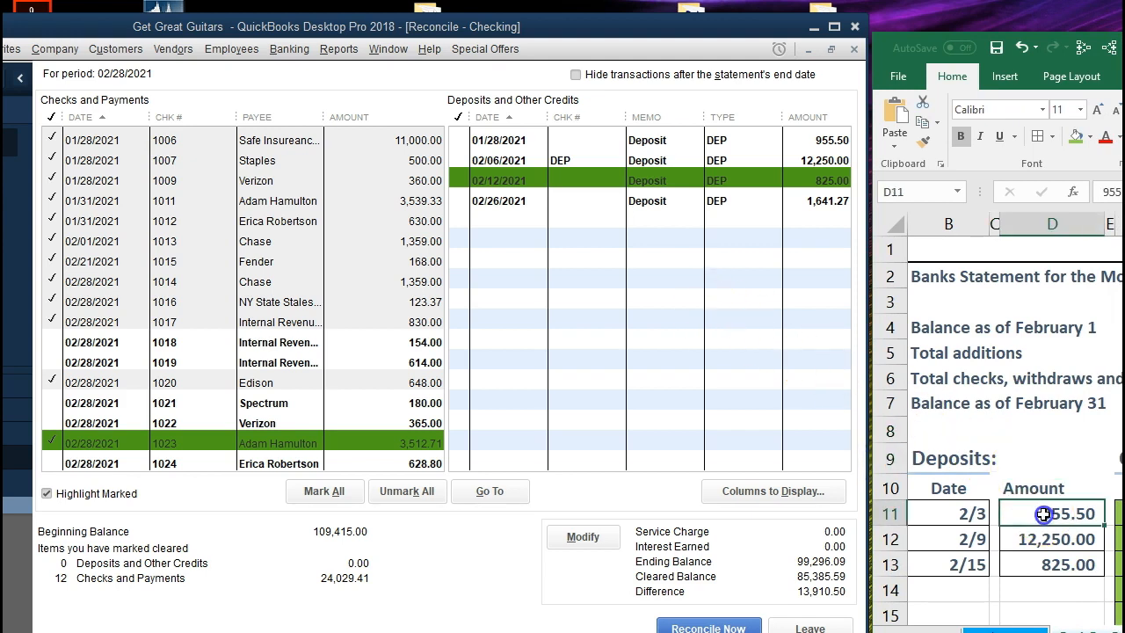
{"action": "left_click", "coordinate": [964, 512]}
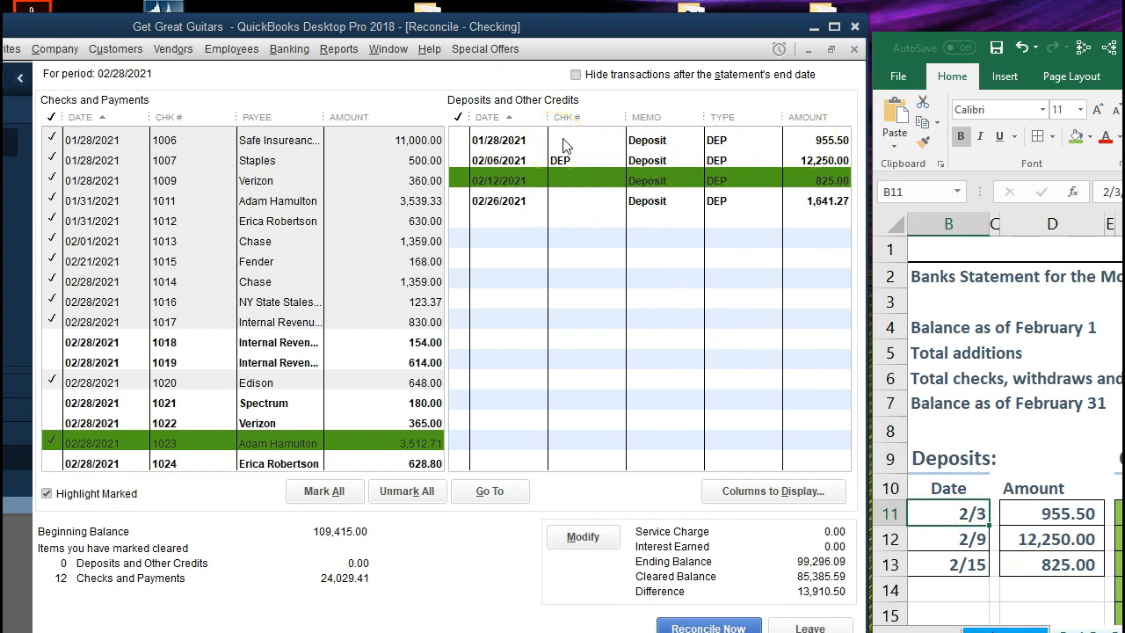
{"action": "left_click", "coordinate": [559, 141]}
{"action": "left_click_drag", "start_coordinate": [949, 510], "coordinate": [1028, 503]}
{"action": "right_click", "coordinate": [1028, 505]}
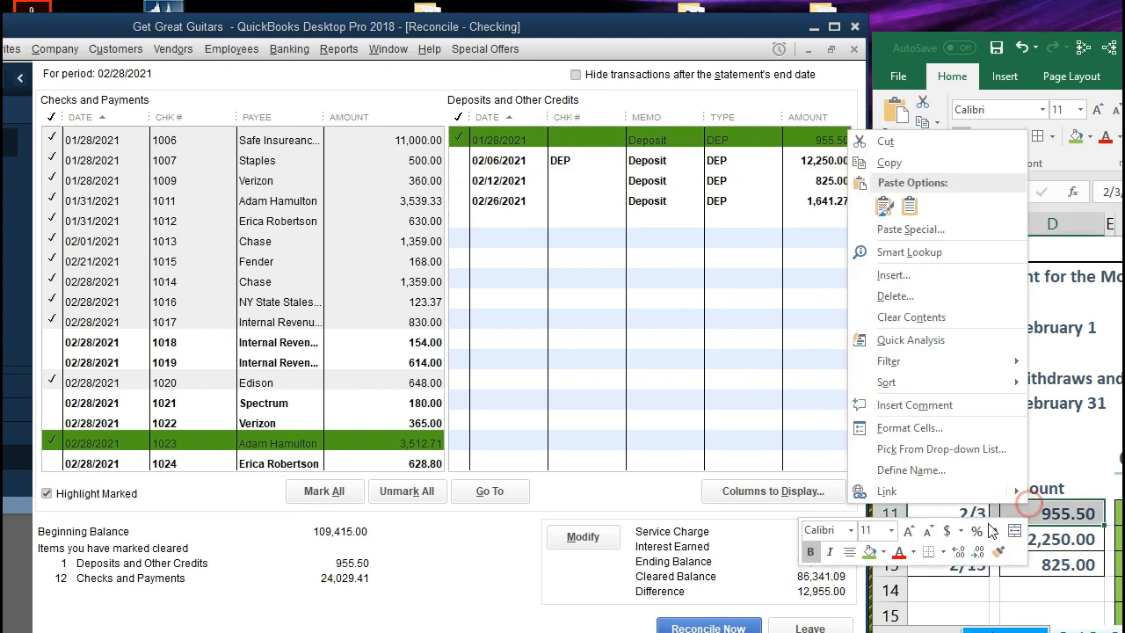
{"action": "left_click", "coordinate": [942, 554]}
{"action": "left_click", "coordinate": [1059, 587]}
Step: Mark the 02/06/2021 deposit of 12,250.00 as cleared in QuickBooks and color its statement row, B12:D12, green
{"action": "left_click", "coordinate": [1052, 539]}
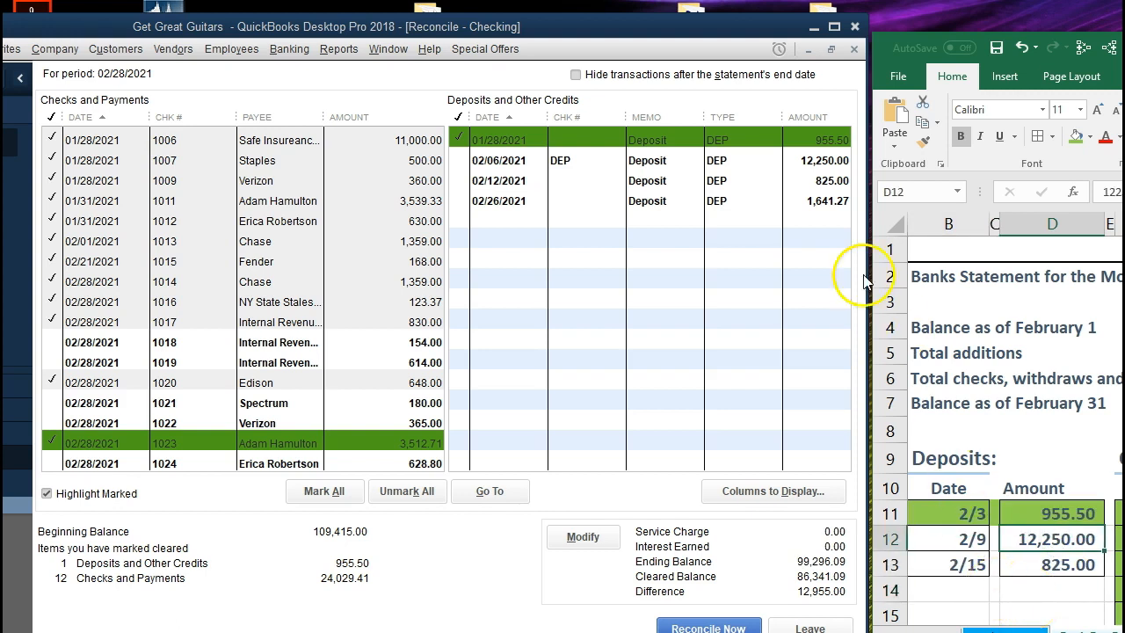
{"action": "left_click", "coordinate": [797, 160]}
{"action": "left_click", "coordinate": [1019, 558]}
{"action": "left_click_drag", "start_coordinate": [981, 538], "coordinate": [1029, 538]}
{"action": "right_click", "coordinate": [1030, 537]}
{"action": "left_click", "coordinate": [872, 585]}
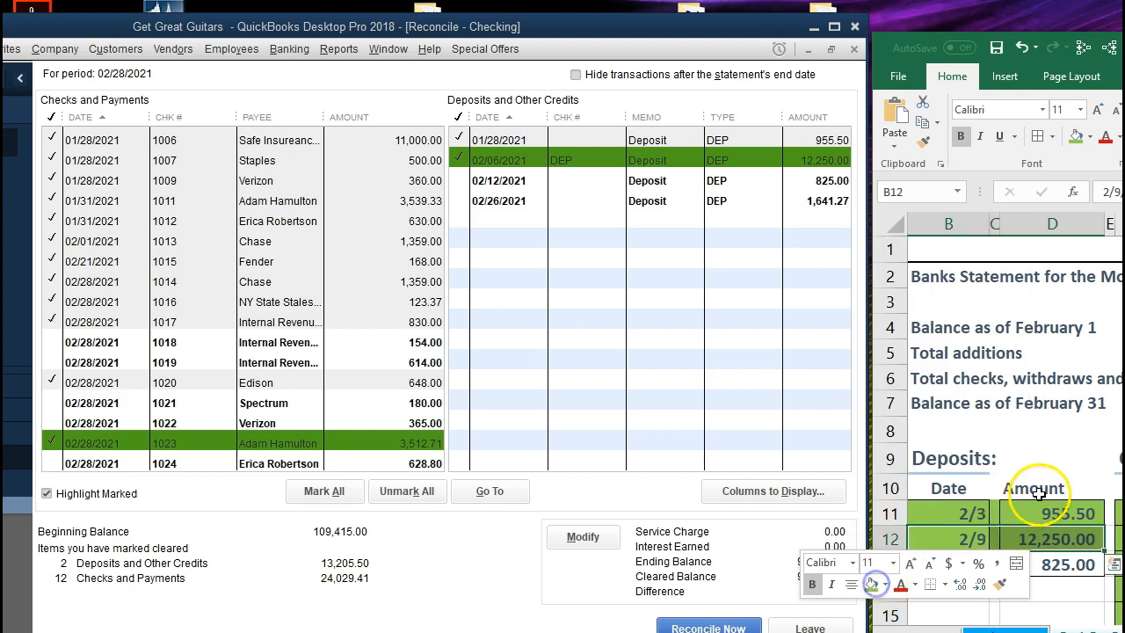
Step: Mark the 02/12/2021 deposit of 825.00 as cleared in QuickBooks and fill its Excel statement row, B13:D13, with green
{"action": "left_click", "coordinate": [1055, 565]}
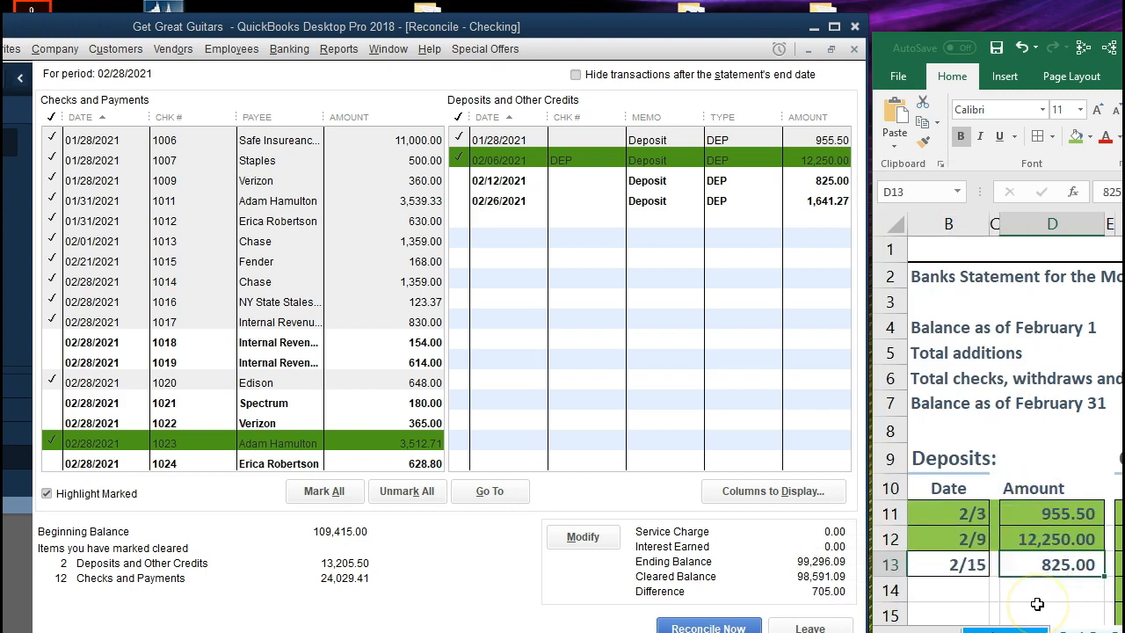
{"action": "left_click", "coordinate": [801, 181]}
{"action": "left_click_drag", "start_coordinate": [951, 561], "coordinate": [1016, 565]}
{"action": "right_click", "coordinate": [1016, 565]}
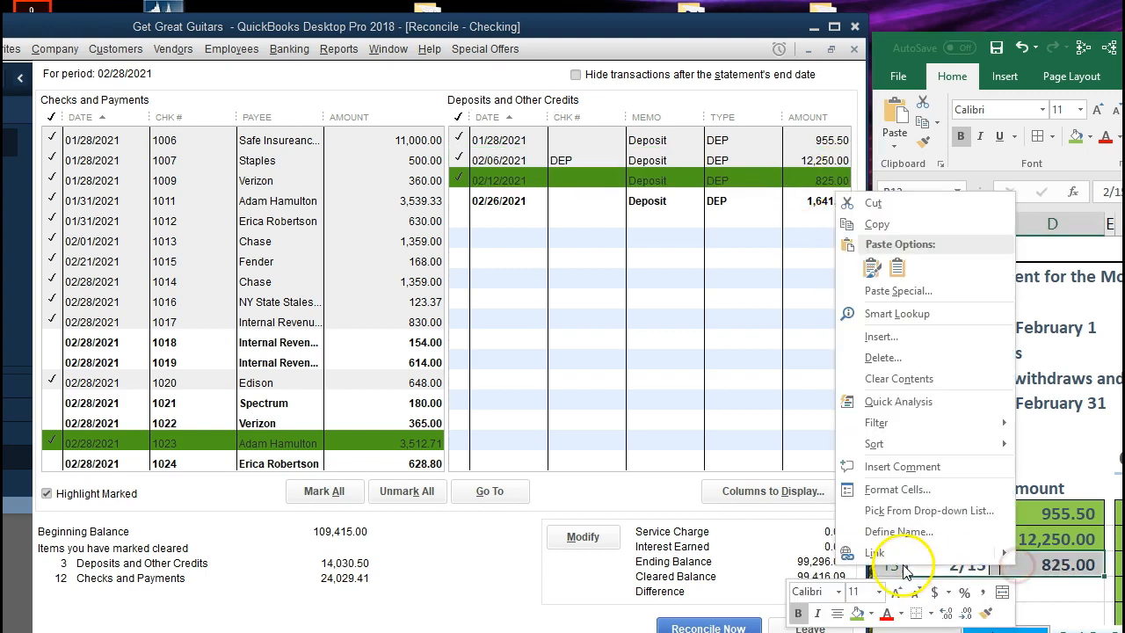
{"action": "left_click", "coordinate": [858, 613]}
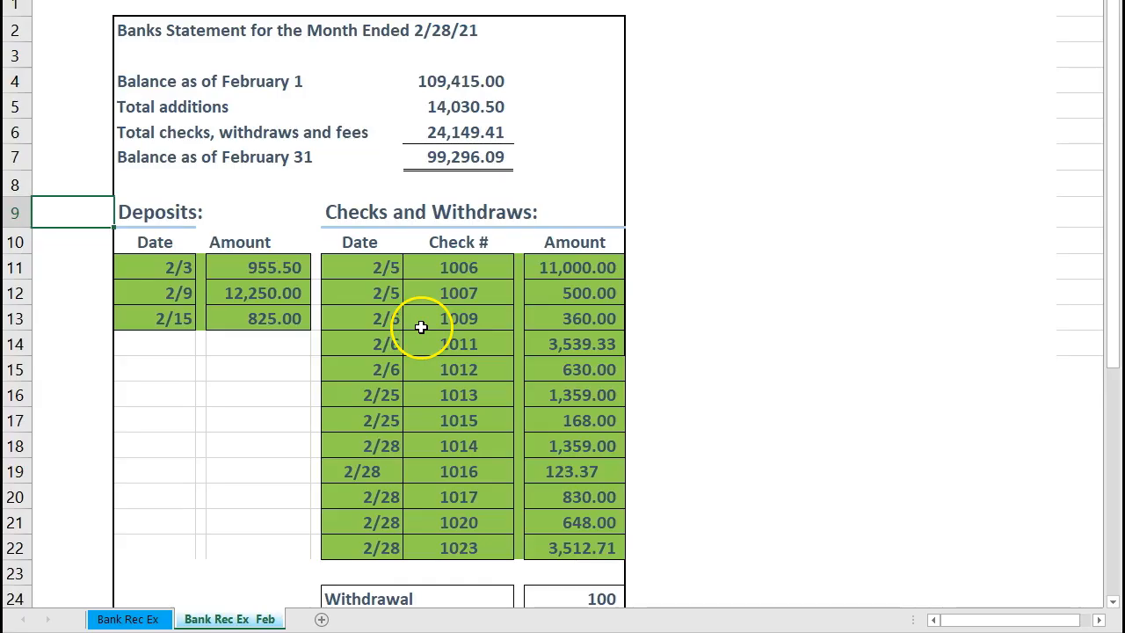
Step: Examine the Excel bank statement for items still unmatched, including the withdrawal and bank service charges in rows 24 and 25
{"action": "left_click", "coordinate": [422, 321]}
{"action": "scroll", "coordinate": [422, 326], "scroll_direction": "down", "scroll_amount": 1}
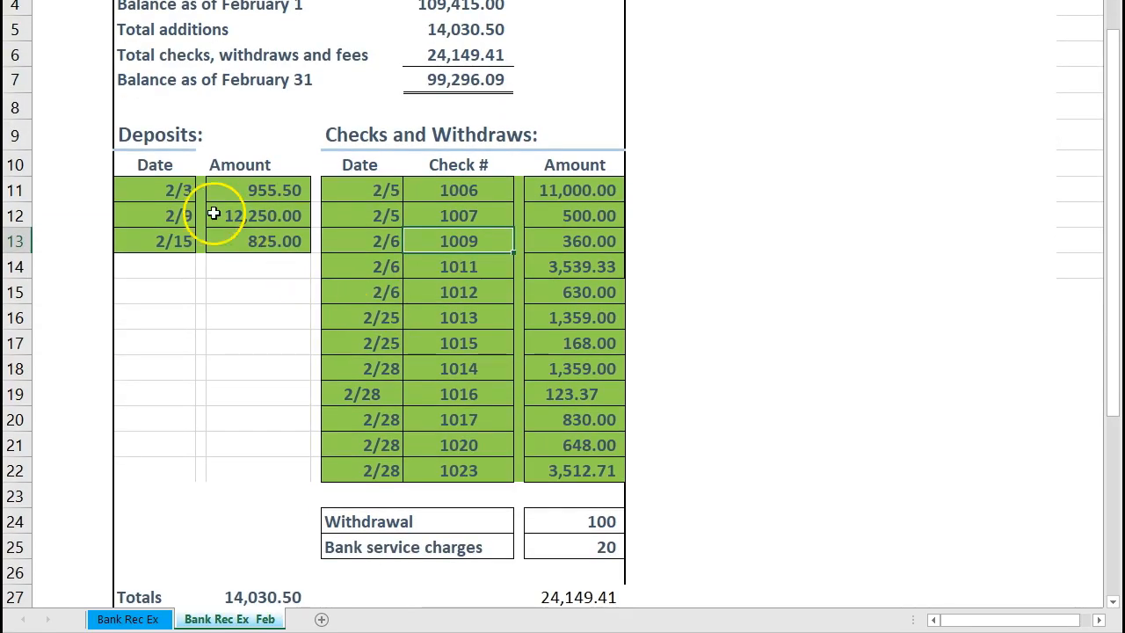
{"action": "scroll", "coordinate": [203, 296], "scroll_direction": "down", "scroll_amount": 1}
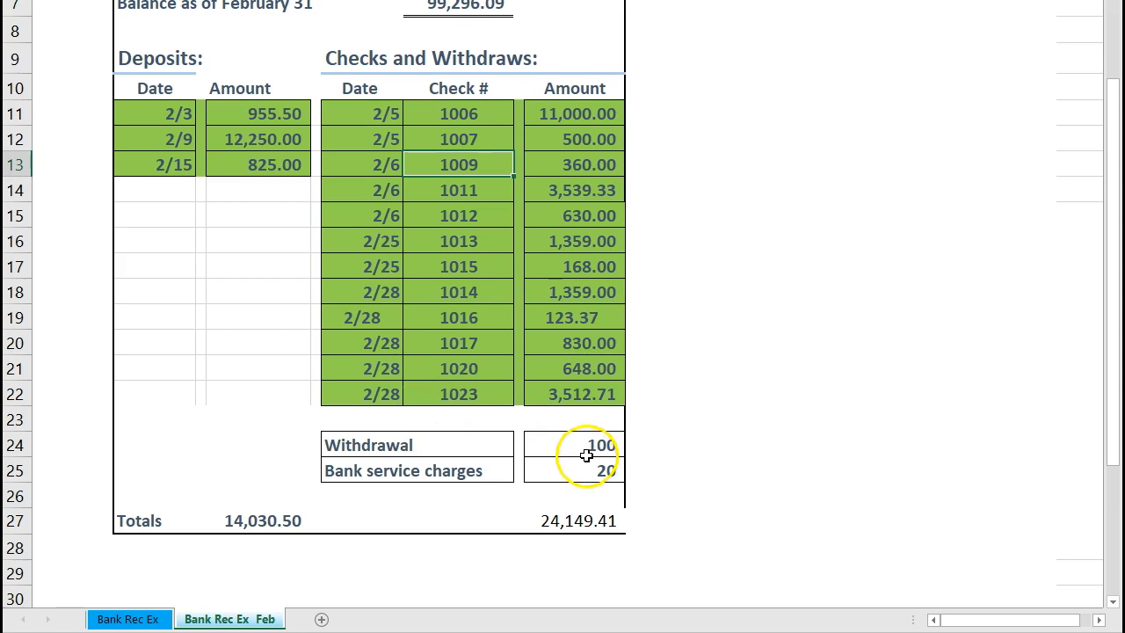
{"action": "left_click_drag", "start_coordinate": [591, 447], "coordinate": [582, 471]}
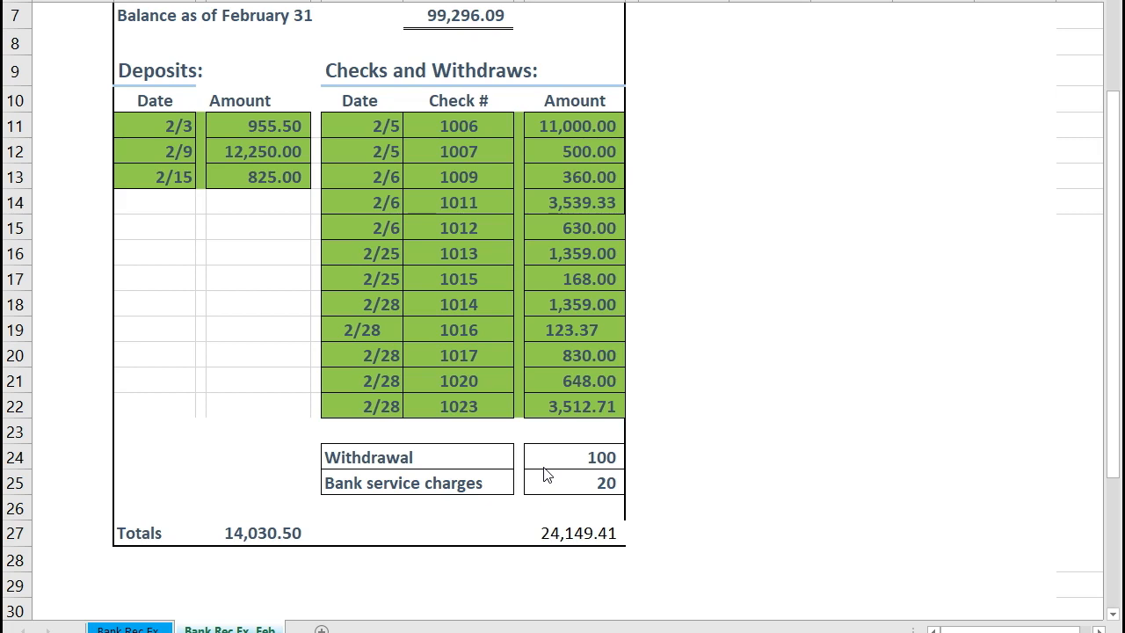
{"action": "left_click", "coordinate": [546, 489]}
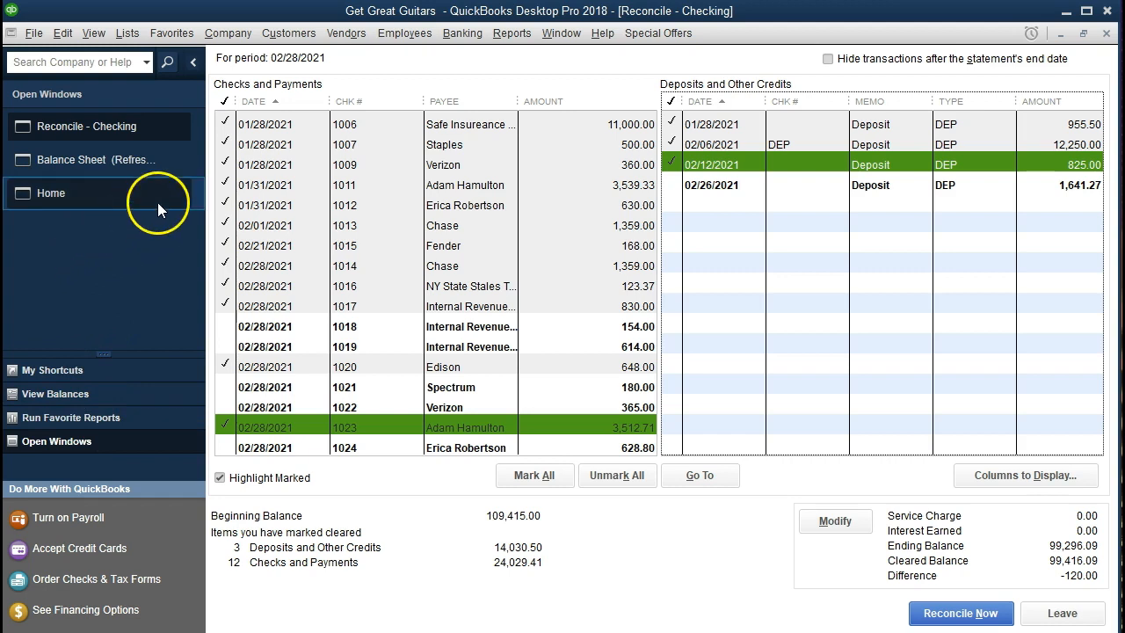
Step: Switch to QuickBooks and start a checking register entry dated 02/28/2021, numbered Other, with a payment of 100.00
{"action": "left_click", "coordinate": [463, 36]}
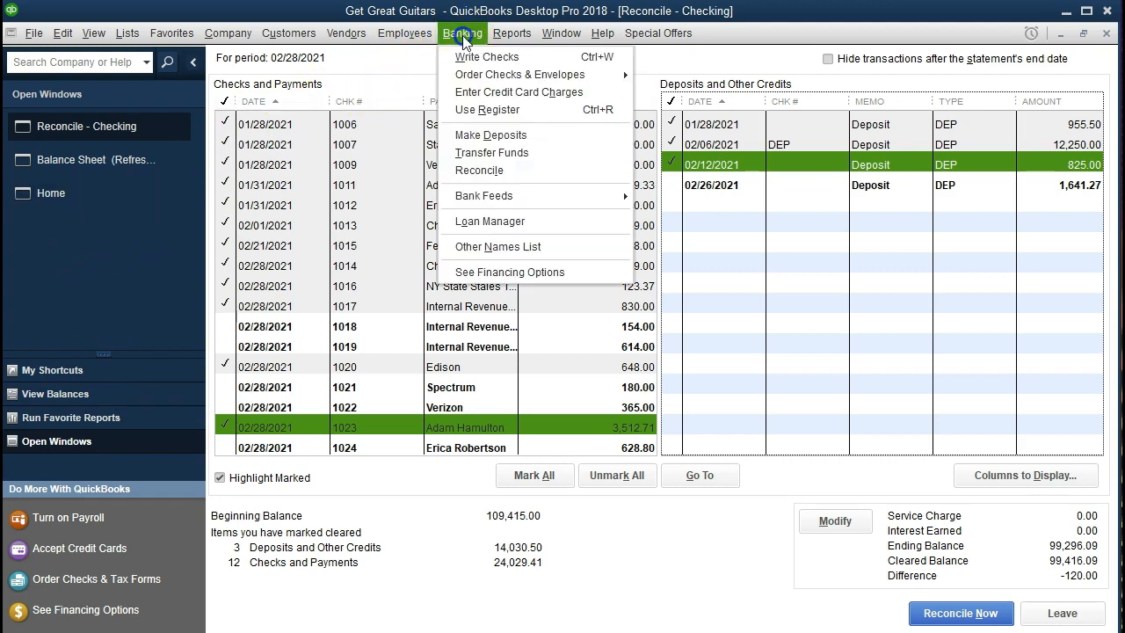
{"action": "left_click", "coordinate": [481, 112]}
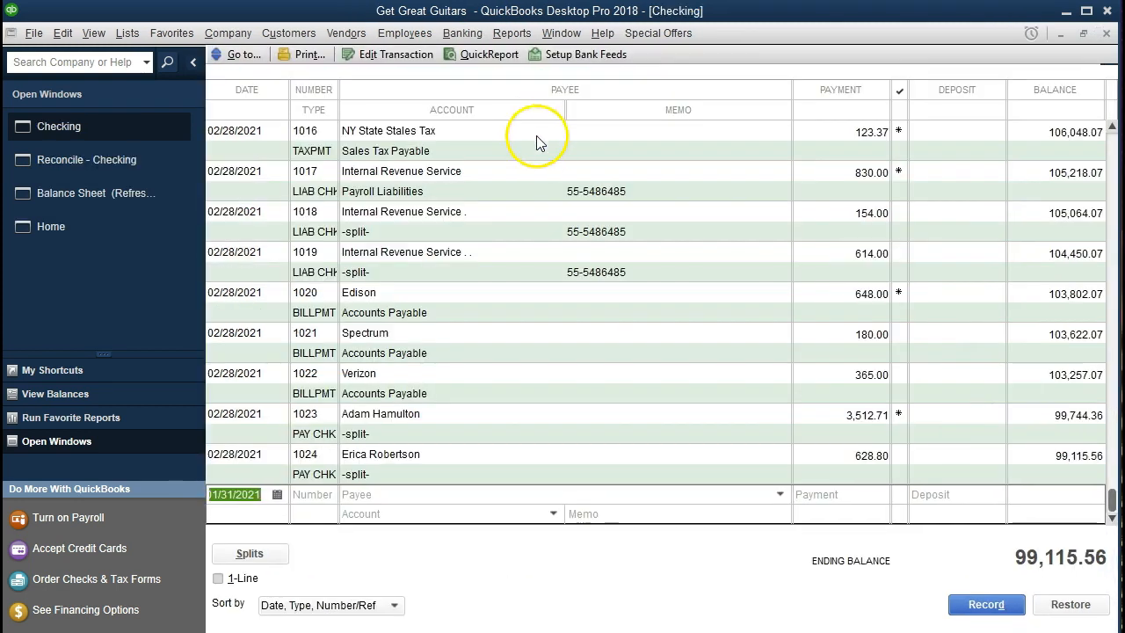
{"action": "type", "text": "022821"}
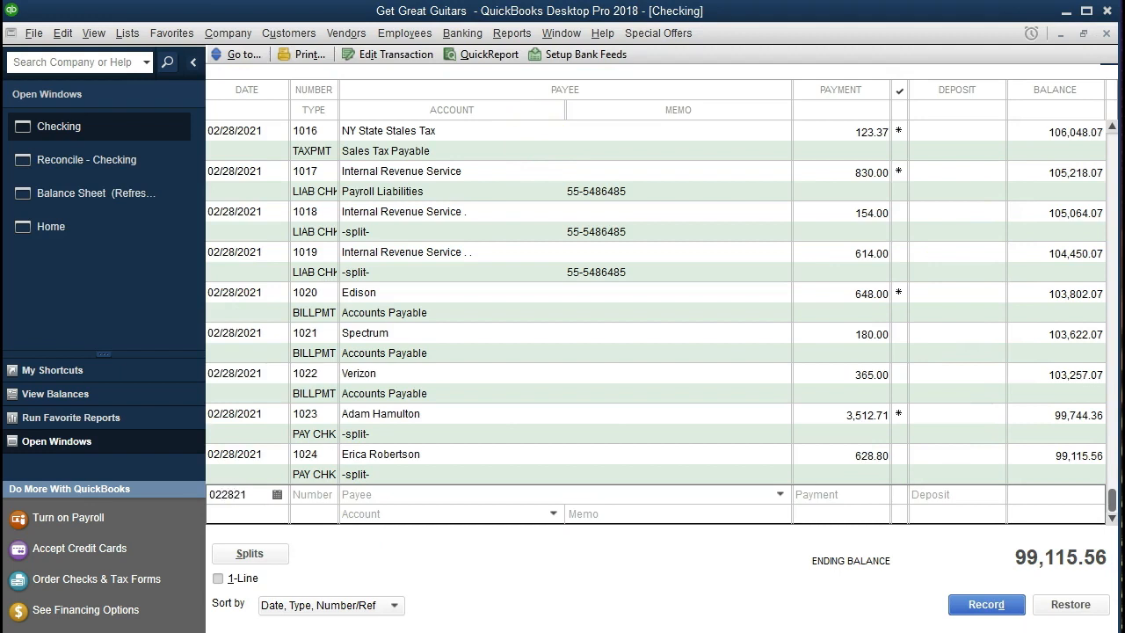
{"action": "key", "text": "Tab"}
{"action": "type", "text": "Other"}
{"action": "key", "text": "Tab"}
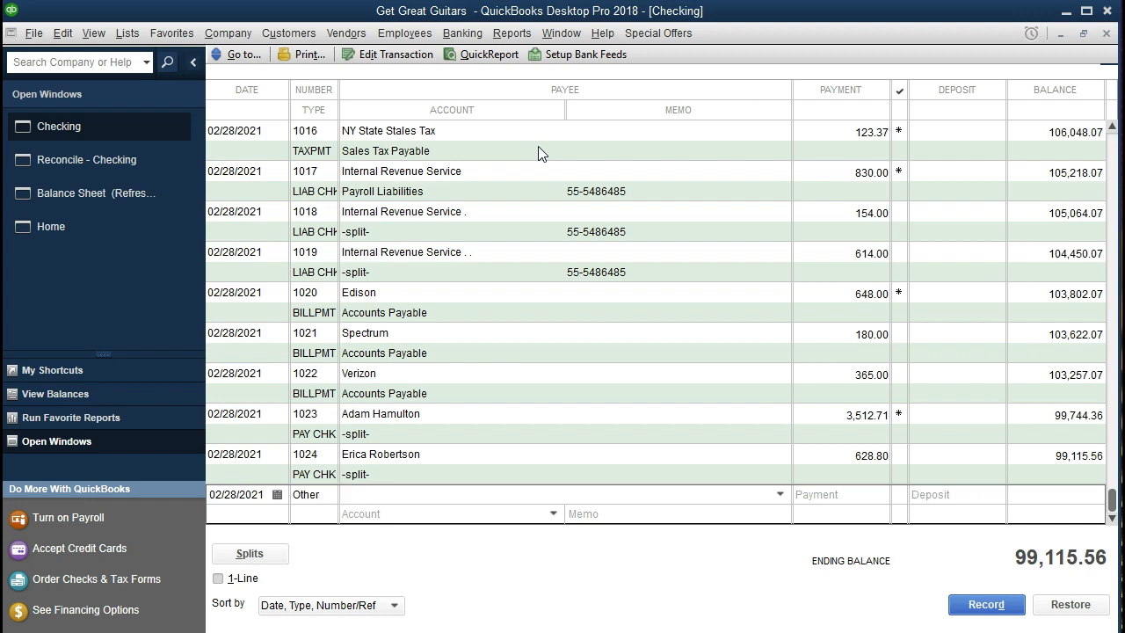
{"action": "key", "text": "Tab"}
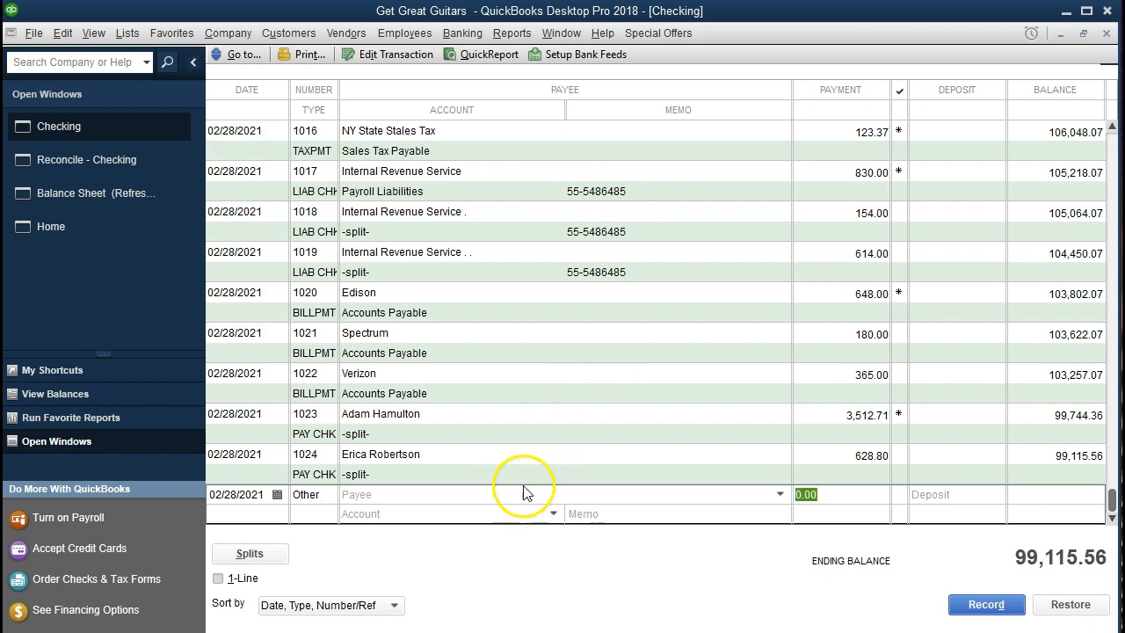
{"action": "type", "text": "100"}
{"action": "key", "text": "Tab"}
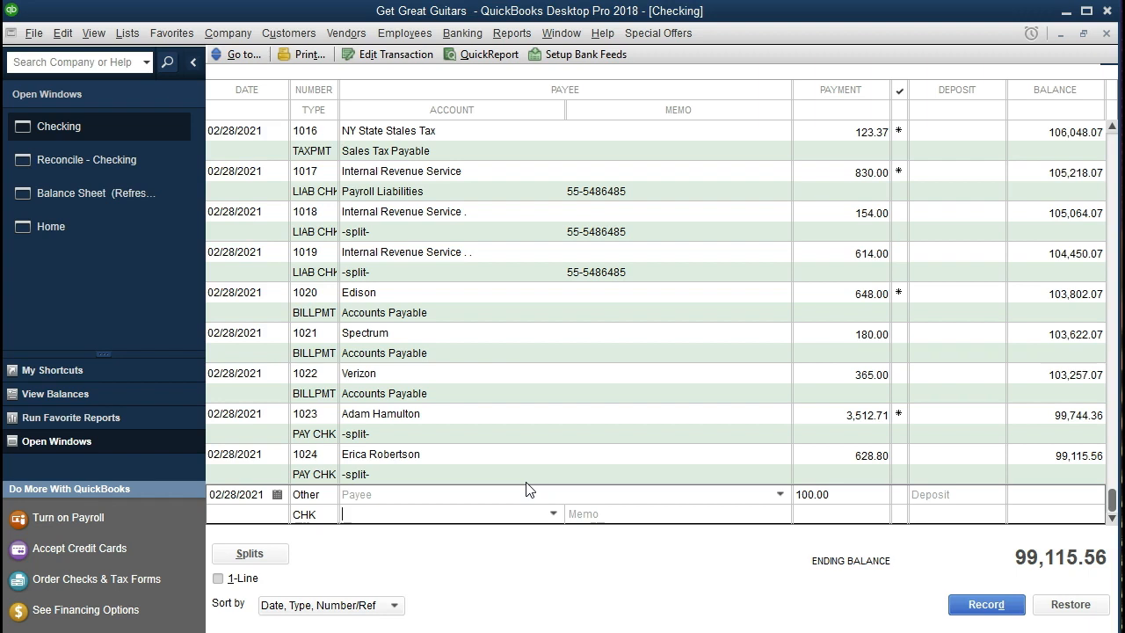
Step: Assign the 100.00 payment to the Owners Draw account with the memo Funds Transfer and record it
{"action": "left_click", "coordinate": [553, 513]}
{"action": "scroll", "coordinate": [572, 425], "scroll_direction": "up", "scroll_amount": 2}
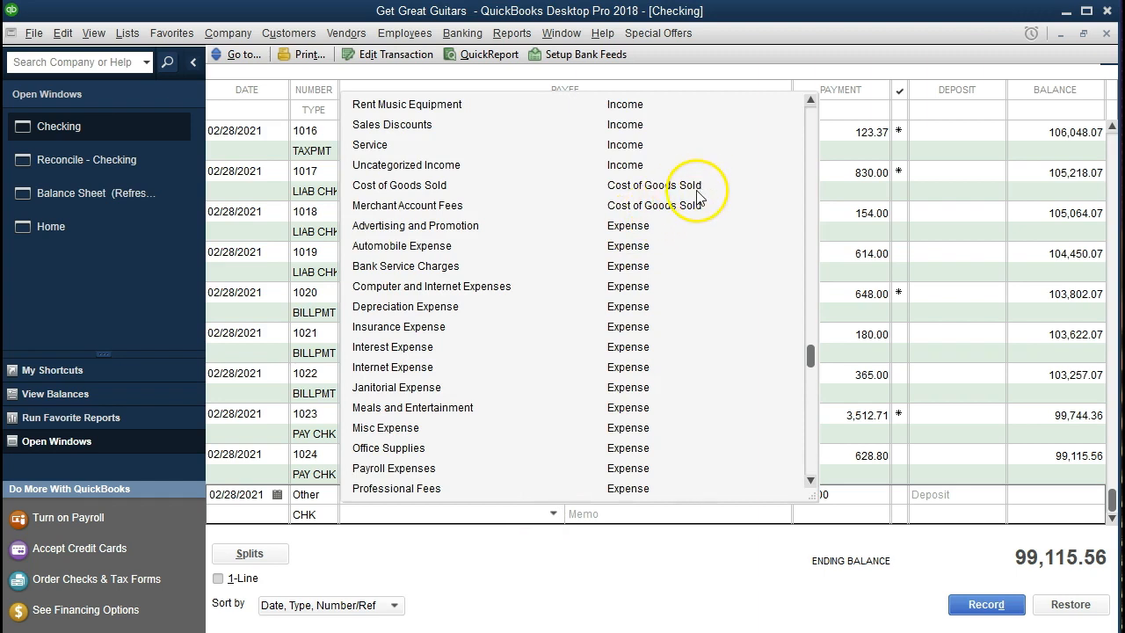
{"action": "scroll", "coordinate": [677, 229], "scroll_direction": "up", "scroll_amount": 2}
{"action": "scroll", "coordinate": [679, 273], "scroll_direction": "up", "scroll_amount": 1}
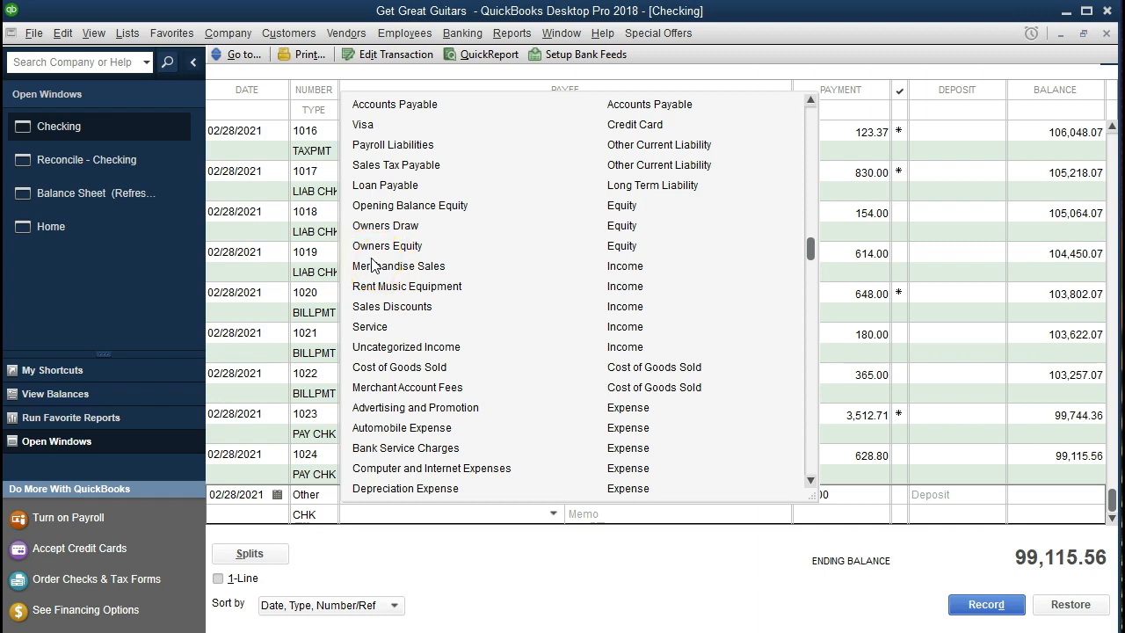
{"action": "left_click", "coordinate": [434, 238]}
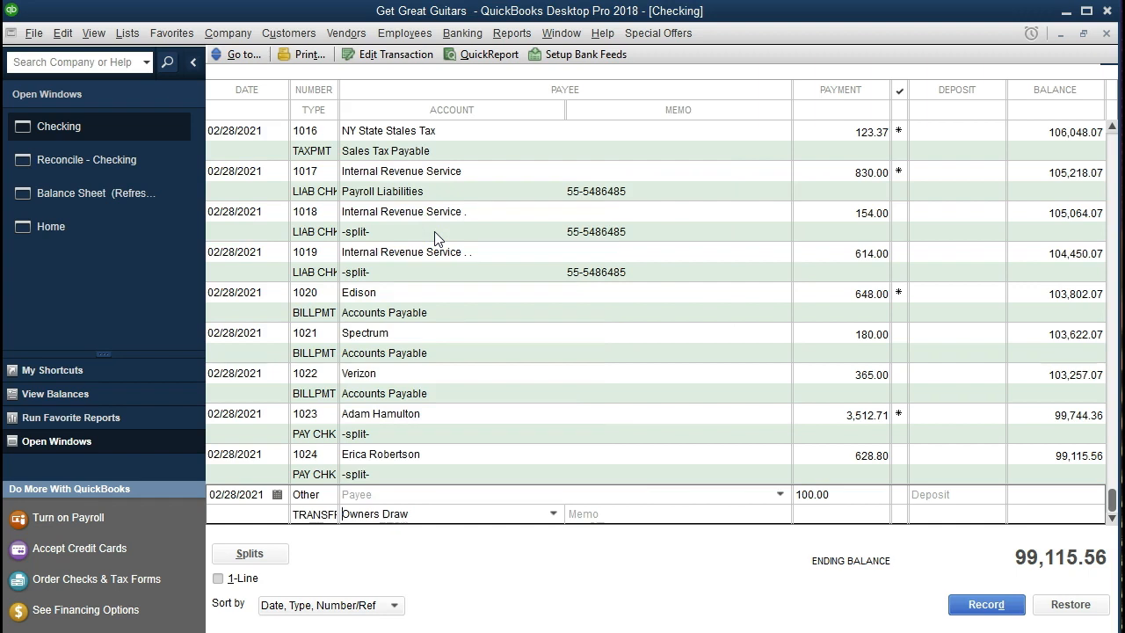
{"action": "left_click", "coordinate": [645, 510]}
{"action": "type", "text": "Funds Transfer"}
{"action": "key", "text": "Return"}
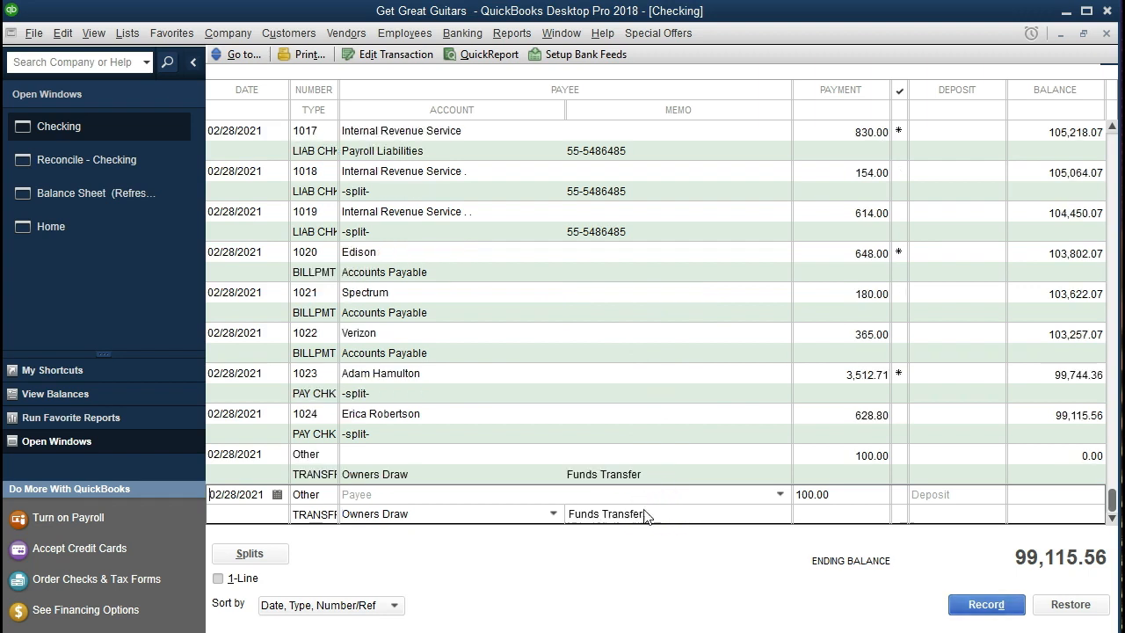
Step: Return to the checking reconciliation and mark the 02/28/2021 Other payment of 100.00 as cleared
{"action": "left_click", "coordinate": [145, 167]}
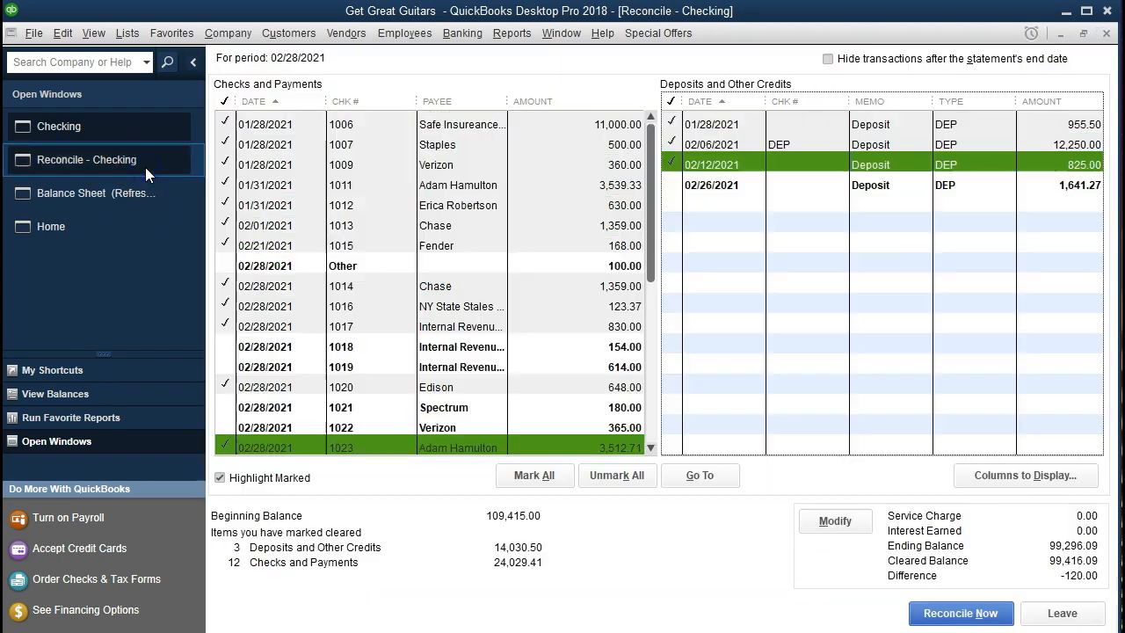
{"action": "left_click", "coordinate": [347, 262]}
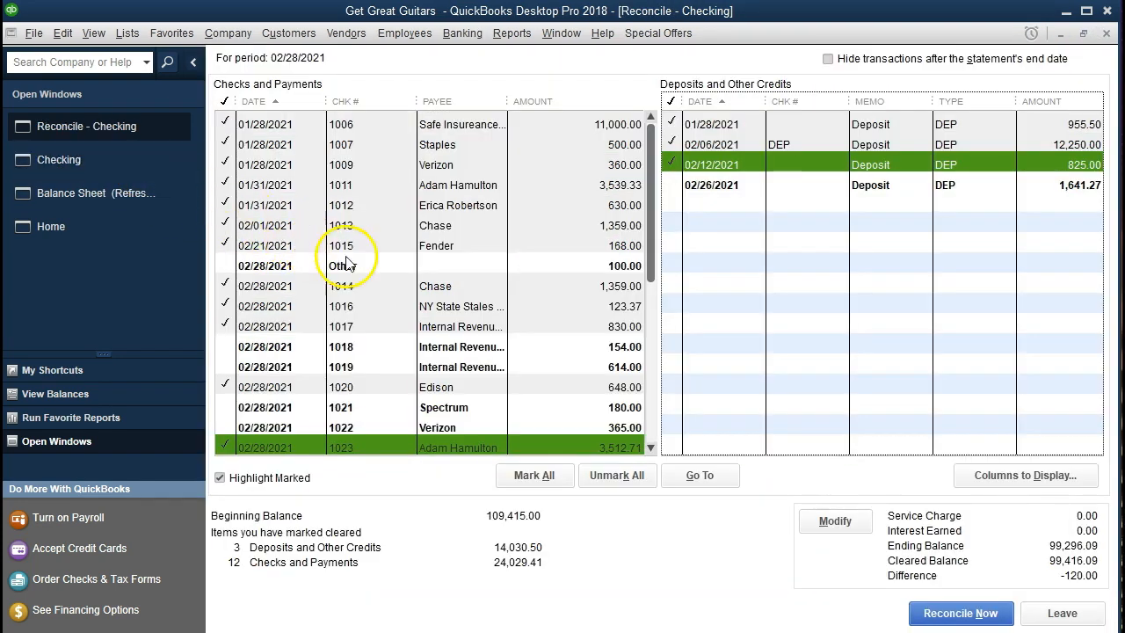
{"action": "left_click", "coordinate": [567, 268]}
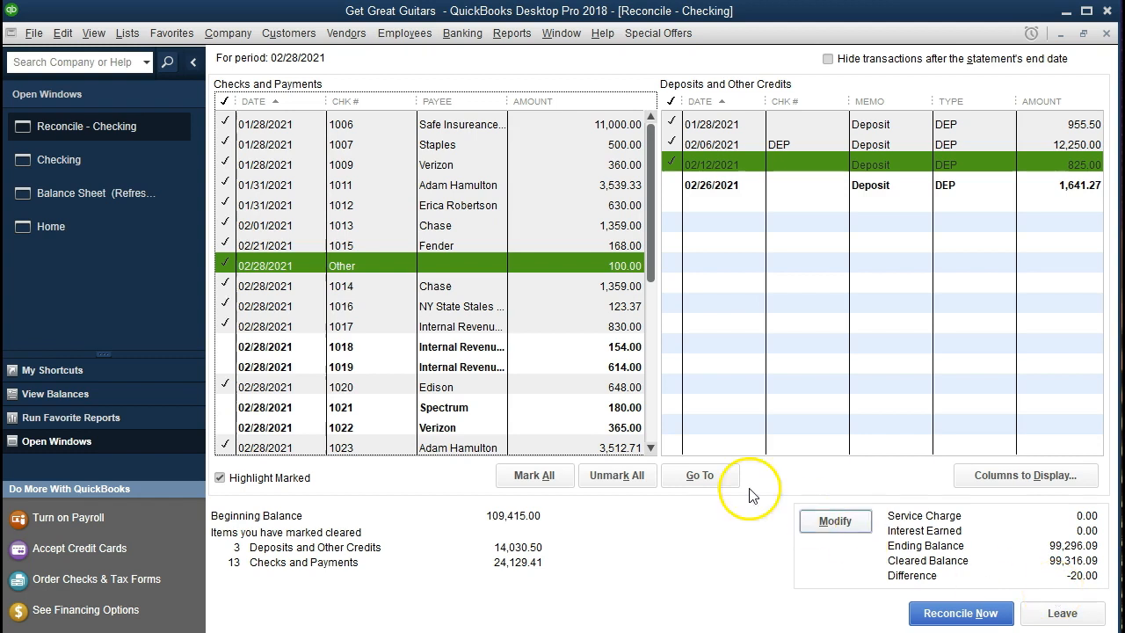
Step: Return to the checking register and start a 02/28/2021 entry numbered Other with a payment of 20.00
{"action": "left_click", "coordinate": [116, 203]}
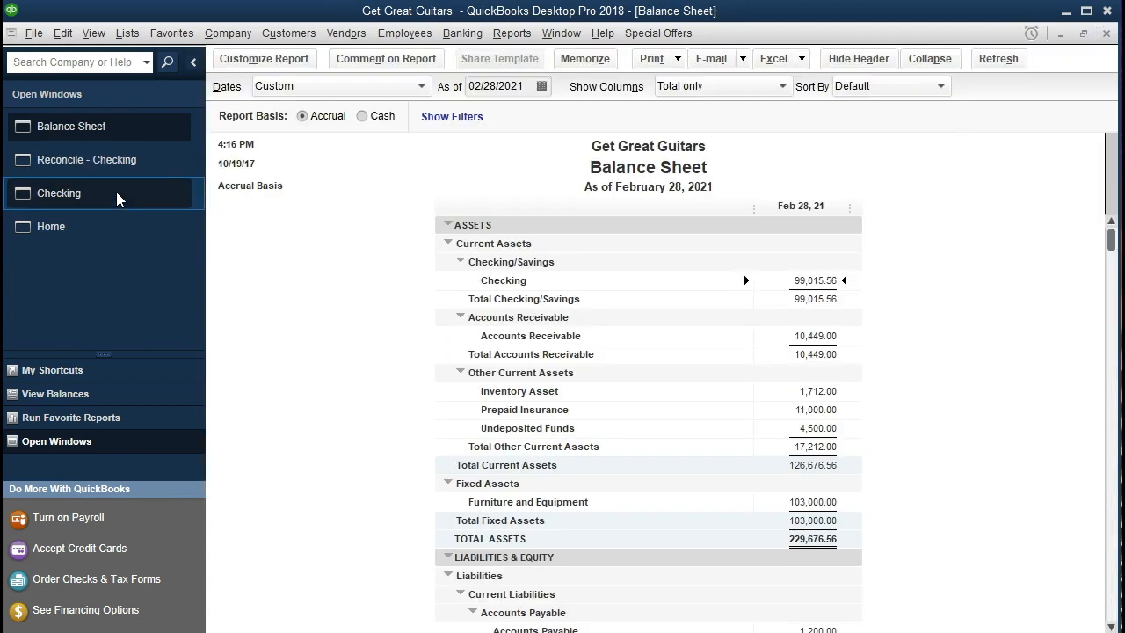
{"action": "left_click", "coordinate": [116, 166]}
{"action": "left_click", "coordinate": [92, 197]}
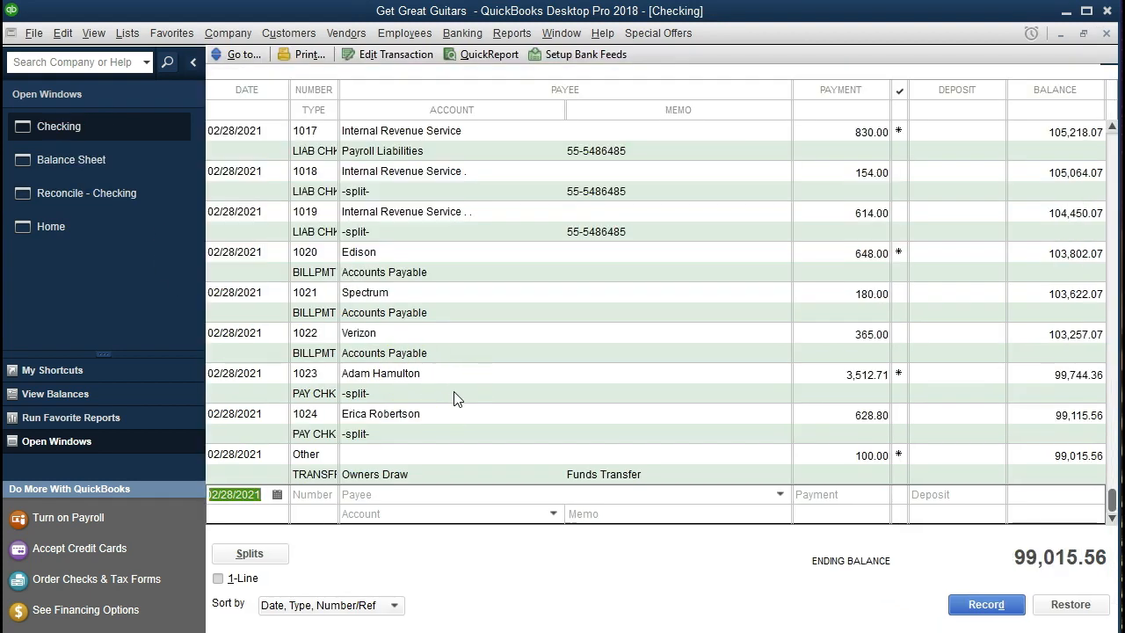
{"action": "key", "text": "Tab"}
{"action": "type", "text": "Other"}
{"action": "key", "text": "Tab"}
{"action": "key", "text": "Tab"}
{"action": "type", "text": "20"}
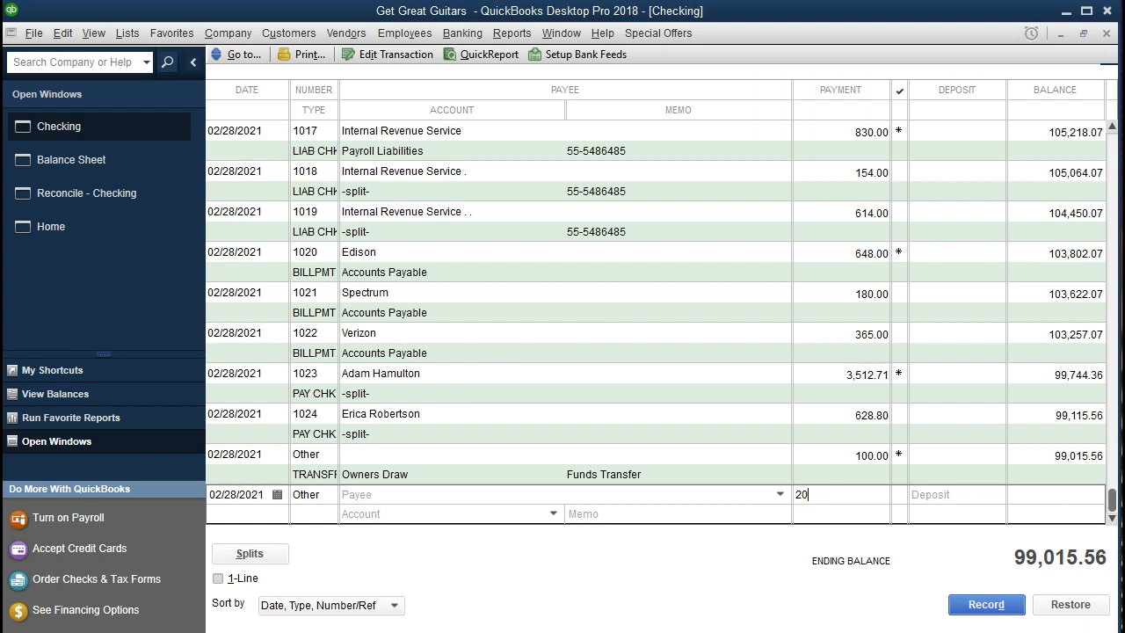
{"action": "key", "text": "Tab"}
Step: Assign the 20.00 payment to the Bank Service Charges expense account and record the entry
{"action": "left_click", "coordinate": [553, 514]}
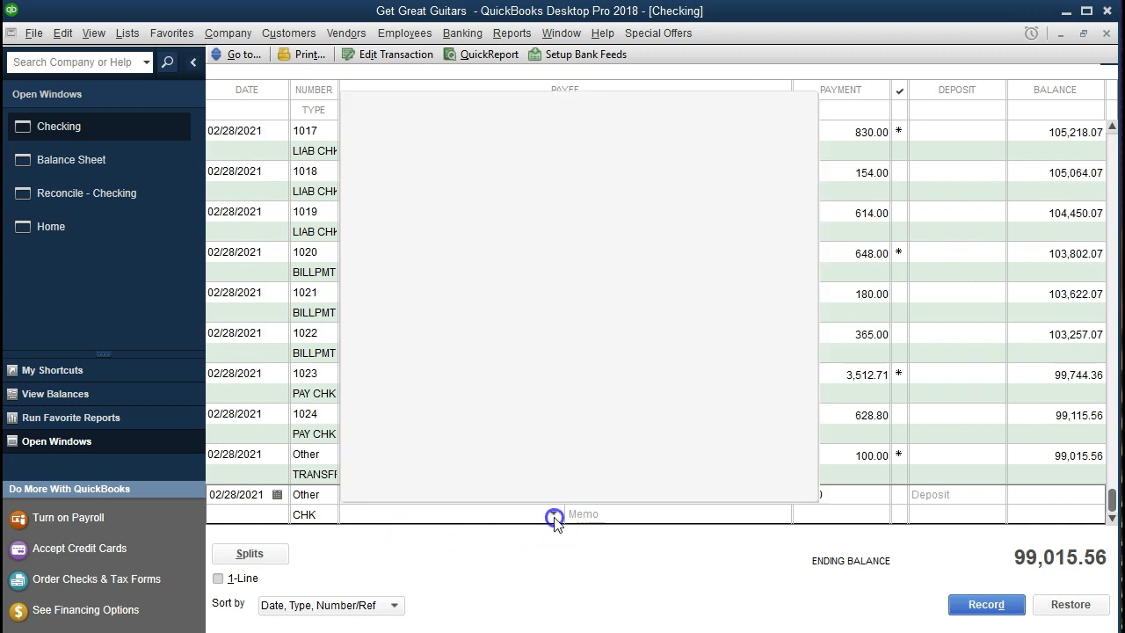
{"action": "scroll", "coordinate": [567, 437], "scroll_direction": "down", "scroll_amount": 1}
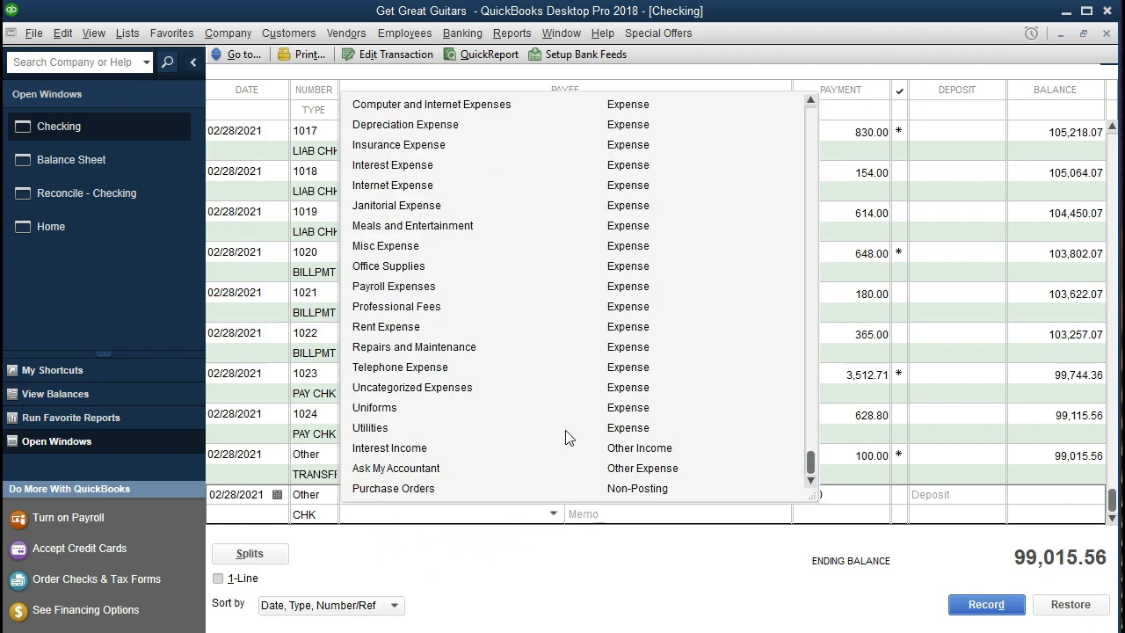
{"action": "type", "text": "b"}
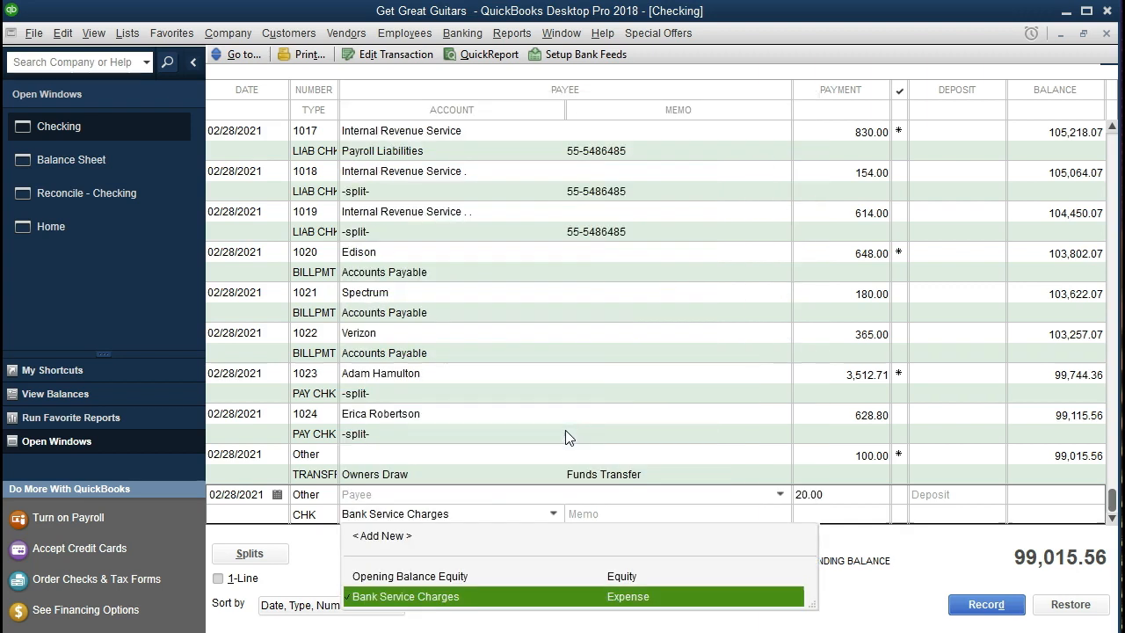
{"action": "left_click", "coordinate": [514, 597]}
{"action": "left_click", "coordinate": [509, 595]}
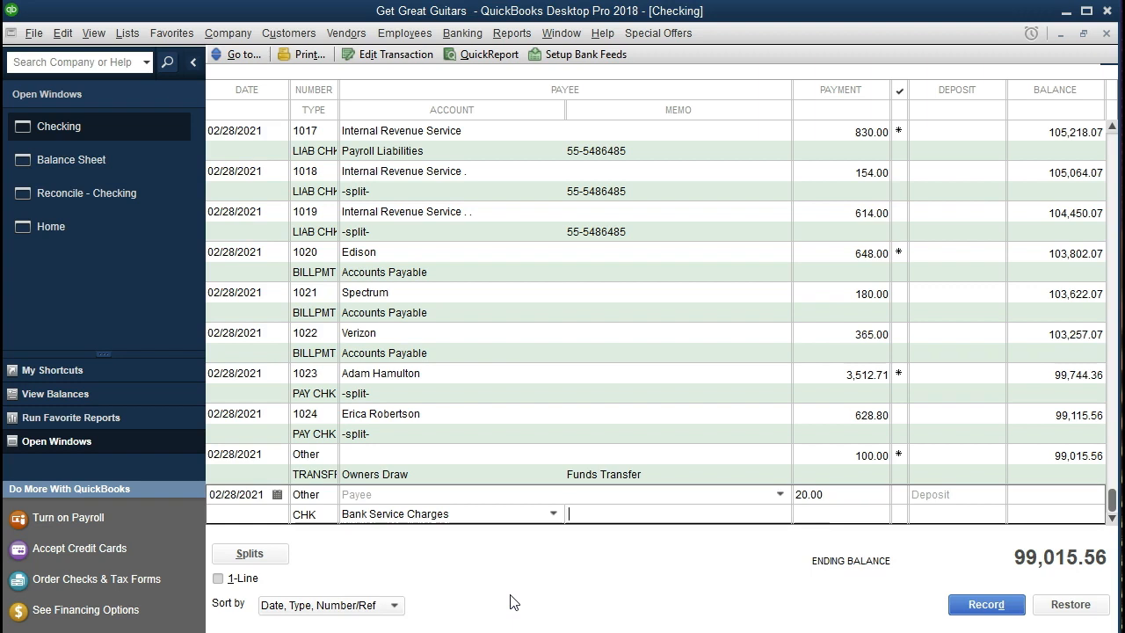
{"action": "key", "text": "Return"}
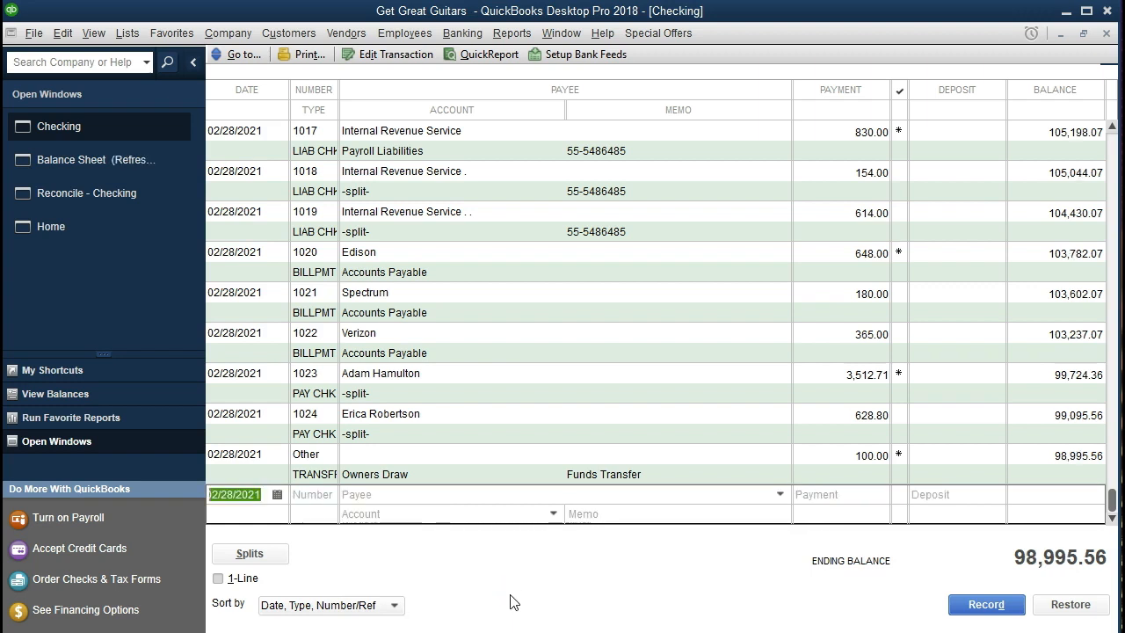
Step: Return to the checking reconciliation and mark the 02/28/2021 Other payment of 20.00 as cleared
{"action": "left_click", "coordinate": [123, 195]}
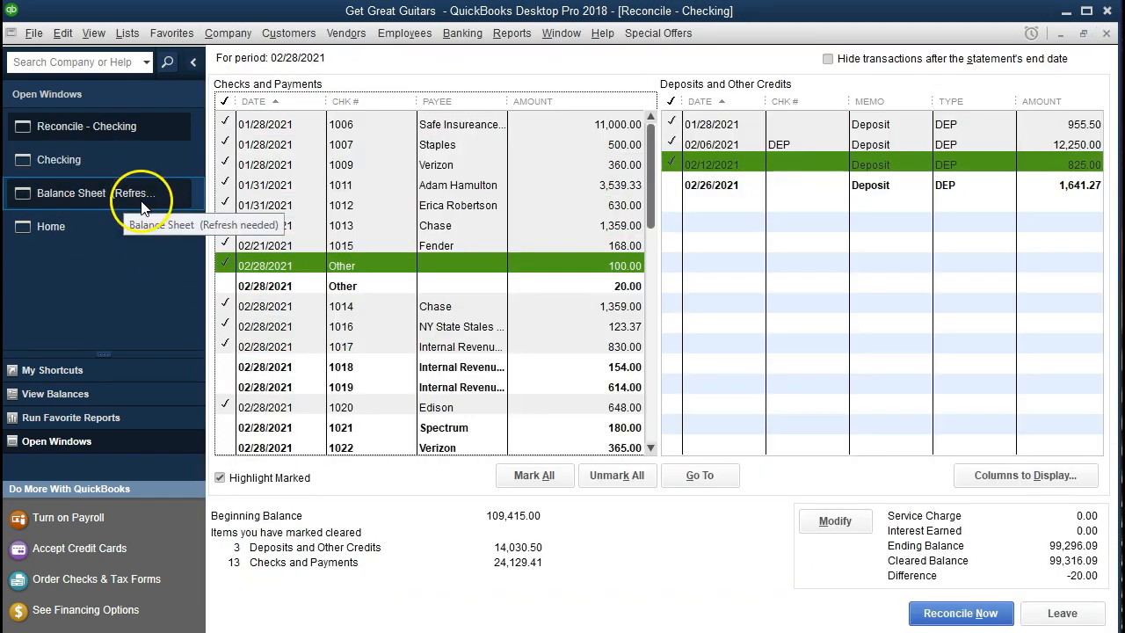
{"action": "left_click", "coordinate": [460, 289]}
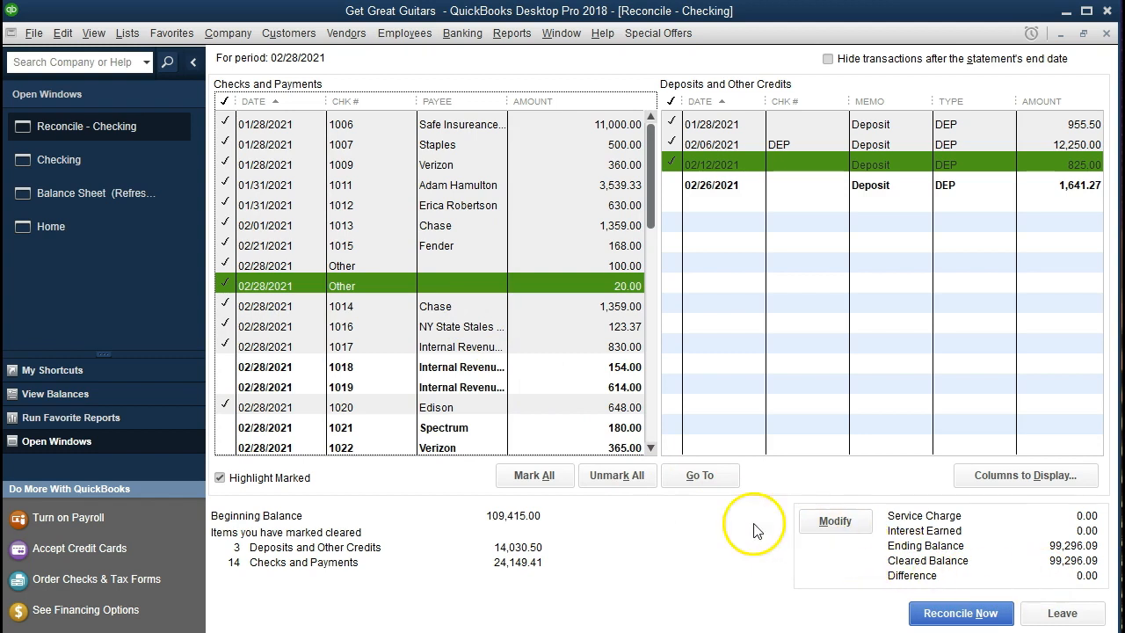
Step: Drill into the Balance Sheet's Checking balance, examine the new Owners Draw and bank service charge entries, and close the transaction detail
{"action": "left_click", "coordinate": [131, 200]}
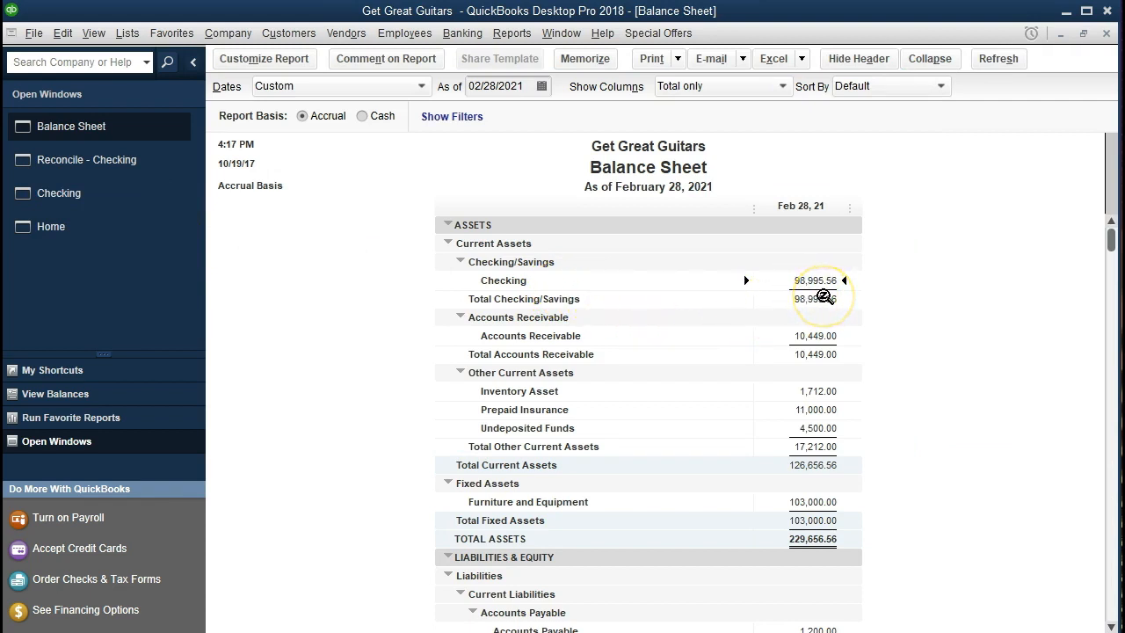
{"action": "double_click", "coordinate": [785, 279]}
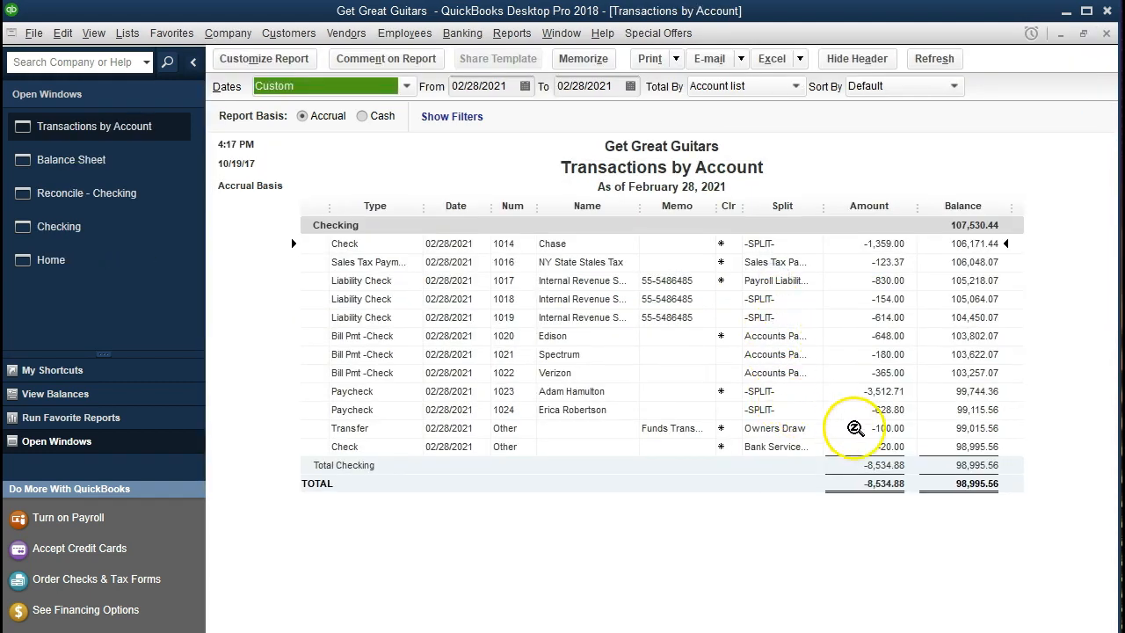
{"action": "left_click", "coordinate": [856, 428]}
{"action": "left_click", "coordinate": [856, 447]}
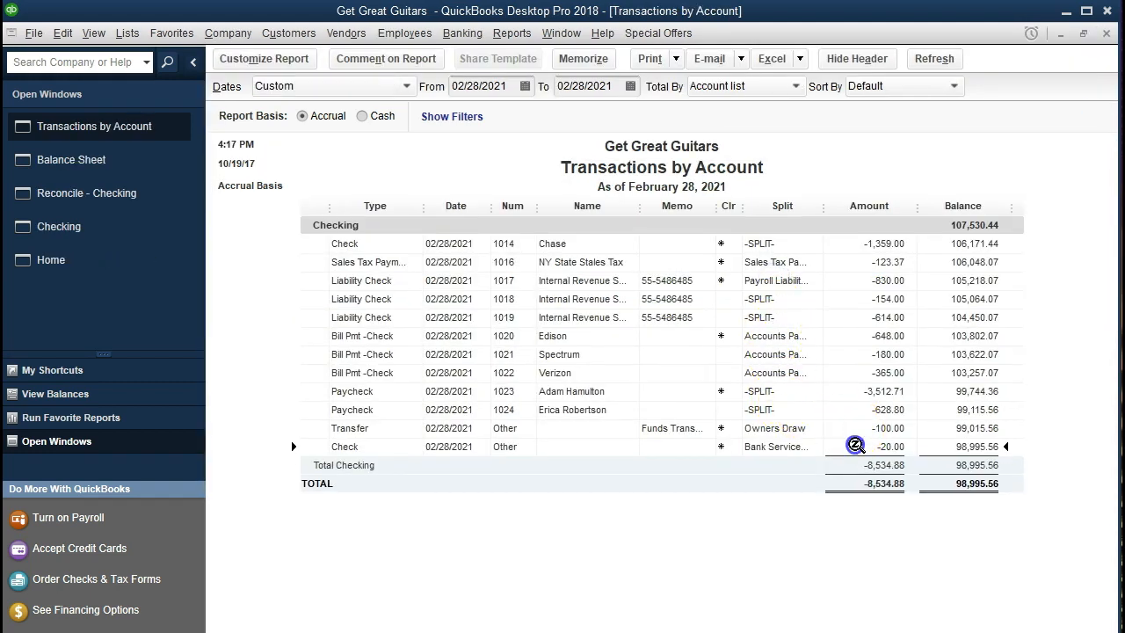
{"action": "left_click", "coordinate": [861, 434]}
{"action": "left_click", "coordinate": [1107, 35]}
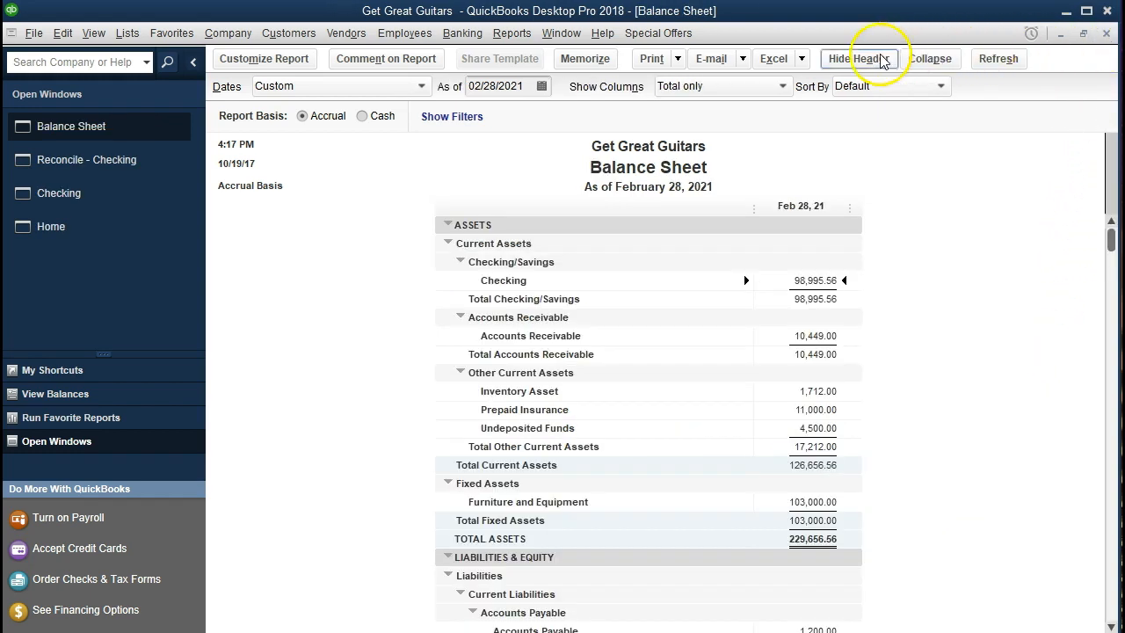
Step: Run the standard Profit & Loss report for 01/01/2021 through 12/31/2021
{"action": "left_click", "coordinate": [519, 39]}
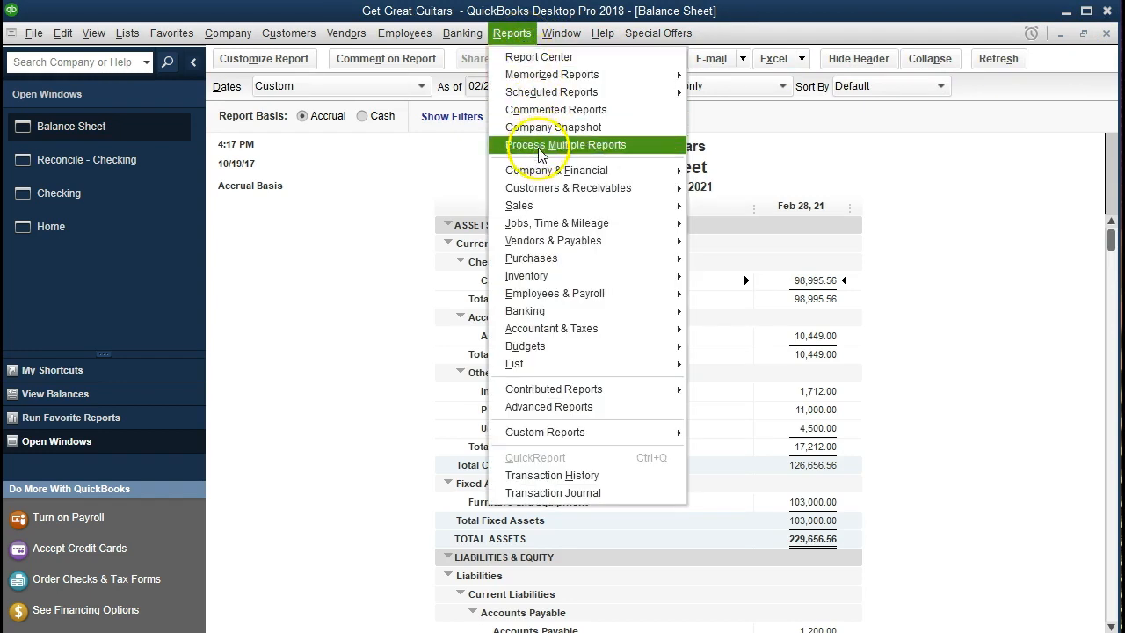
{"action": "mouse_move", "coordinate": [626, 172]}
{"action": "left_click", "coordinate": [823, 174]}
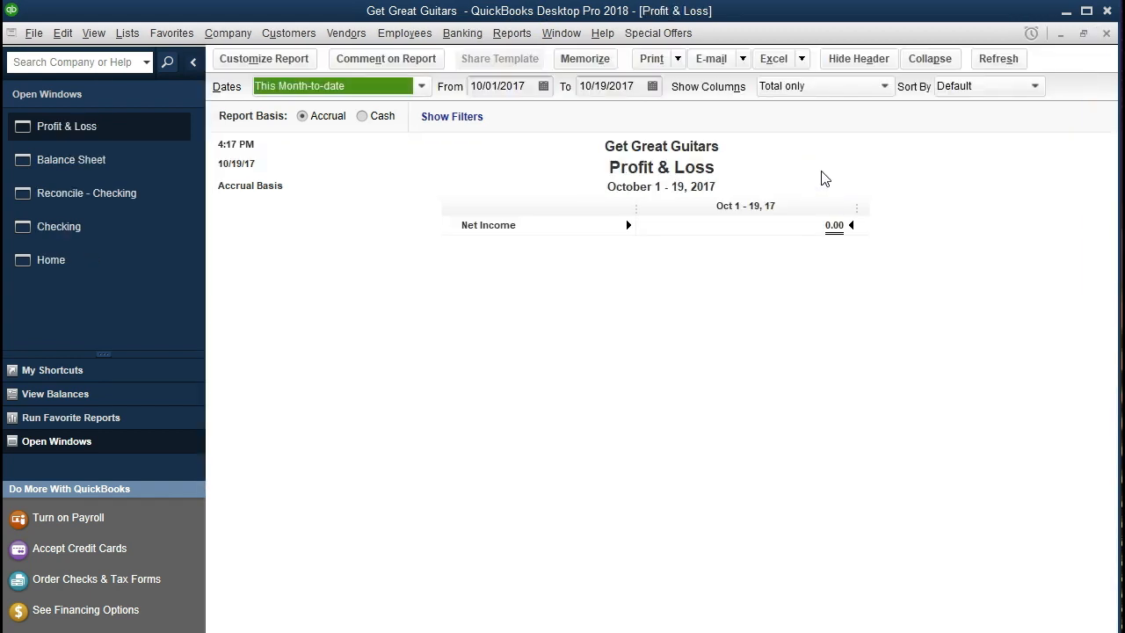
{"action": "key", "text": "Tab"}
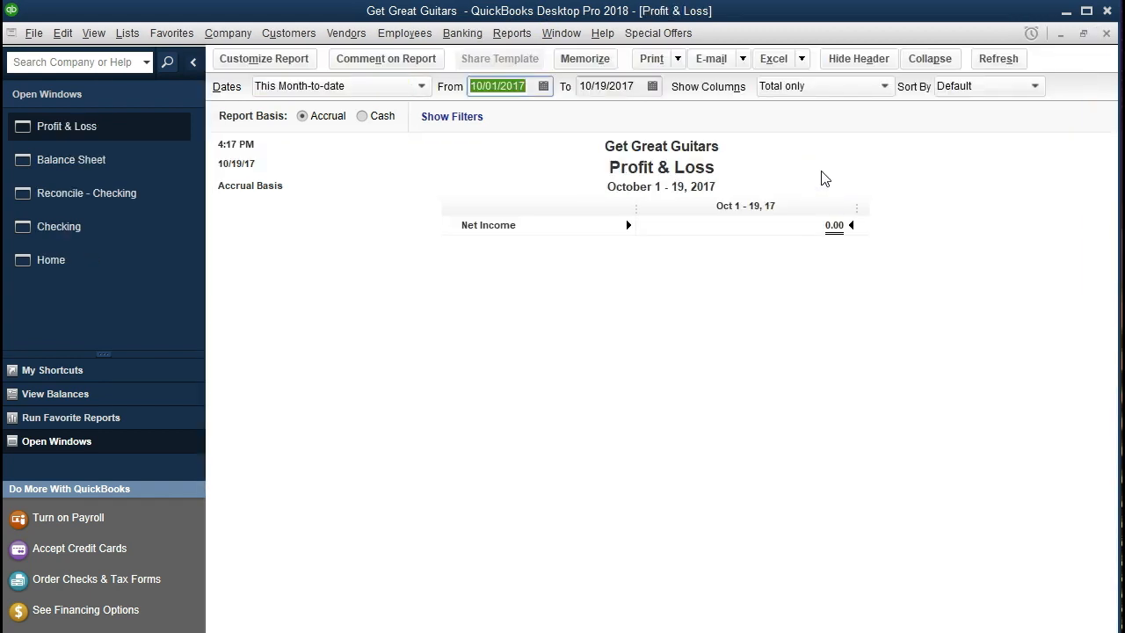
{"action": "type", "text": "01/01/2021"}
{"action": "key", "text": "Tab"}
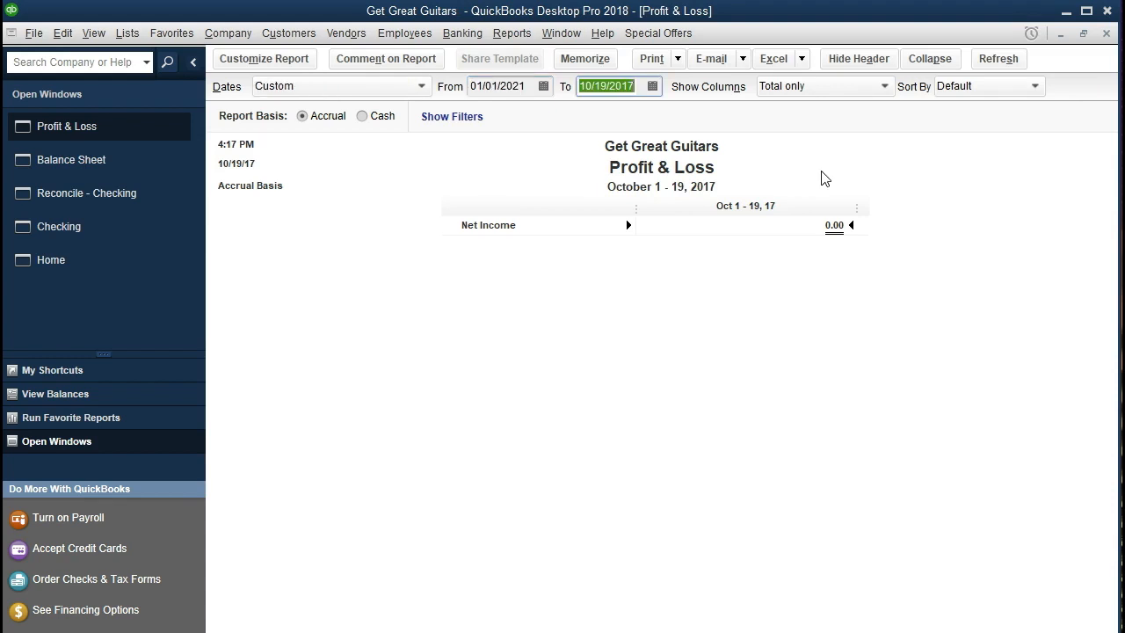
{"action": "type", "text": "123121"}
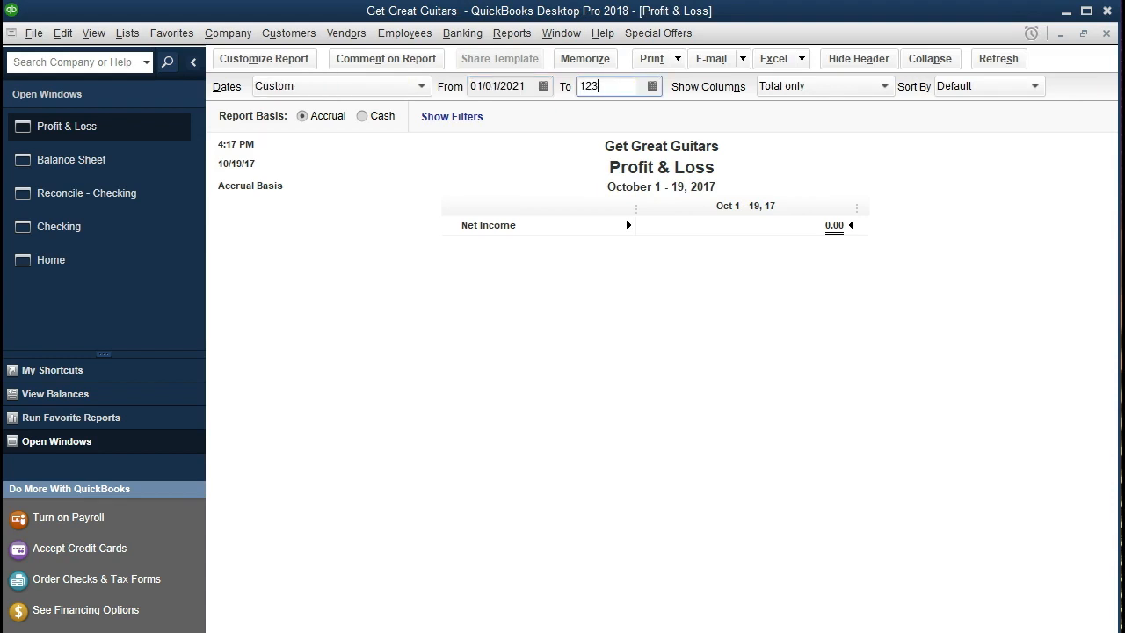
{"action": "key", "text": "Tab"}
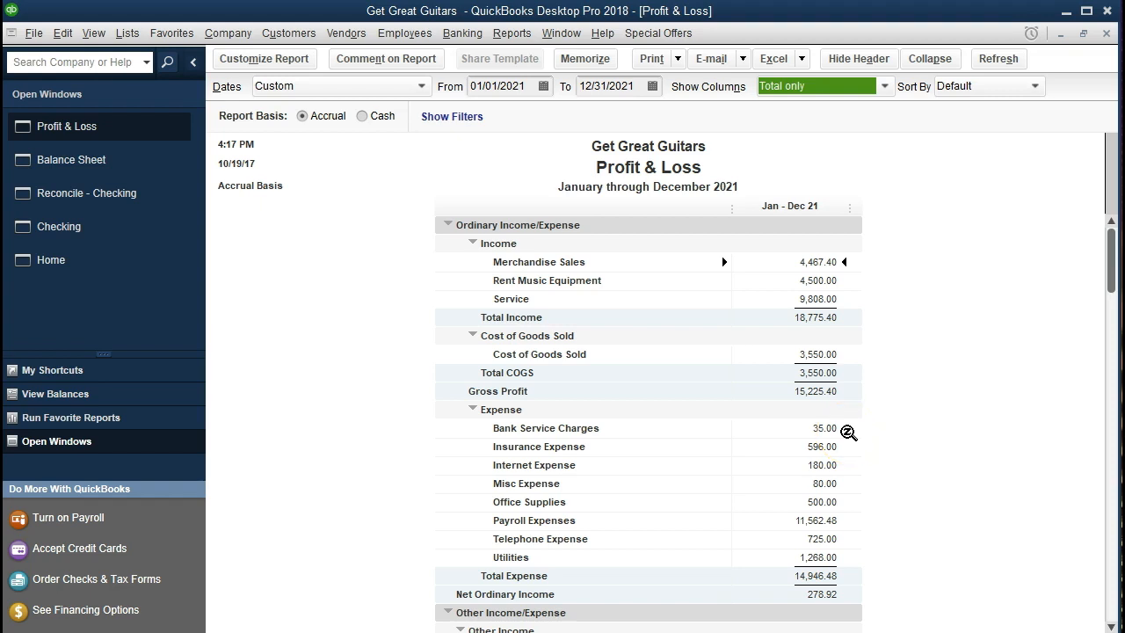
Step: Examine the Profit & Loss expenses and net income, and compare them with the Balance Sheet's equity section, including Owners Draw
{"action": "scroll", "coordinate": [848, 432], "scroll_direction": "down", "scroll_amount": 3}
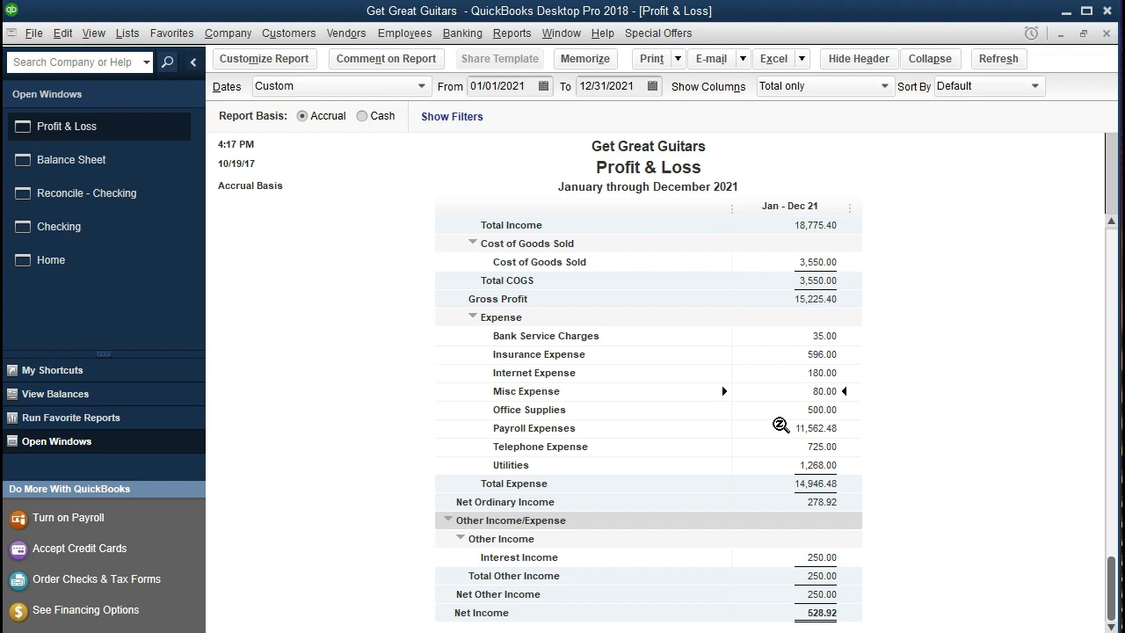
{"action": "left_click", "coordinate": [822, 612]}
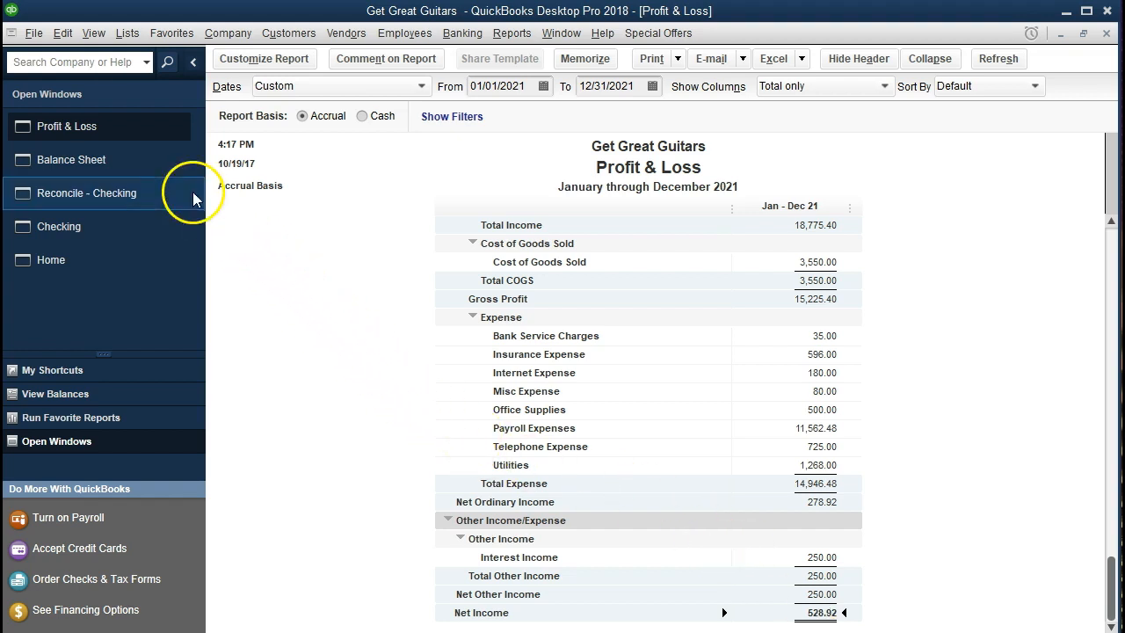
{"action": "left_click", "coordinate": [137, 175]}
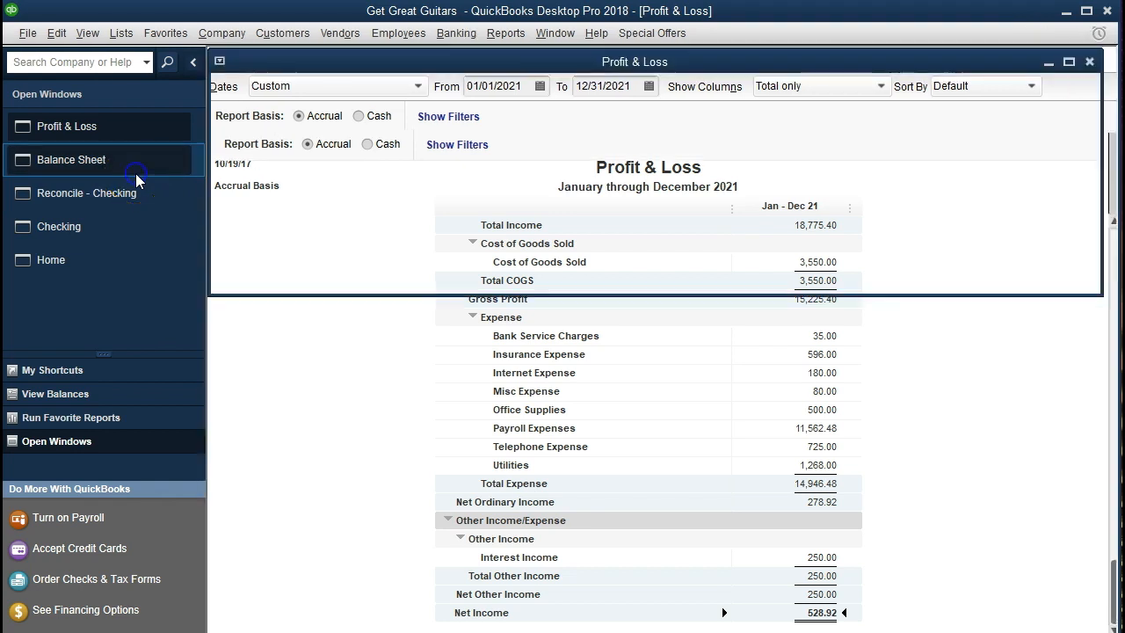
{"action": "scroll", "coordinate": [488, 472], "scroll_direction": "down", "scroll_amount": 7}
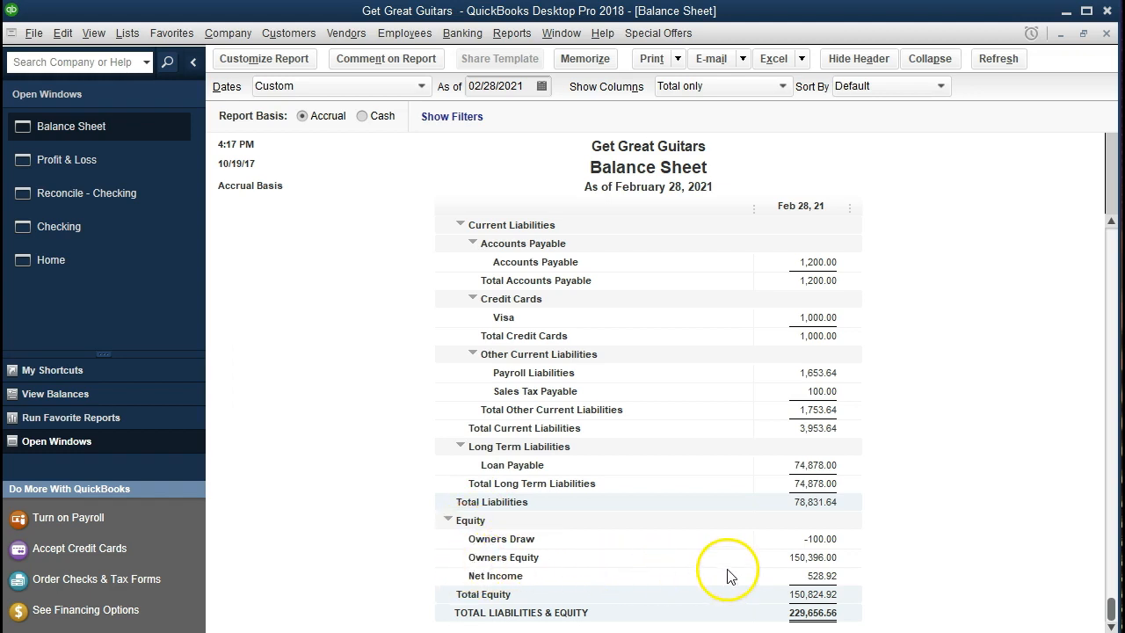
{"action": "left_click", "coordinate": [839, 544]}
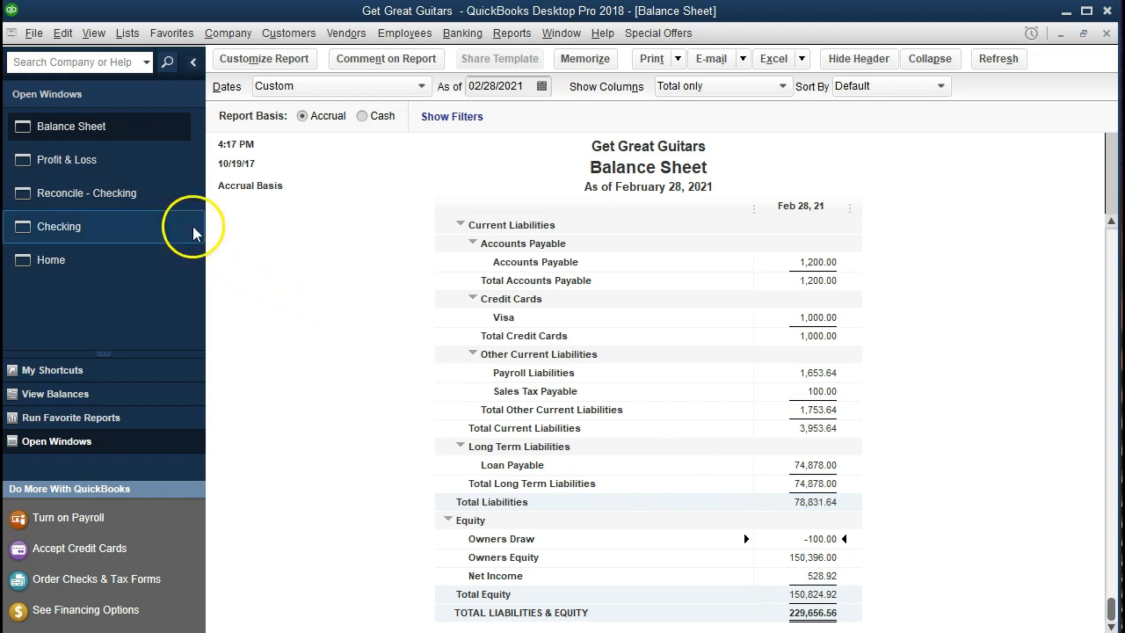
Step: Return to the checking reconciliation, finish reconciling the account and display both the summary and detail reconciliation reports
{"action": "left_click", "coordinate": [155, 197]}
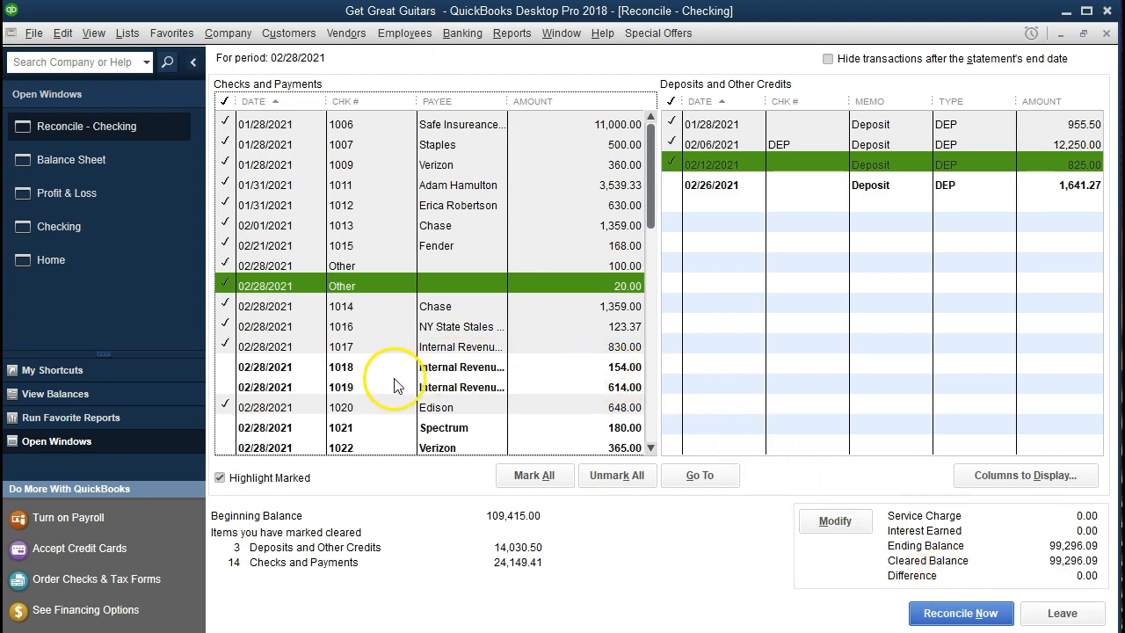
{"action": "left_click", "coordinate": [378, 436]}
{"action": "left_click", "coordinate": [967, 610]}
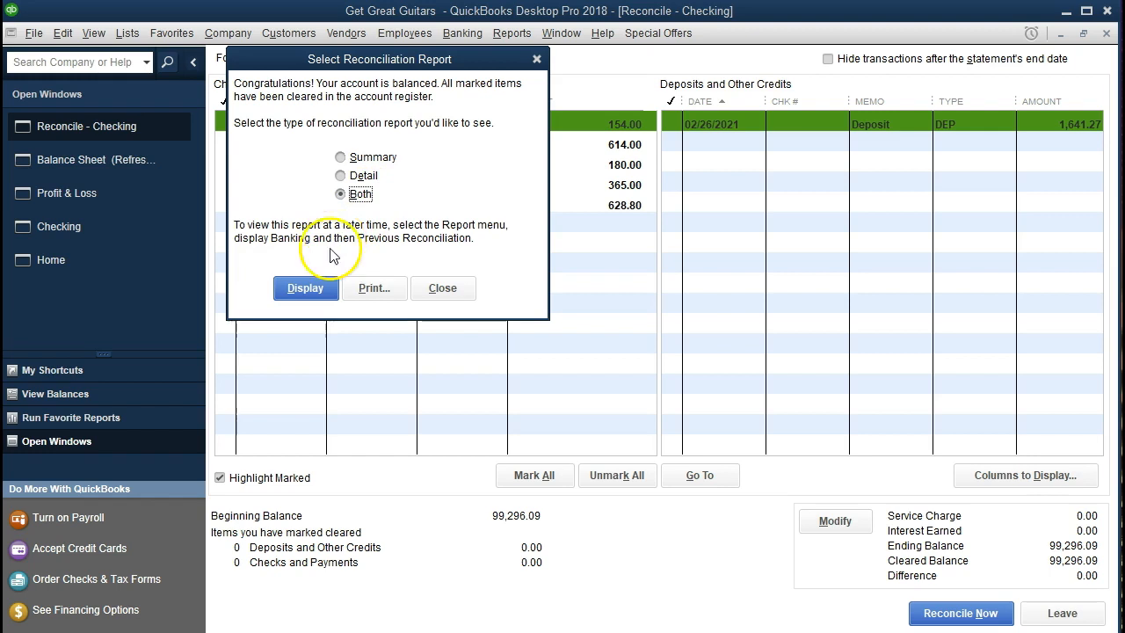
{"action": "left_click", "coordinate": [309, 289]}
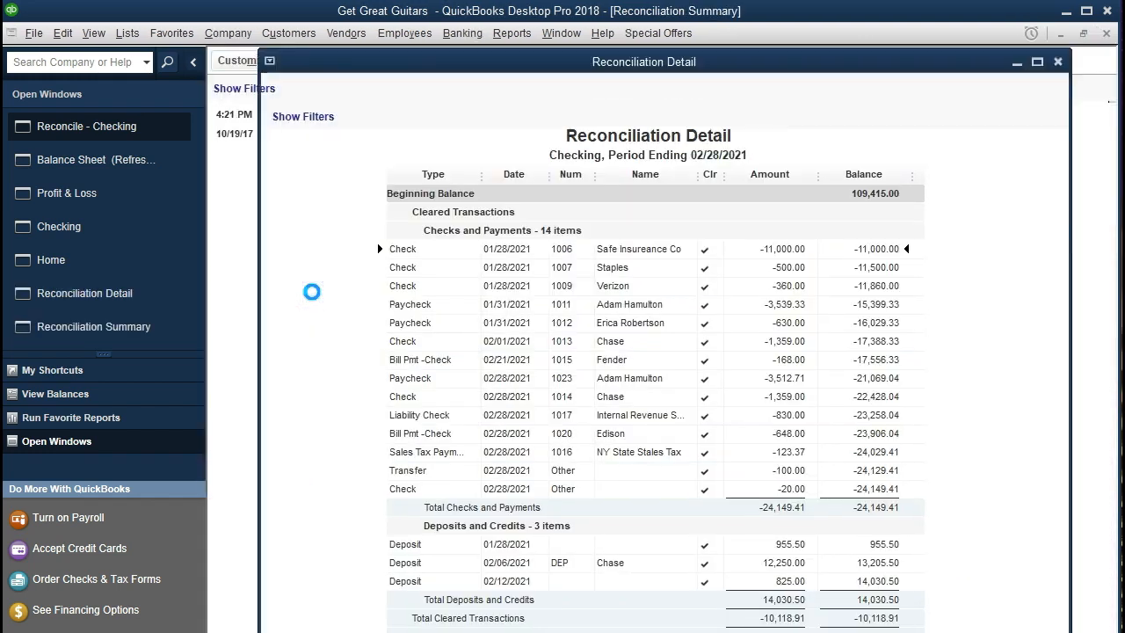
Step: Compare the Reconciliation Summary's register balance with the Checking balance on the Balance Sheet, and return to the summary
{"action": "left_click", "coordinate": [659, 301]}
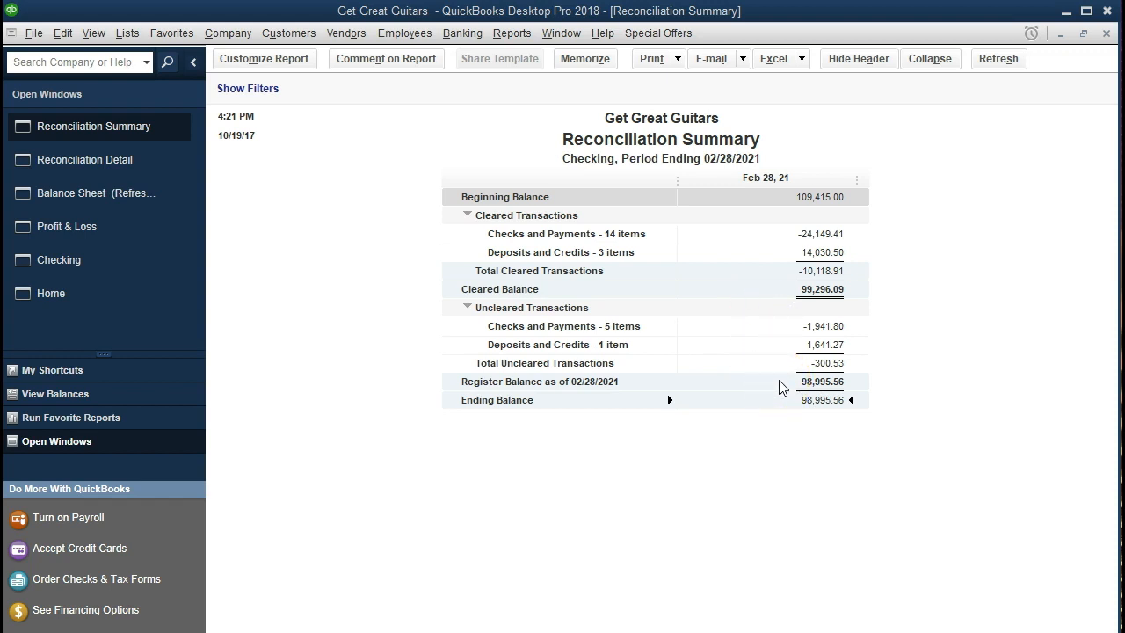
{"action": "left_click", "coordinate": [129, 201]}
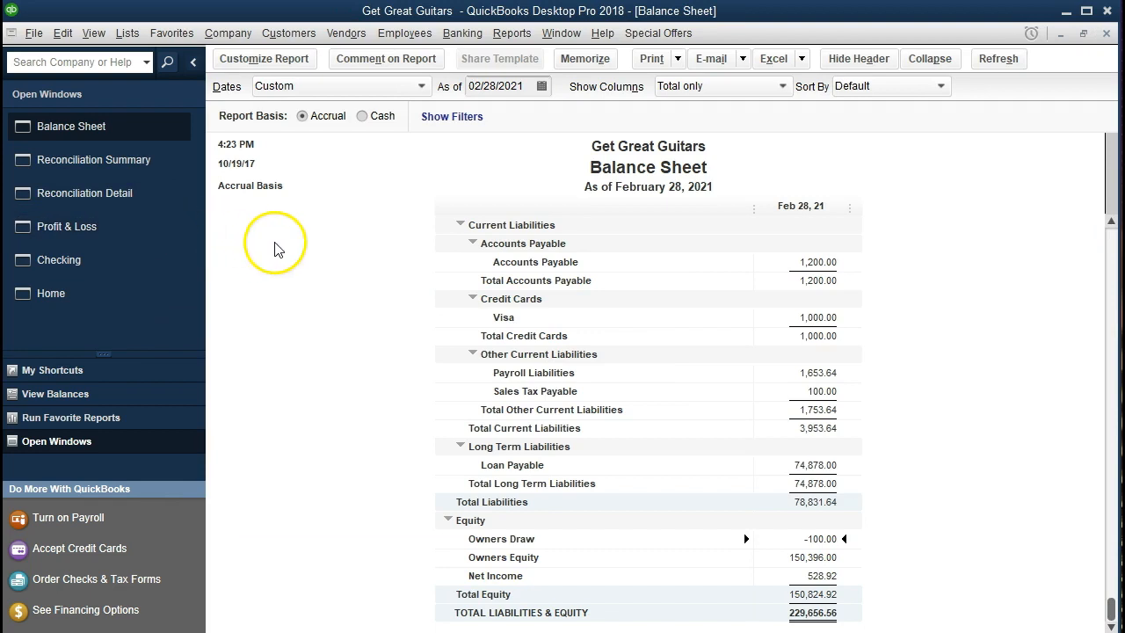
{"action": "scroll", "coordinate": [668, 339], "scroll_direction": "up", "scroll_amount": 7}
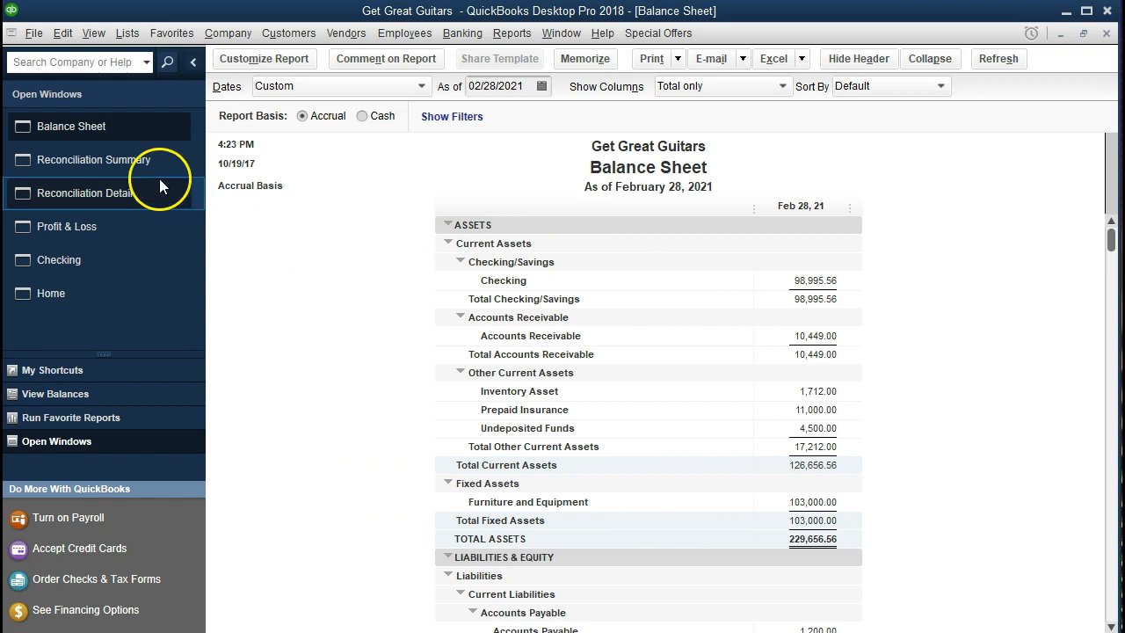
{"action": "left_click", "coordinate": [131, 167]}
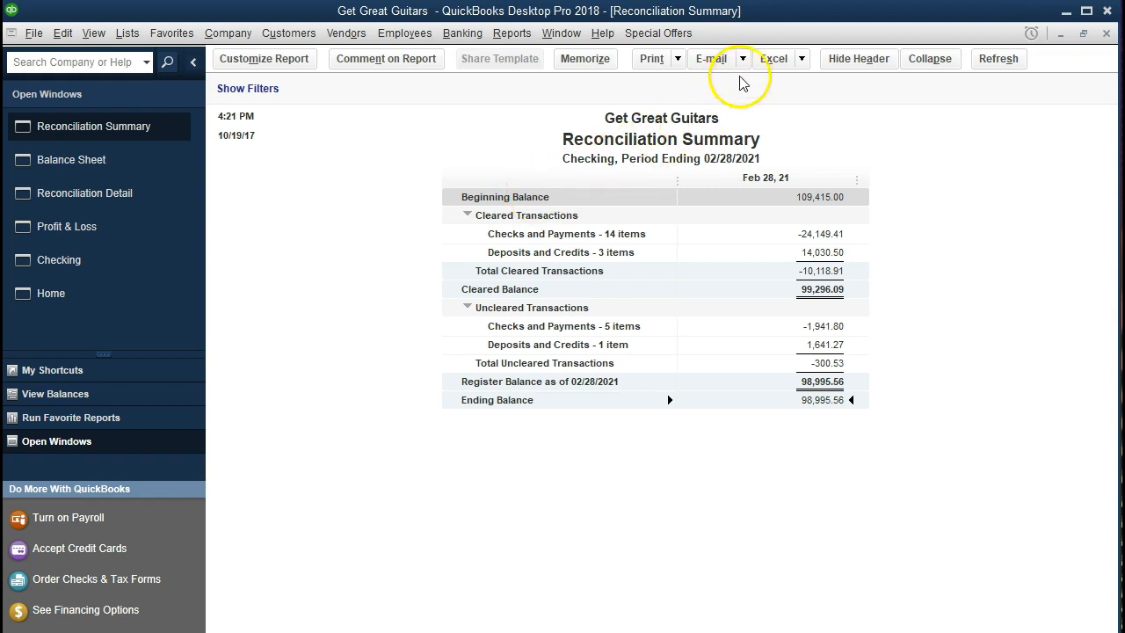
Step: Export the Reconciliation Summary to Excel as a new worksheet in the existing Section 8 Report workbook
{"action": "left_click", "coordinate": [801, 59]}
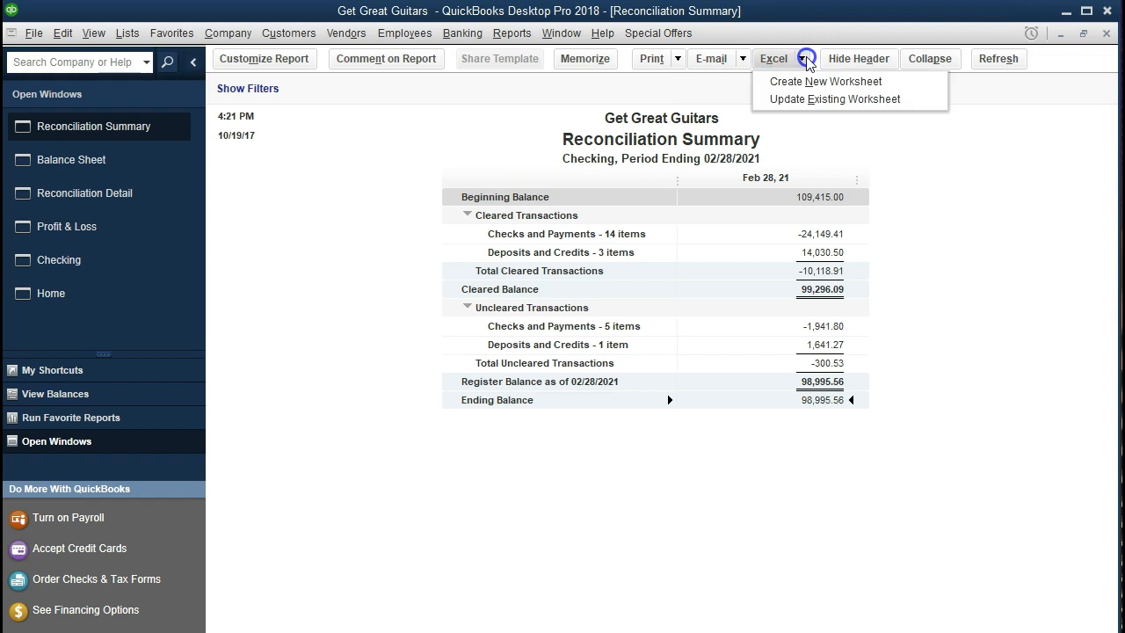
{"action": "left_click", "coordinate": [817, 82]}
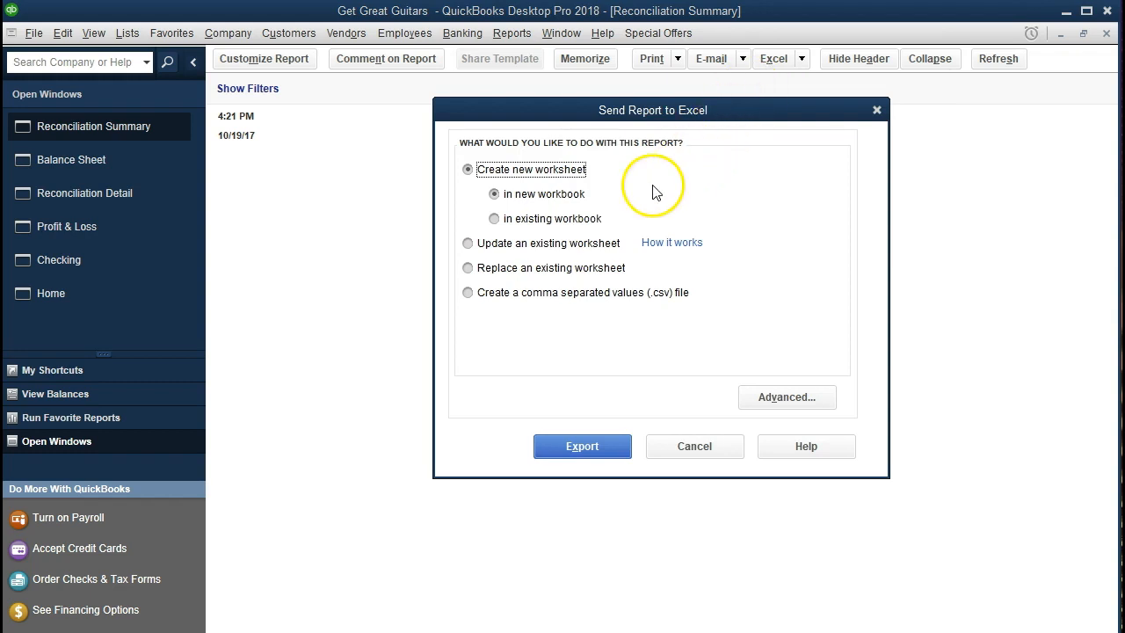
{"action": "left_click", "coordinate": [495, 222]}
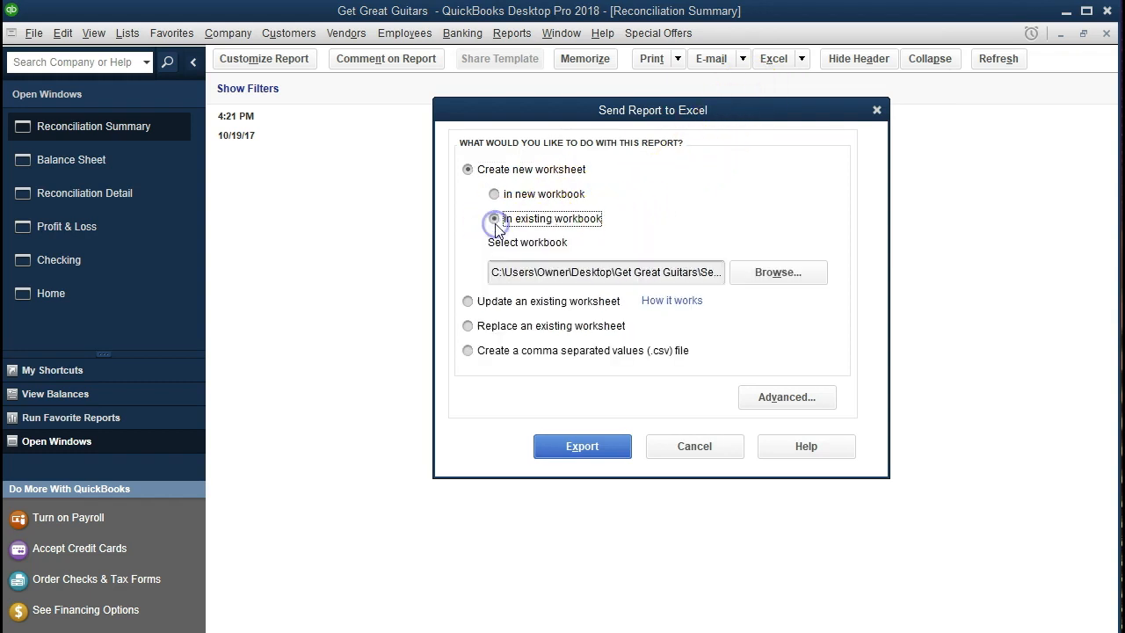
{"action": "left_click", "coordinate": [773, 276]}
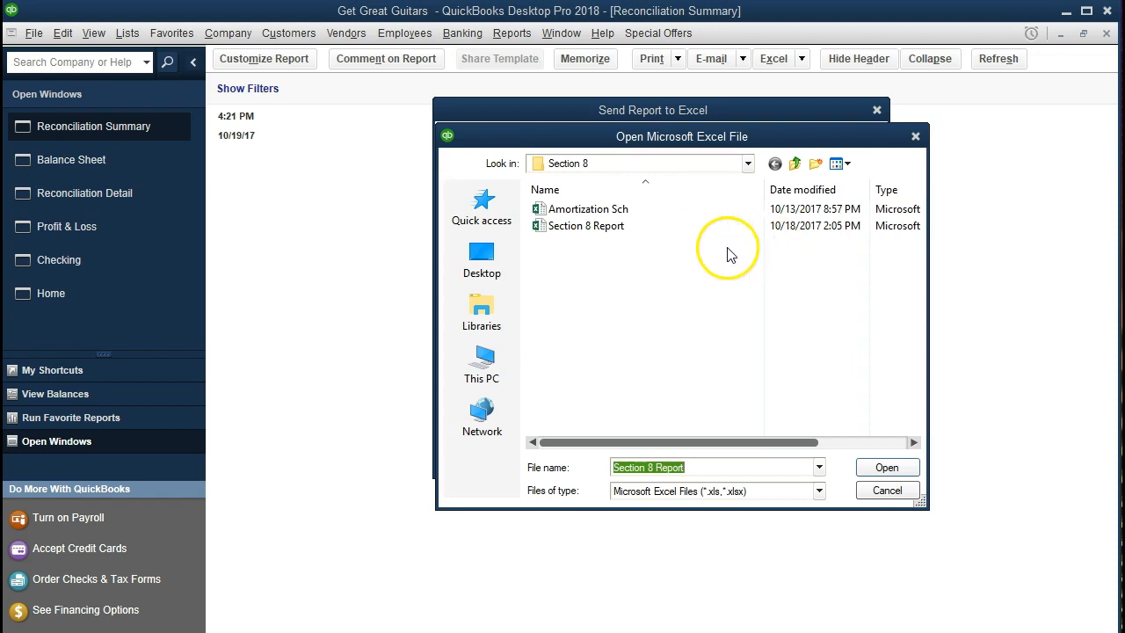
{"action": "left_click", "coordinate": [564, 233]}
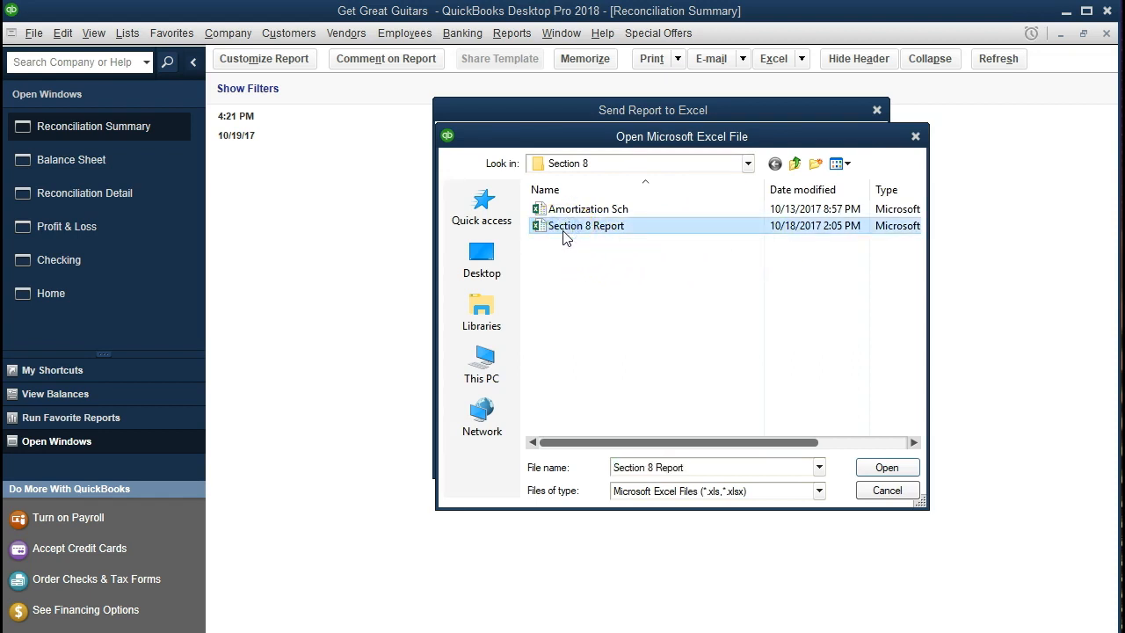
{"action": "double_click", "coordinate": [549, 227]}
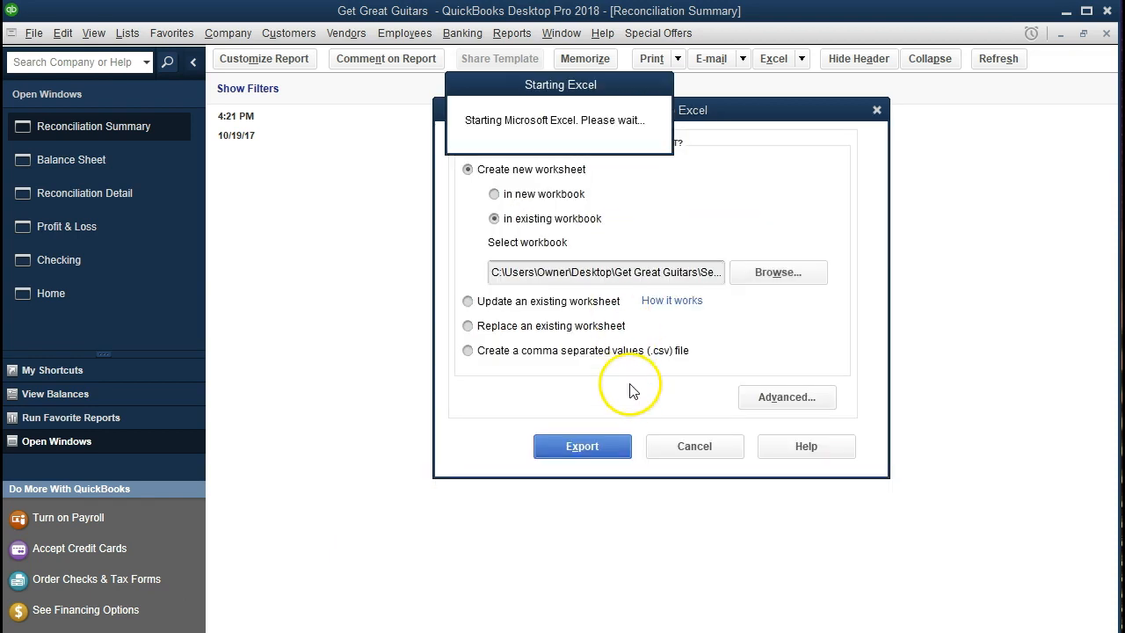
{"action": "left_click", "coordinate": [583, 447]}
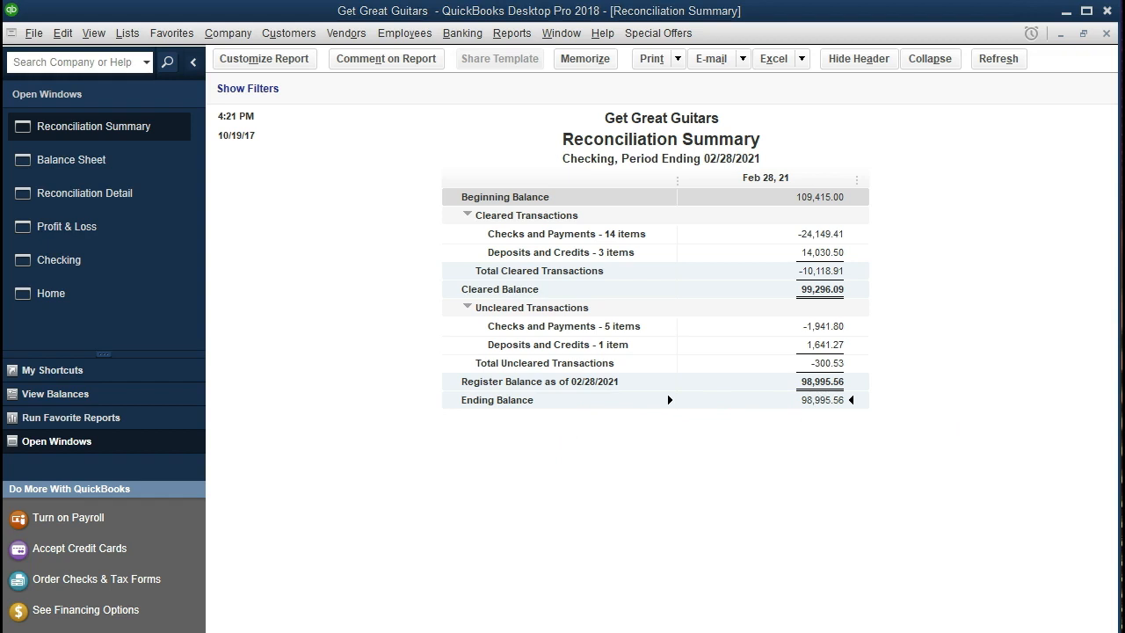
Step: Widen the Section 8 Report workbook window in Excel and remove the window split from Sheet1 at 140% zoom
{"action": "left_click_drag", "start_coordinate": [1124, 7], "coordinate": [438, 25]}
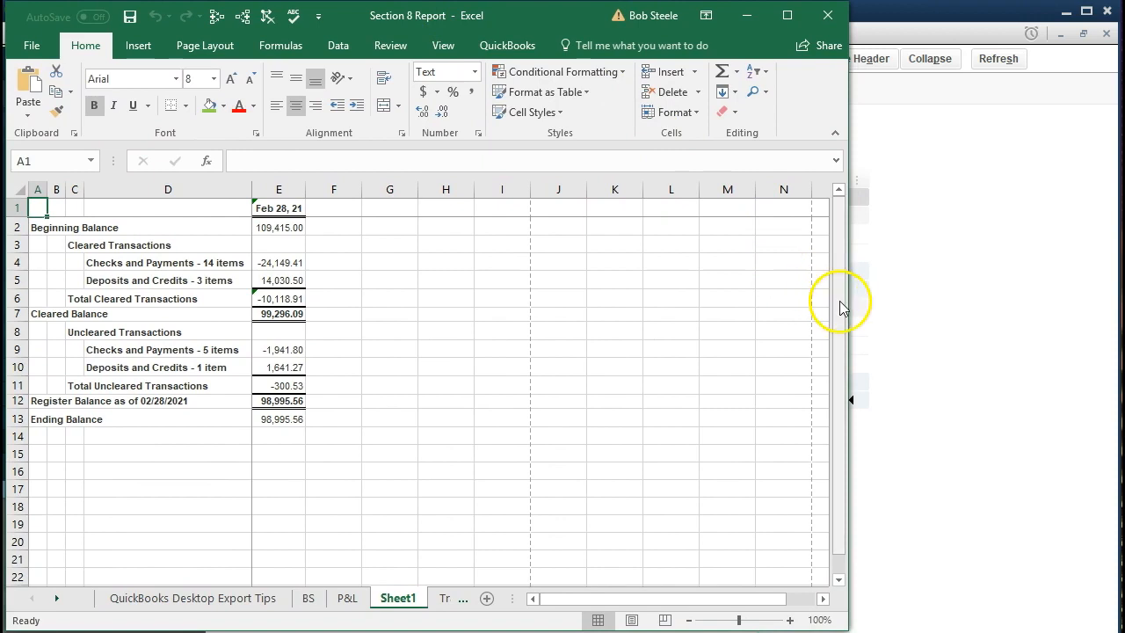
{"action": "left_click_drag", "start_coordinate": [853, 301], "coordinate": [1107, 333]}
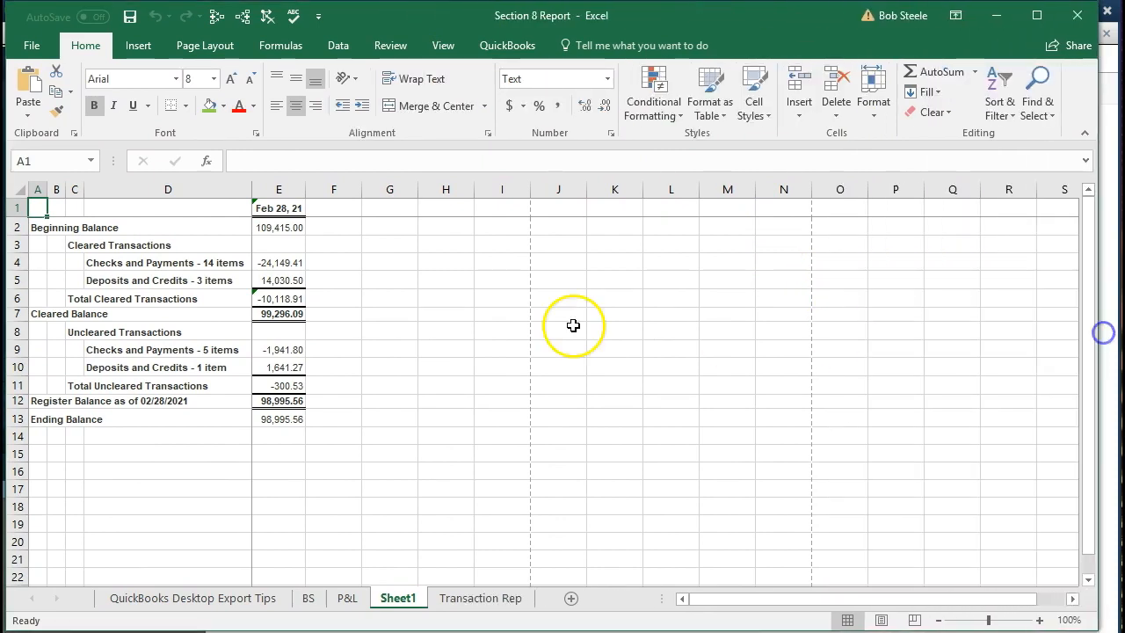
{"action": "left_click", "coordinate": [409, 418]}
{"action": "scroll", "coordinate": [397, 454], "scroll_direction": "up", "scroll_amount": 1, "text": "ctrl"}
{"action": "scroll", "coordinate": [397, 455], "scroll_direction": "up", "scroll_amount": 1, "text": "ctrl"}
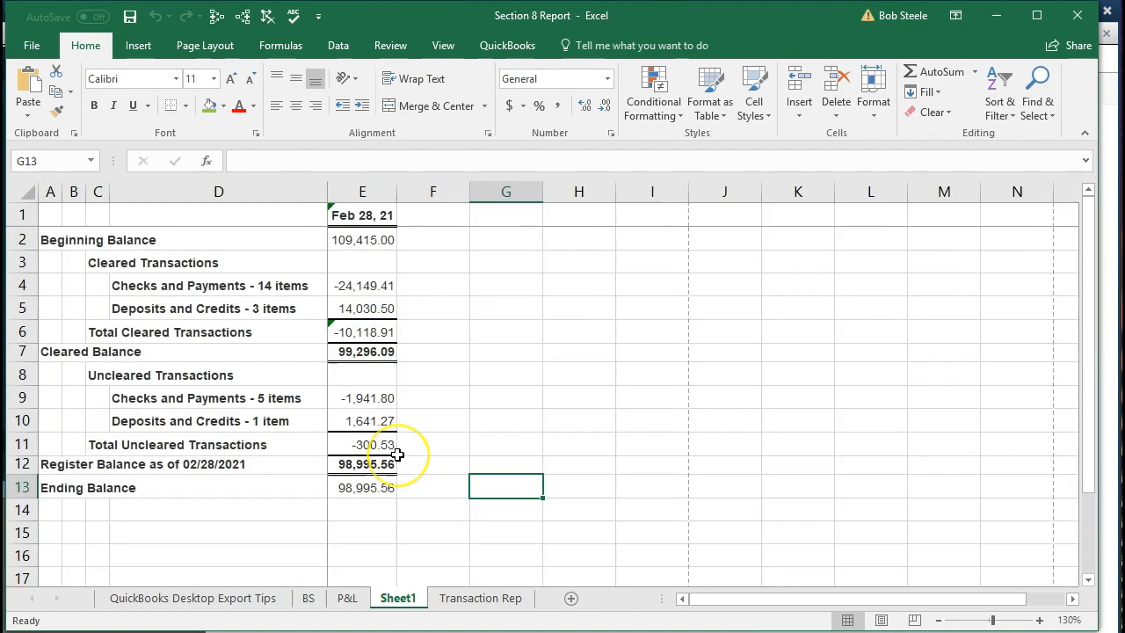
{"action": "left_click", "coordinate": [1040, 621]}
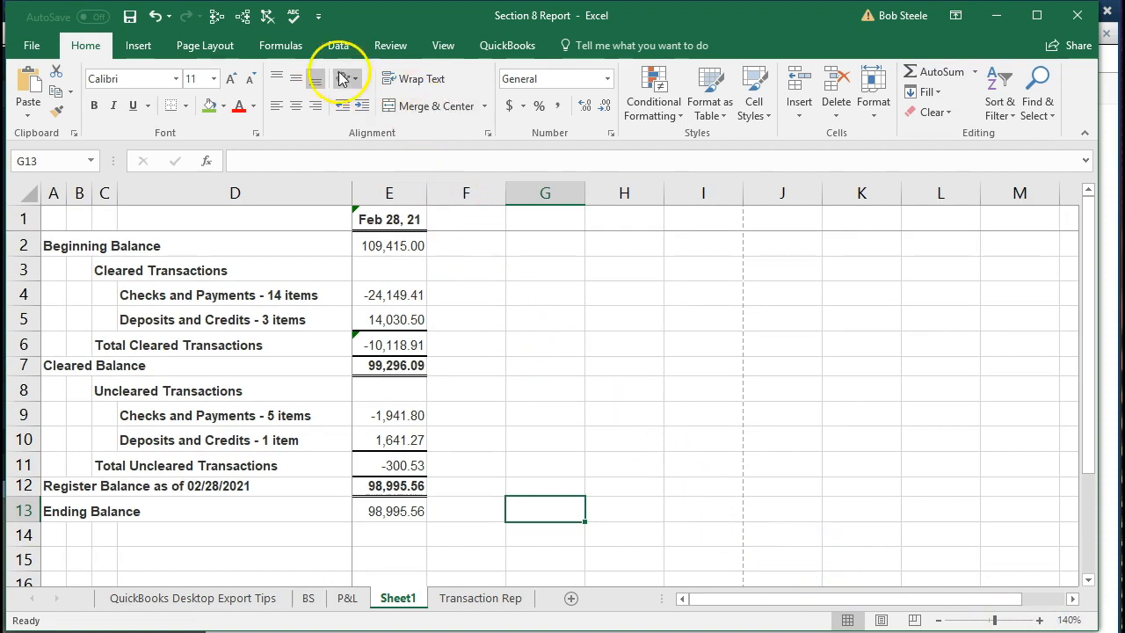
{"action": "left_click", "coordinate": [443, 44]}
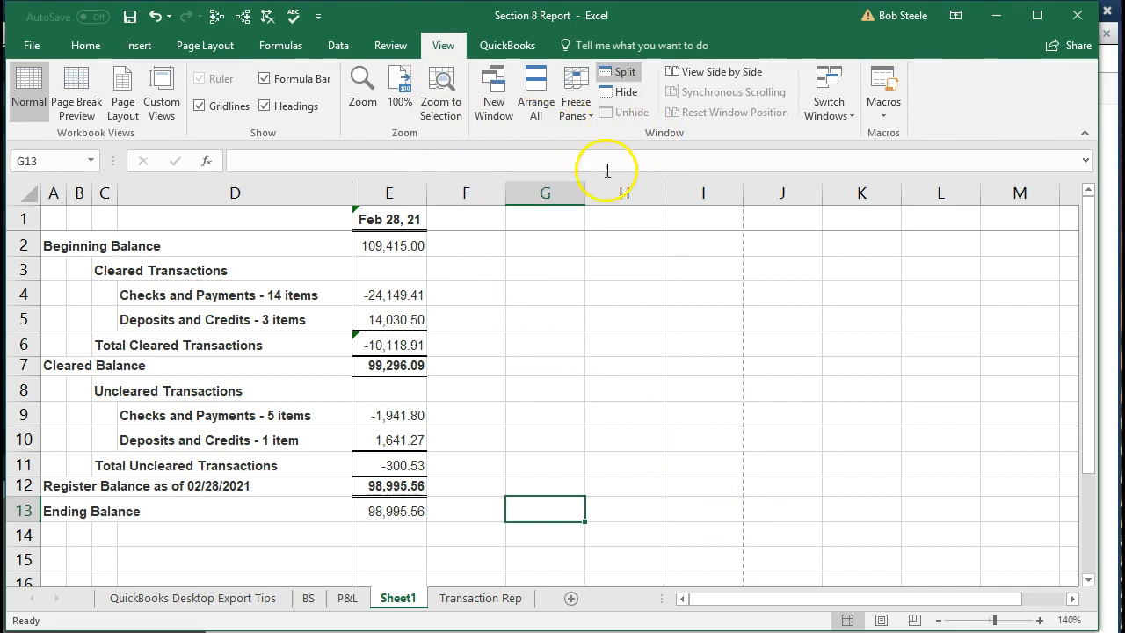
{"action": "left_click", "coordinate": [624, 74]}
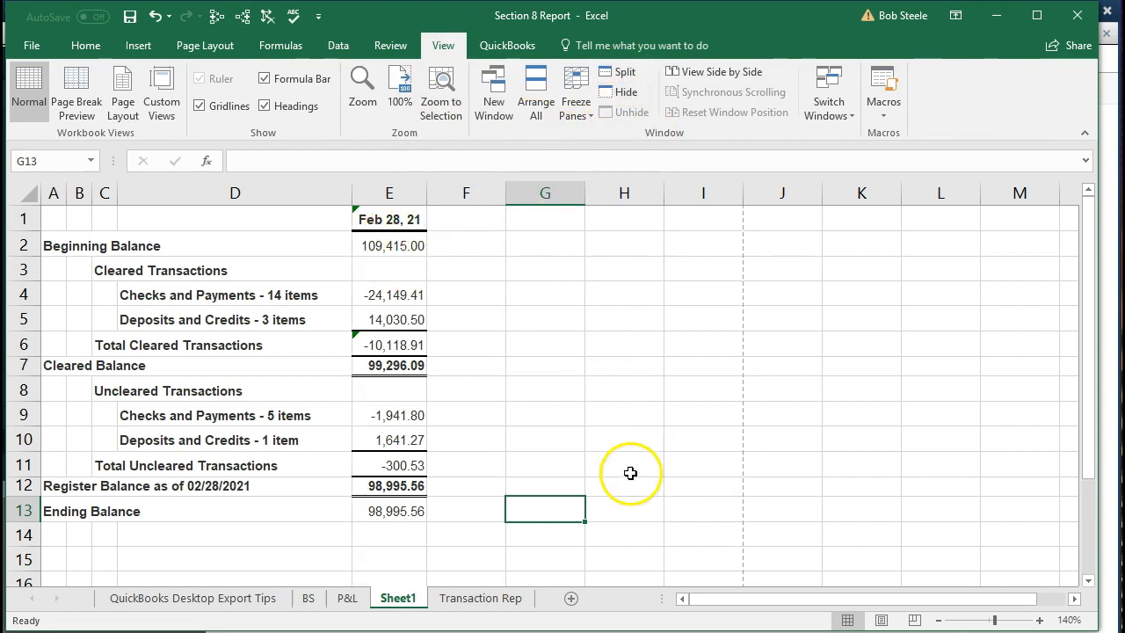
Step: Check the exported report's header in Page Layout view and return Sheet1 to Normal view
{"action": "left_click", "coordinate": [882, 621]}
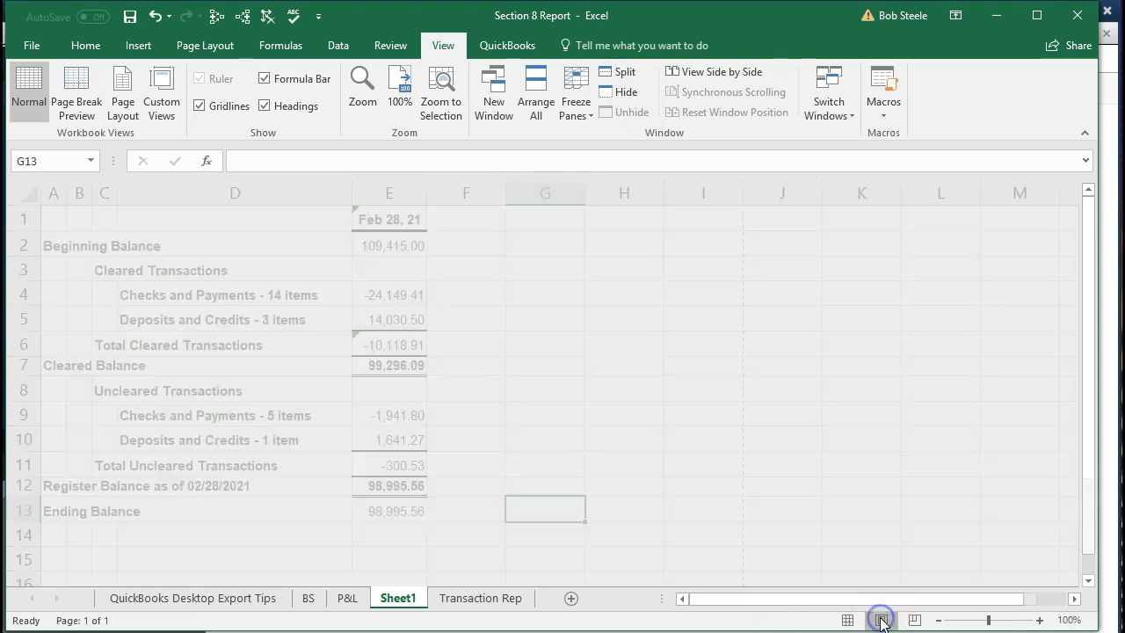
{"action": "left_click", "coordinate": [440, 291]}
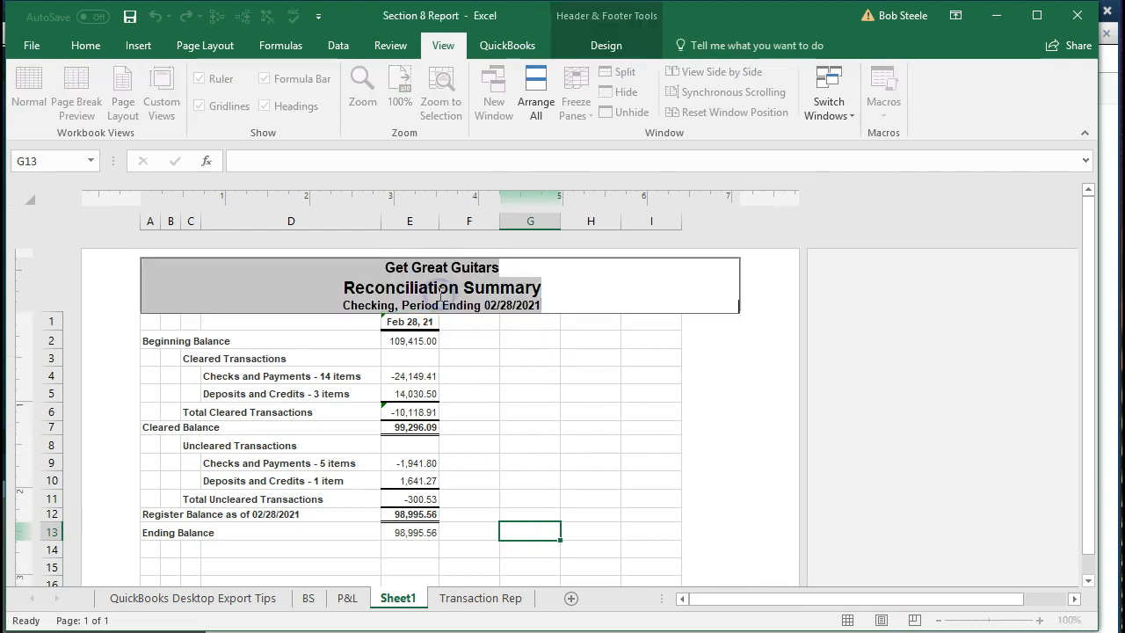
{"action": "left_click", "coordinate": [488, 363]}
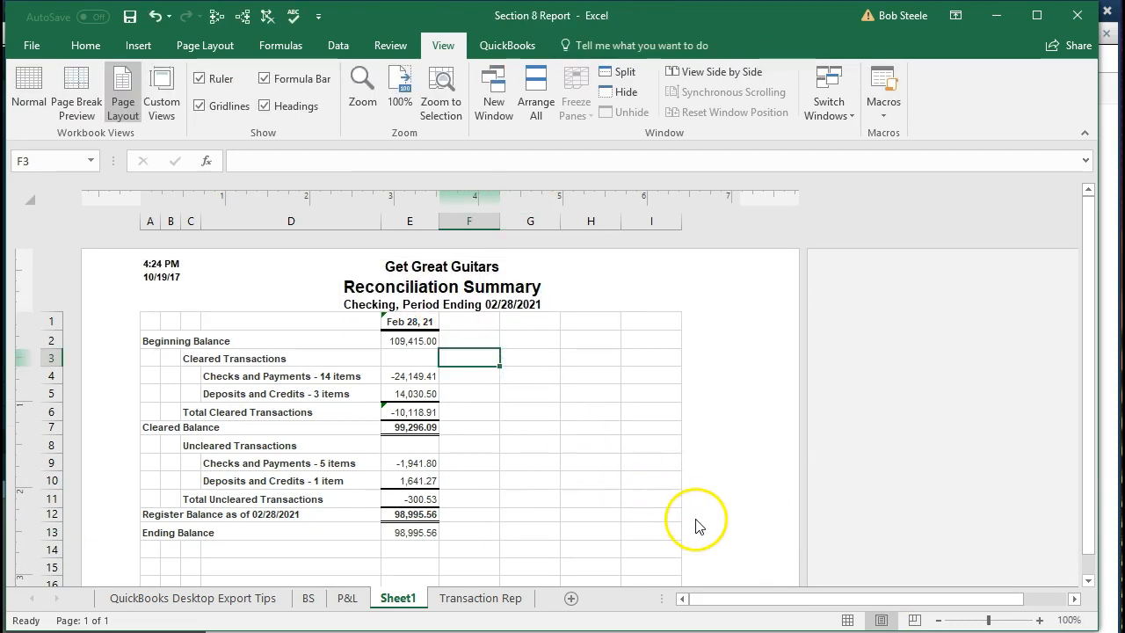
{"action": "left_click", "coordinate": [848, 620]}
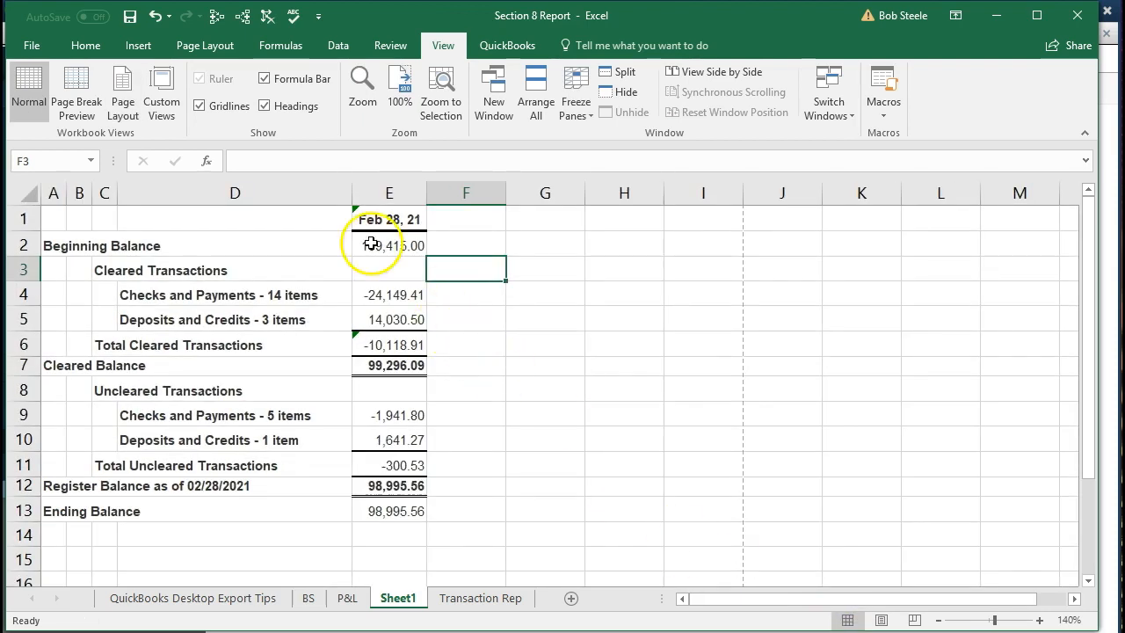
Step: Save the Section 8 Report workbook as a macro-free file and close it to return to QuickBooks
{"action": "left_click", "coordinate": [130, 16]}
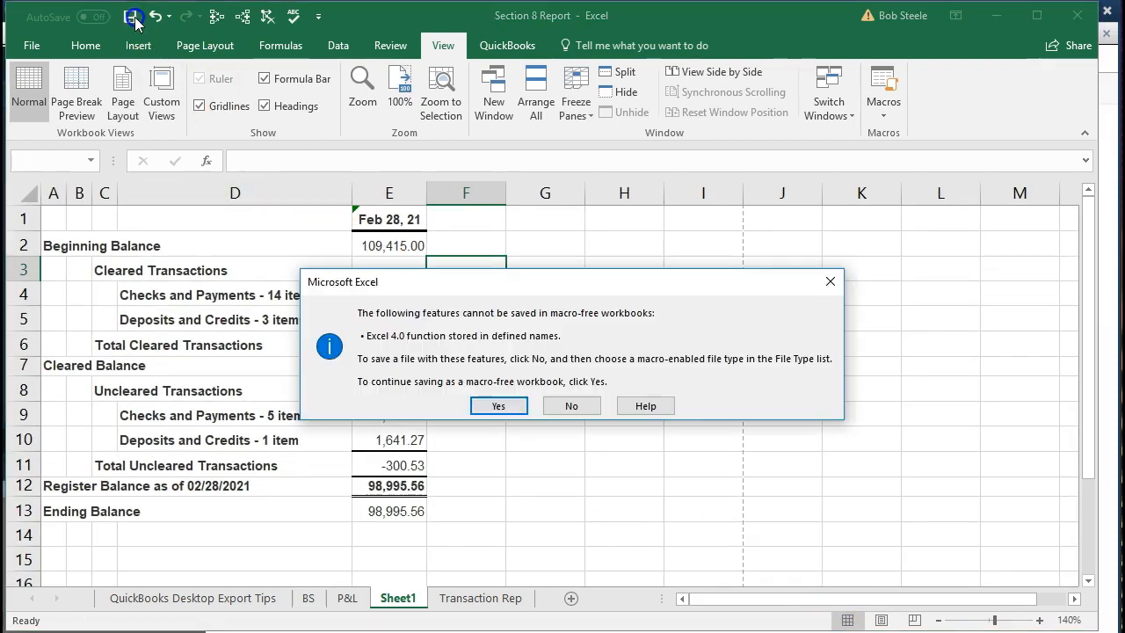
{"action": "left_click", "coordinate": [489, 406]}
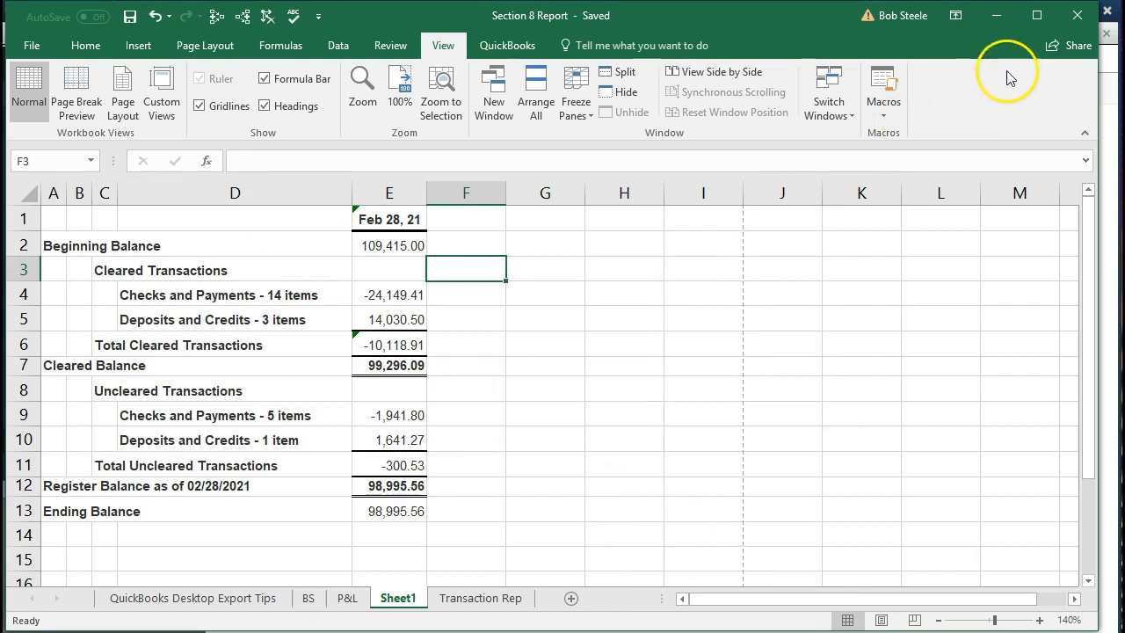
{"action": "left_click", "coordinate": [1077, 18]}
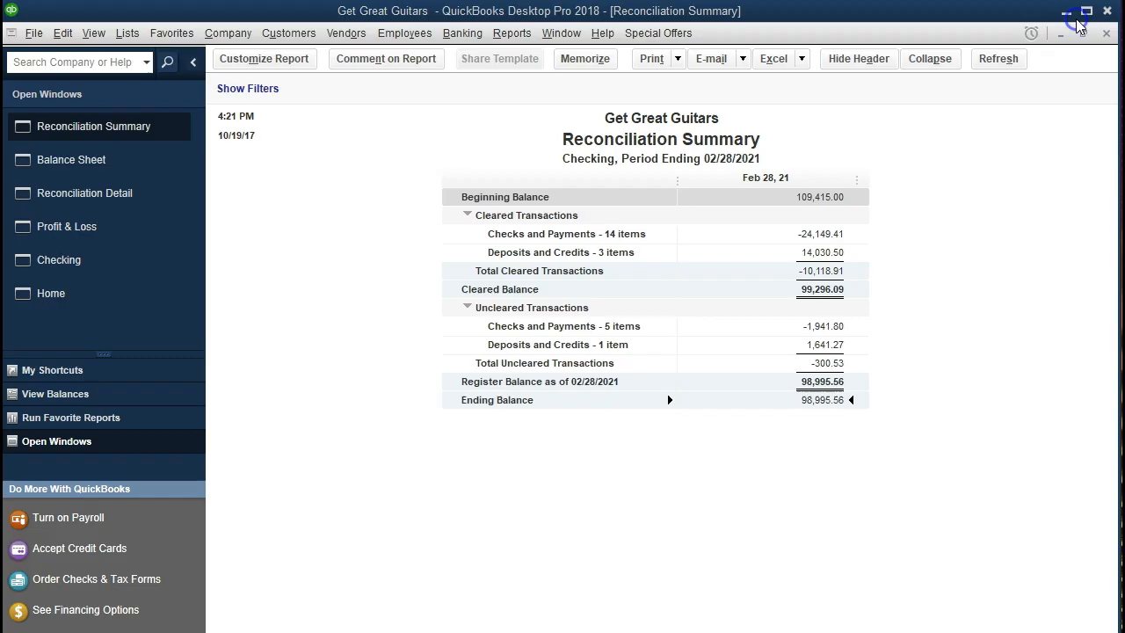
Step: Examine the Reconciliation Detail report through its ending balance, compare it with Checking on the Balance Sheet, and return to the detail report
{"action": "left_click", "coordinate": [124, 199]}
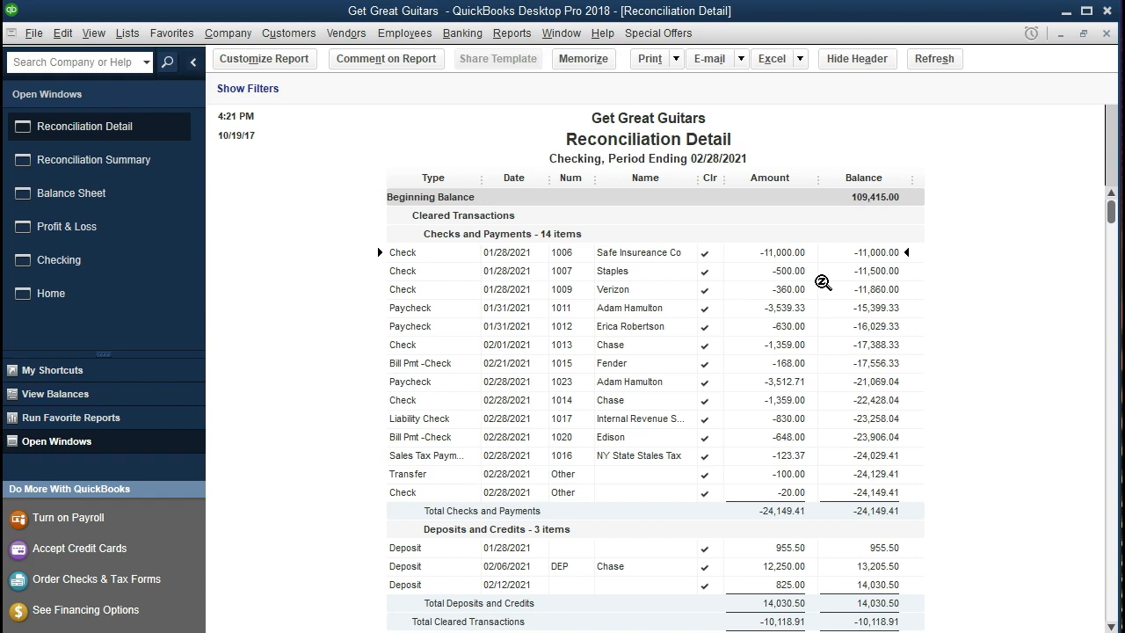
{"action": "scroll", "coordinate": [871, 350], "scroll_direction": "down", "scroll_amount": 1}
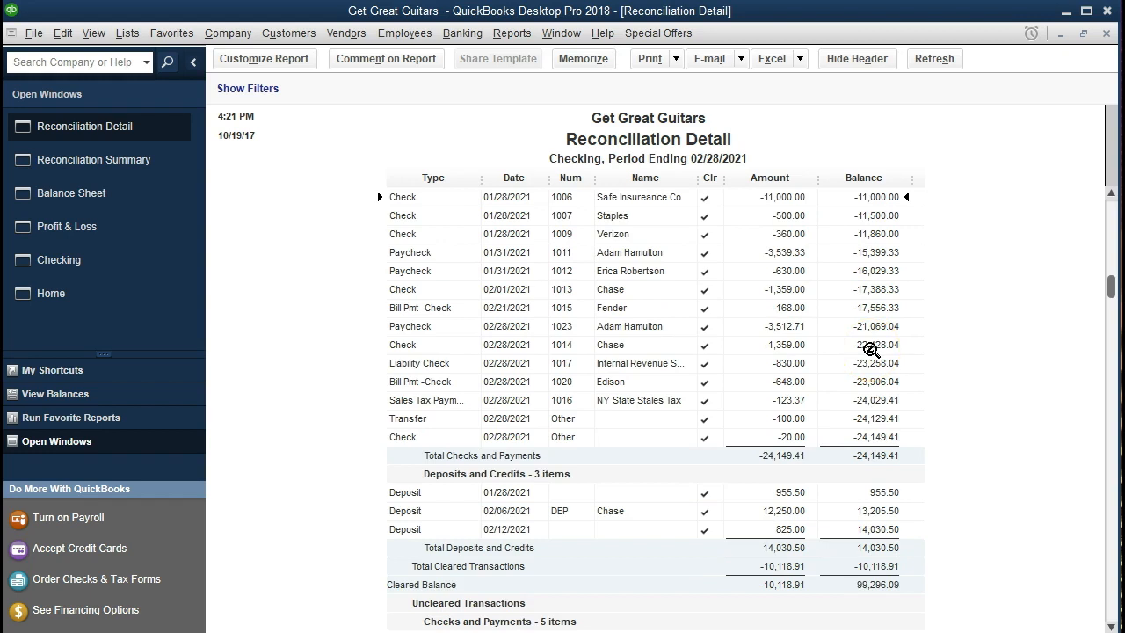
{"action": "scroll", "coordinate": [871, 350], "scroll_direction": "up", "scroll_amount": 1}
{"action": "scroll", "coordinate": [871, 350], "scroll_direction": "down", "scroll_amount": 1}
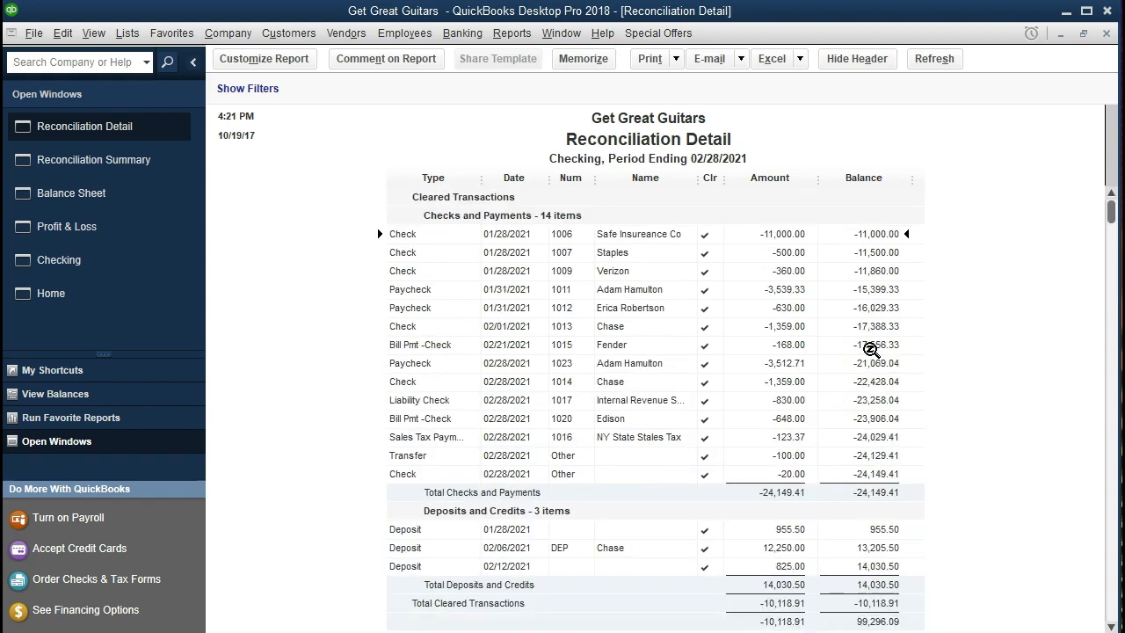
{"action": "scroll", "coordinate": [871, 349], "scroll_direction": "down", "scroll_amount": 3}
{"action": "scroll", "coordinate": [871, 350], "scroll_direction": "down", "scroll_amount": 1}
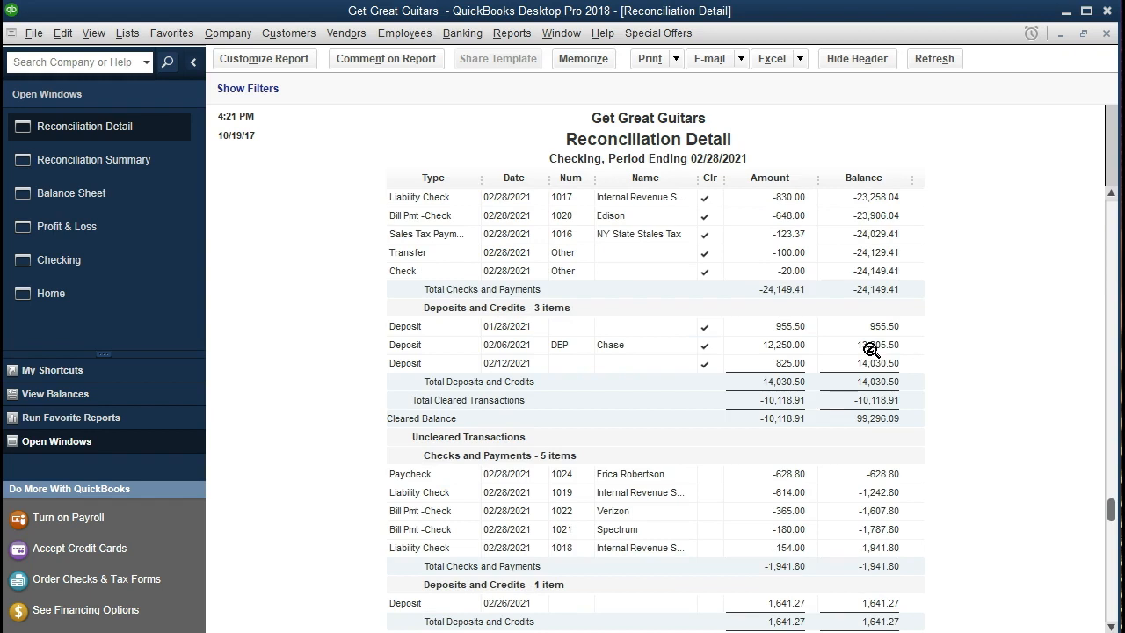
{"action": "scroll", "coordinate": [871, 350], "scroll_direction": "down", "scroll_amount": 2}
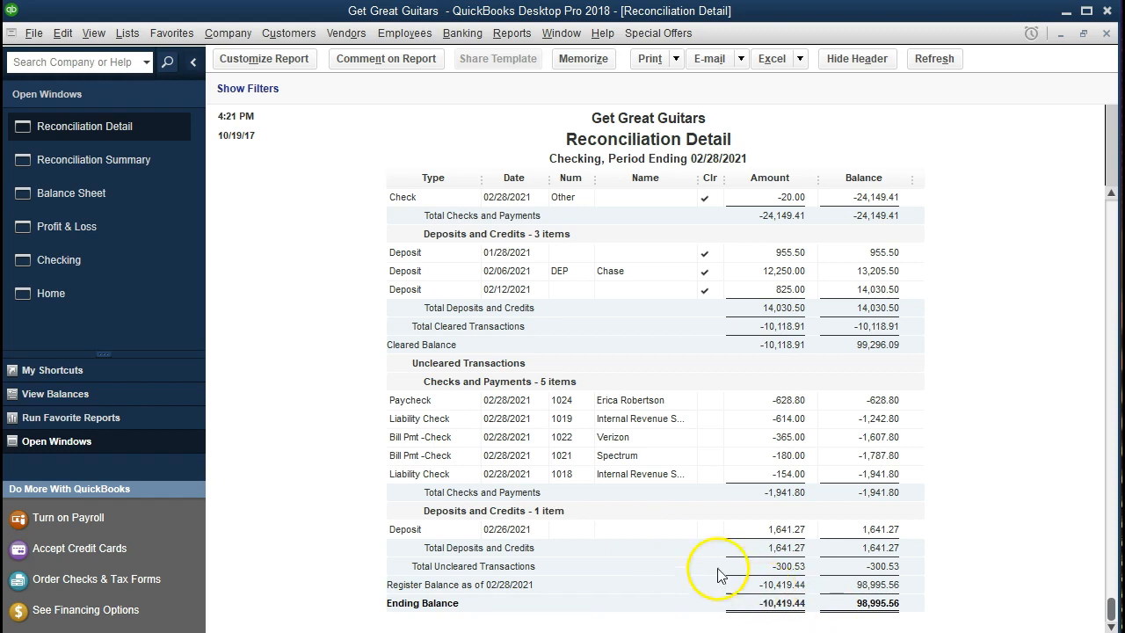
{"action": "left_click", "coordinate": [132, 192]}
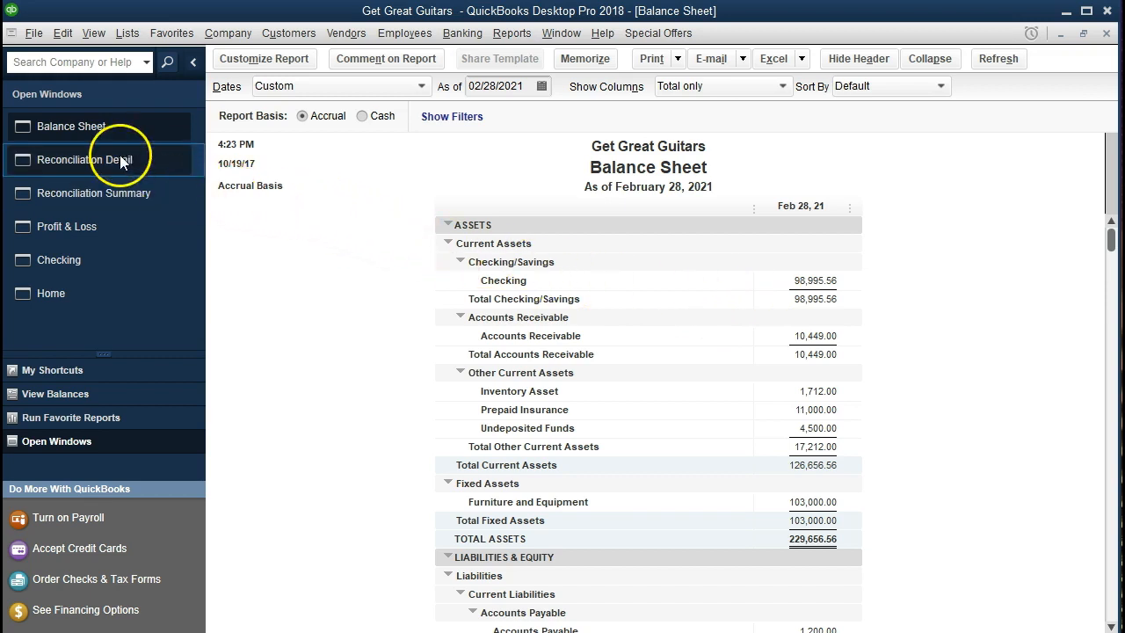
{"action": "left_click", "coordinate": [119, 160]}
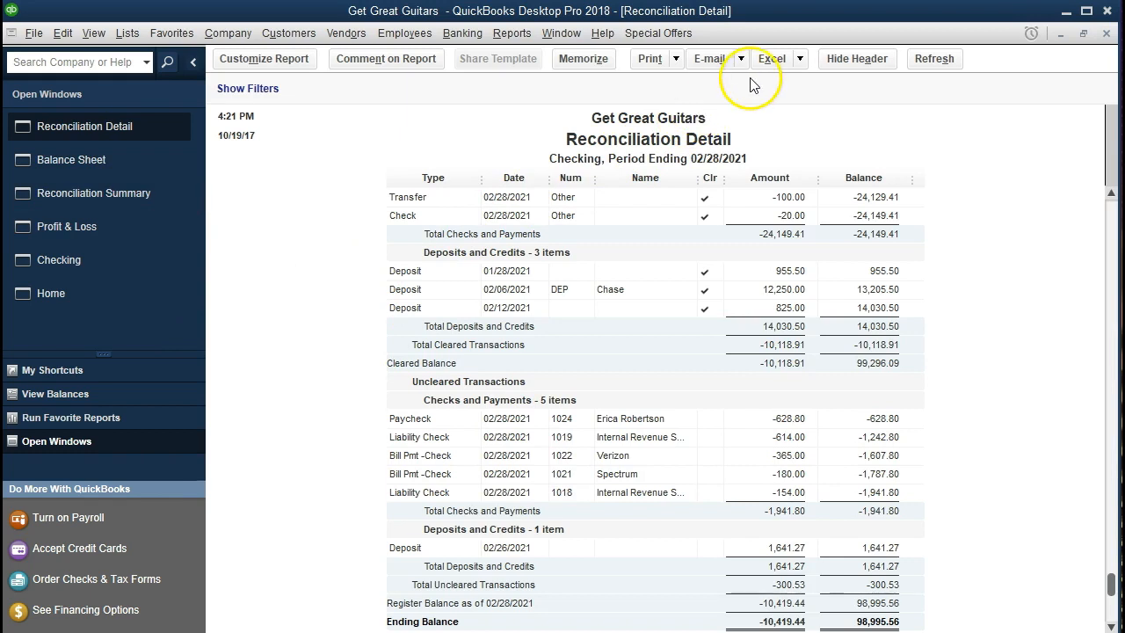
Step: Export the Reconciliation Detail to Excel as a new worksheet in the existing Section 9 Reports workbook
{"action": "left_click", "coordinate": [773, 61]}
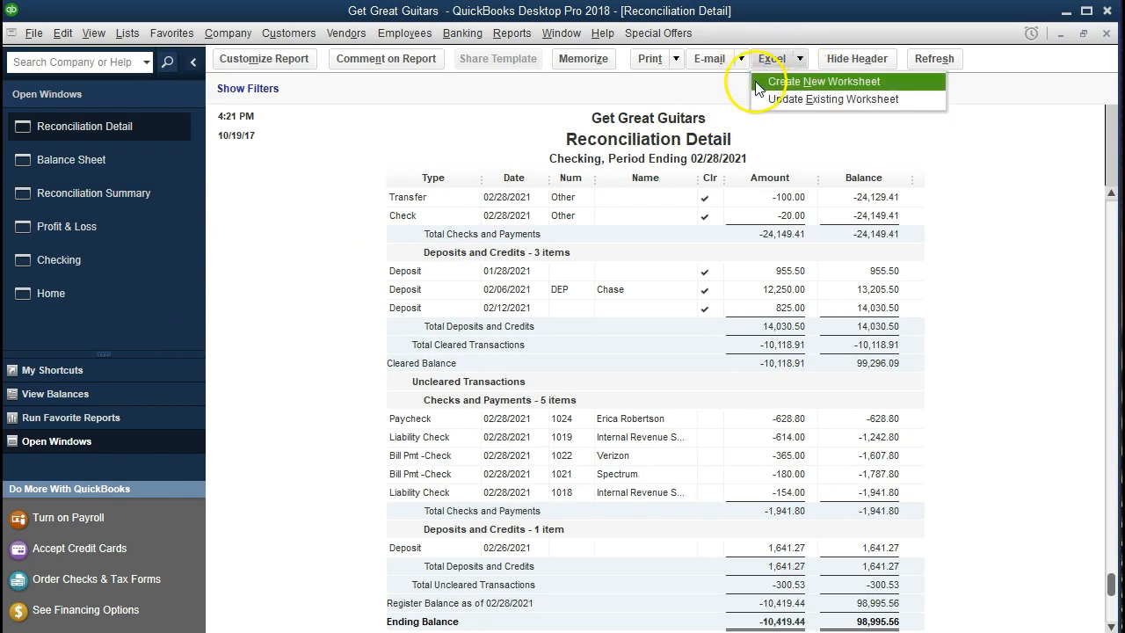
{"action": "left_click", "coordinate": [758, 84]}
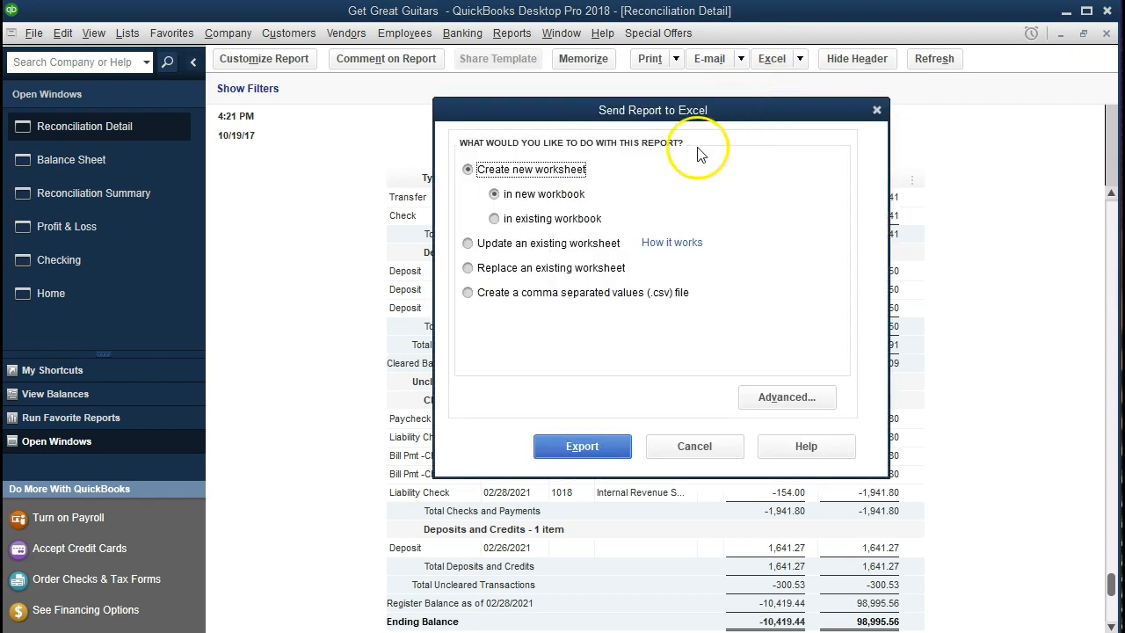
{"action": "left_click", "coordinate": [497, 222]}
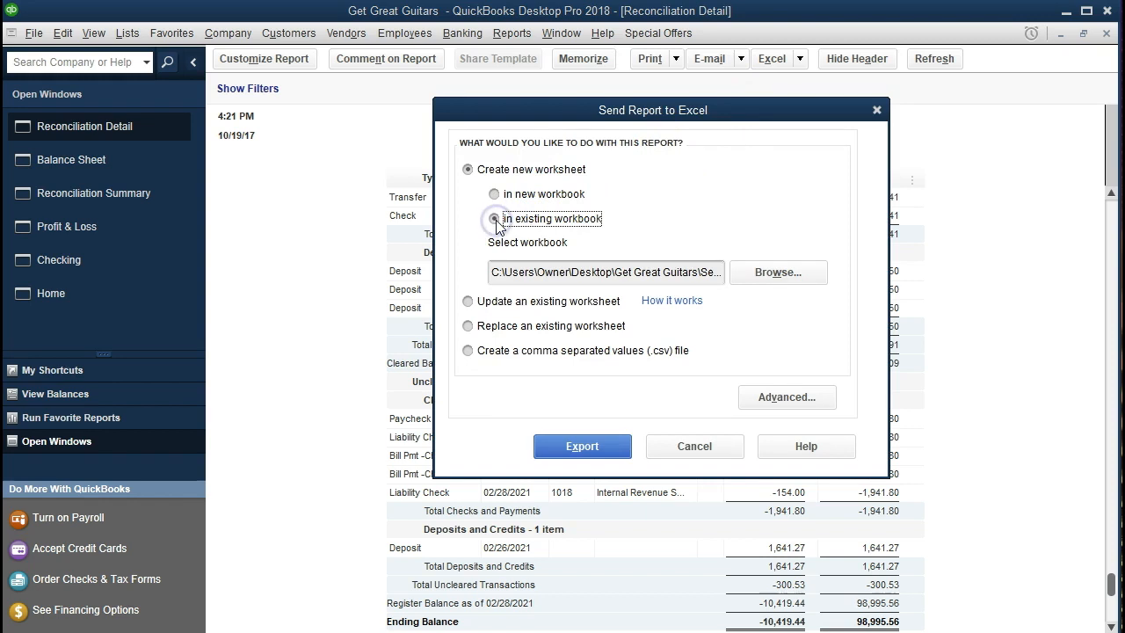
{"action": "left_click", "coordinate": [751, 279]}
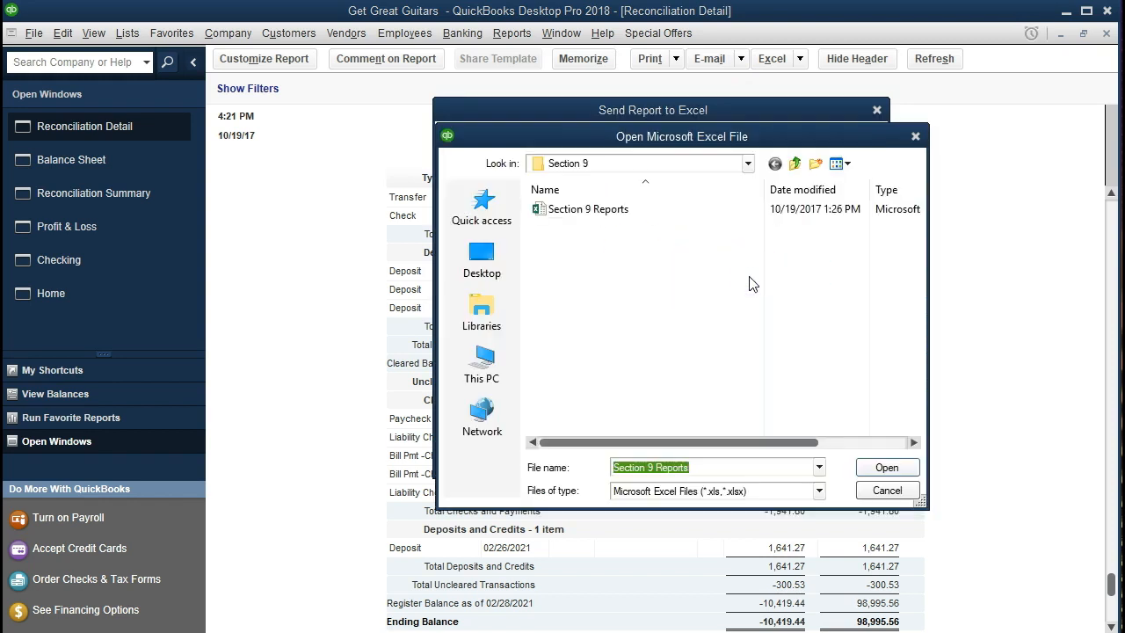
{"action": "double_click", "coordinate": [586, 211]}
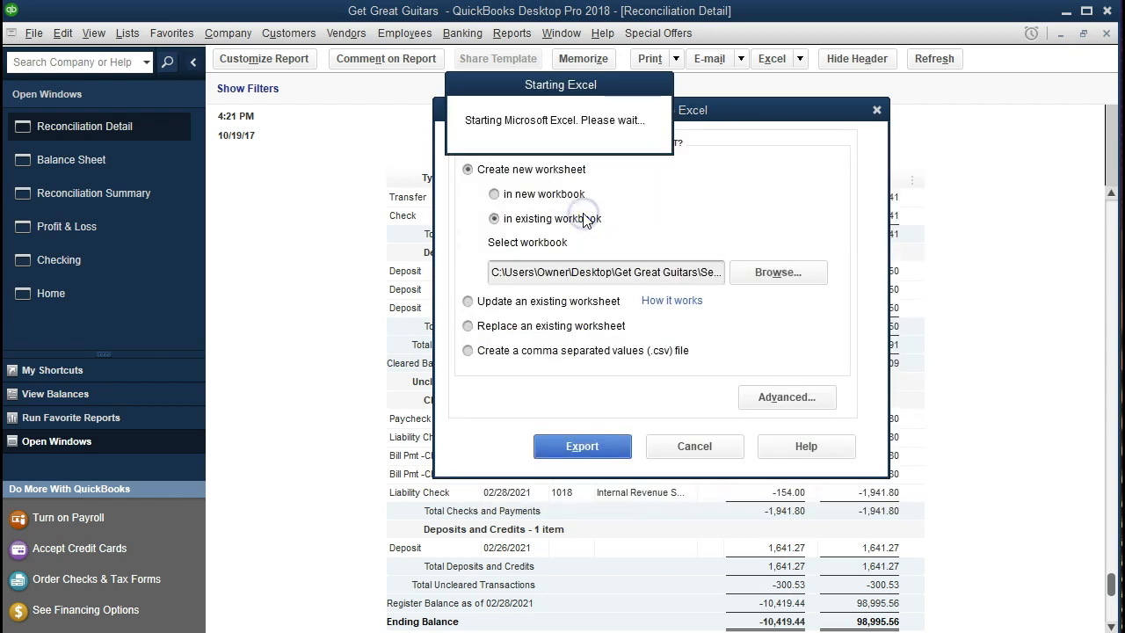
{"action": "left_click", "coordinate": [582, 447]}
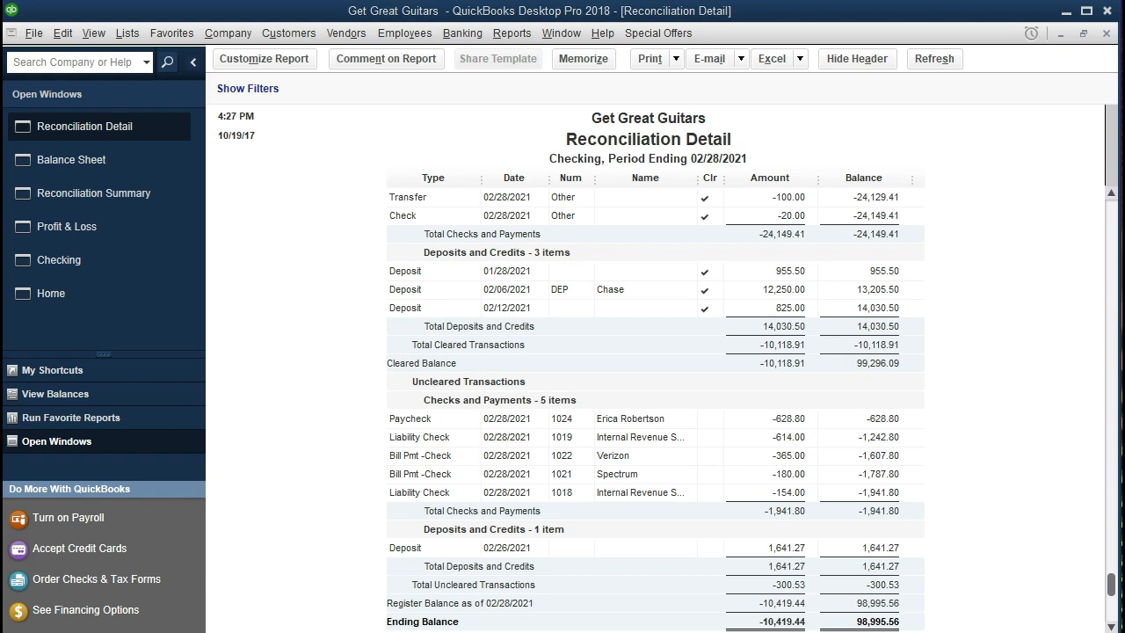
Step: Bring the Section 9 Reports workbook window fully into view in Excel and widen it across the screen
{"action": "left_click_drag", "start_coordinate": [1124, 16], "coordinate": [0, 0]}
{"action": "left_click_drag", "start_coordinate": [210, 0], "coordinate": [425, 24]}
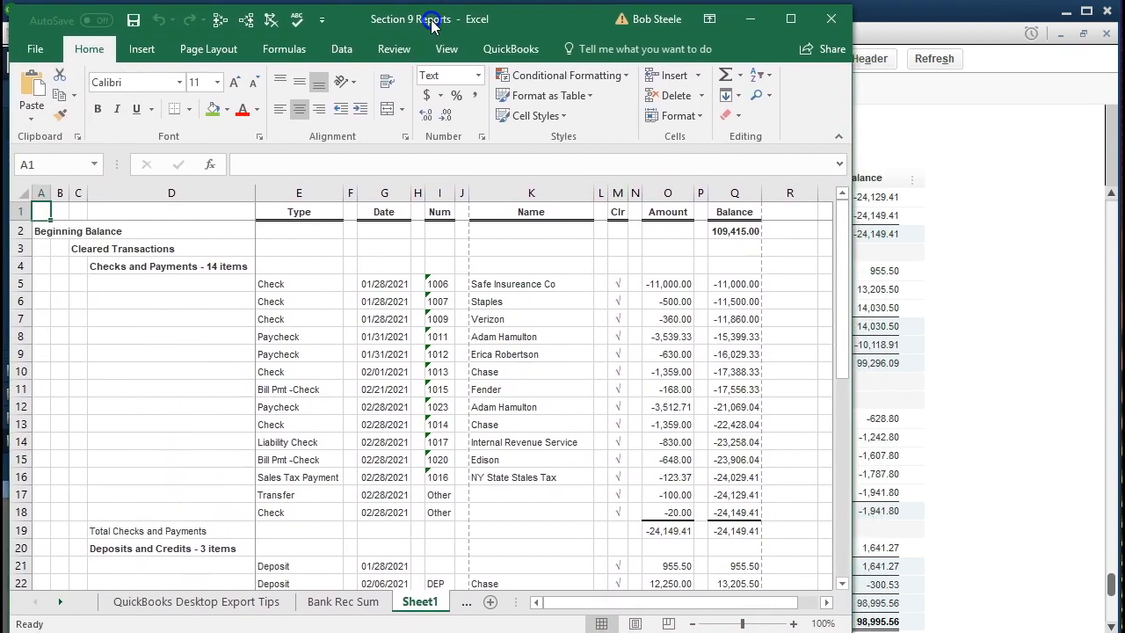
{"action": "left_click_drag", "start_coordinate": [852, 235], "coordinate": [1108, 264]}
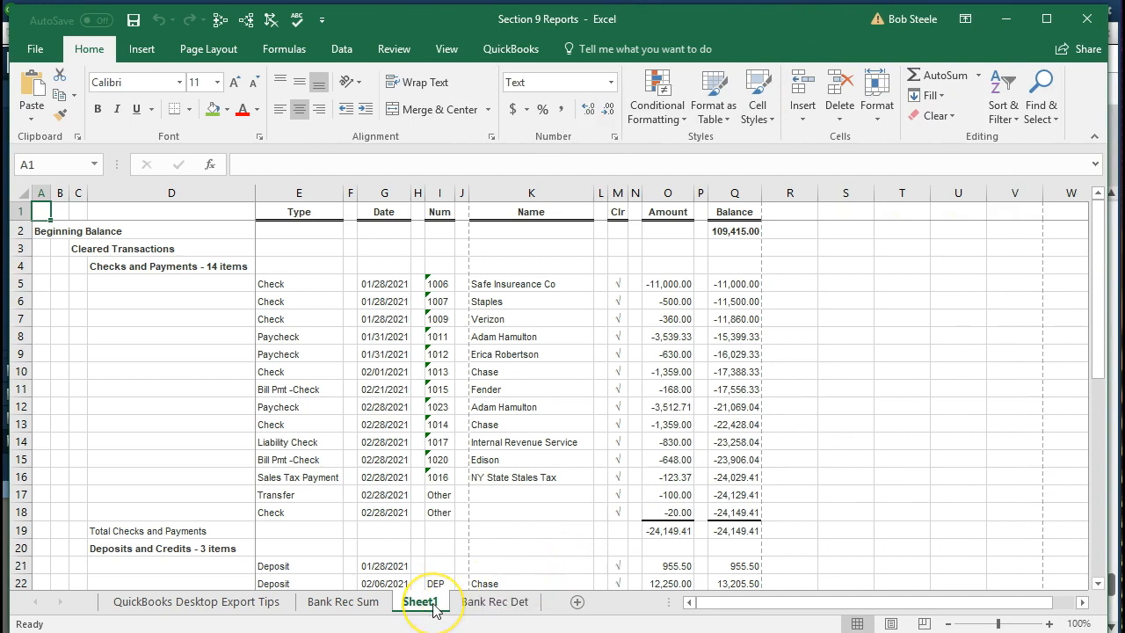
Step: Move Sheet1 after the Bank Rec Det sheet and rename it Bank Rec Feb Det
{"action": "left_click_drag", "start_coordinate": [433, 609], "coordinate": [573, 605]}
{"action": "left_click", "coordinate": [519, 612]}
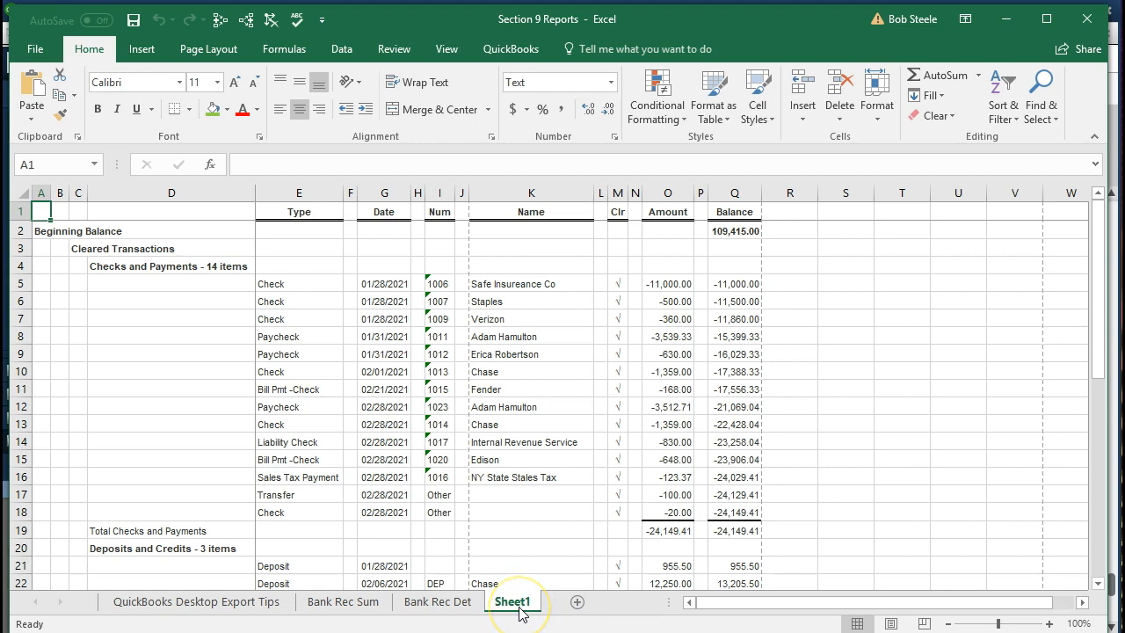
{"action": "left_click", "coordinate": [527, 512]}
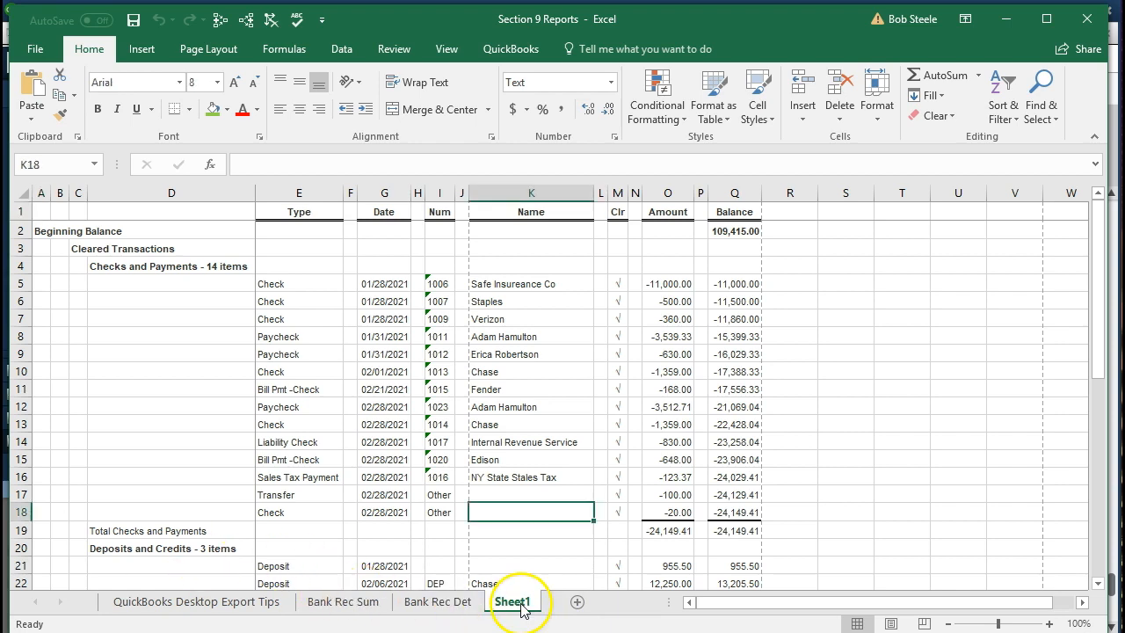
{"action": "double_click", "coordinate": [522, 604]}
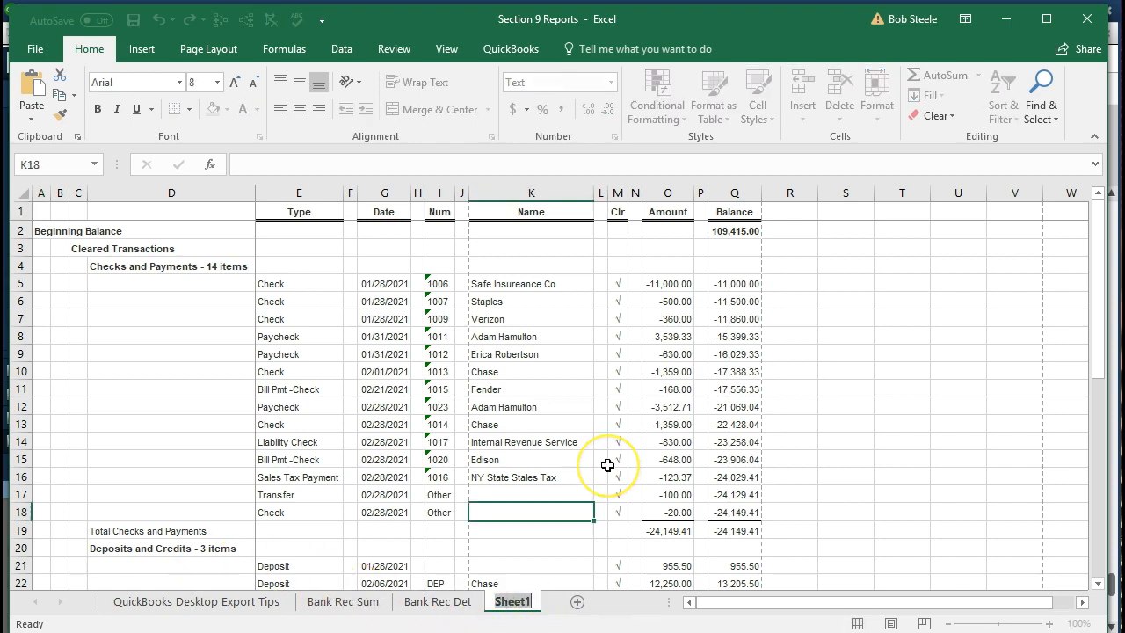
{"action": "type", "text": "Bank R"}
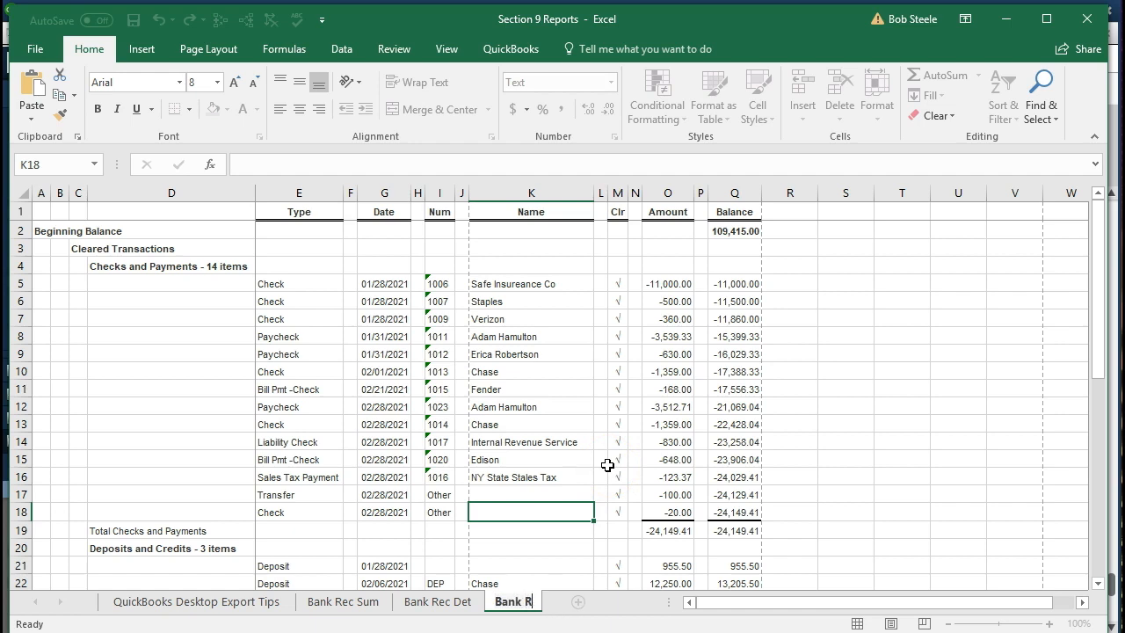
{"action": "type", "text": "ec Feb Det"}
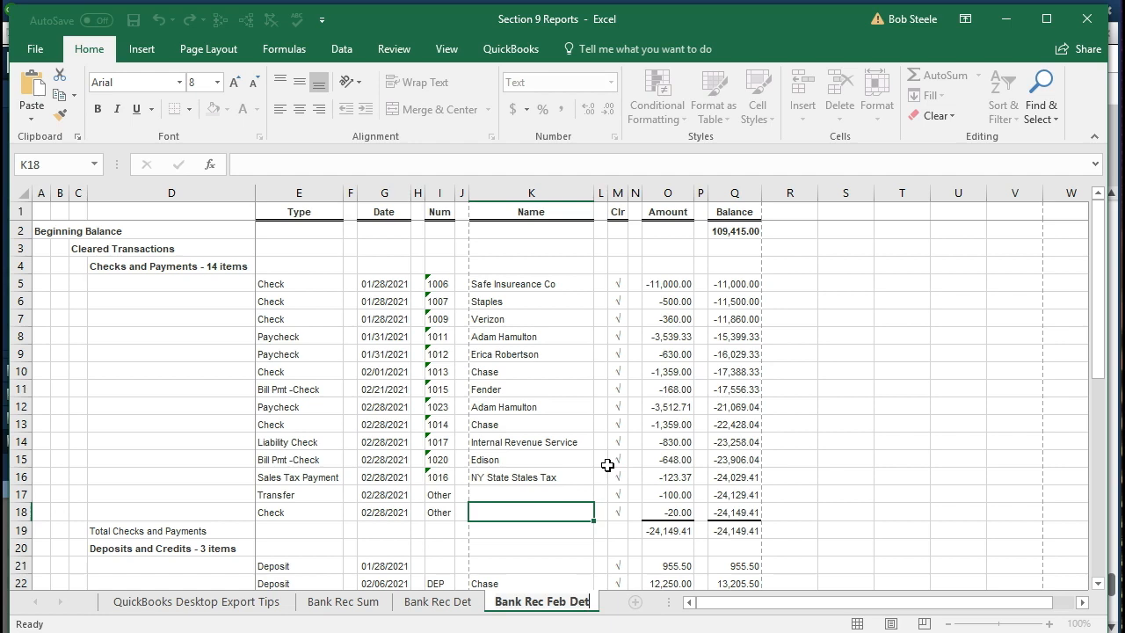
{"action": "left_click", "coordinate": [605, 463]}
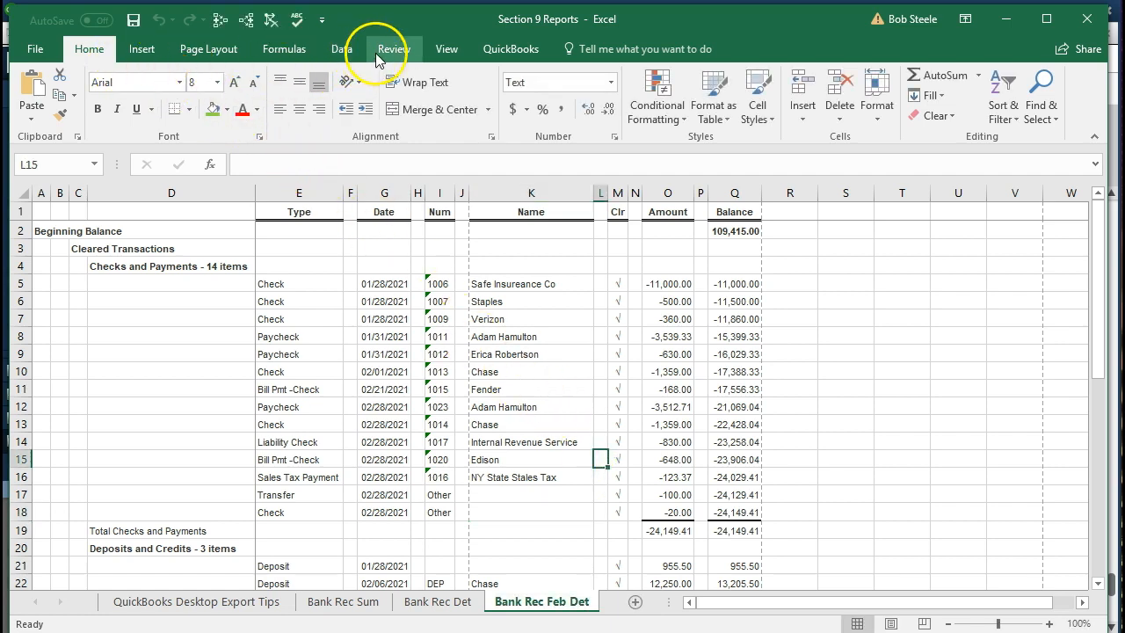
Step: Remove the window split from Bank Rec Feb Det and set its print layout to Landscape Orientation
{"action": "left_click", "coordinate": [446, 51]}
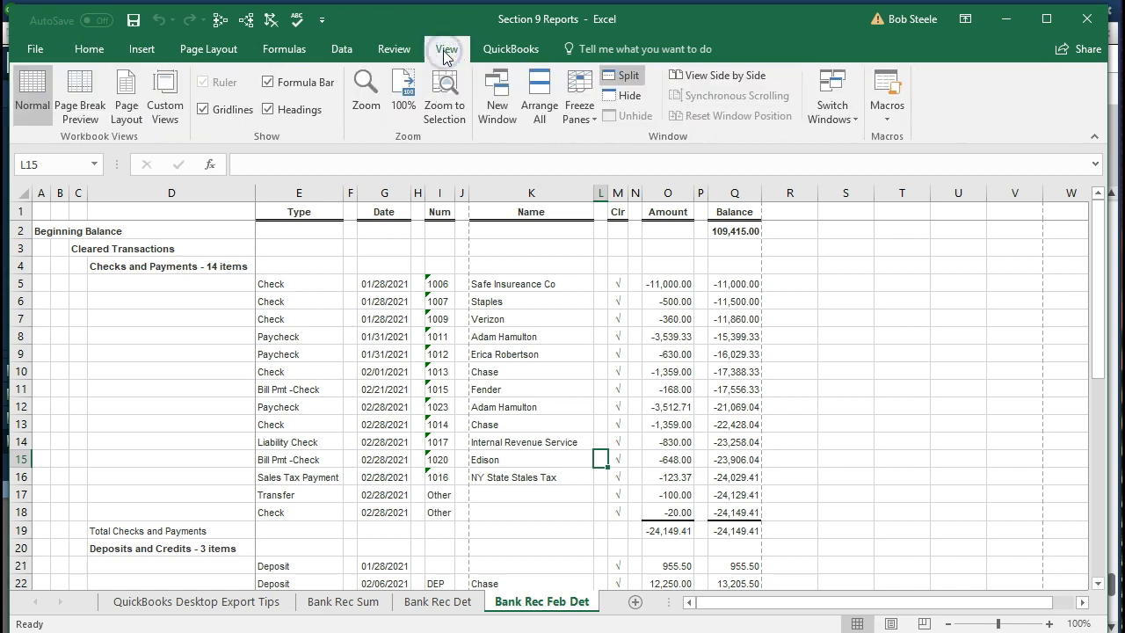
{"action": "left_click", "coordinate": [632, 81]}
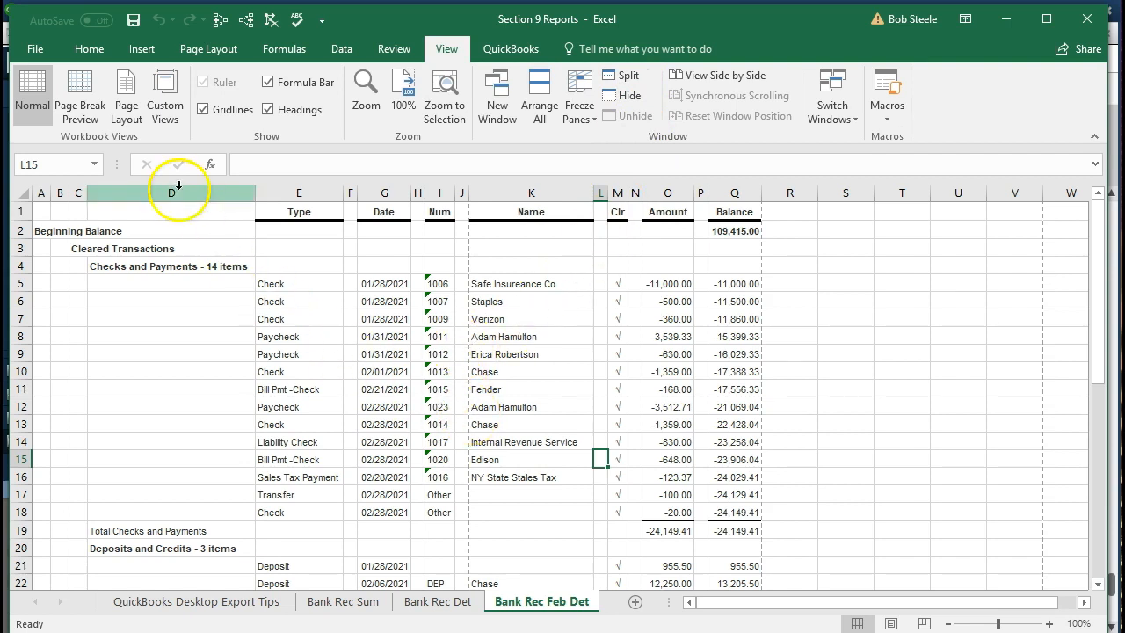
{"action": "left_click", "coordinate": [35, 51]}
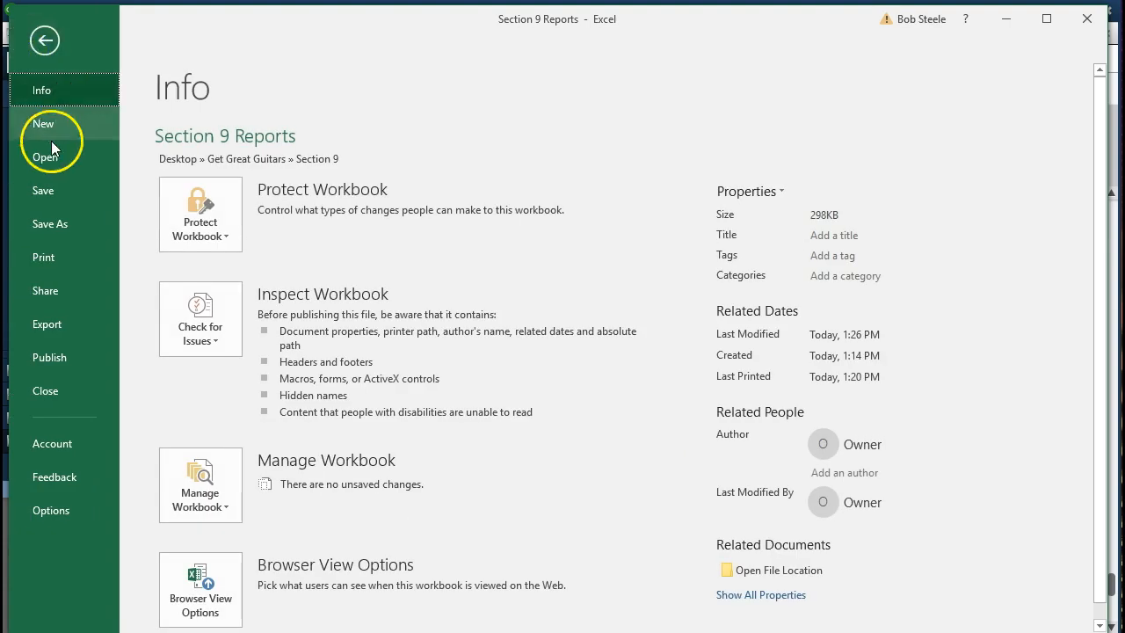
{"action": "left_click", "coordinate": [73, 259]}
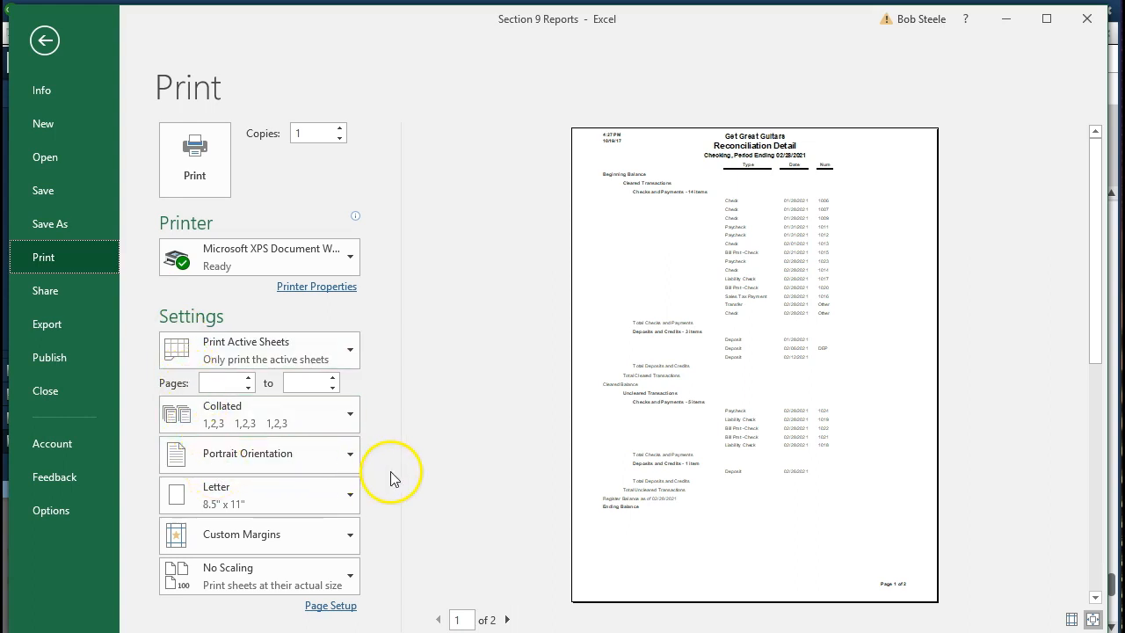
{"action": "left_click", "coordinate": [350, 465]}
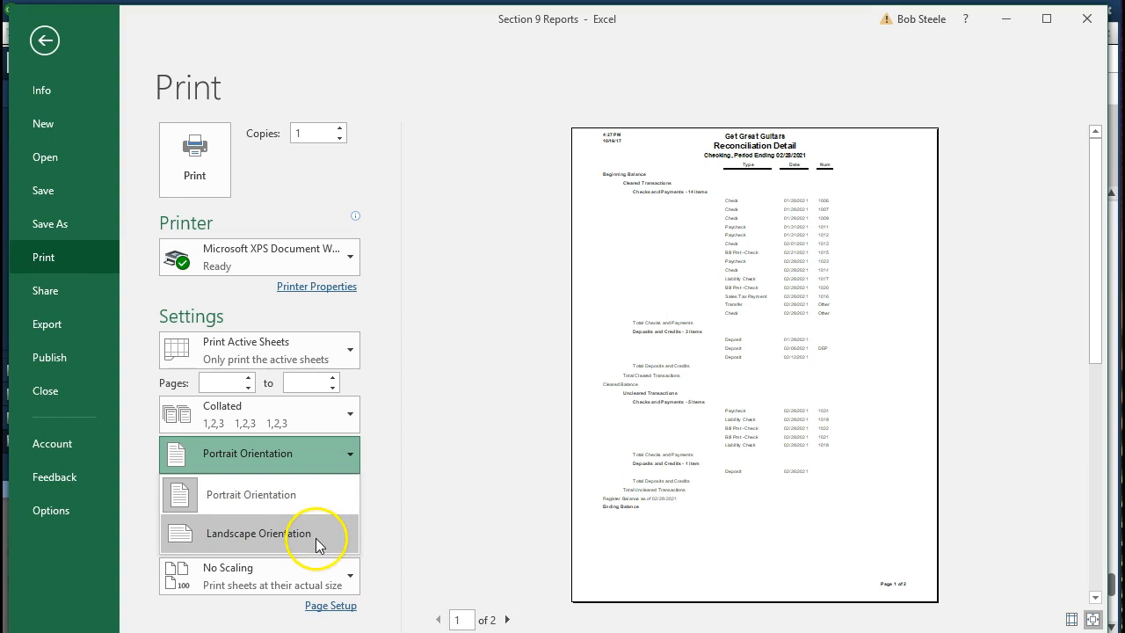
{"action": "left_click", "coordinate": [316, 538]}
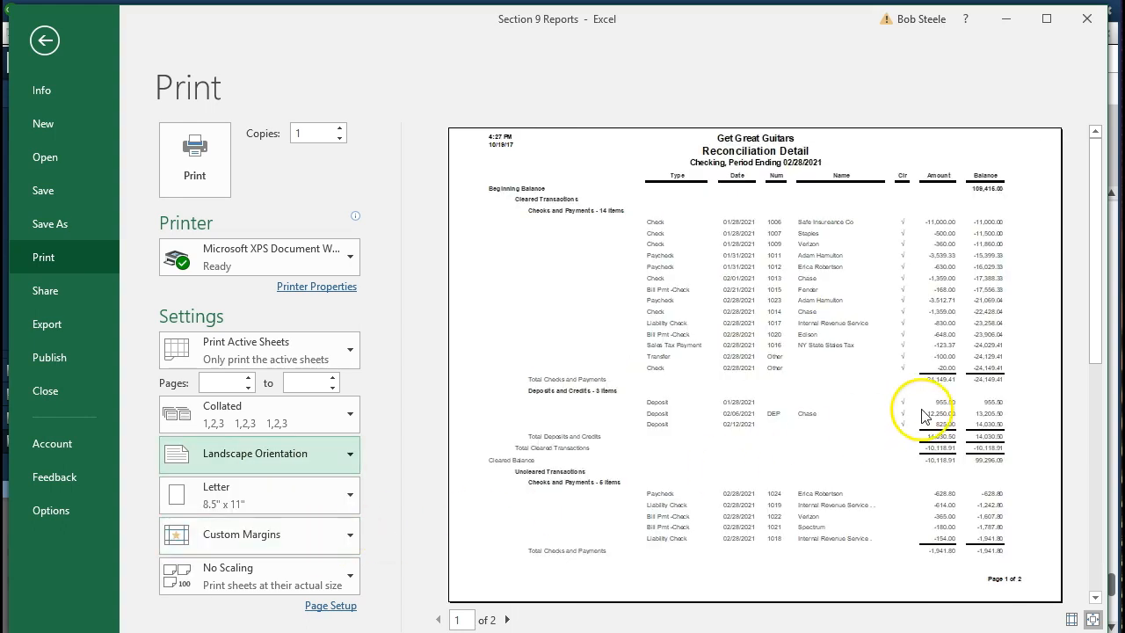
Step: Check the pages of the landscape print preview and the available scaling options, and return to the worksheet
{"action": "scroll", "coordinate": [890, 422], "scroll_direction": "down", "scroll_amount": 2}
{"action": "scroll", "coordinate": [891, 404], "scroll_direction": "up", "scroll_amount": 2}
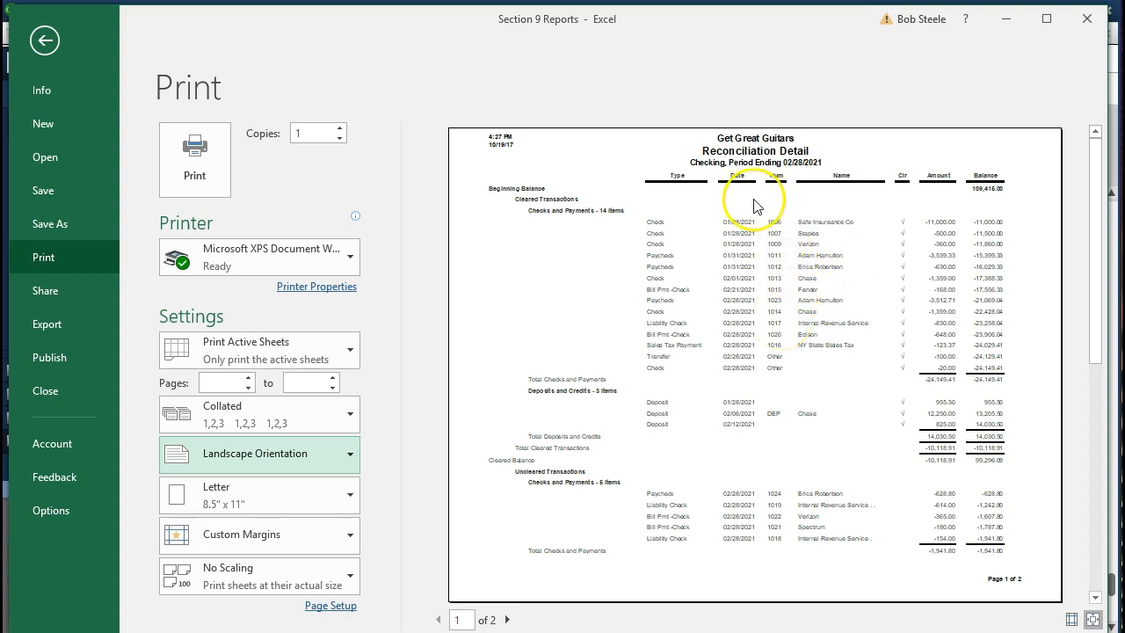
{"action": "left_click", "coordinate": [345, 580]}
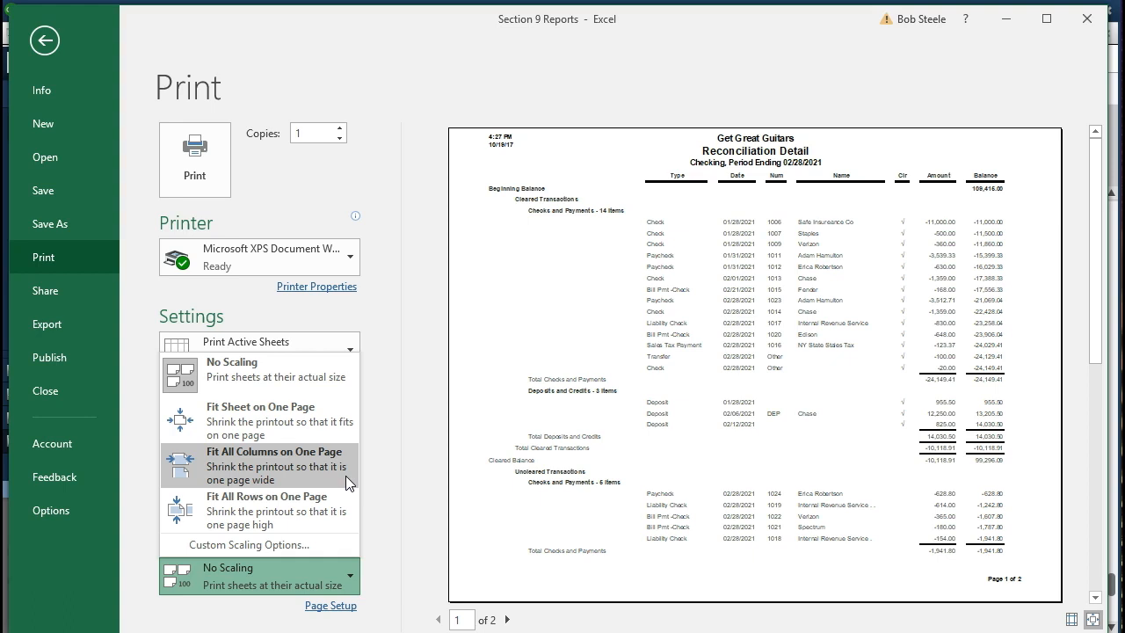
{"action": "left_click", "coordinate": [525, 441]}
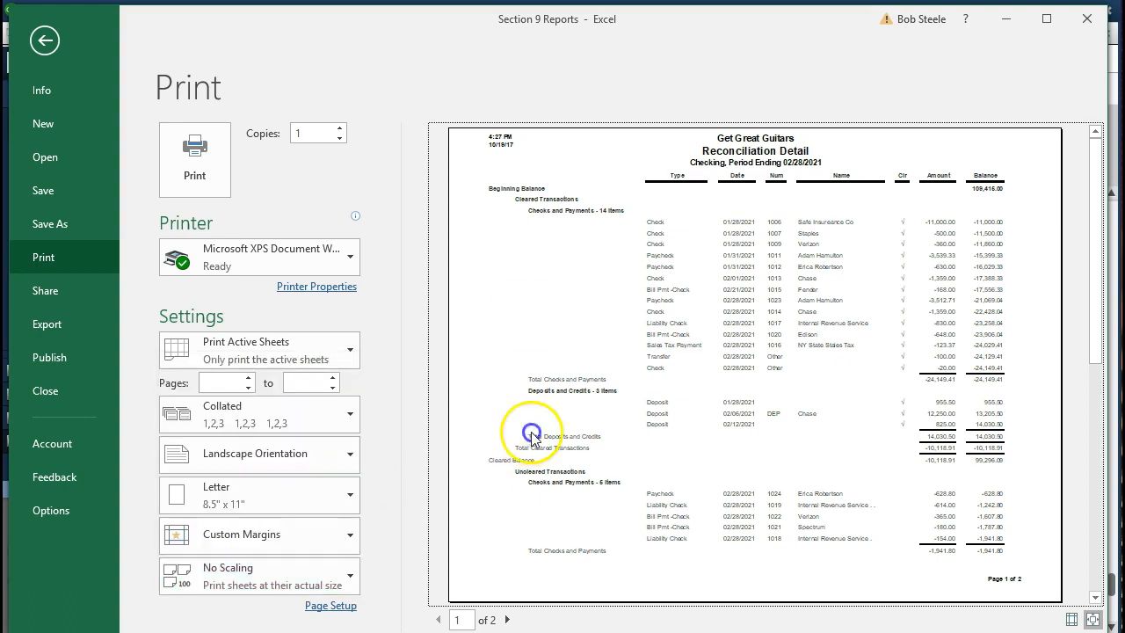
{"action": "left_click", "coordinate": [46, 41]}
{"action": "left_click", "coordinate": [420, 336]}
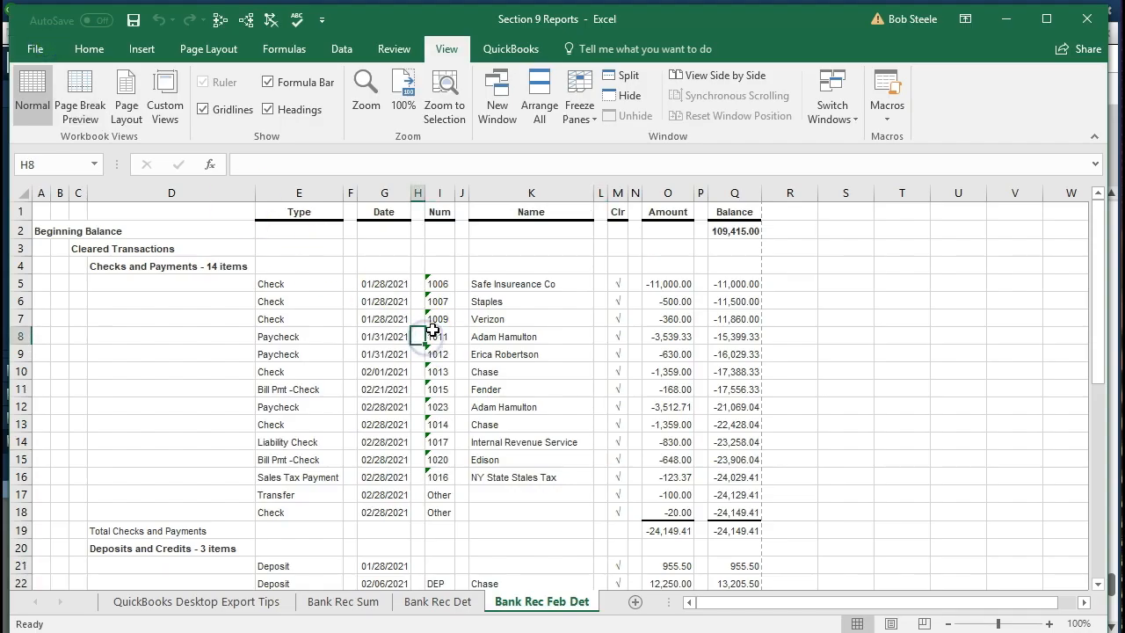
Step: Save the Section 9 Reports workbook as a macro-free file and close it to return to QuickBooks
{"action": "left_click", "coordinate": [133, 20]}
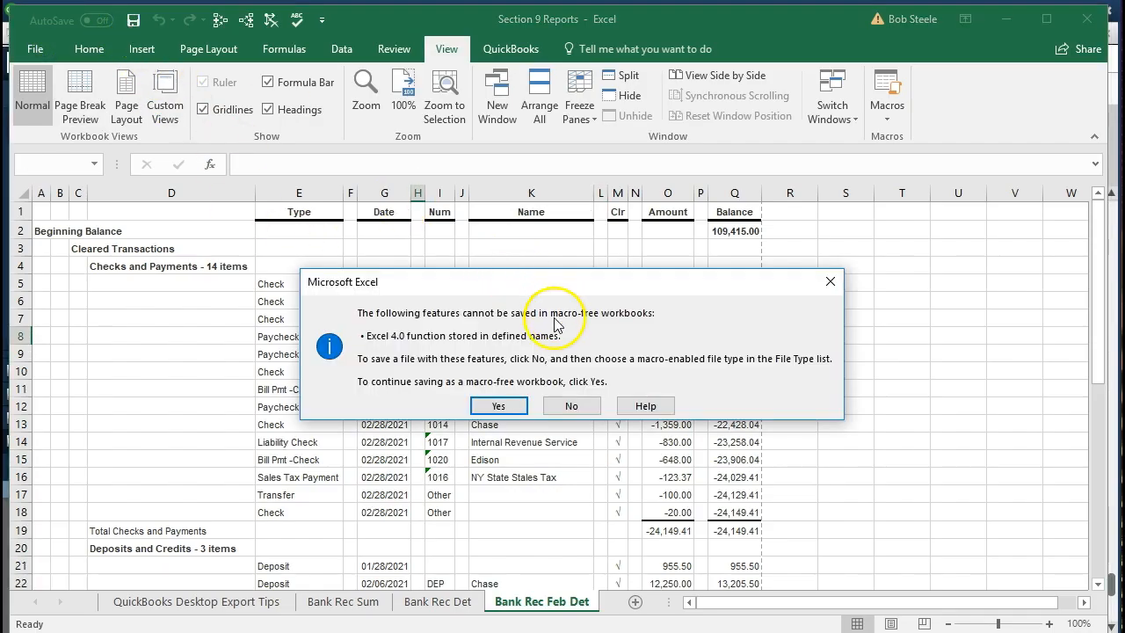
{"action": "left_click", "coordinate": [503, 405]}
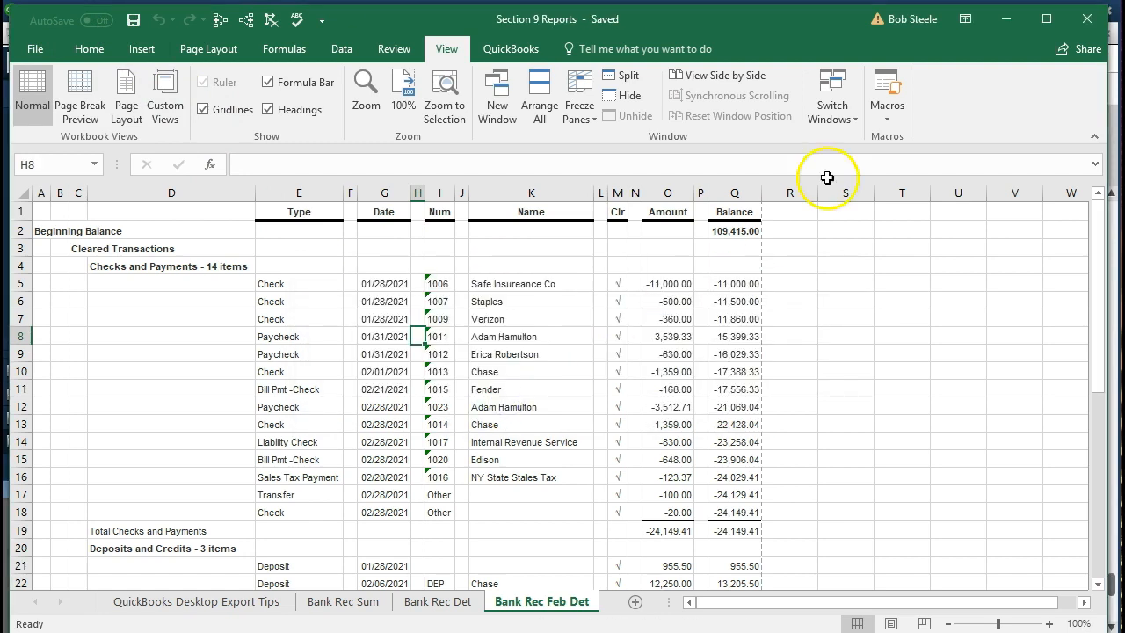
{"action": "left_click", "coordinate": [1088, 18]}
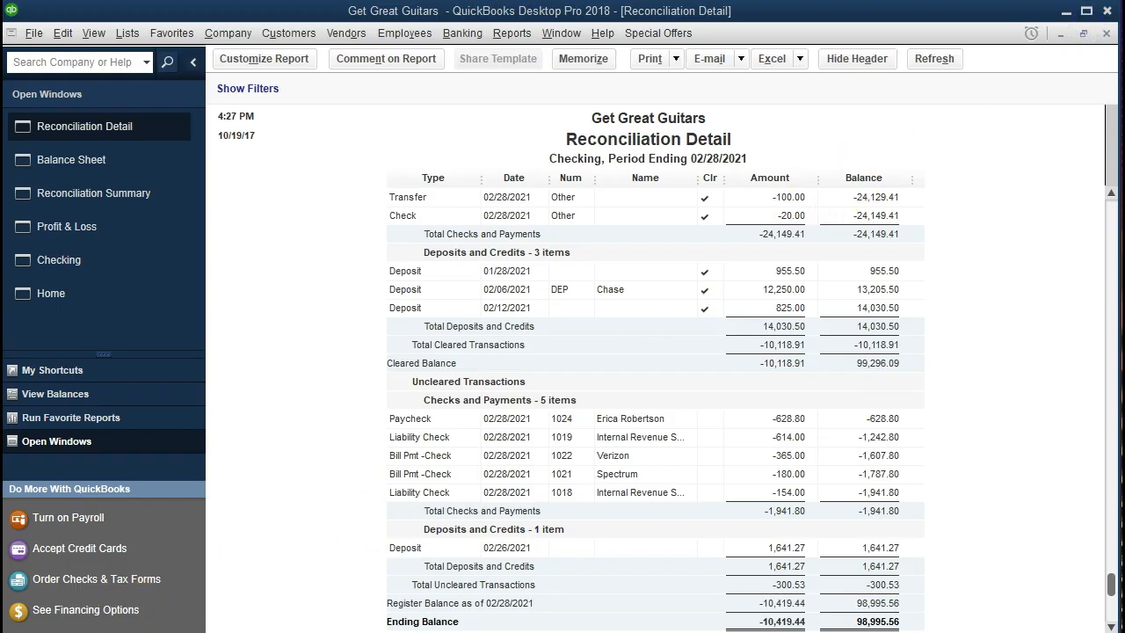